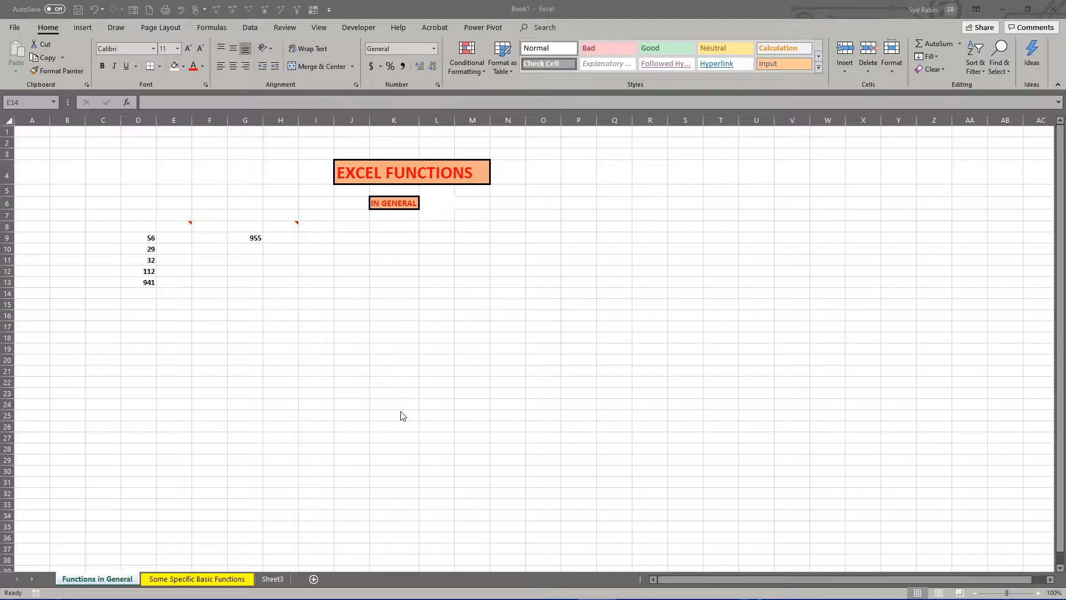
# - Apply bold formatting to cell D14, directly below the column of numbers
pyautogui.click(179, 226)
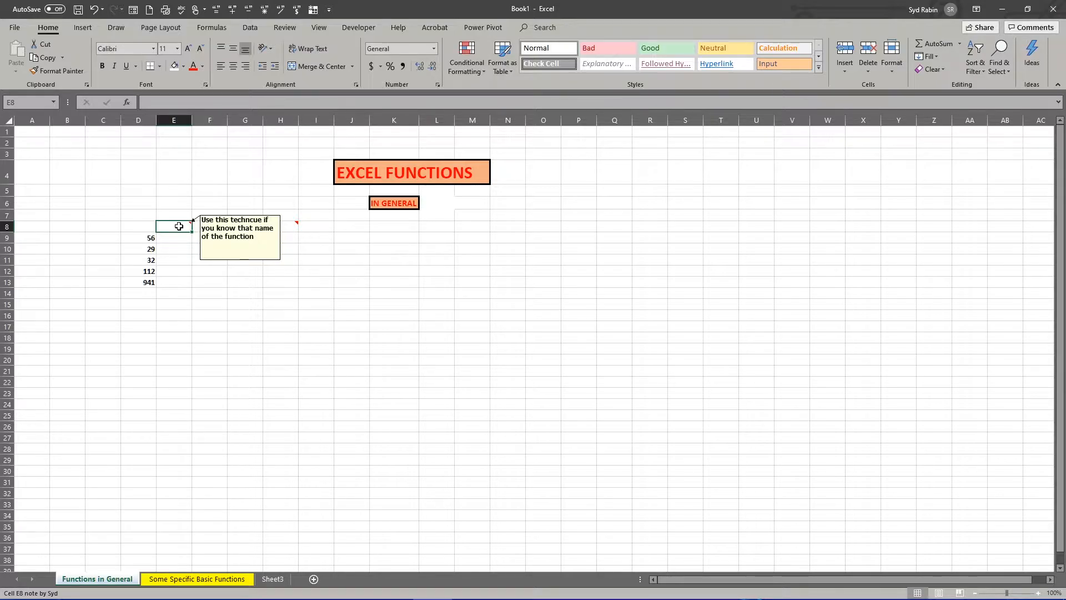
pyautogui.click(144, 294)
pyautogui.hotkey('ctrl', 'b')
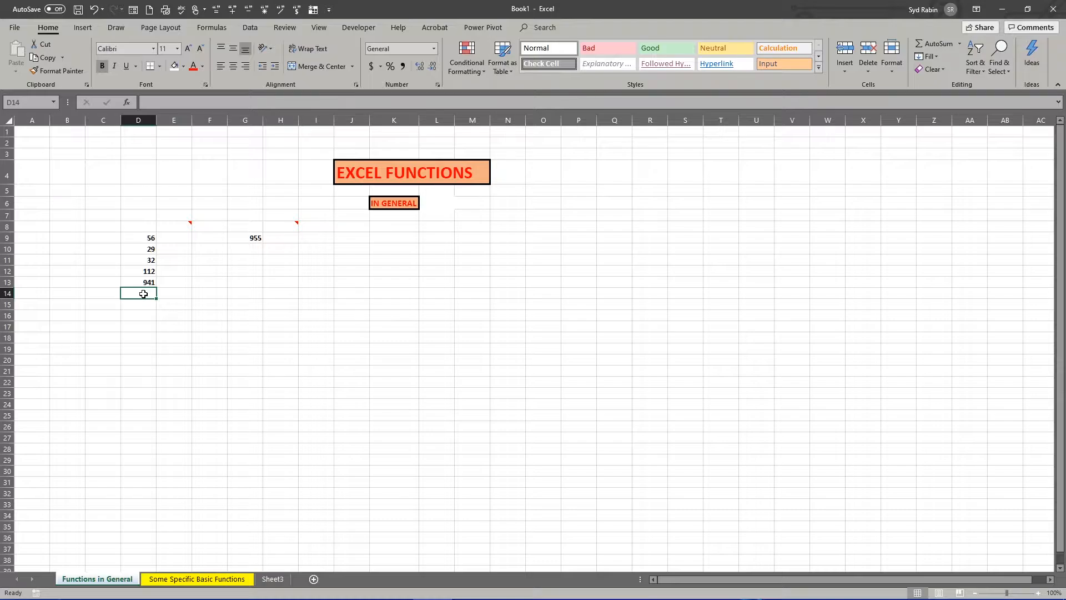
# - Examine the quick AutoSum functions available for cell D14
pyautogui.click(960, 44)
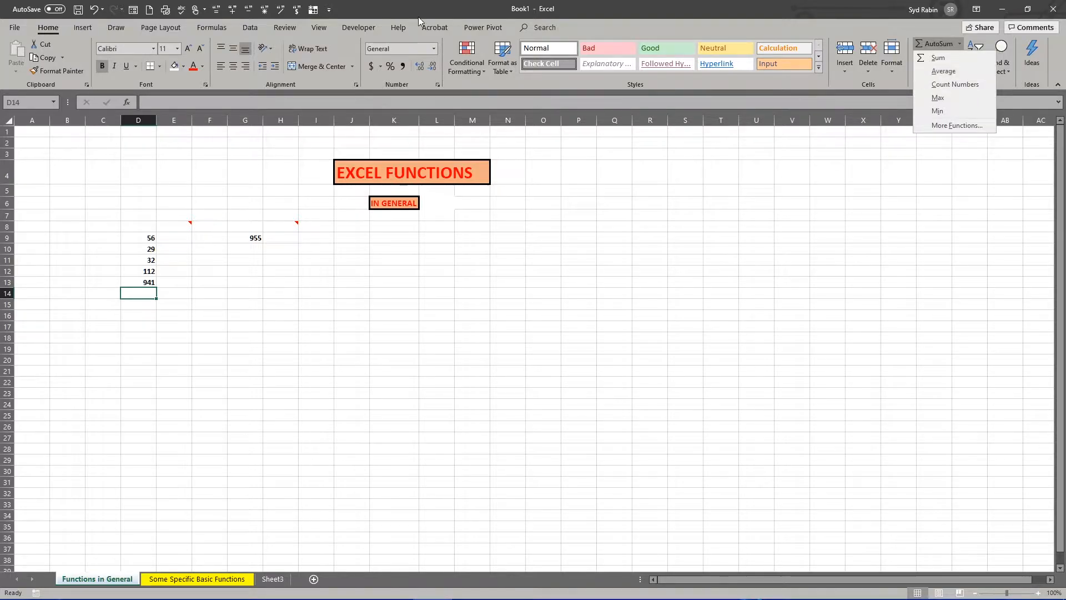
pyautogui.click(213, 26)
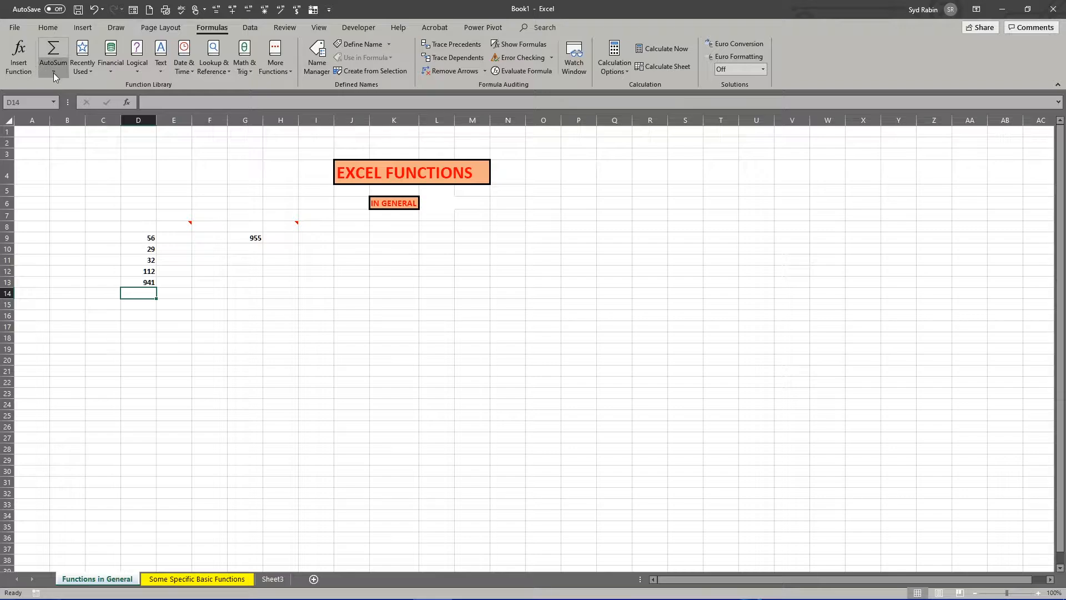
pyautogui.click(54, 70)
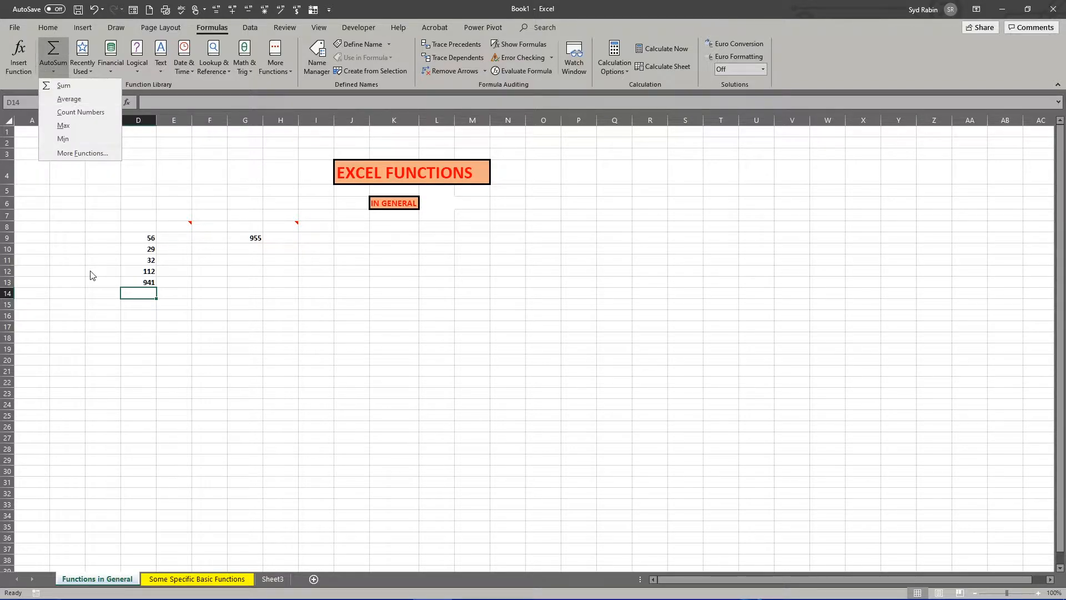
pyautogui.click(132, 293)
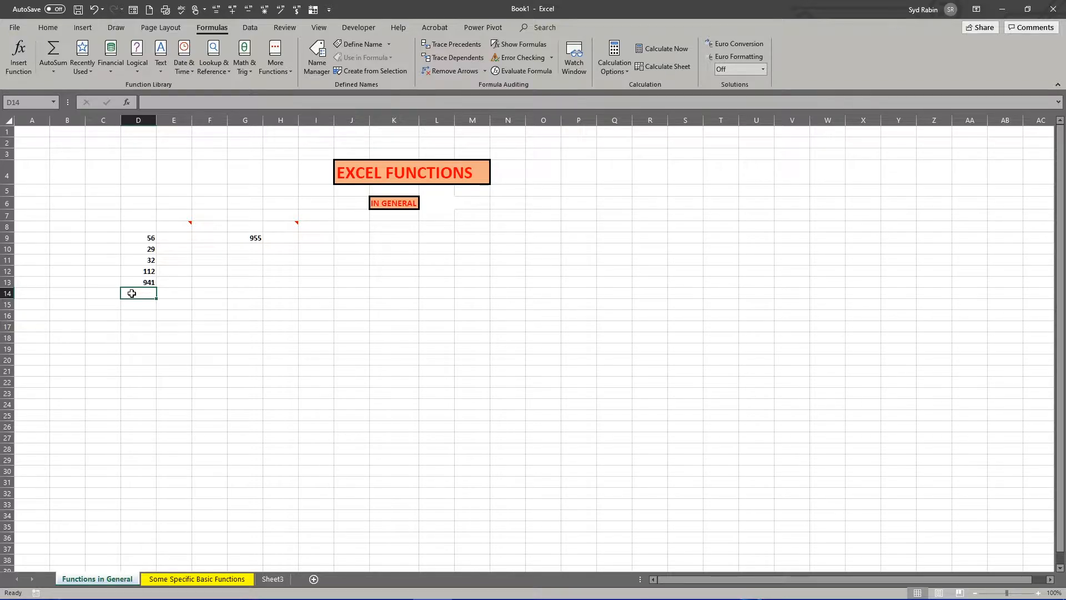
# - Enter an AVERAGE formula for D9:D13 directly in cell D14
pyautogui.write('=')
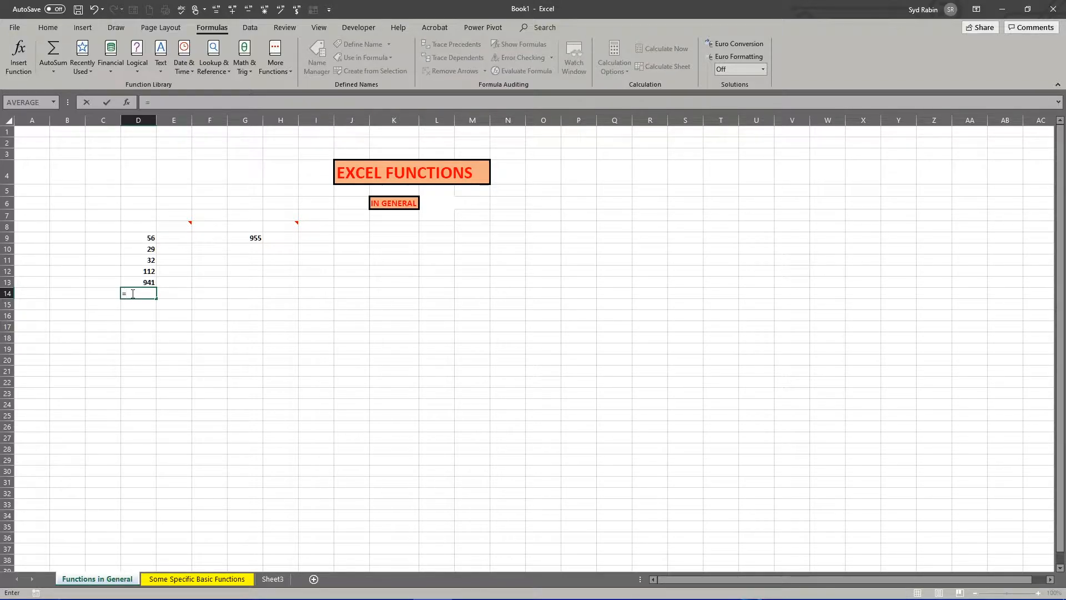
pyautogui.write('ave')
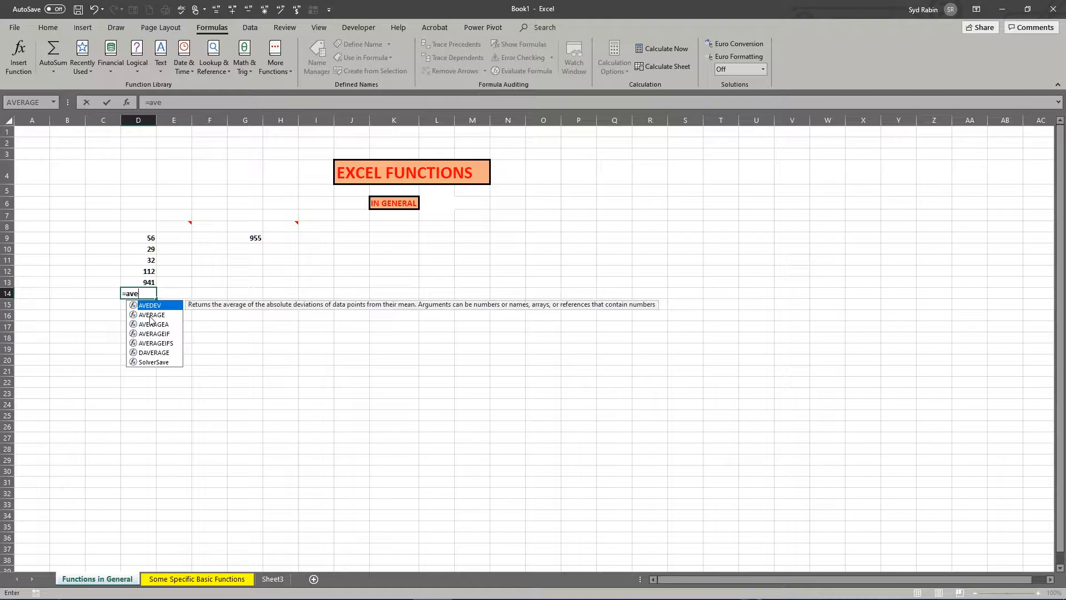
pyautogui.doubleClick(150, 315)
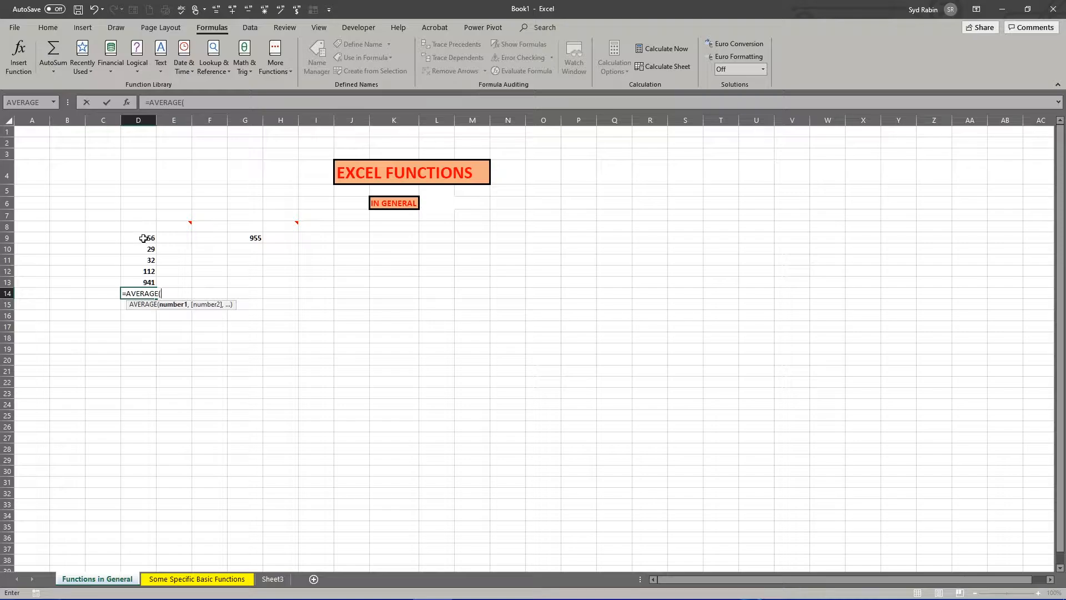
pyautogui.moveTo(143, 238); pyautogui.dragTo(145, 283)
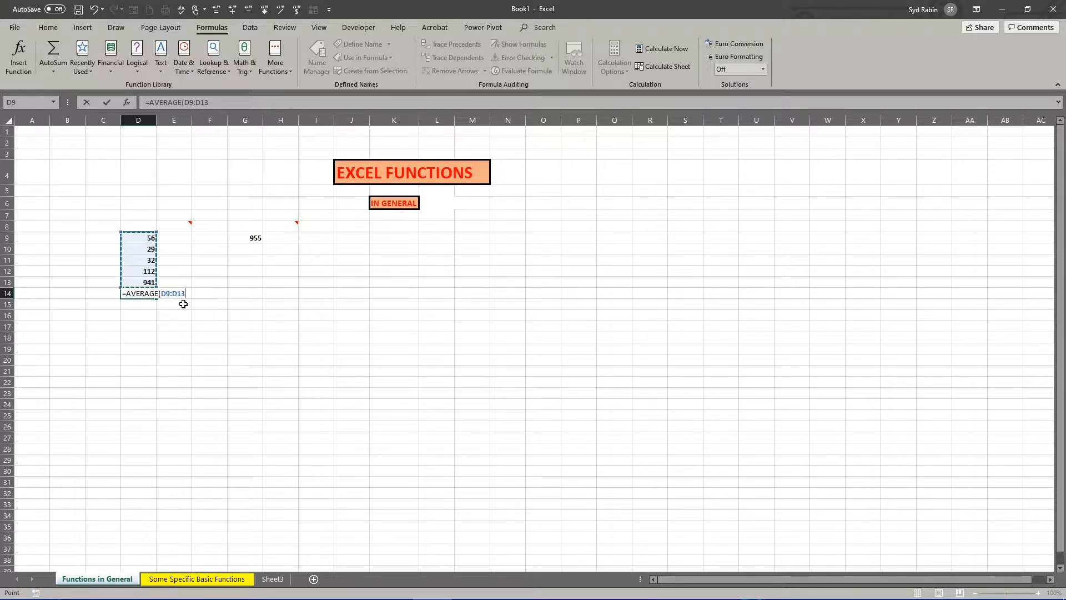
pyautogui.press('Return')
pyautogui.click(147, 291)
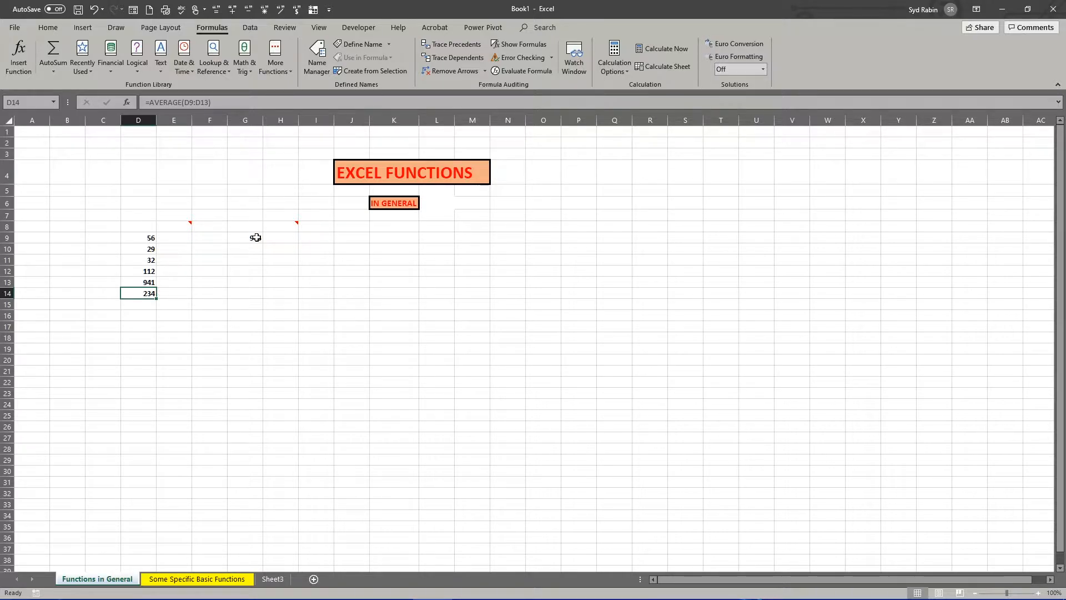
# - Start inserting a function in cell G10 and search all function categories for "square root"
pyautogui.moveTo(290, 224)
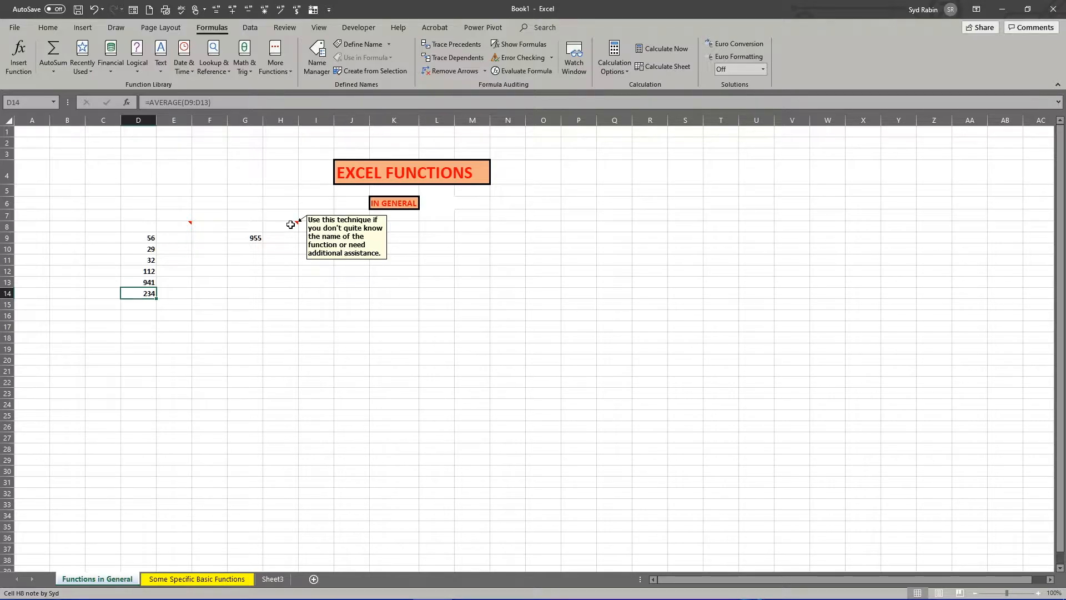
pyautogui.click(249, 238)
pyautogui.click(248, 250)
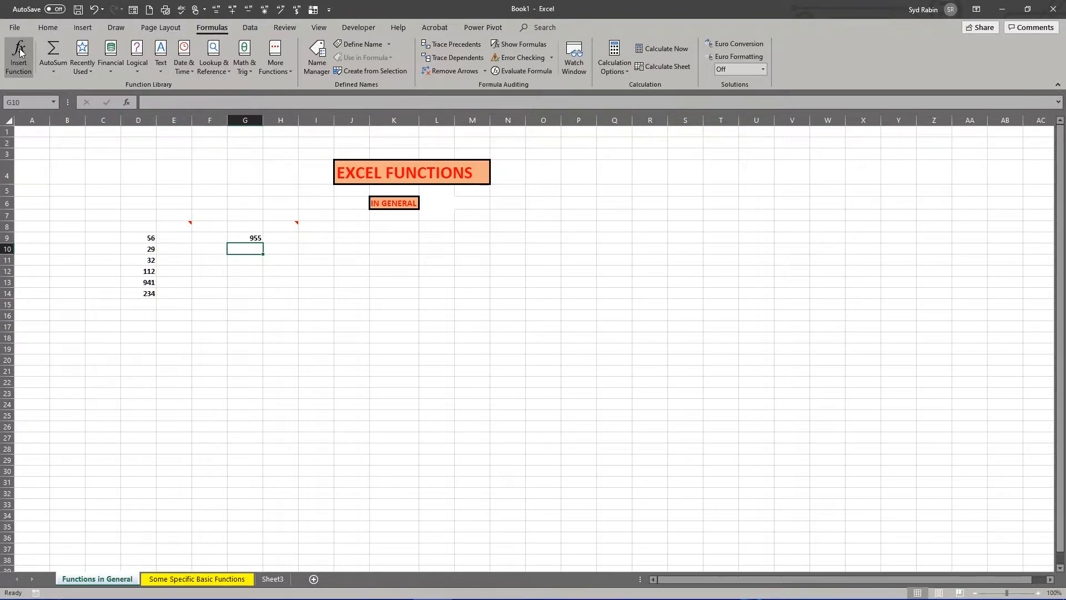
pyautogui.click(47, 28)
pyautogui.click(220, 28)
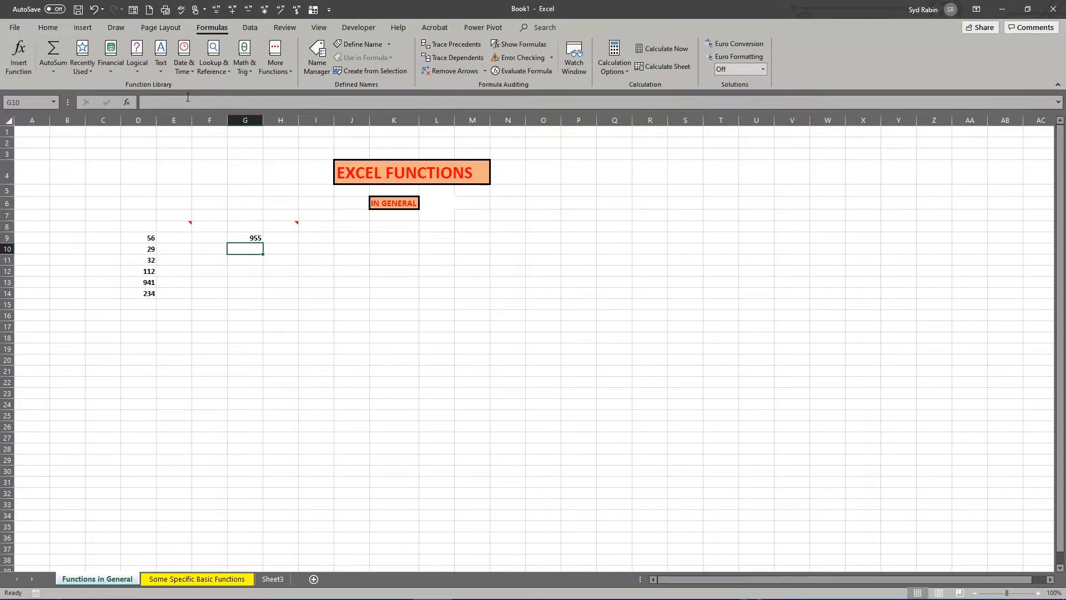
pyautogui.click(128, 102)
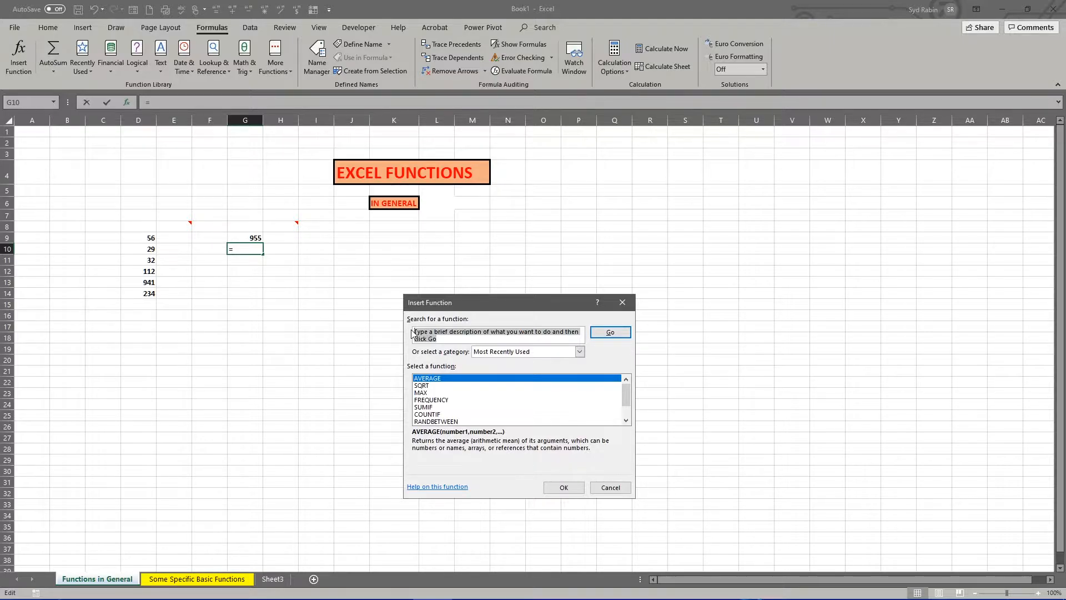
pyautogui.write('s')
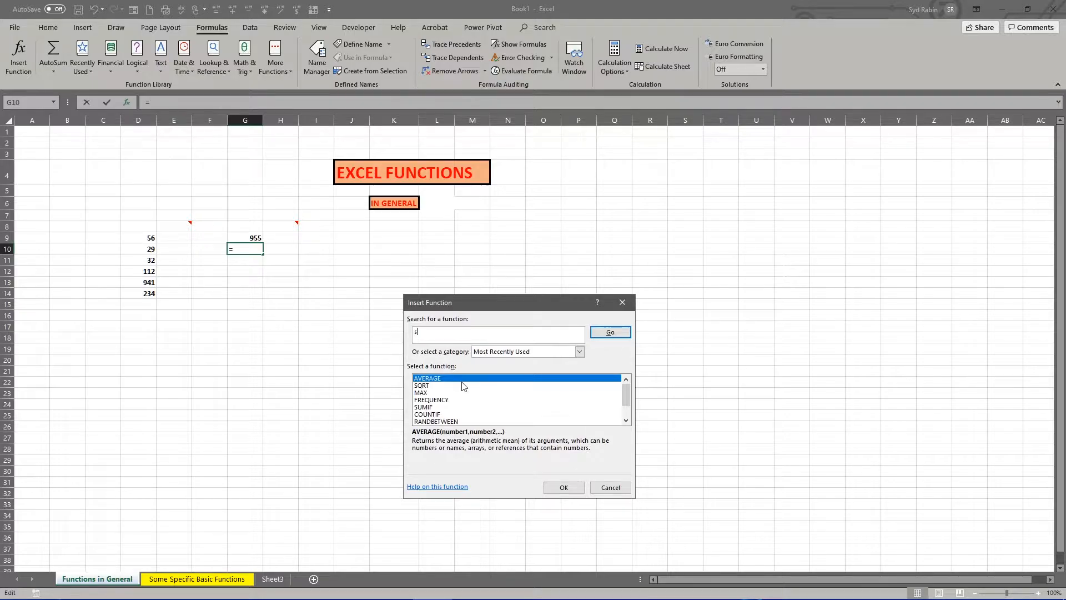
pyautogui.write('quare root')
pyautogui.click(579, 352)
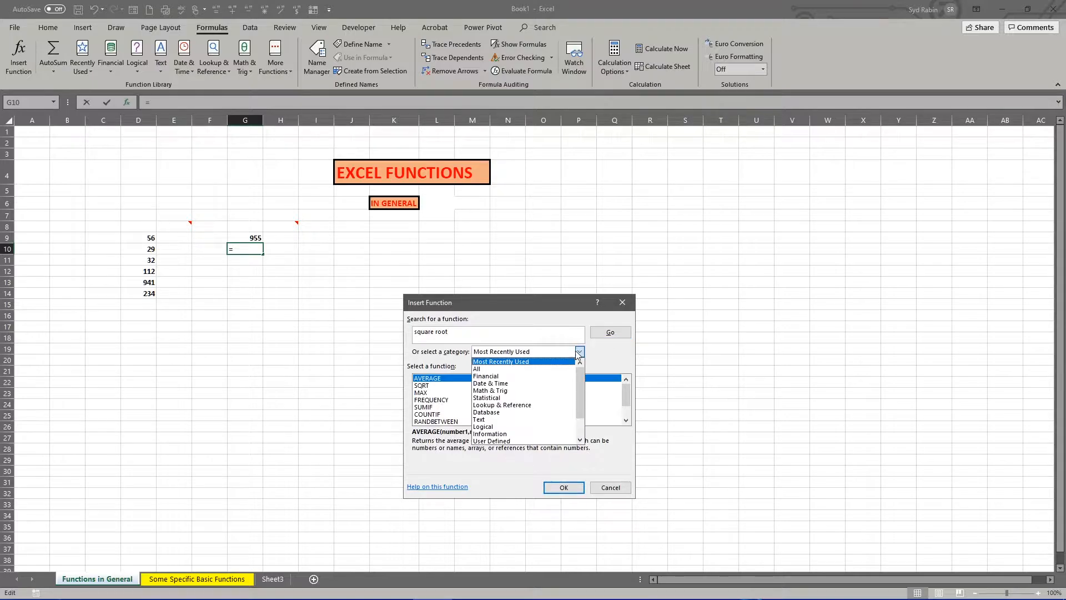
pyautogui.click(502, 370)
pyautogui.click(600, 335)
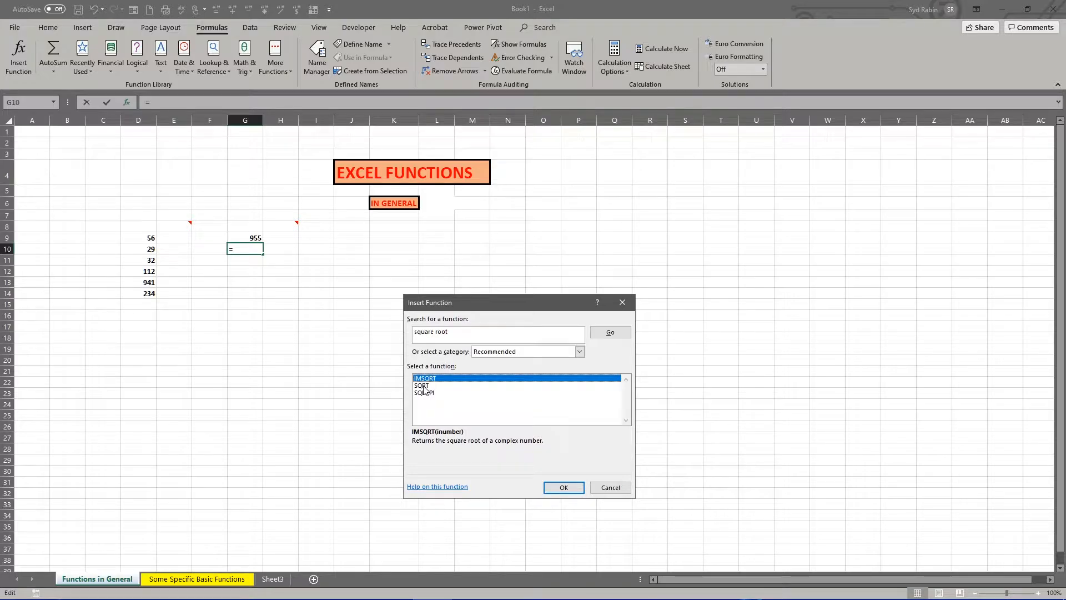
# - Insert the SQRT function in G10 with cell G9 as its number
pyautogui.doubleClick(423, 385)
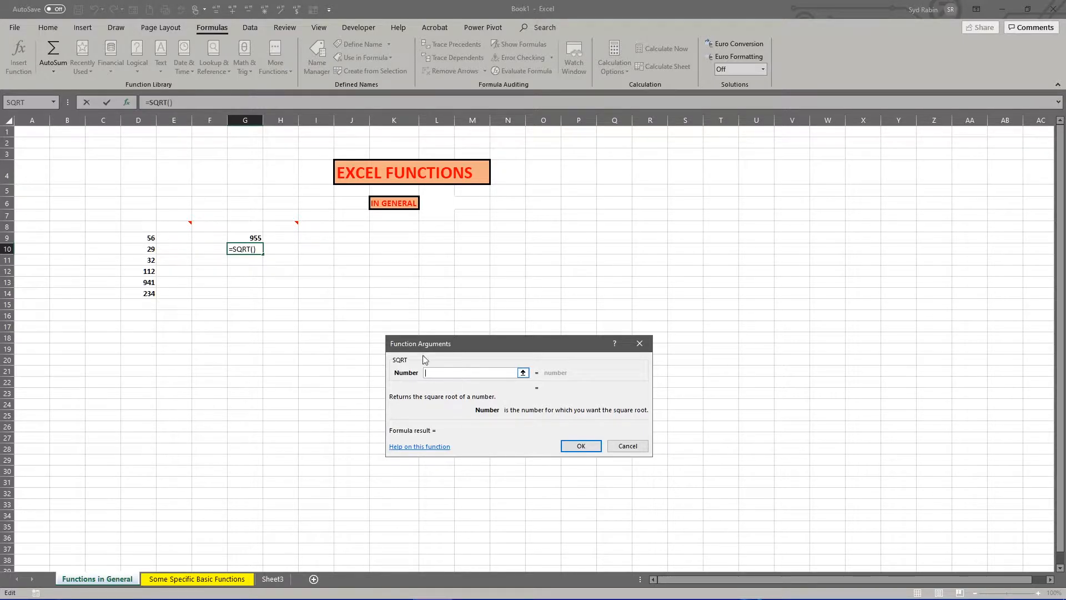
pyautogui.click(247, 238)
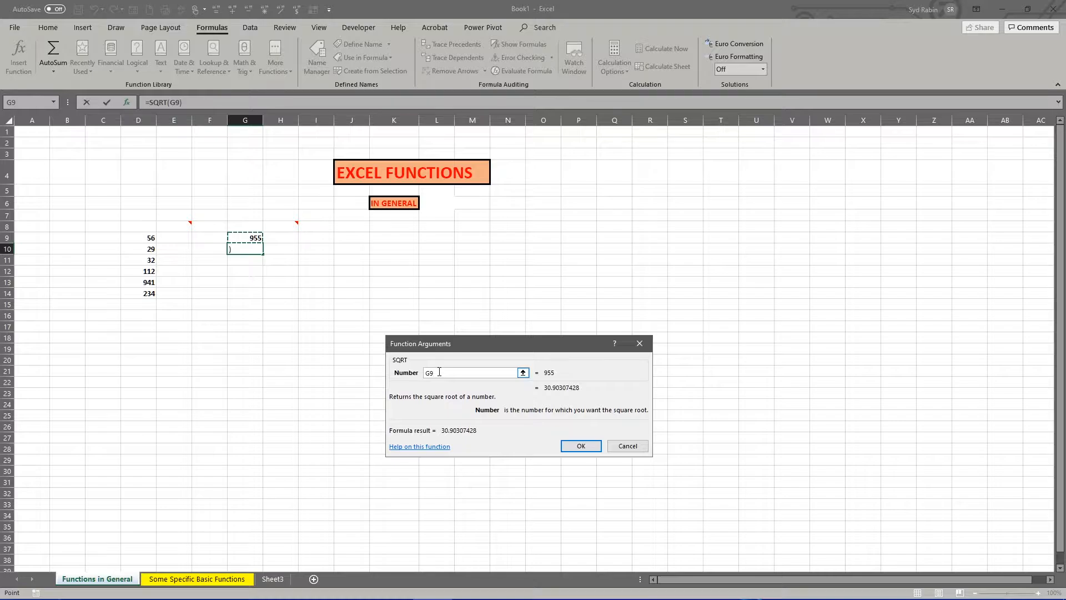
pyautogui.click(577, 447)
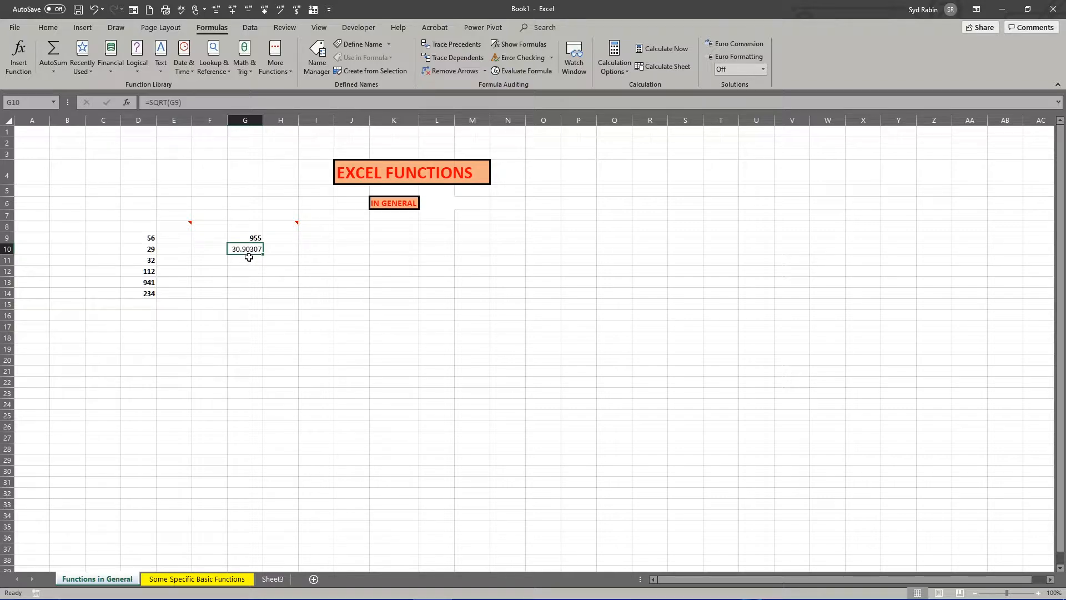
# - Clear D14 and refill it with AVERAGE of D9:D13, found by searching for "average" in Insert Function
pyautogui.click(144, 293)
pyautogui.press('Delete')
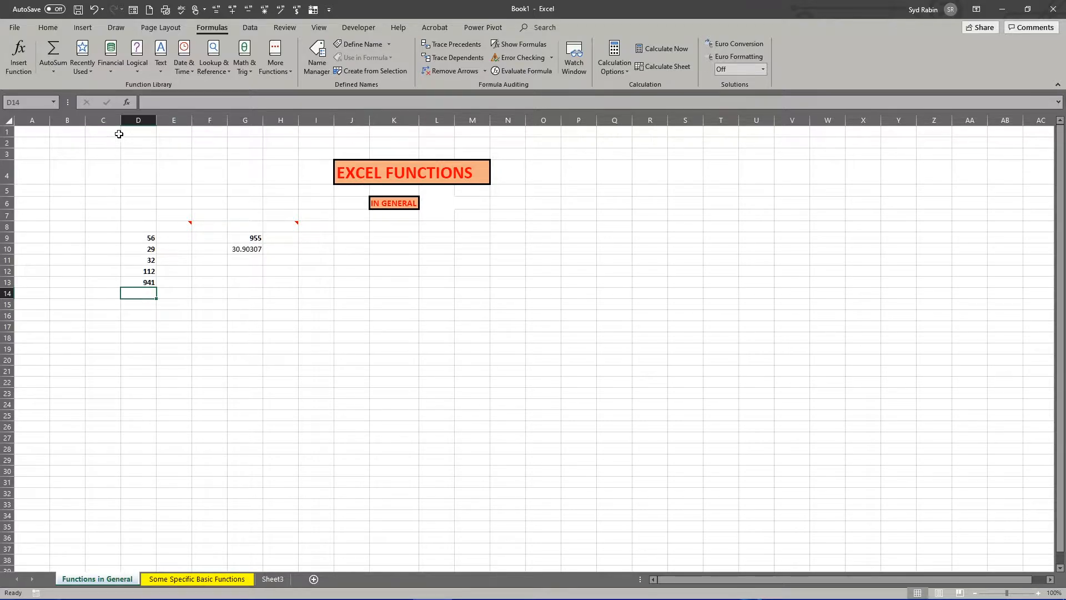
pyautogui.click(18, 56)
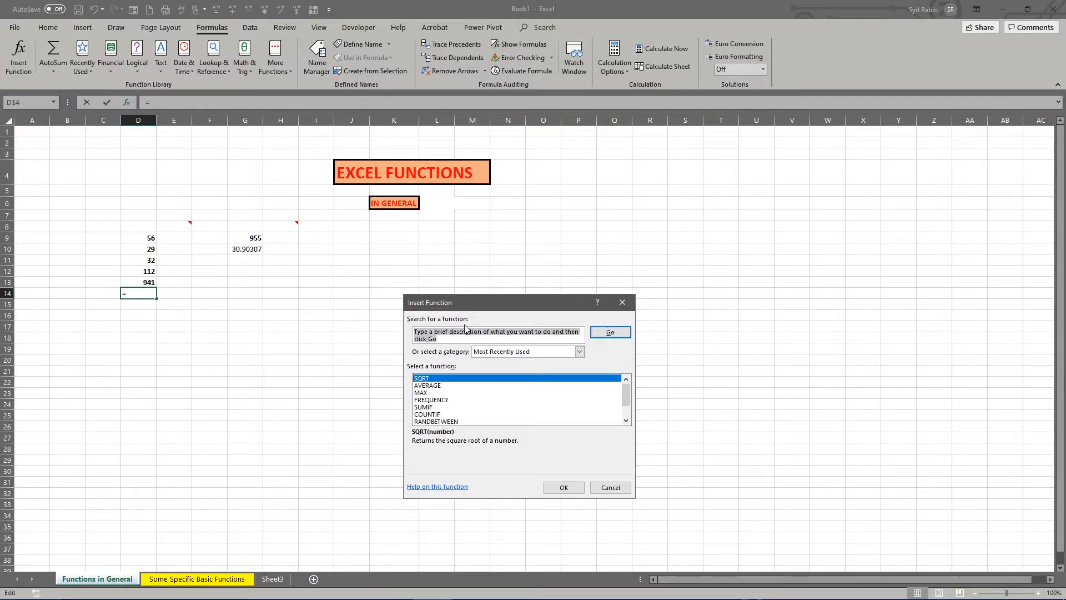
pyautogui.write('aver')
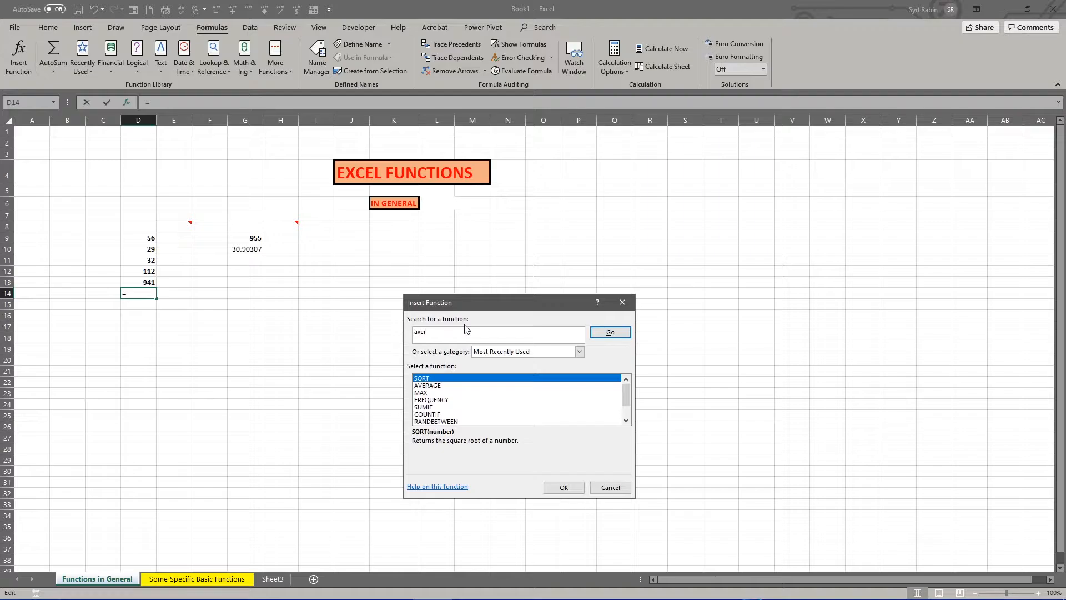
pyautogui.write('age')
pyautogui.click(610, 332)
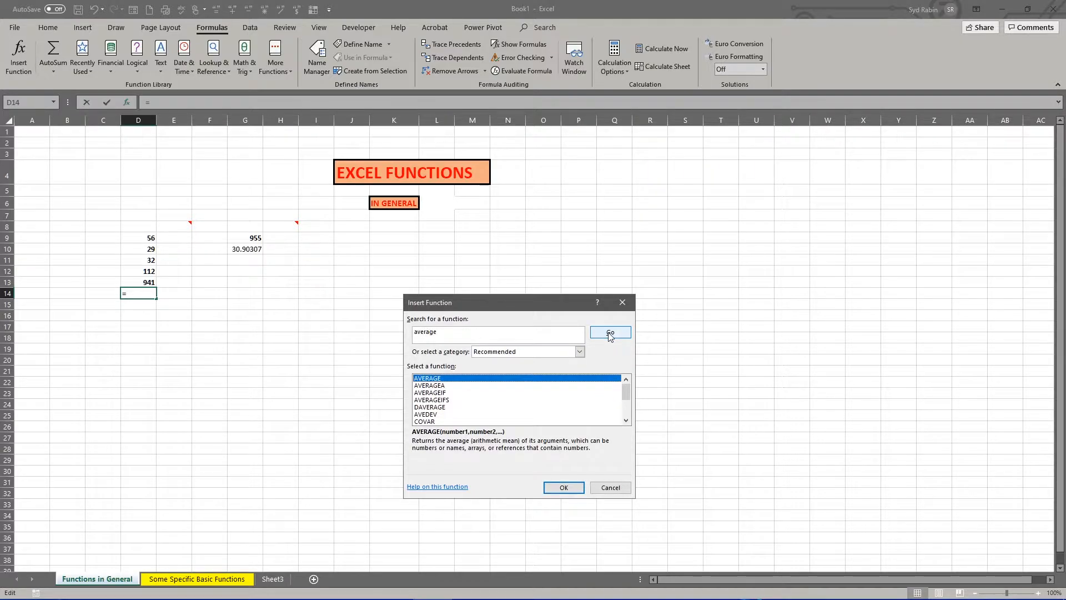
pyautogui.doubleClick(420, 379)
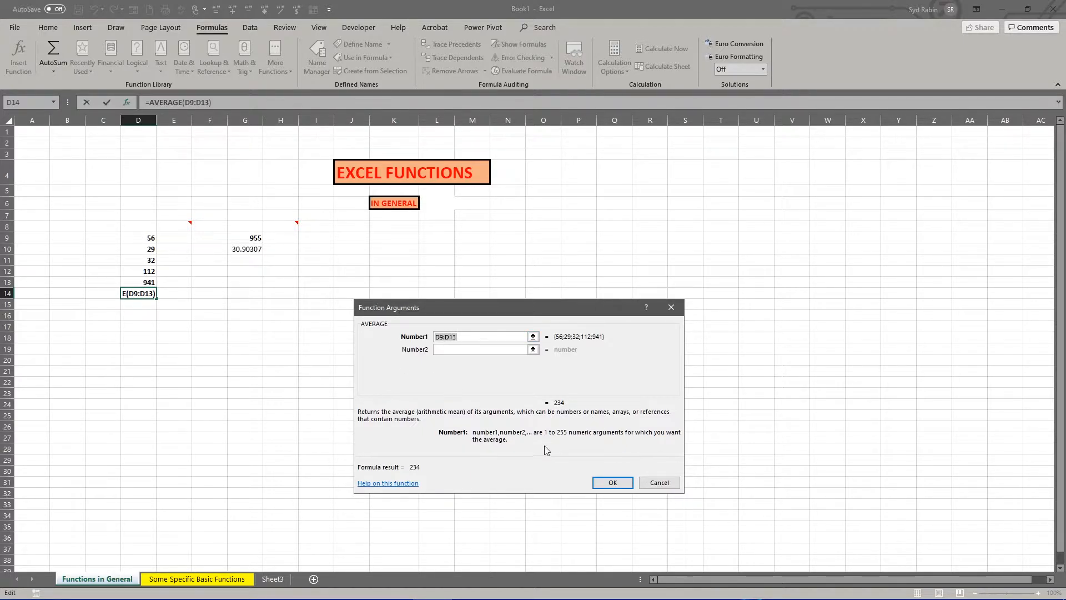
pyautogui.click(604, 483)
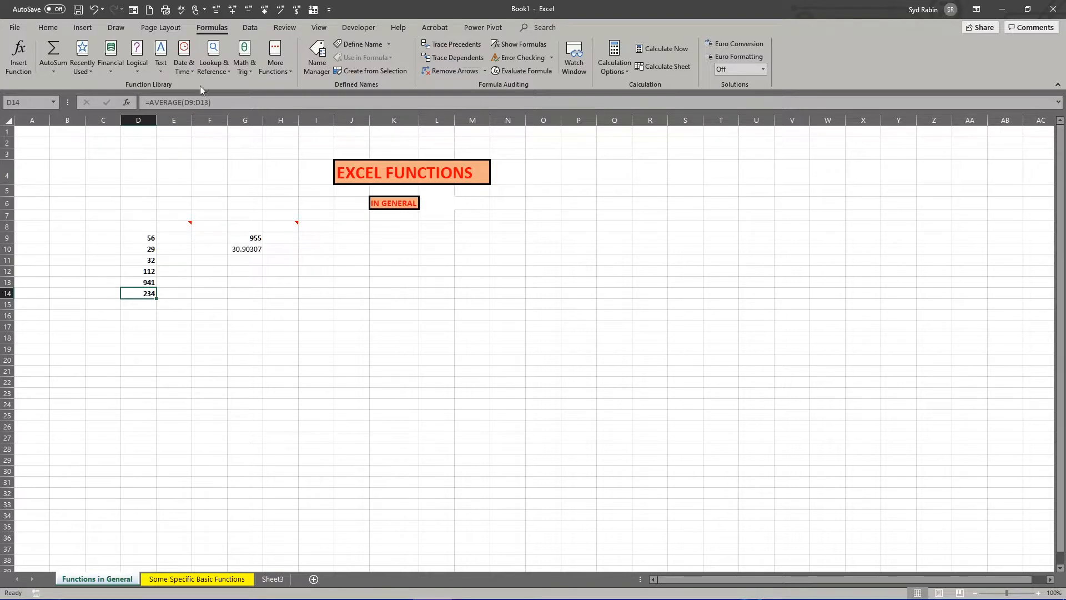
# - Browse the function library's Financial, Logical, Text, Date & Time, and Math & Trig categories
pyautogui.click(88, 70)
pyautogui.click(111, 69)
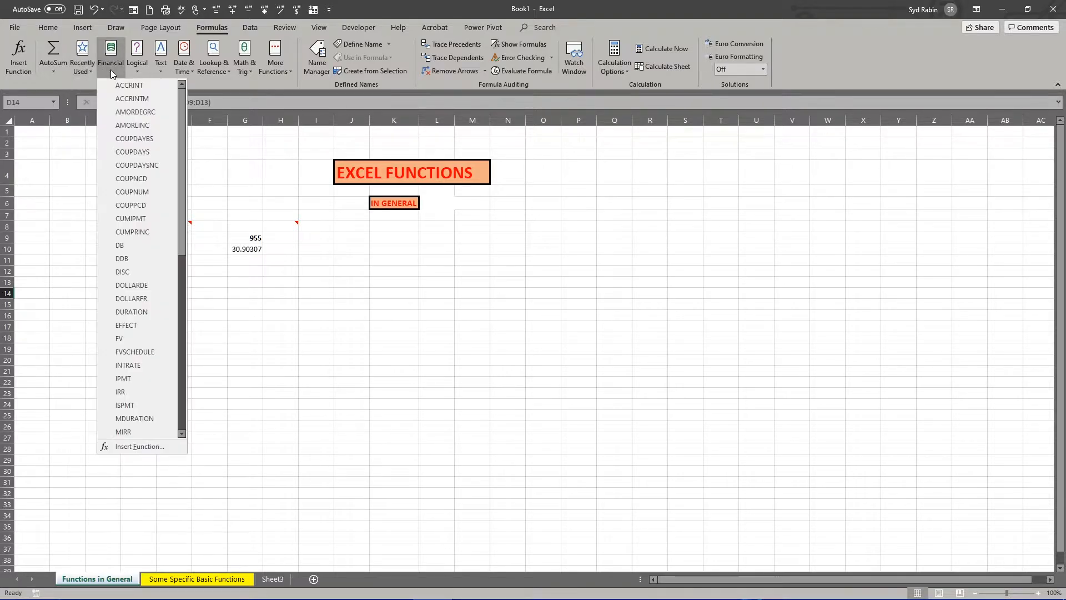
pyautogui.click(137, 71)
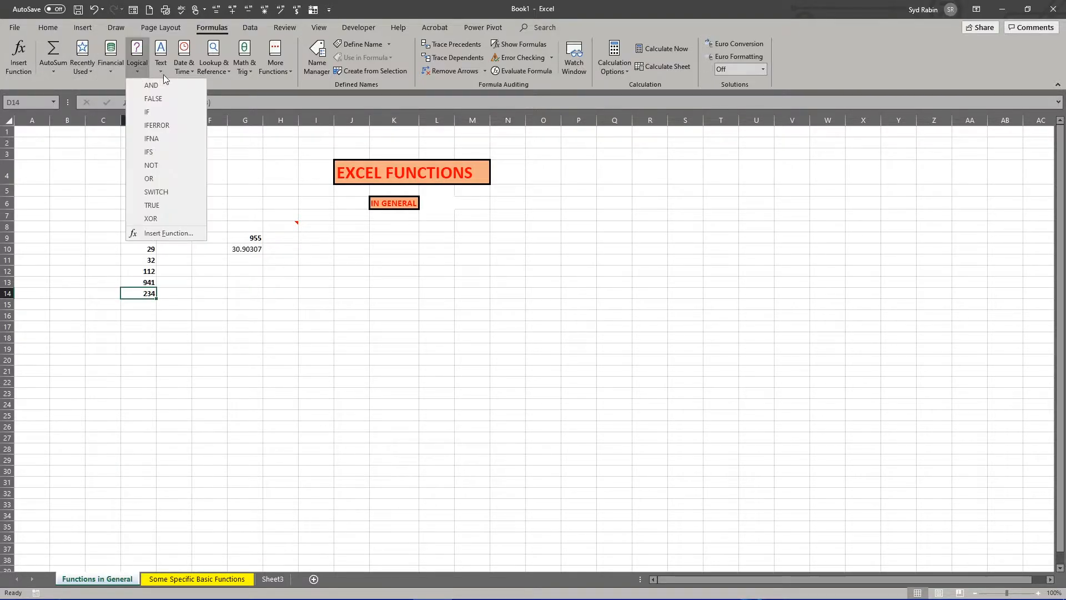
pyautogui.click(164, 73)
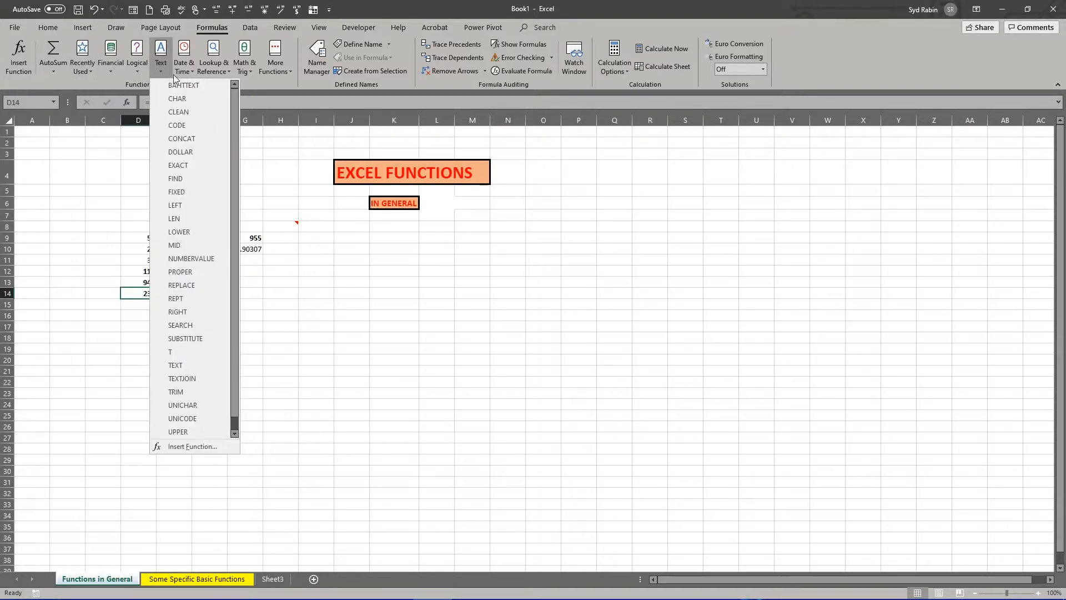
pyautogui.click(93, 84)
pyautogui.click(112, 72)
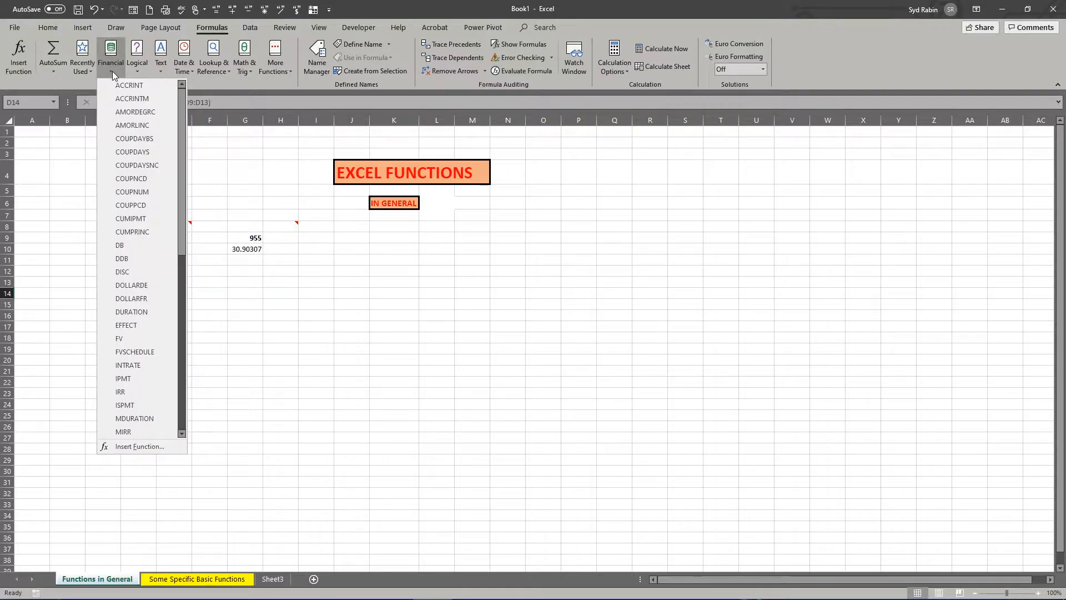
pyautogui.moveTo(184, 104); pyautogui.dragTo(215, 89)
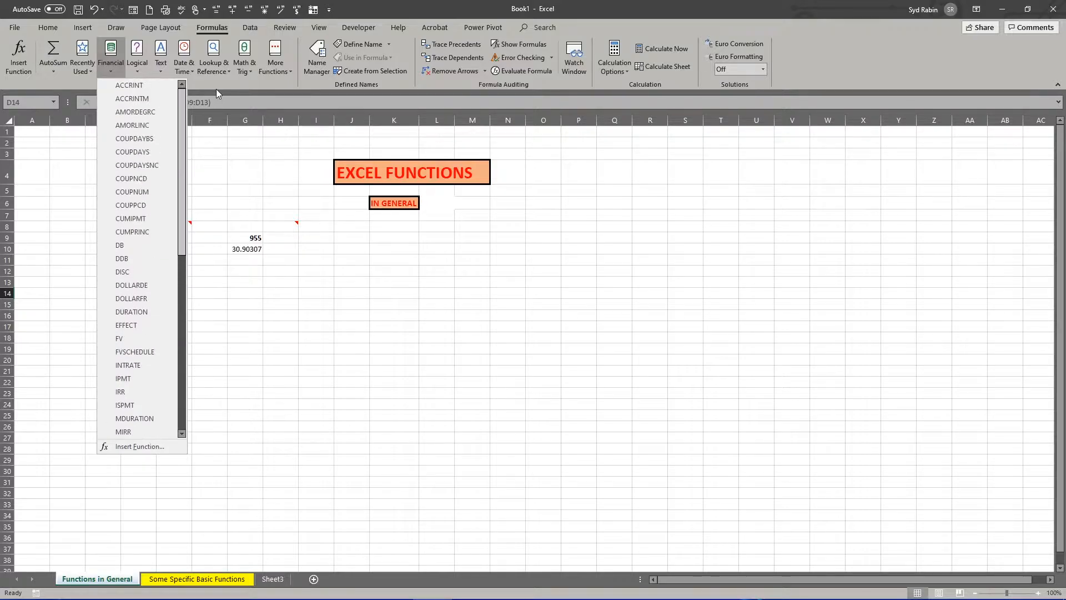
pyautogui.click(136, 65)
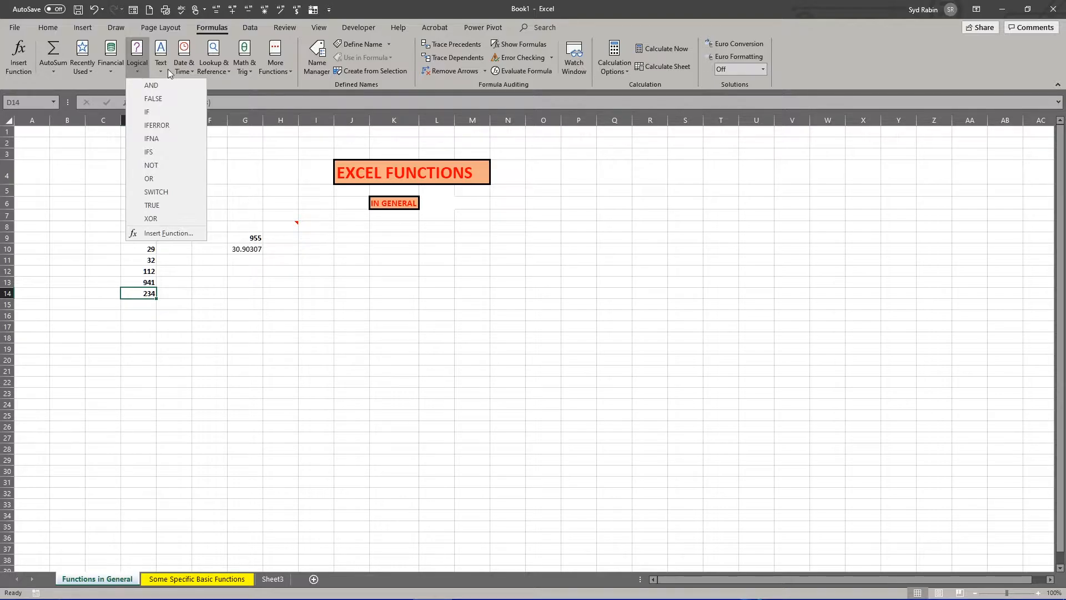
pyautogui.click(163, 67)
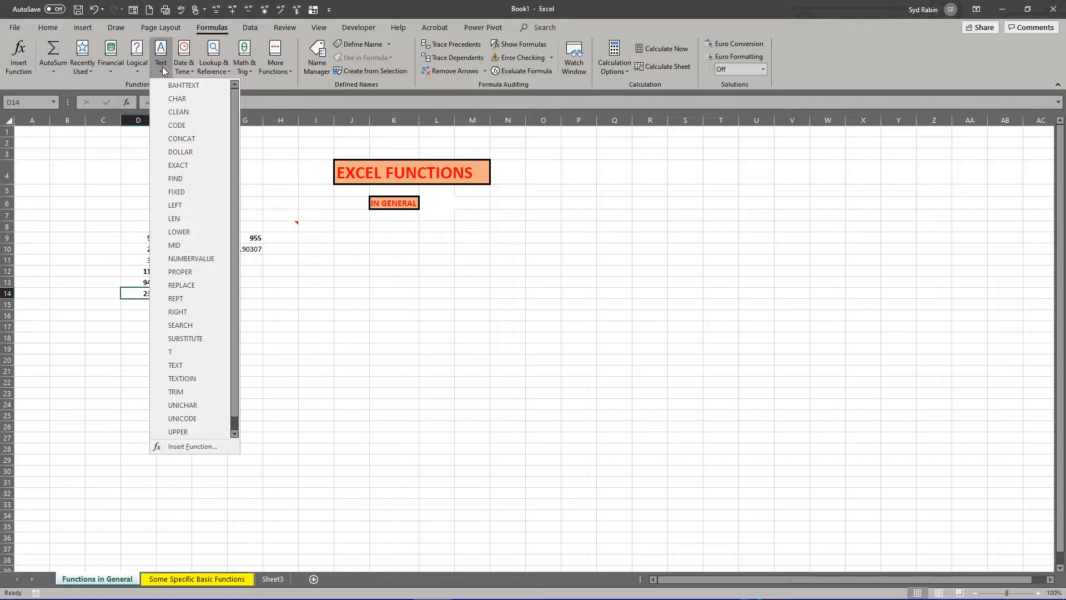
pyautogui.click(186, 69)
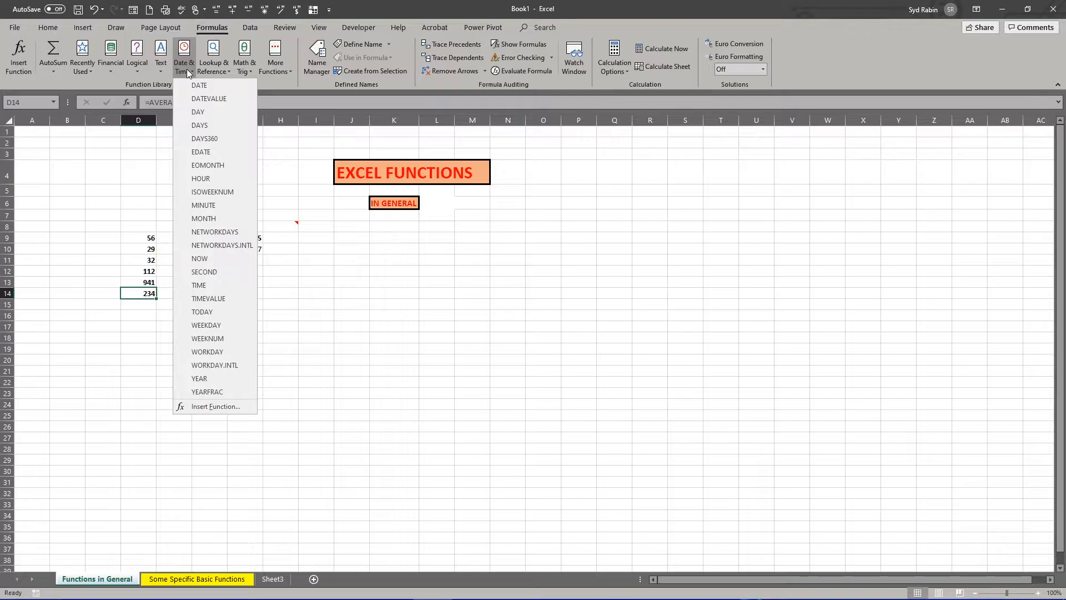
pyautogui.click(228, 75)
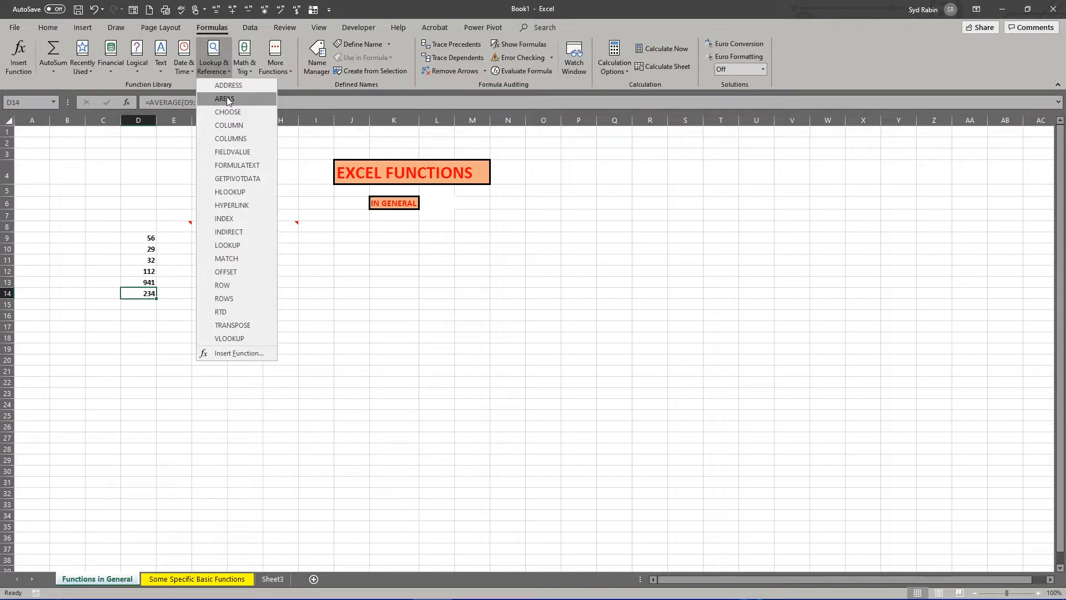
pyautogui.click(246, 65)
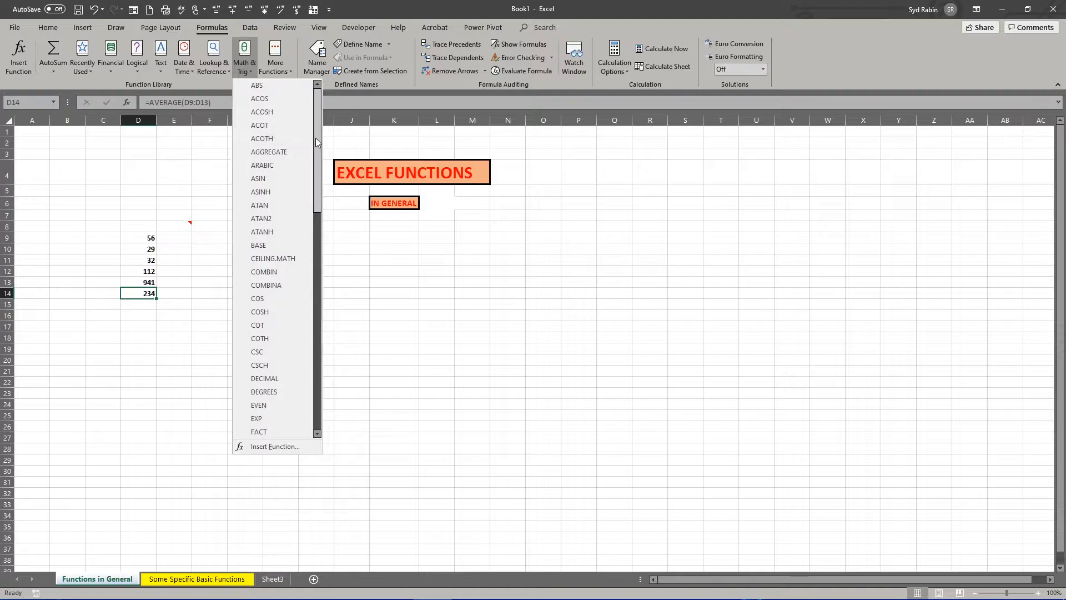
pyautogui.moveTo(315, 138); pyautogui.dragTo(353, 109)
# - Look through the additional function categories and view the description of AVERAGE among the Statistical functions
pyautogui.click(287, 67)
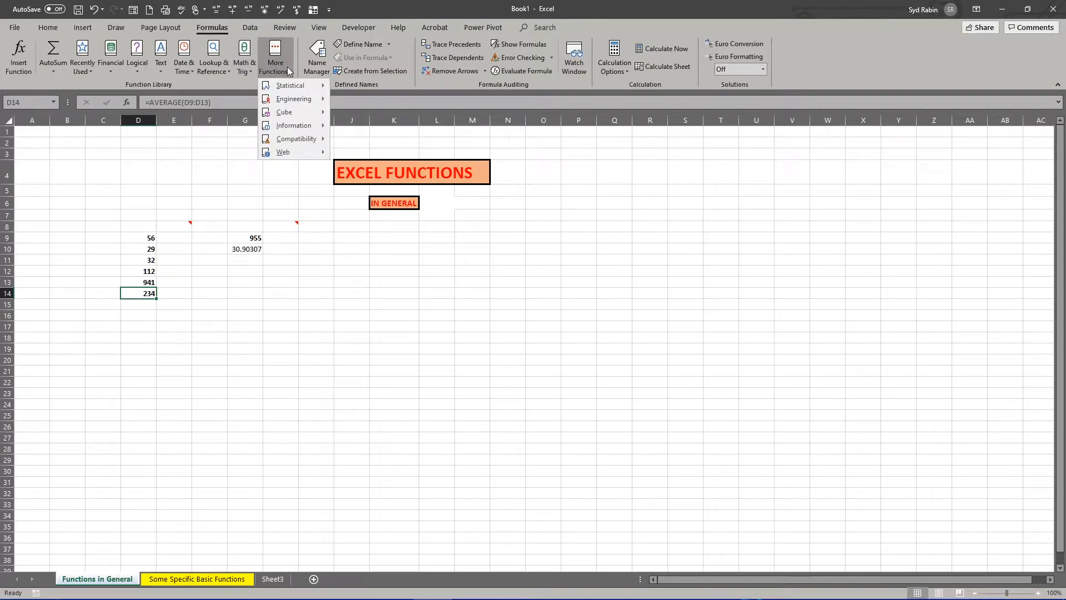
pyautogui.moveTo(287, 87)
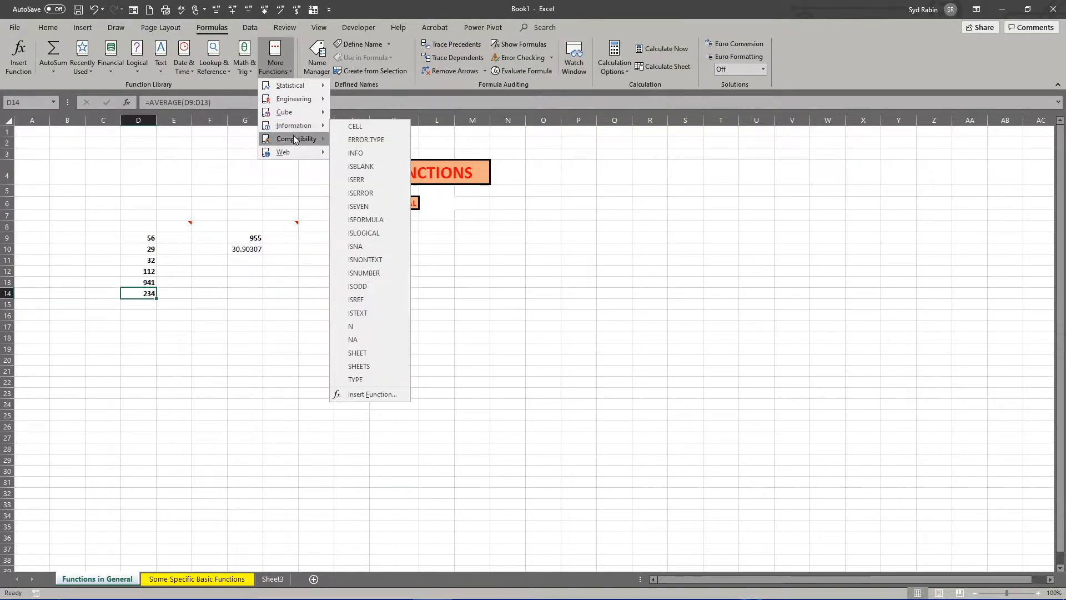
pyautogui.moveTo(288, 155)
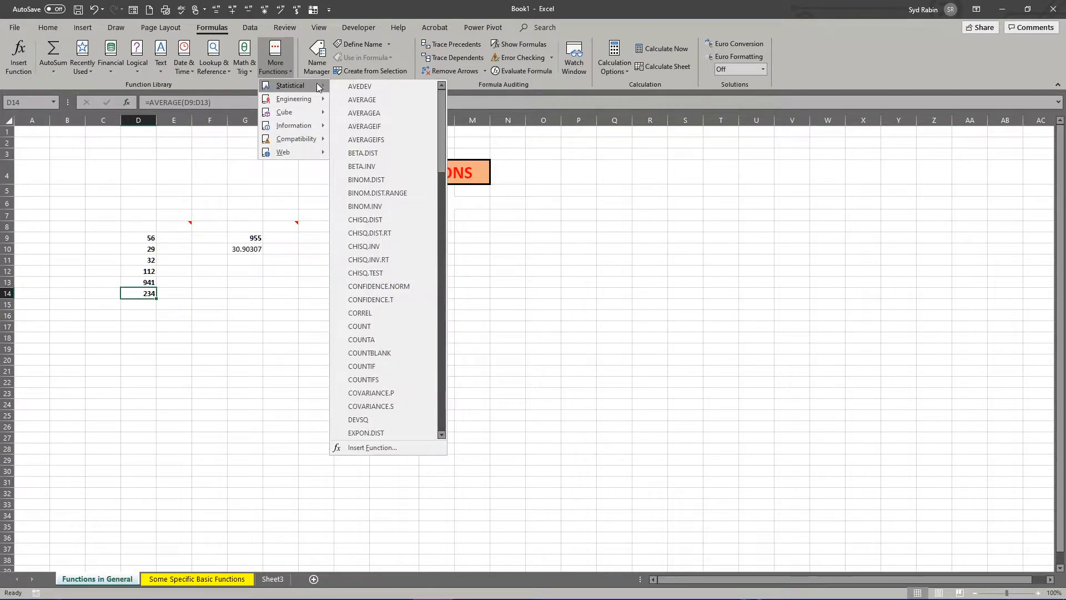
pyautogui.moveTo(365, 101)
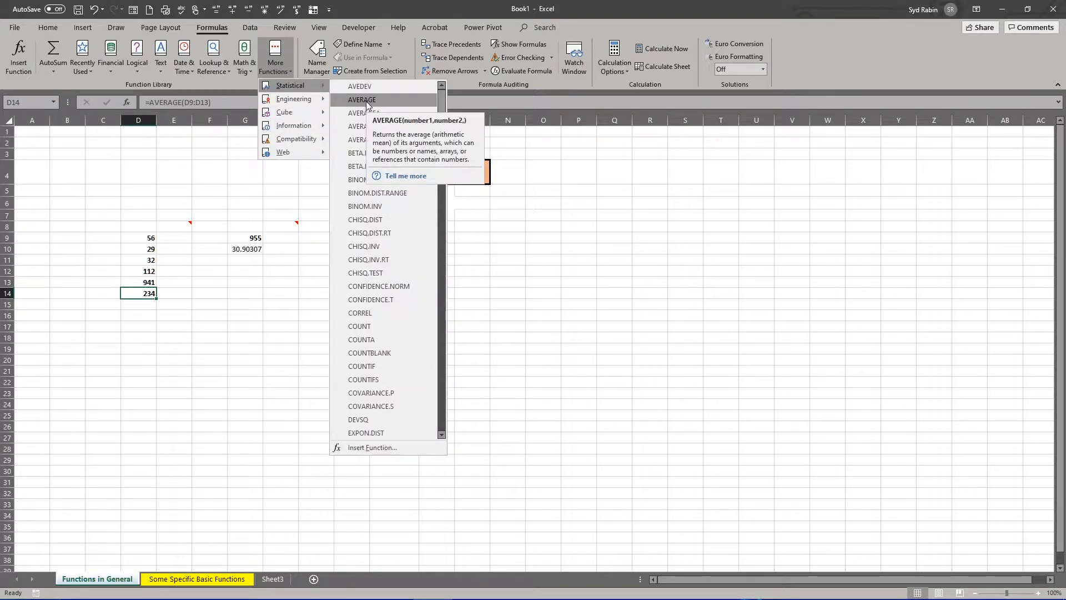
pyautogui.click(486, 217)
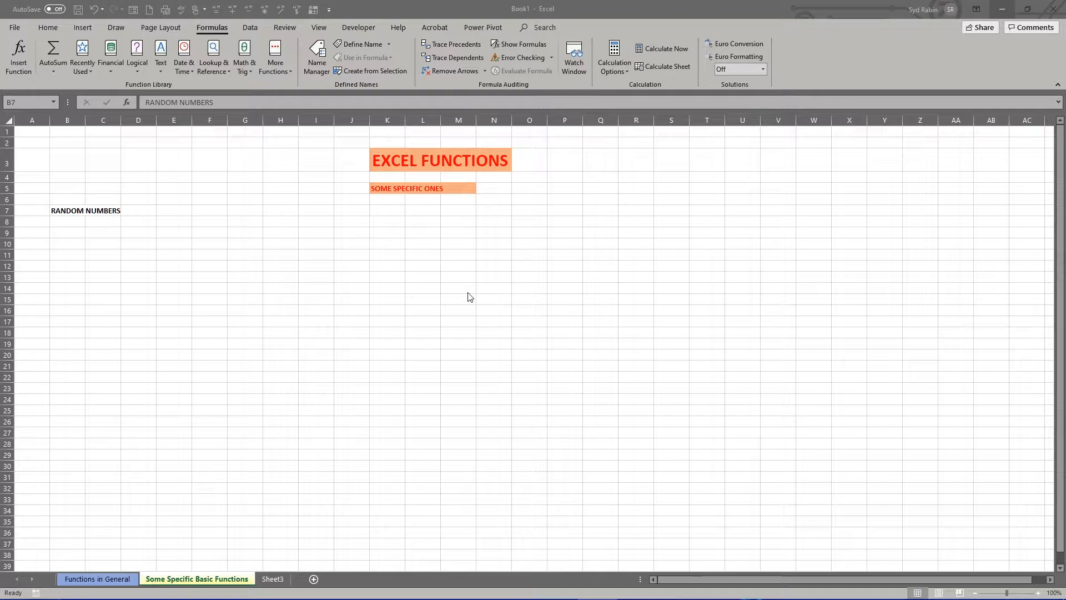
# - Enter the RAND function in cell B9 under the RANDOM NUMBERS heading and recalculate it
pyautogui.click(67, 231)
pyautogui.click(67, 231)
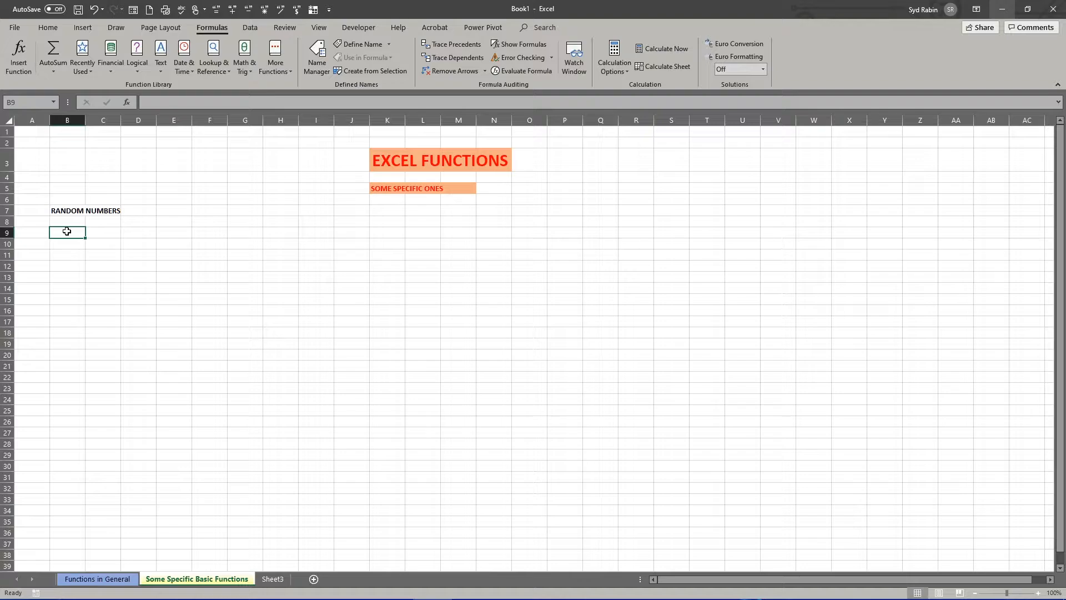
pyautogui.write('=ran')
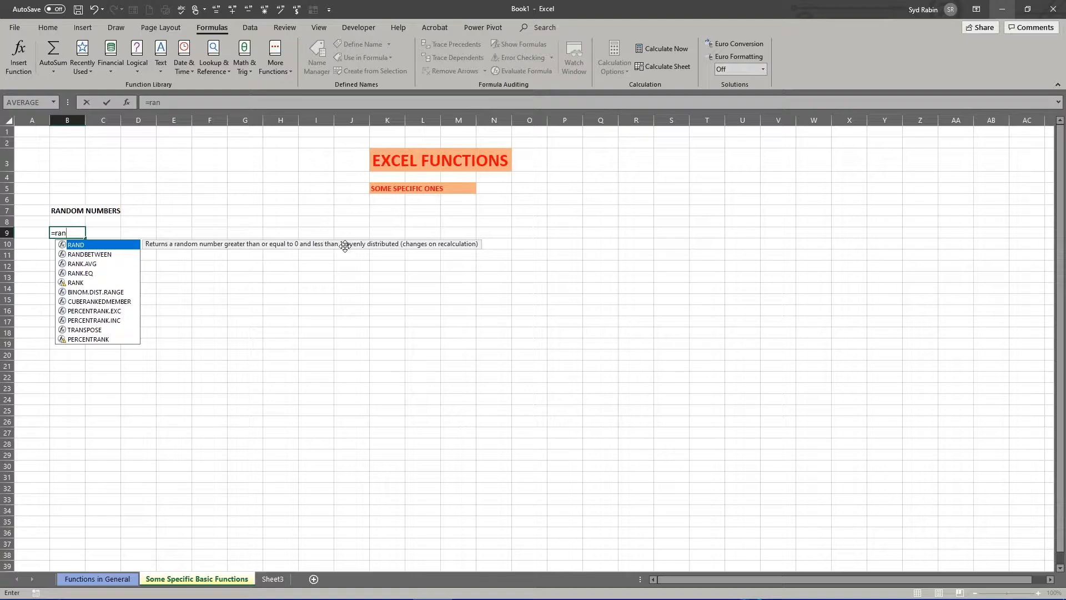
pyautogui.doubleClick(76, 245)
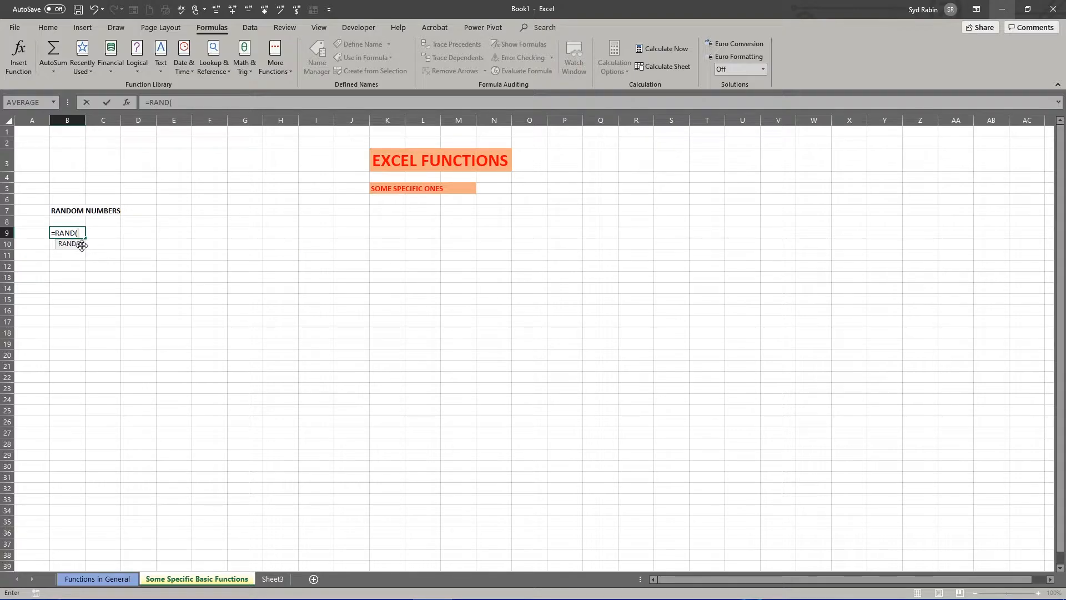
pyautogui.press('Return')
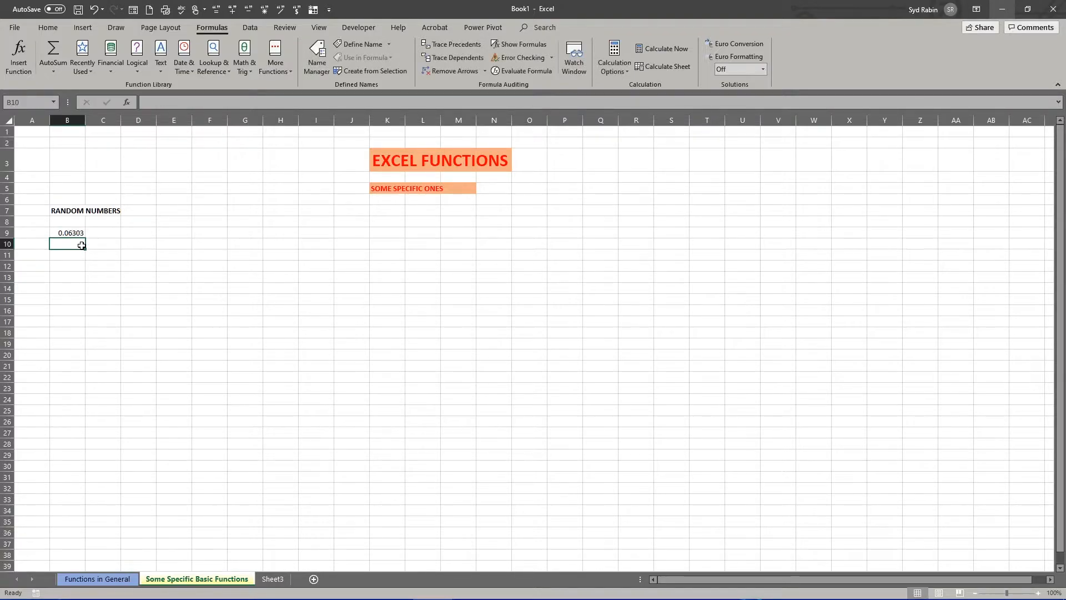
pyautogui.click(68, 233)
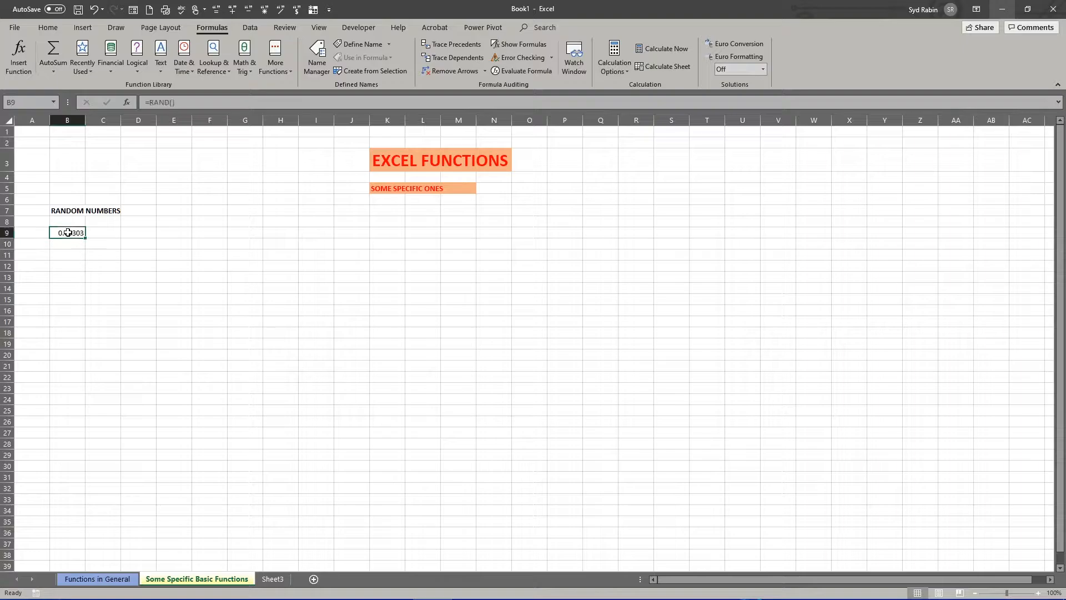
pyautogui.press('F9')
# - Multiply the RAND formula in B9 by 100
pyautogui.click(181, 102)
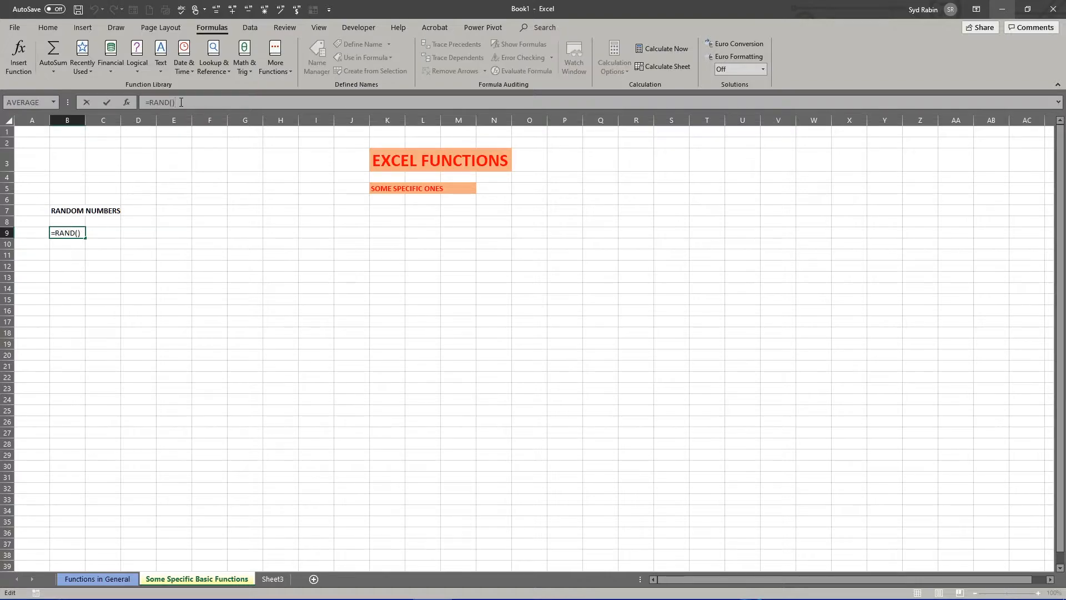
pyautogui.write('*100')
pyautogui.click(106, 103)
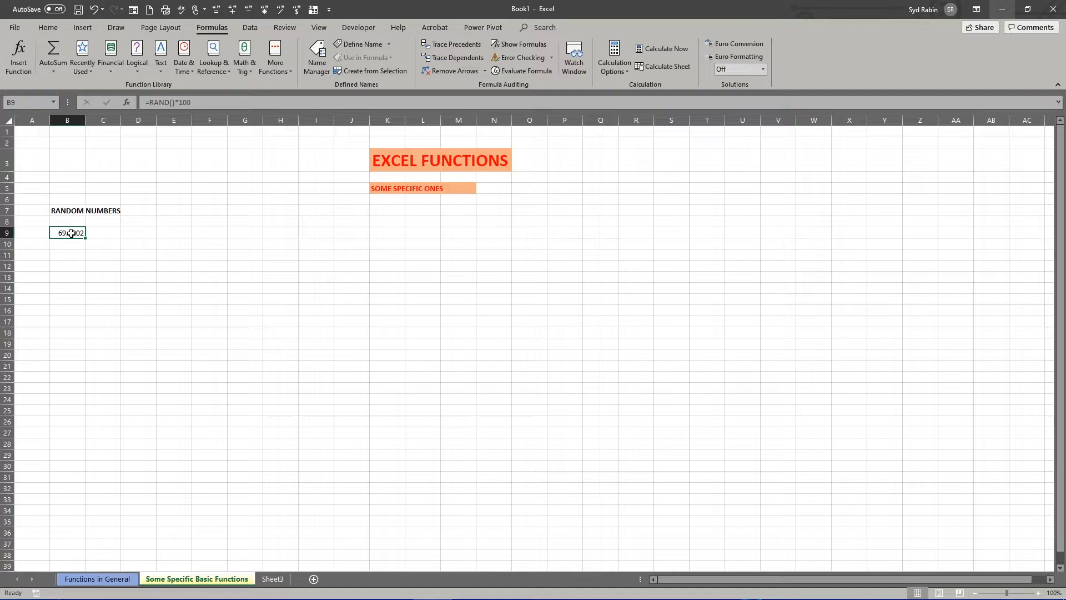
# - Wrap the B9 formula in ROUND with 2 digits, making it =ROUND(RAND()*100,2)
pyautogui.click(151, 102)
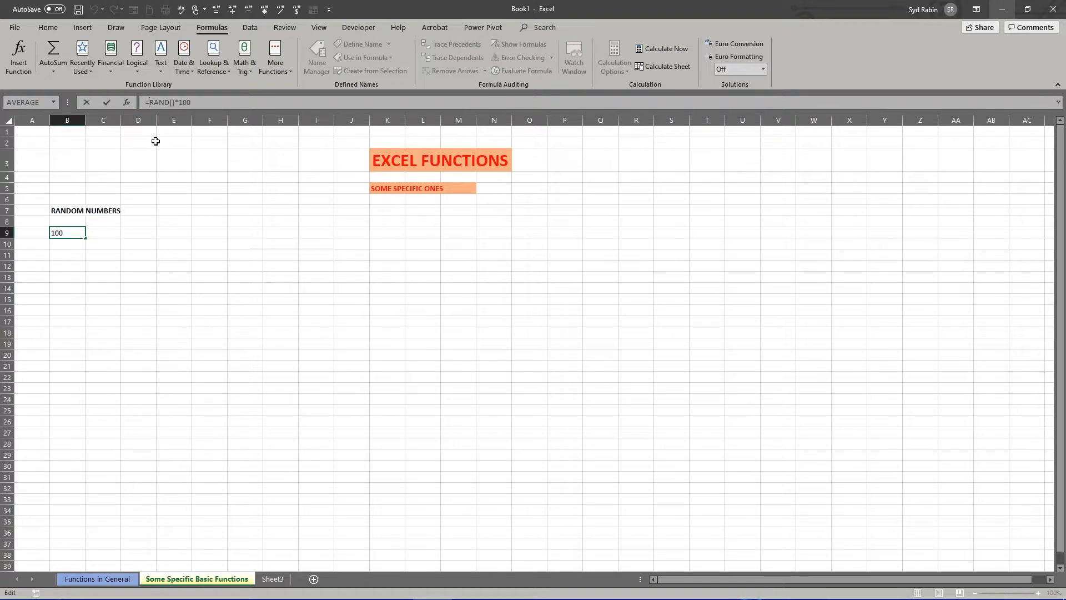
pyautogui.write('rou')
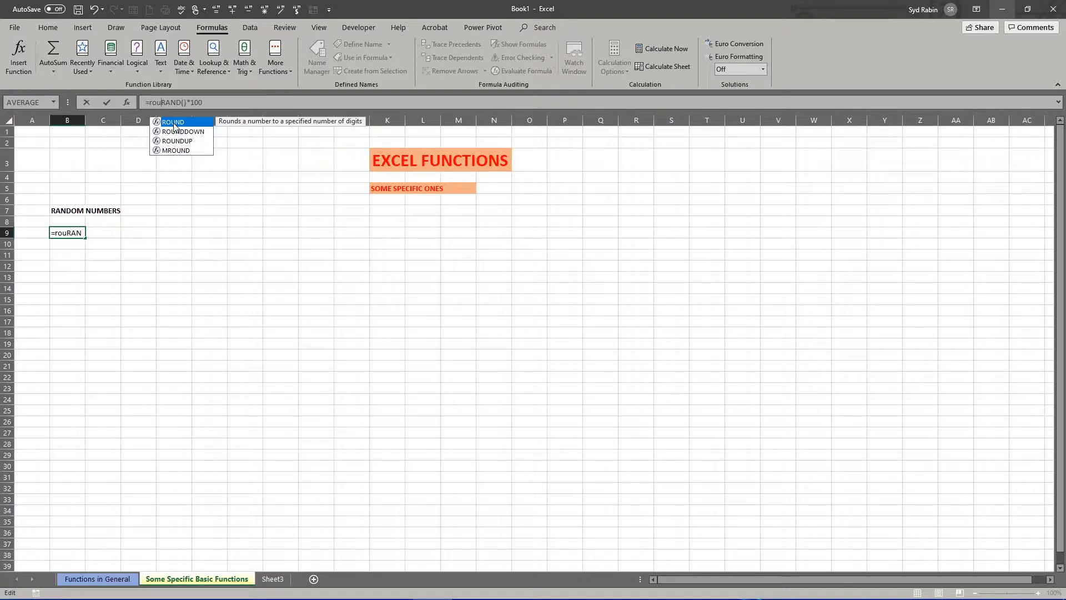
pyautogui.doubleClick(174, 126)
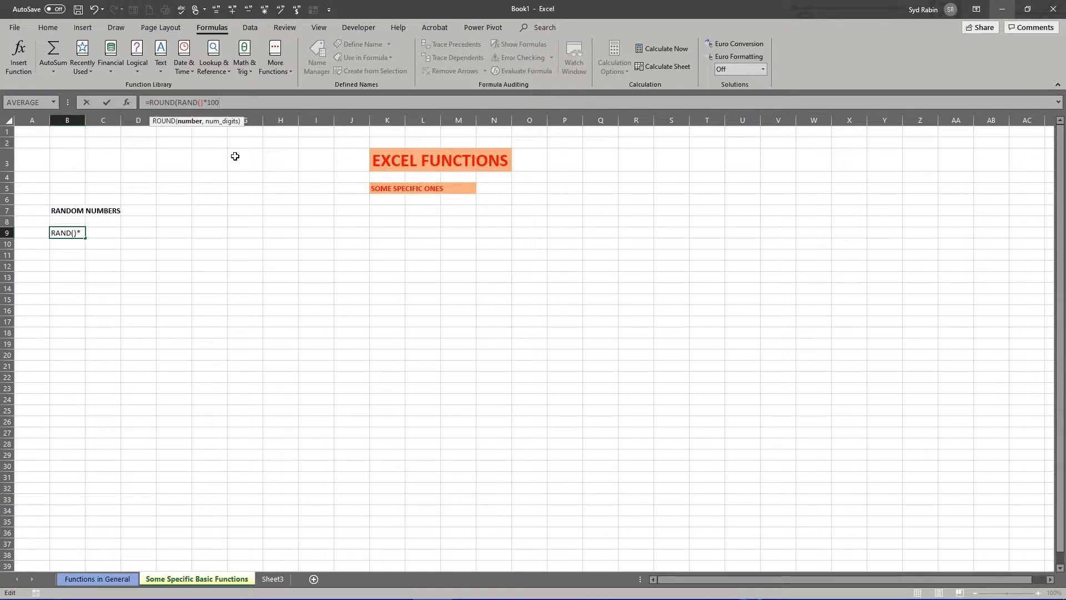
pyautogui.write(',2)')
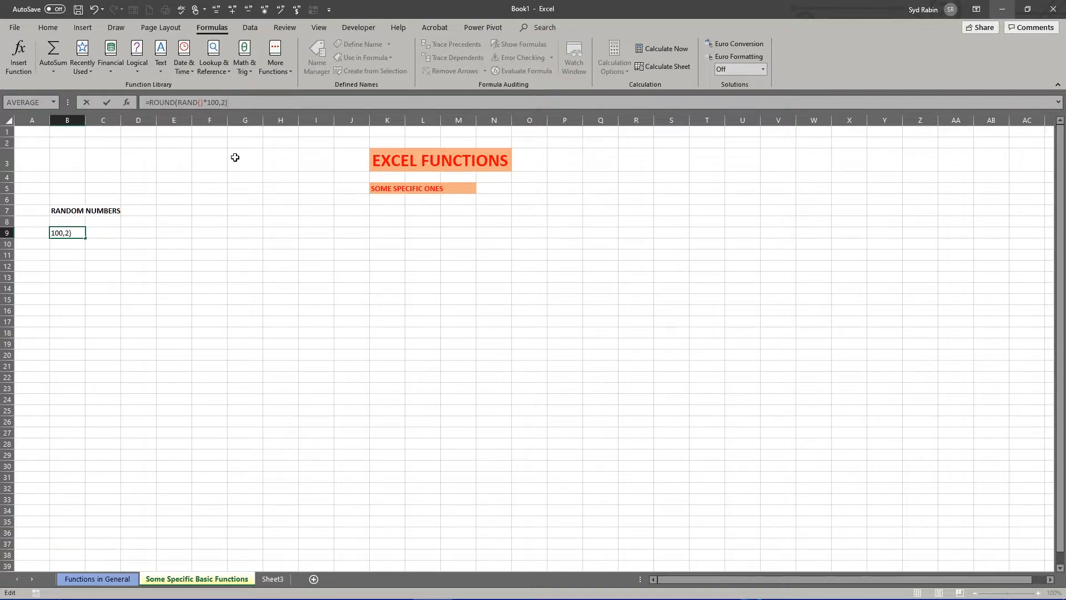
pyautogui.press('Return')
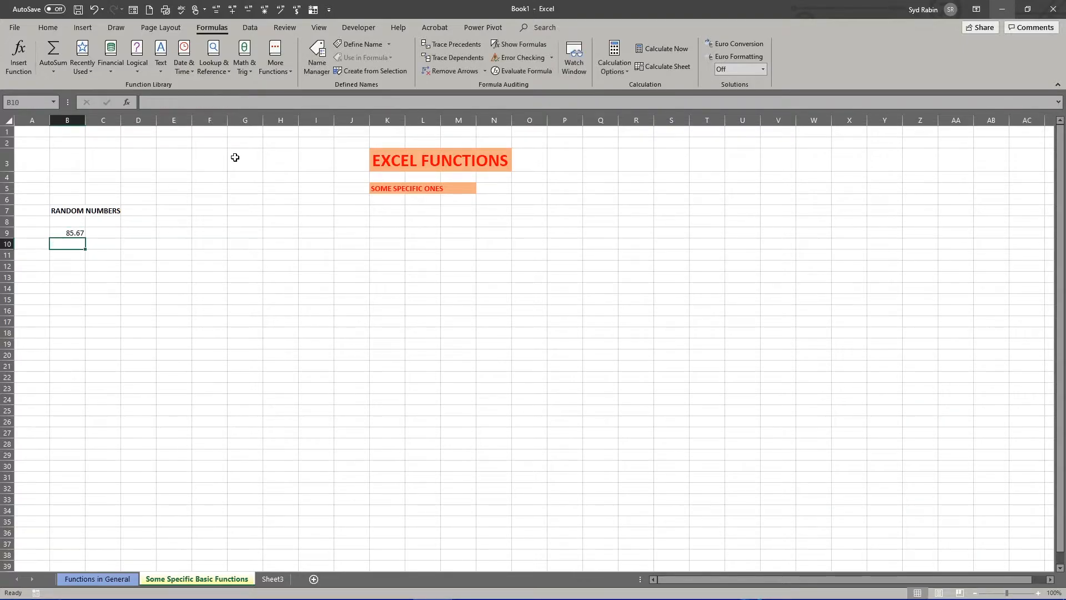
# - Fill the rounded random number formula from B9 down to B36
pyautogui.click(67, 233)
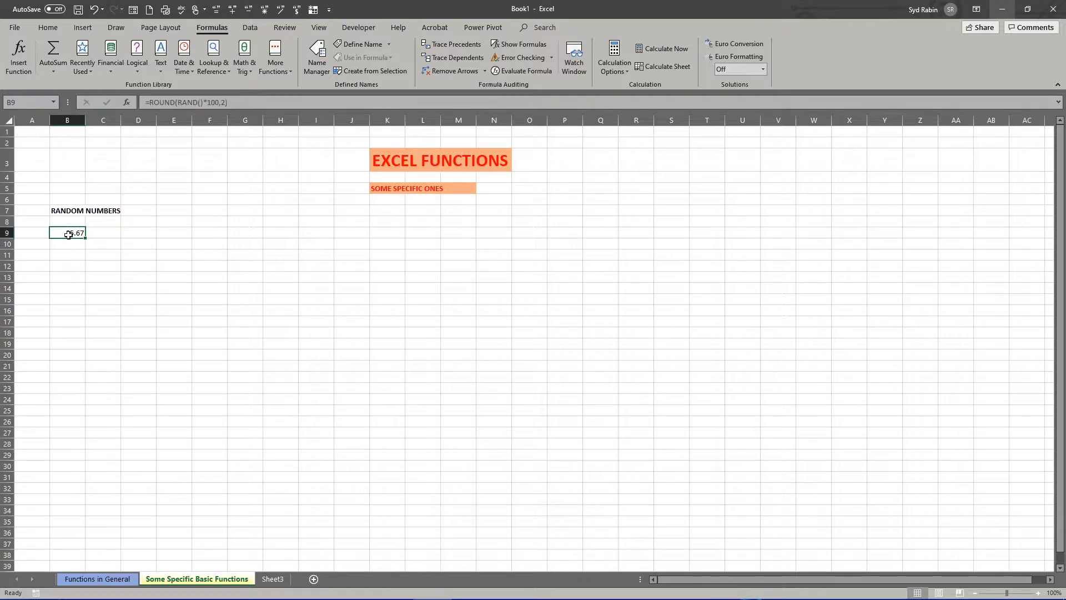
pyautogui.moveTo(85, 238); pyautogui.dragTo(87, 536)
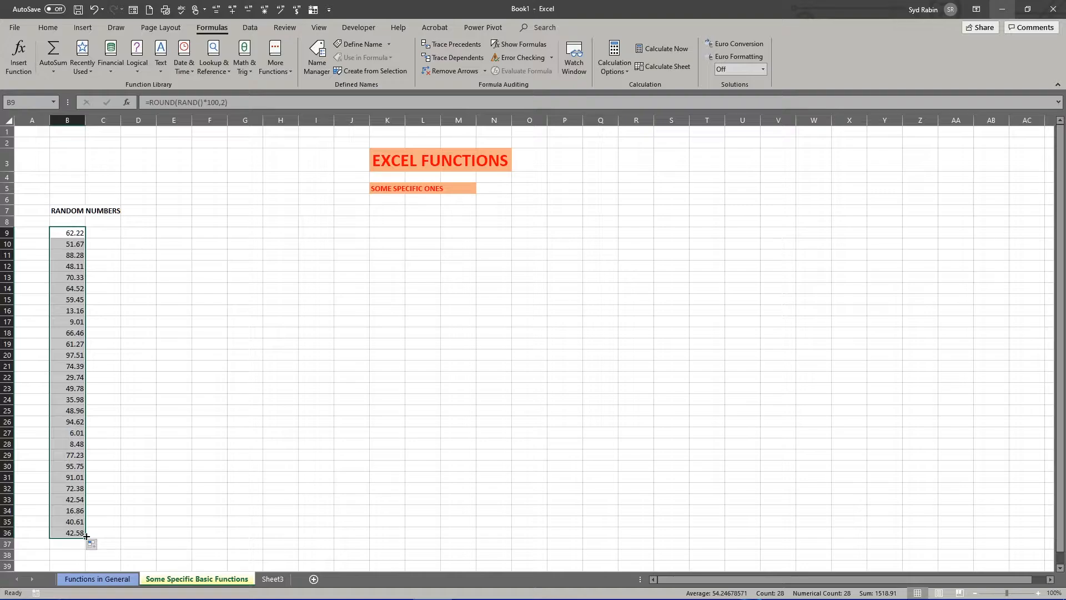
pyautogui.click(66, 266)
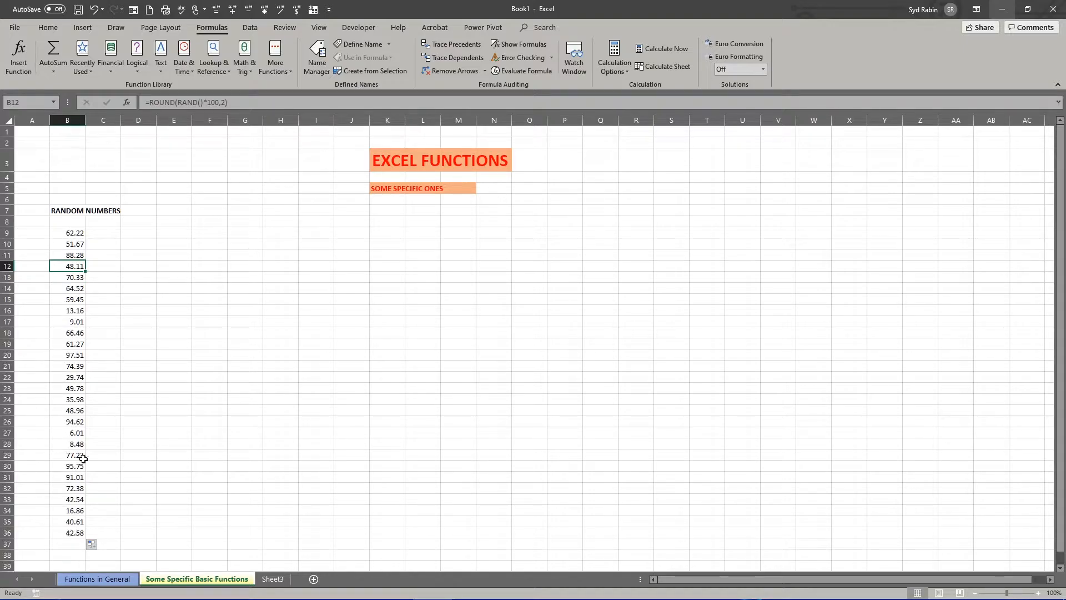
# - Copy the random number formulas in B9:B36 and paste them as values only starting at C9
pyautogui.click(68, 231)
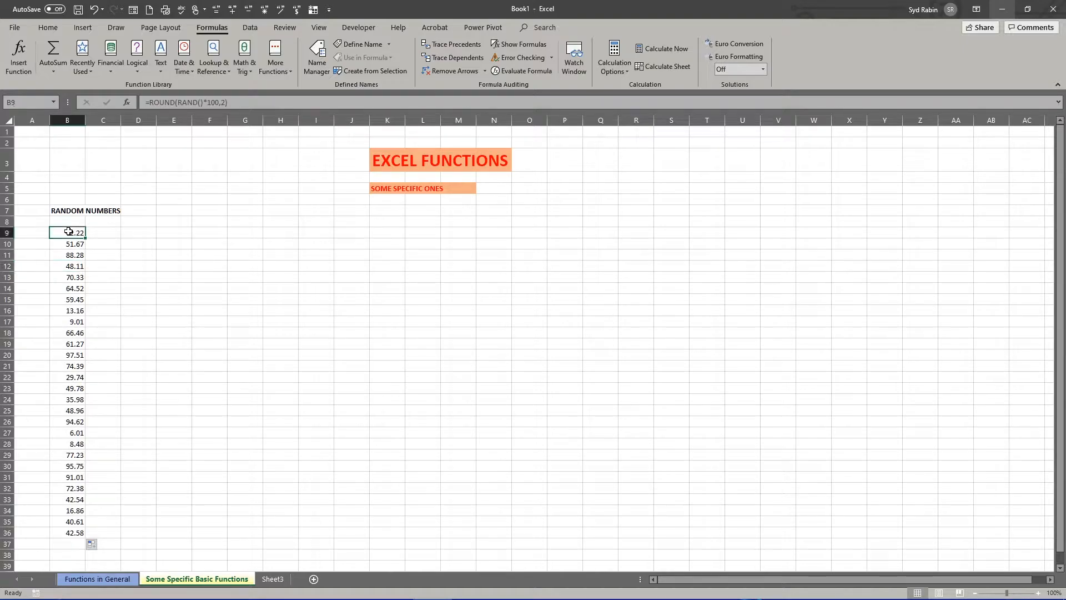
pyautogui.moveTo(68, 231); pyautogui.dragTo(70, 534)
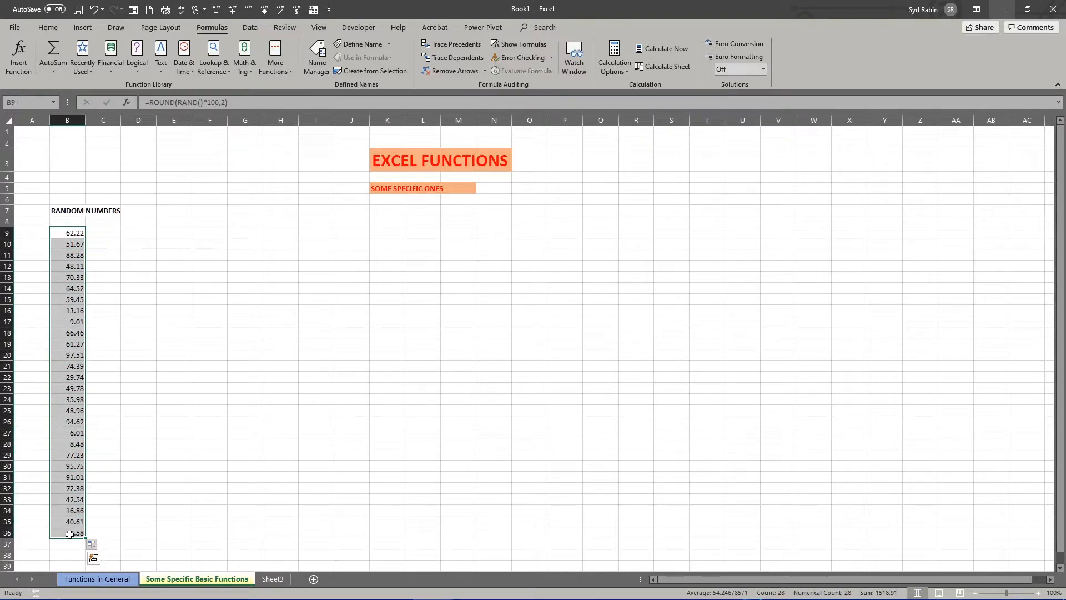
pyautogui.rightClick(66, 235)
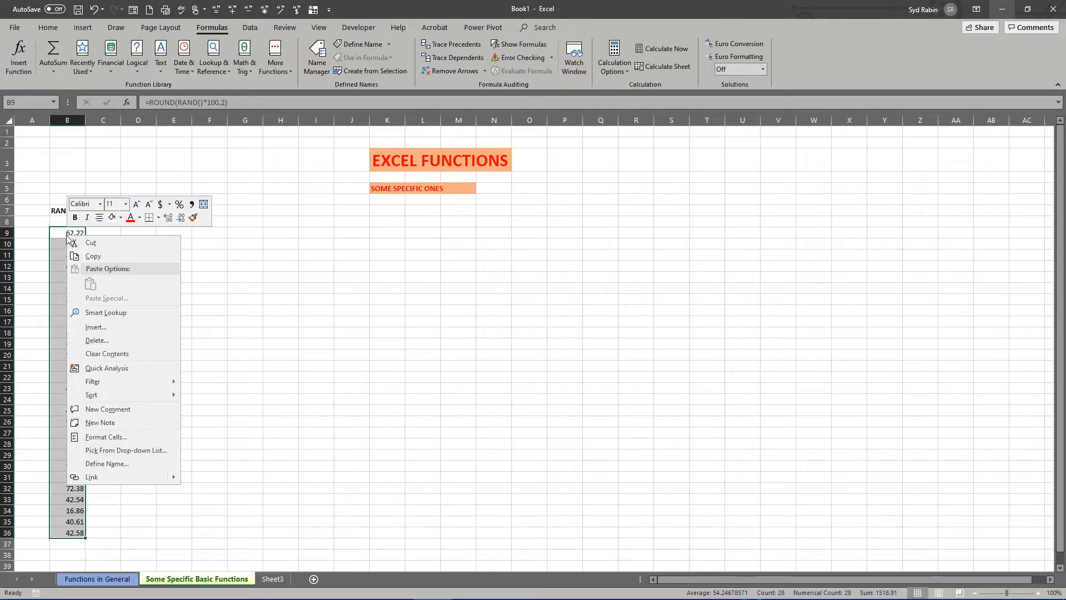
pyautogui.click(93, 257)
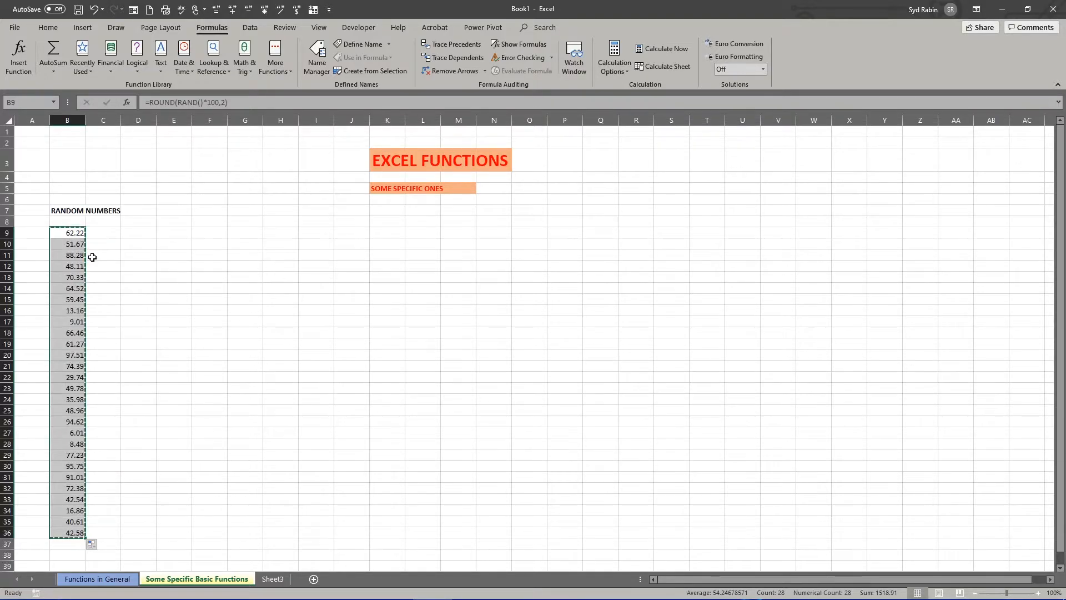
pyautogui.click(103, 232)
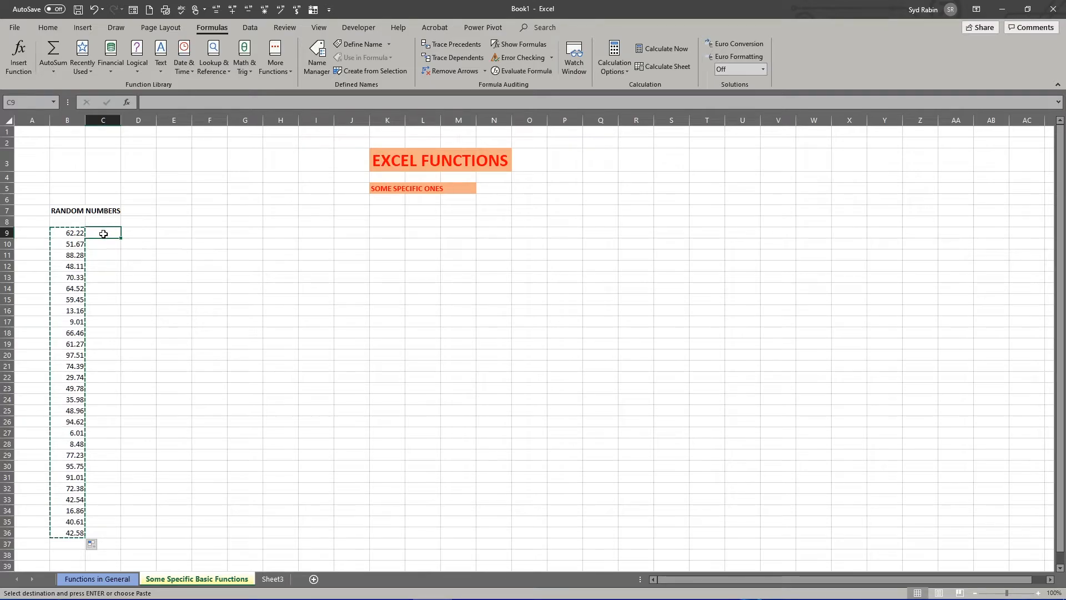
pyautogui.rightClick(104, 234)
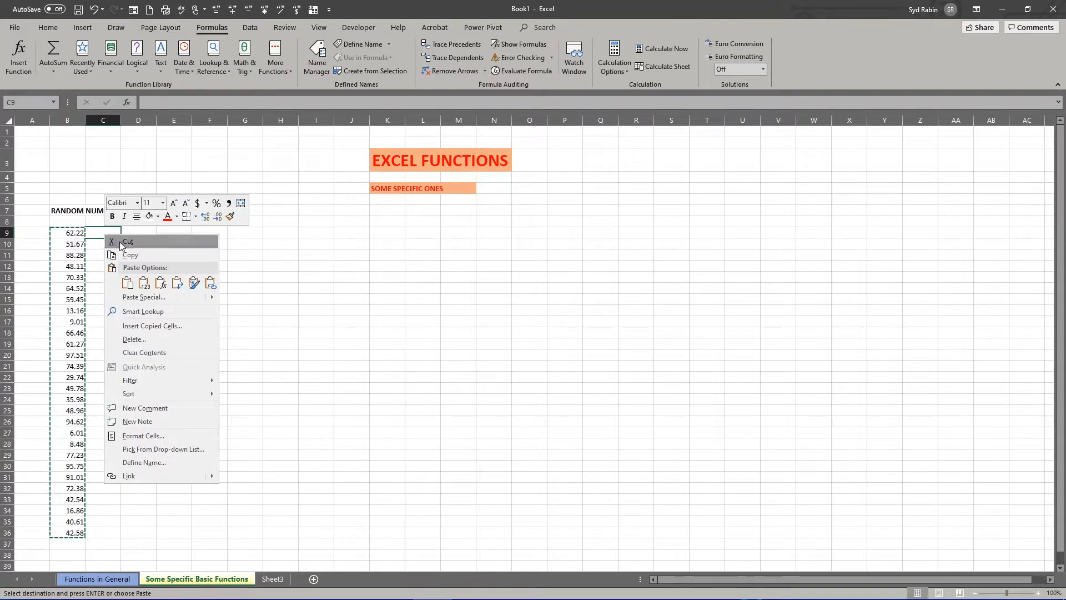
pyautogui.click(142, 282)
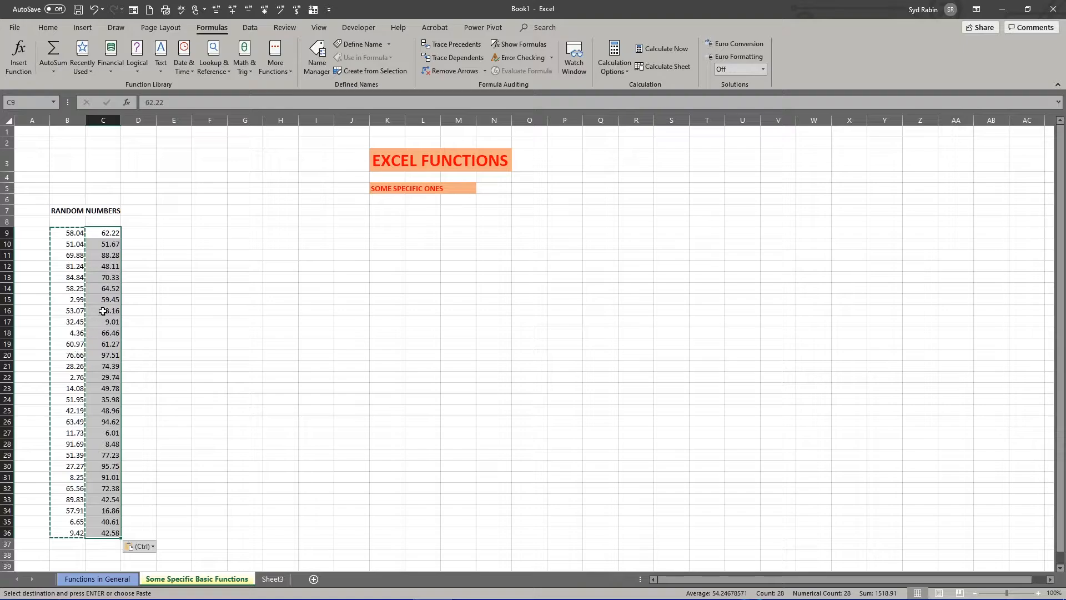
pyautogui.click(150, 256)
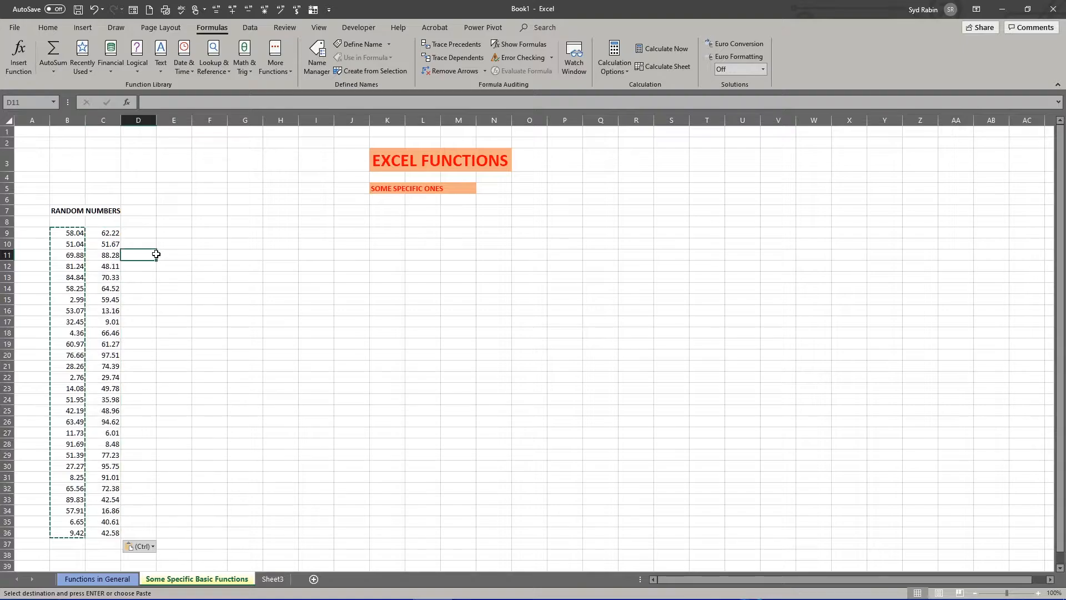
# - Compare the cell contents of columns B and C to check which hold formulas and which hold fixed values
pyautogui.click(63, 232)
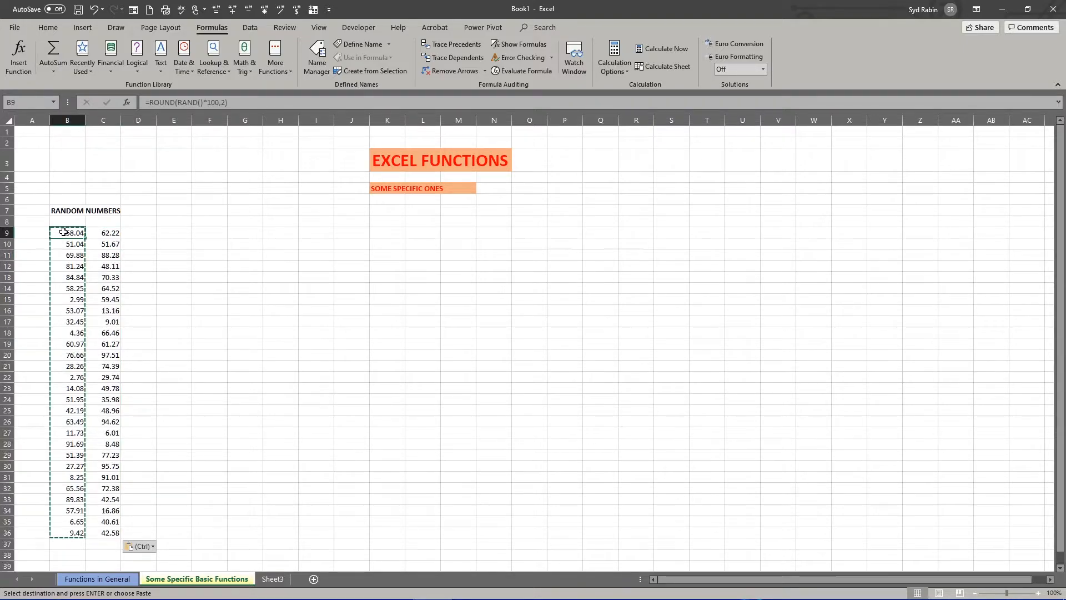
pyautogui.click(65, 266)
pyautogui.click(71, 333)
pyautogui.click(75, 377)
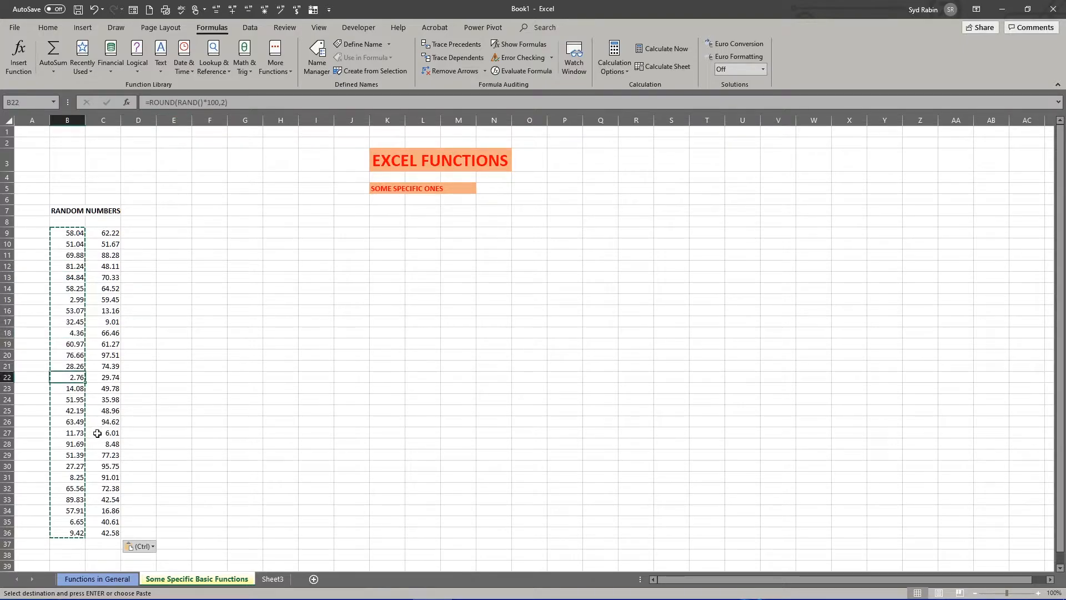
pyautogui.click(62, 424)
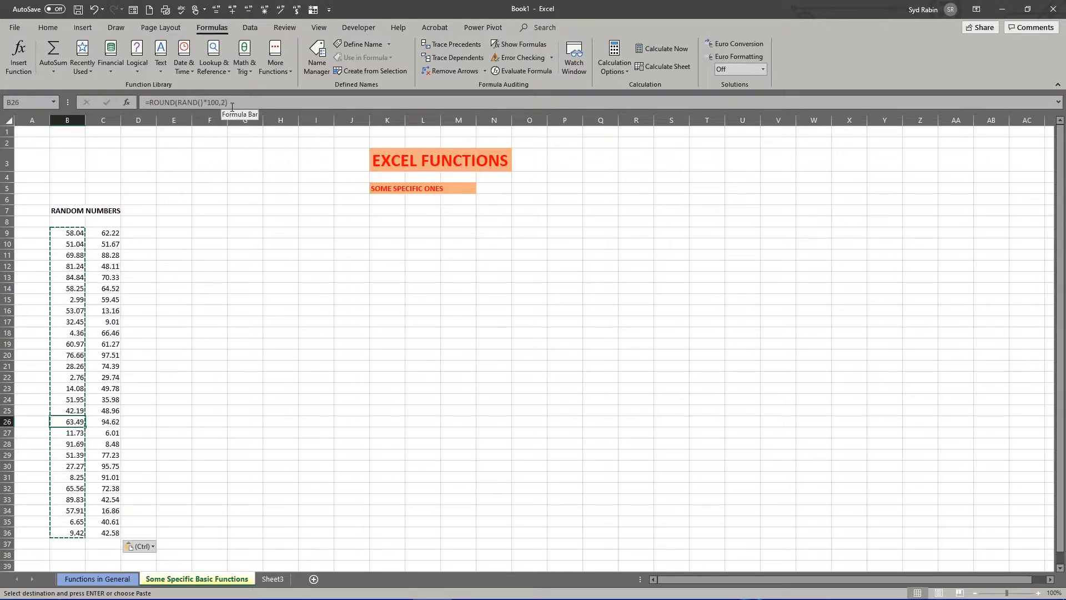
pyautogui.click(110, 321)
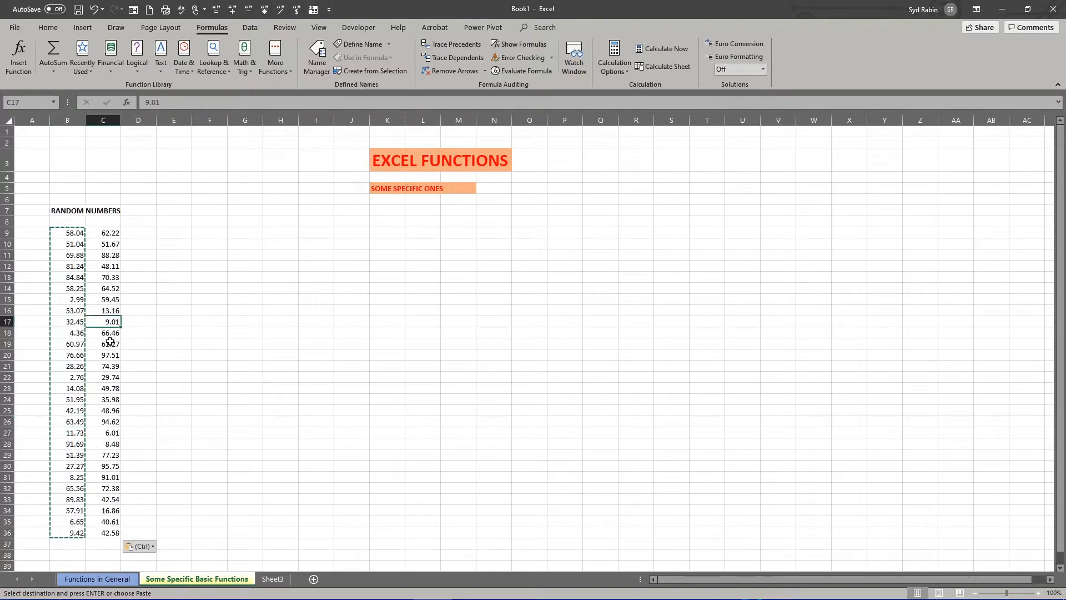
pyautogui.click(106, 356)
pyautogui.click(113, 423)
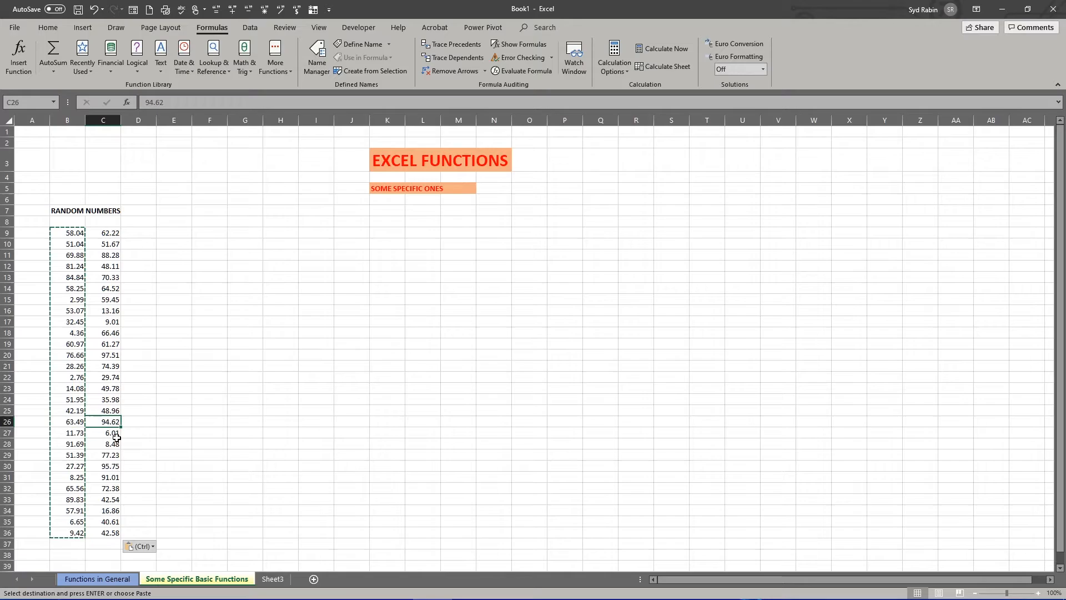
pyautogui.click(113, 467)
pyautogui.click(111, 499)
pyautogui.click(108, 521)
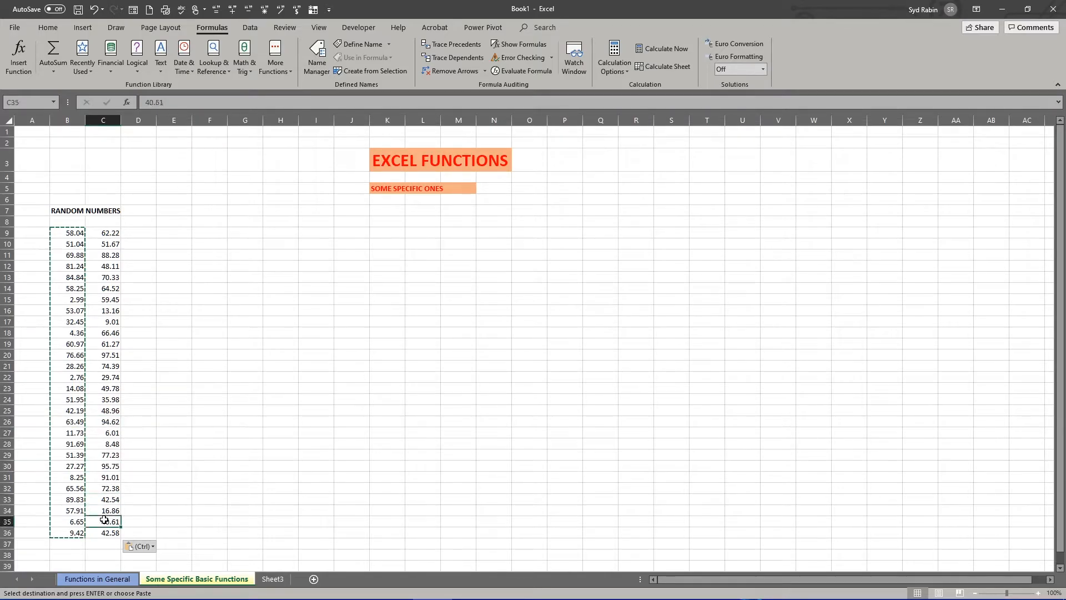
pyautogui.click(109, 234)
pyautogui.click(105, 265)
pyautogui.click(105, 299)
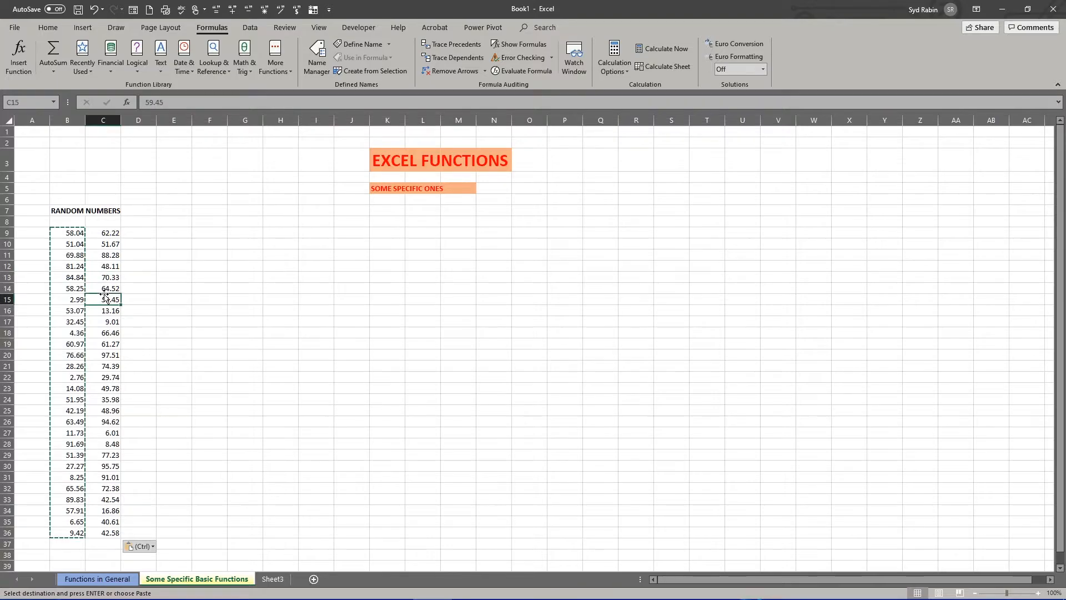
# - Delete the random number formulas from B9:B36
pyautogui.click(68, 234)
pyautogui.moveTo(69, 238); pyautogui.dragTo(72, 527)
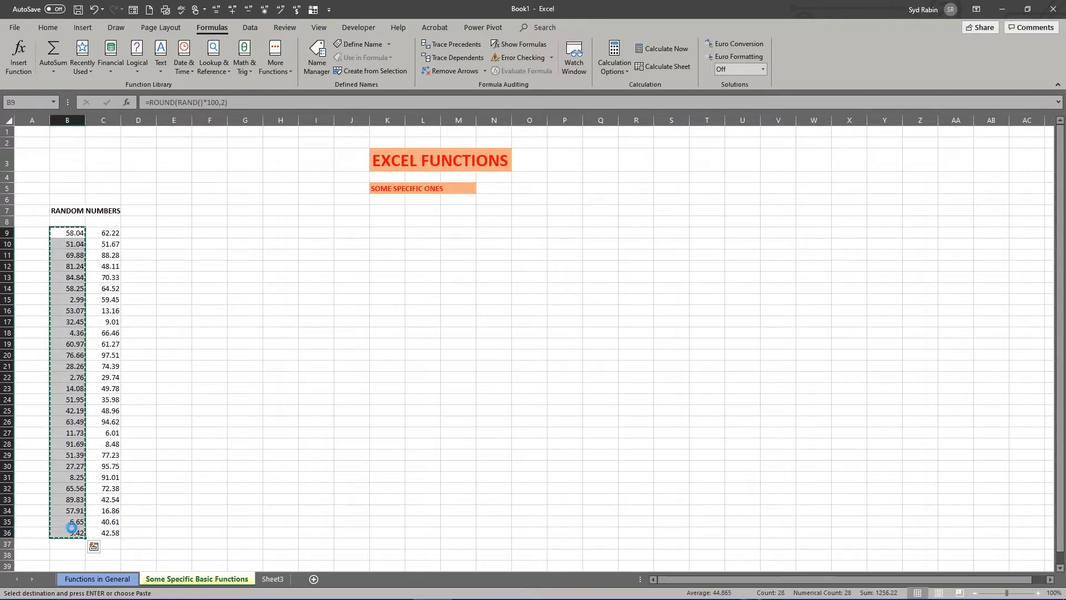
pyautogui.press('Delete')
pyautogui.click(291, 382)
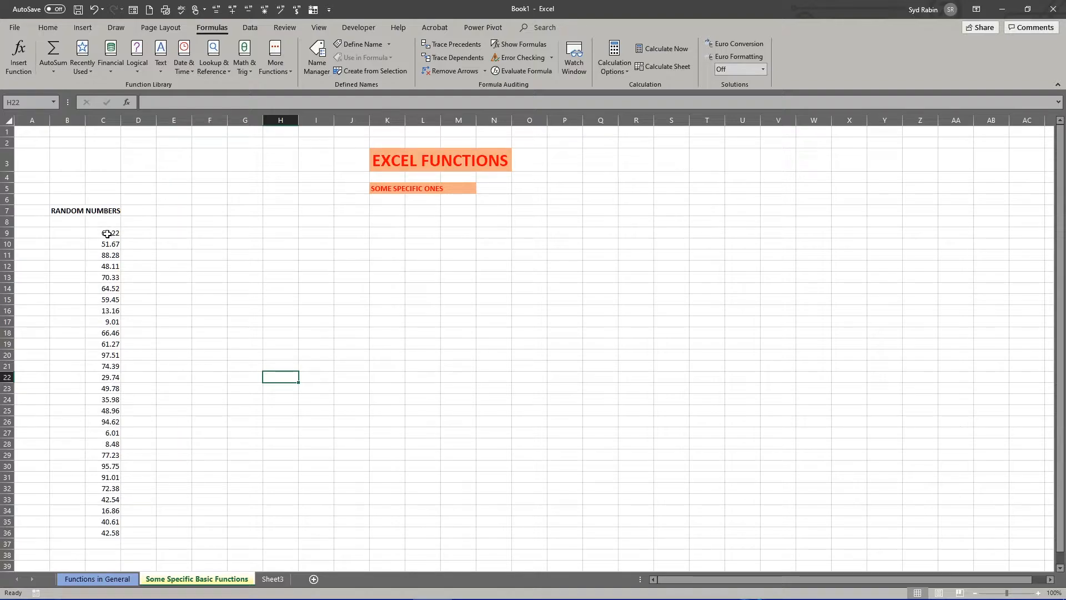
# - Enter =RANDBETWEEN(250,1250) in cell D9
pyautogui.click(141, 234)
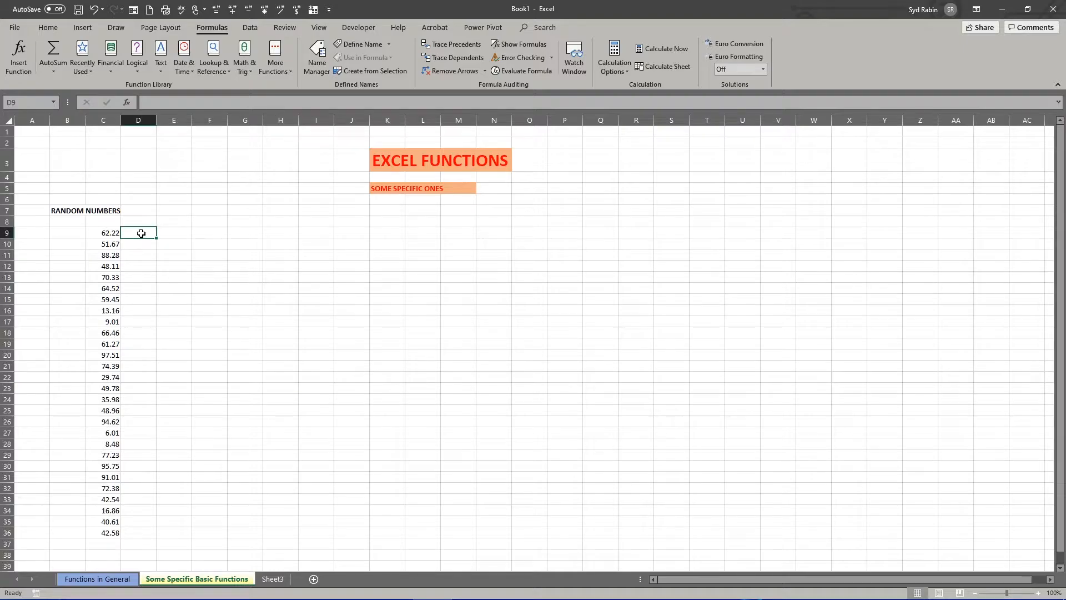
pyautogui.write('=')
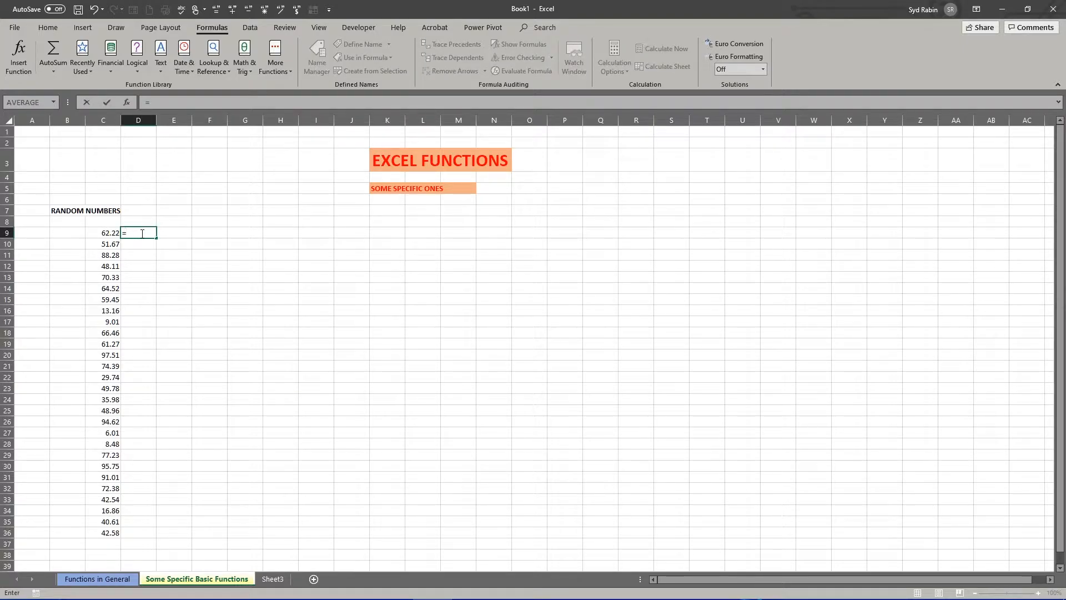
pyautogui.write('rand')
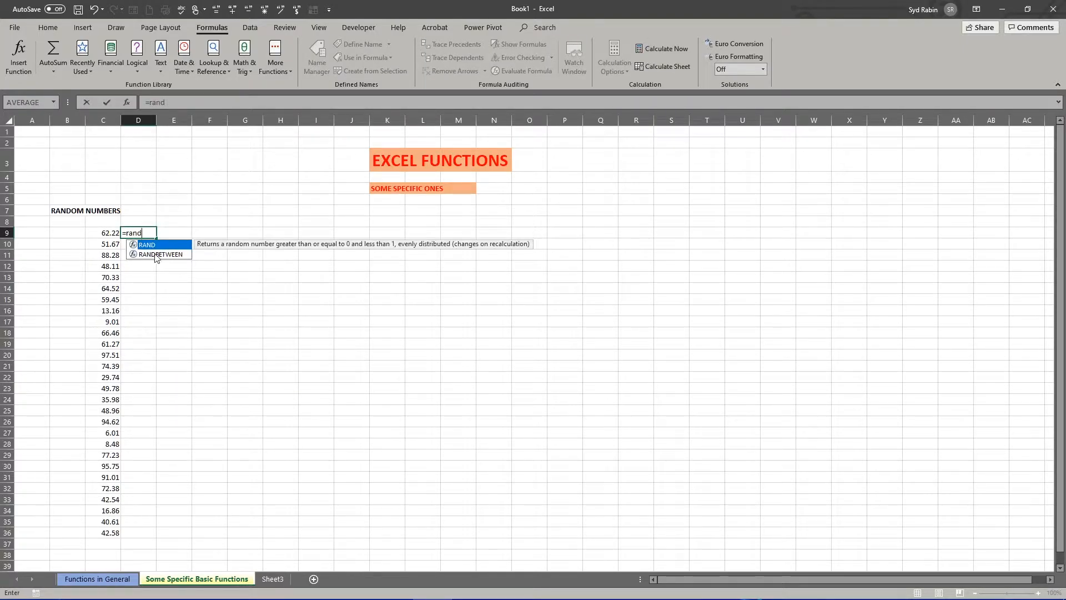
pyautogui.click(156, 255)
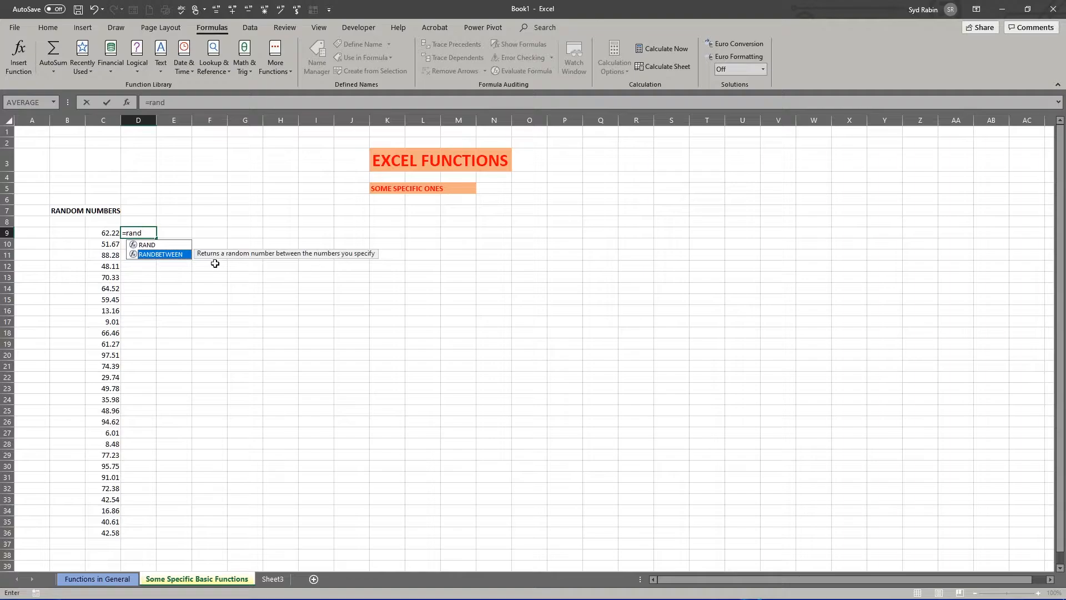
pyautogui.doubleClick(153, 254)
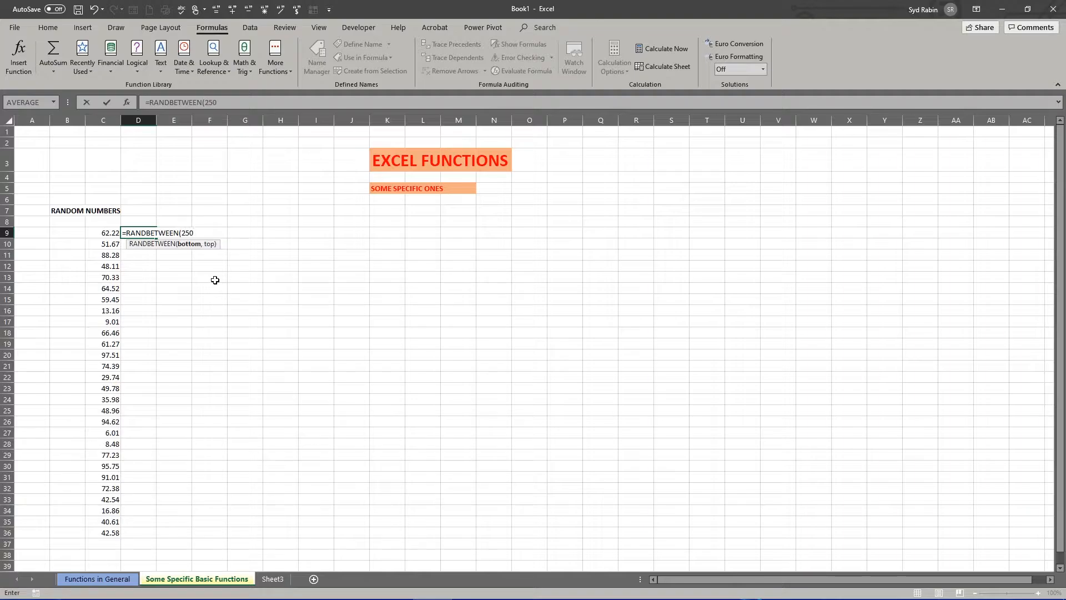
pyautogui.write(',1250')
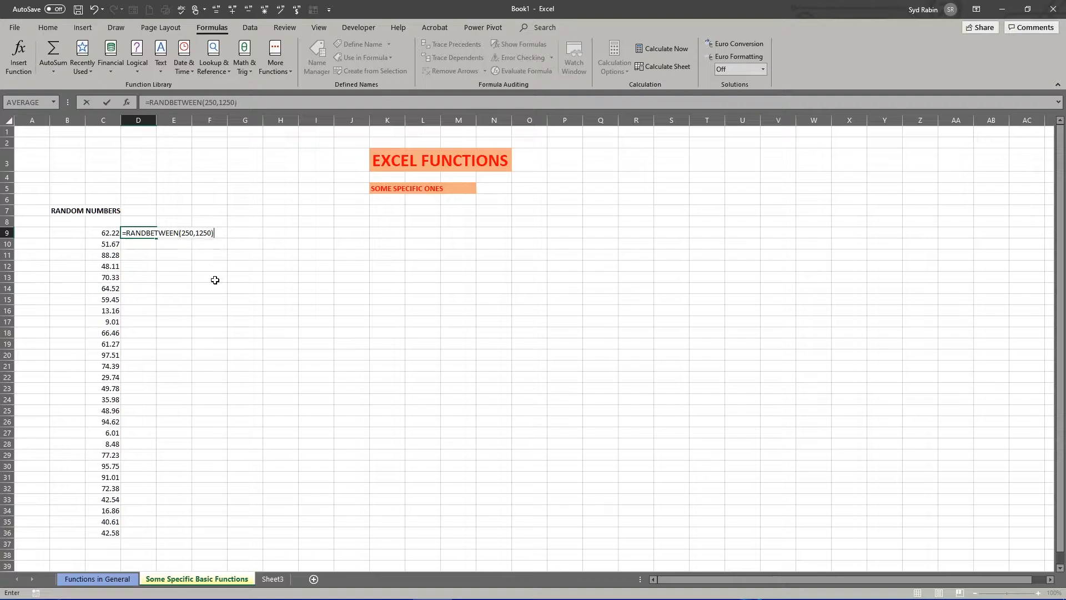
pyautogui.press('Return')
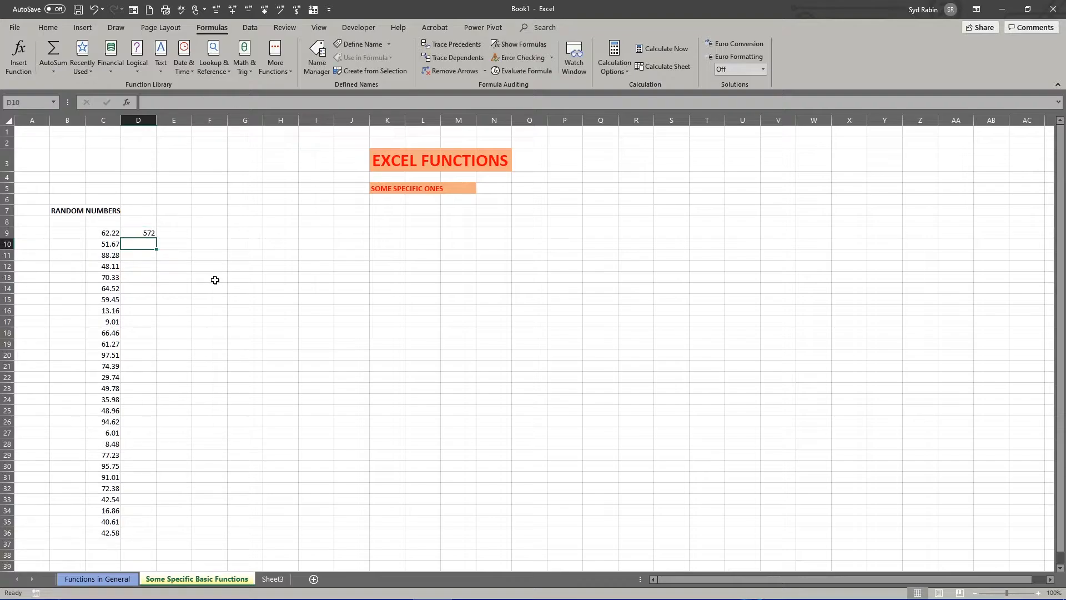
# - Fill the RANDBETWEEN formula from D9 down to D36
pyautogui.click(147, 233)
pyautogui.moveTo(156, 238); pyautogui.dragTo(158, 536)
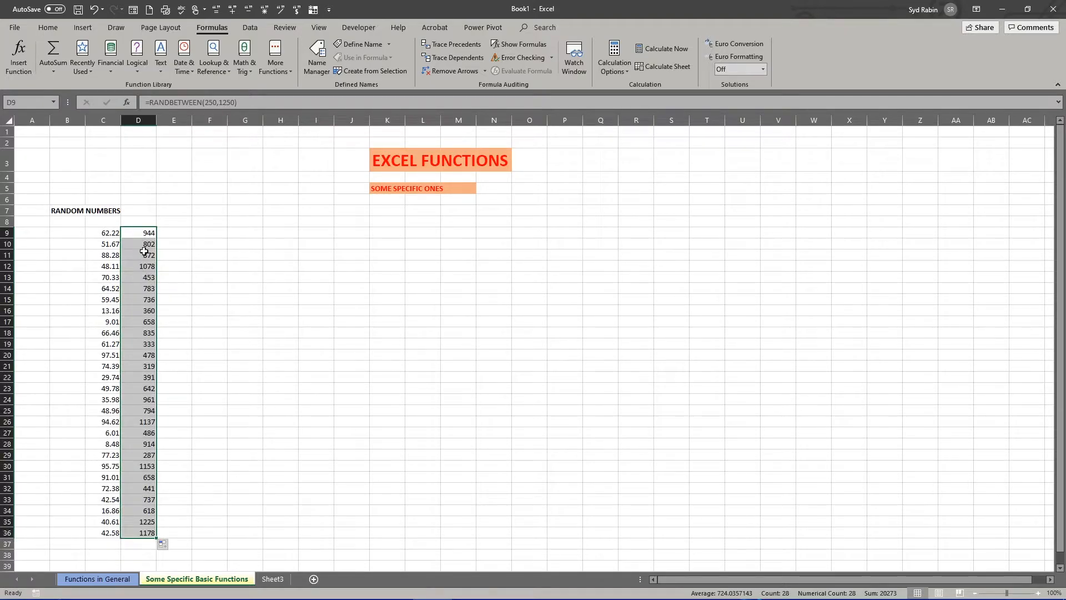
pyautogui.click(146, 283)
pyautogui.click(172, 233)
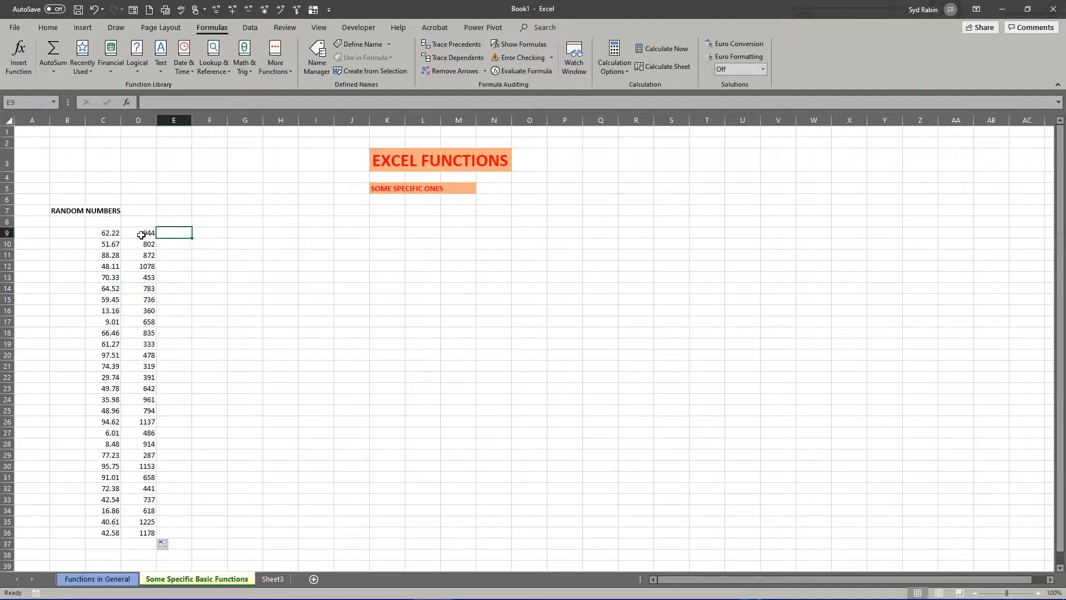
# - Copy the RANDBETWEEN results in D9:D36 and paste them as values only into E9:E36
pyautogui.click(141, 231)
pyautogui.moveTo(141, 230); pyautogui.dragTo(147, 534)
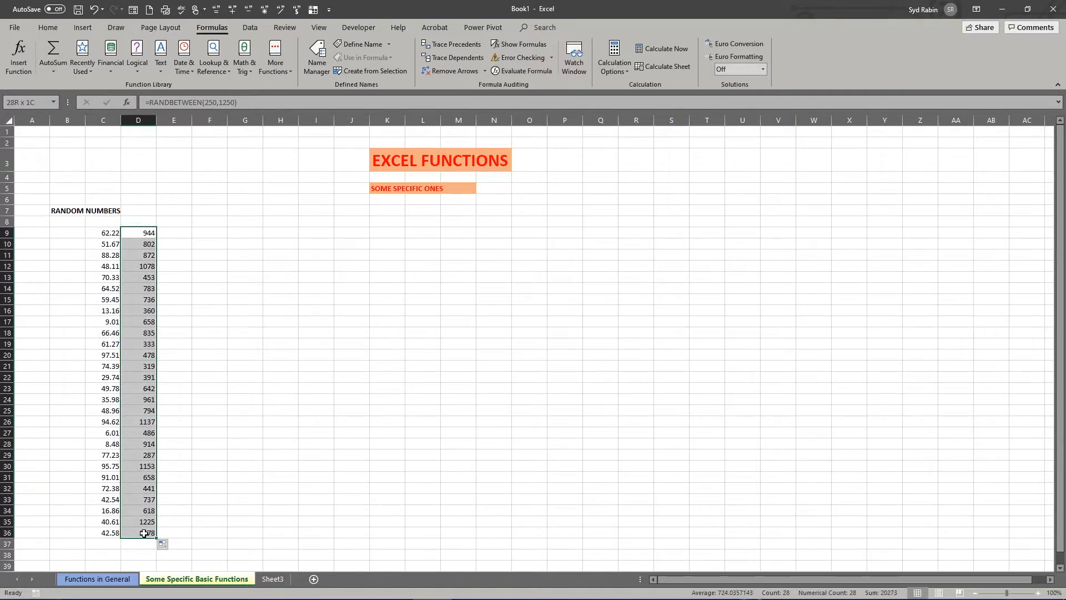
pyautogui.rightClick(136, 258)
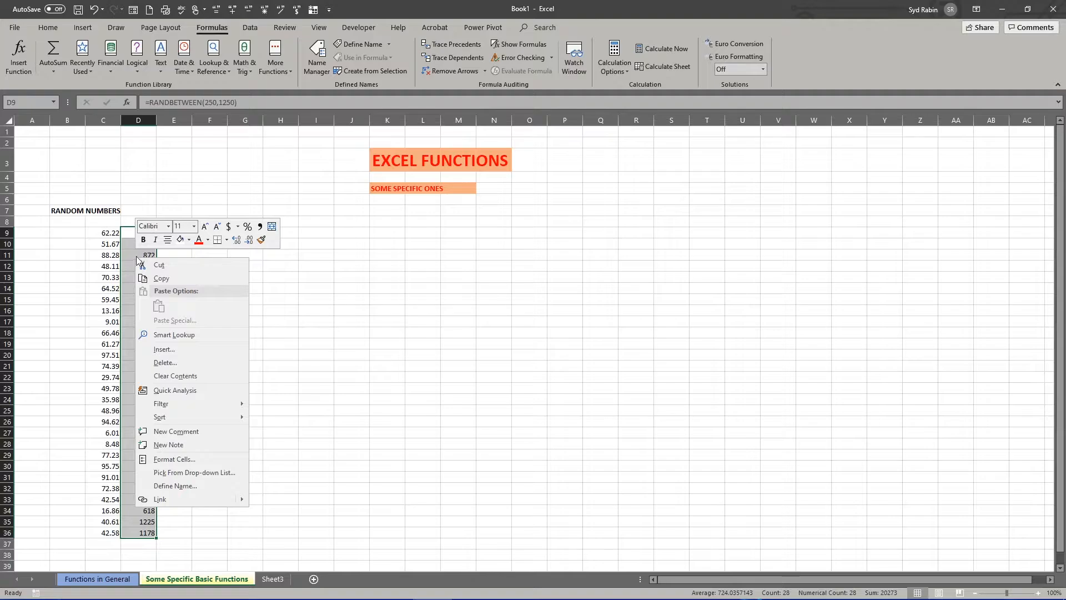
pyautogui.click(159, 278)
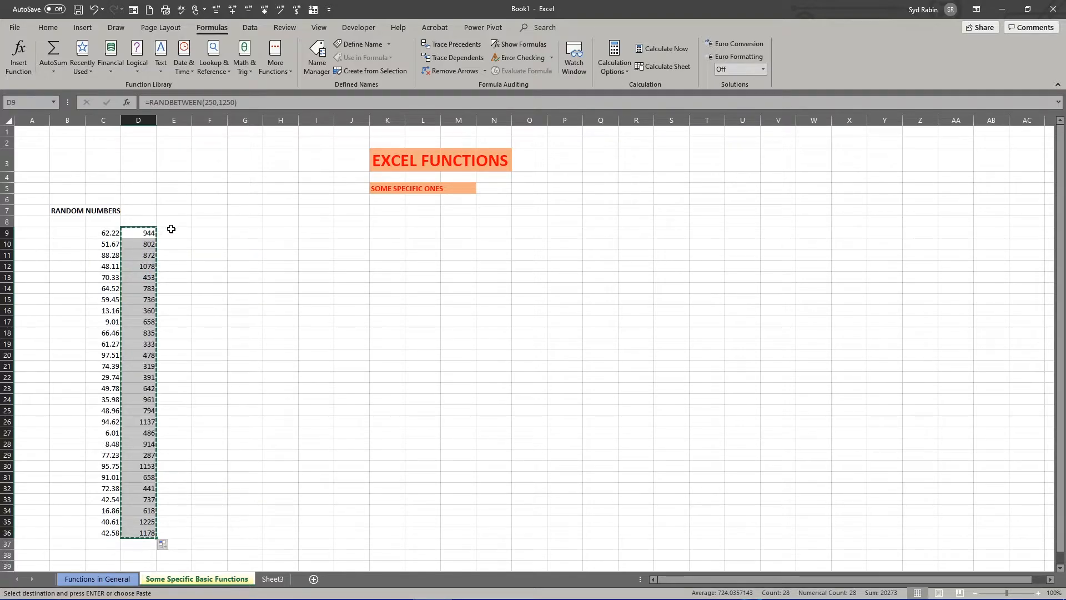
pyautogui.moveTo(171, 231); pyautogui.dragTo(181, 535)
pyautogui.rightClick(176, 250)
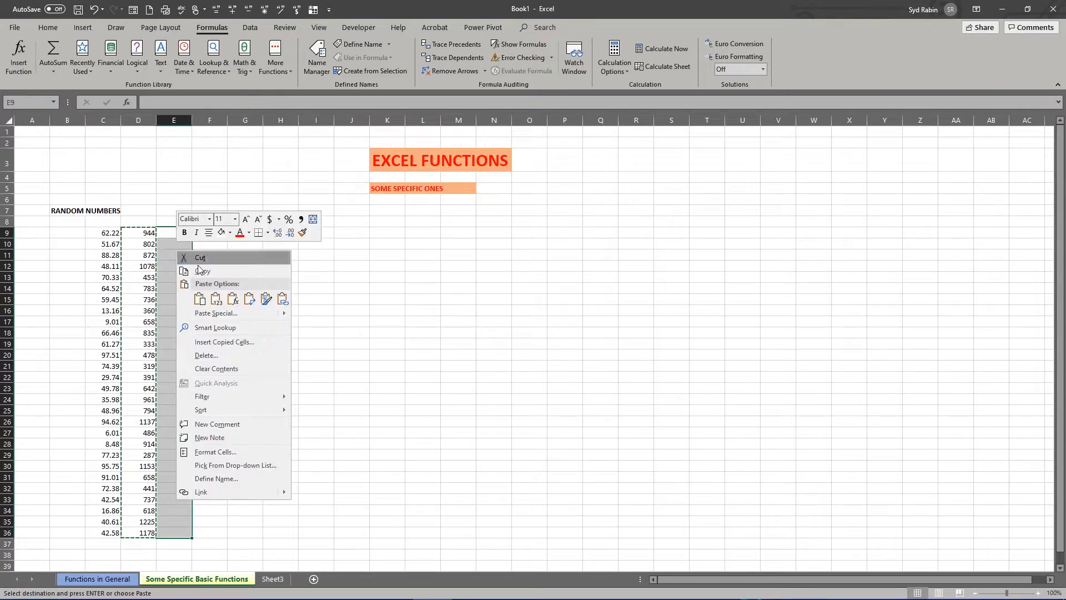
pyautogui.click(216, 300)
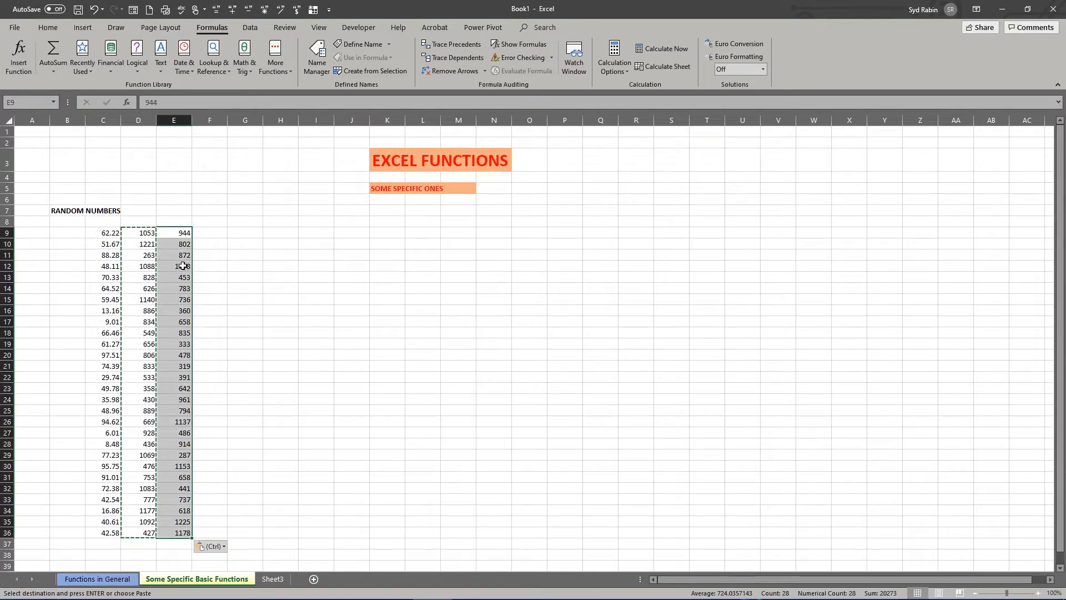
pyautogui.moveTo(141, 232); pyautogui.dragTo(137, 332)
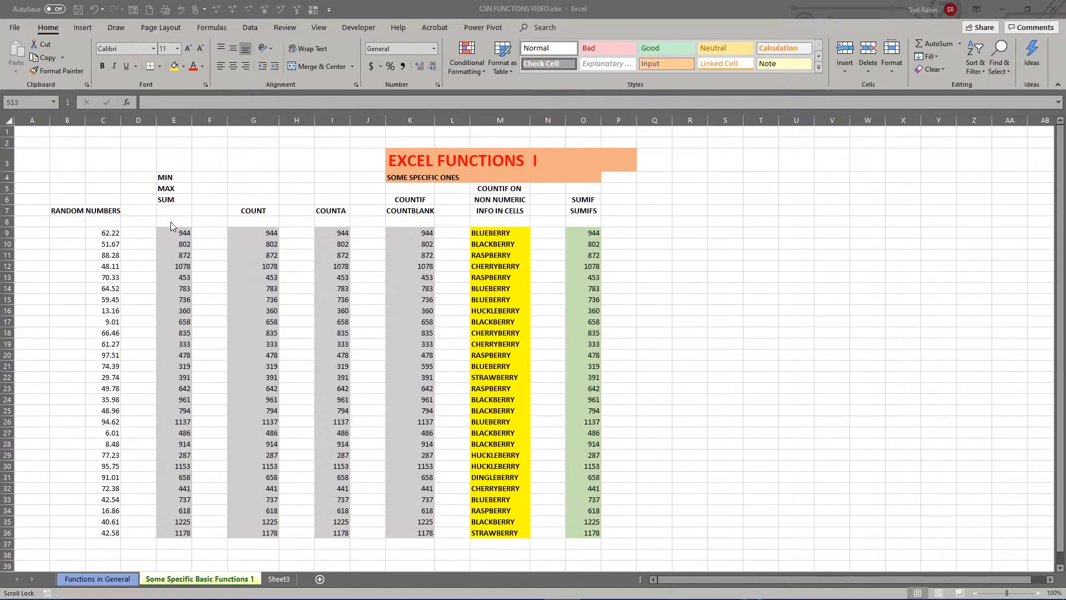
pyautogui.scroll(-1, 171, 222)
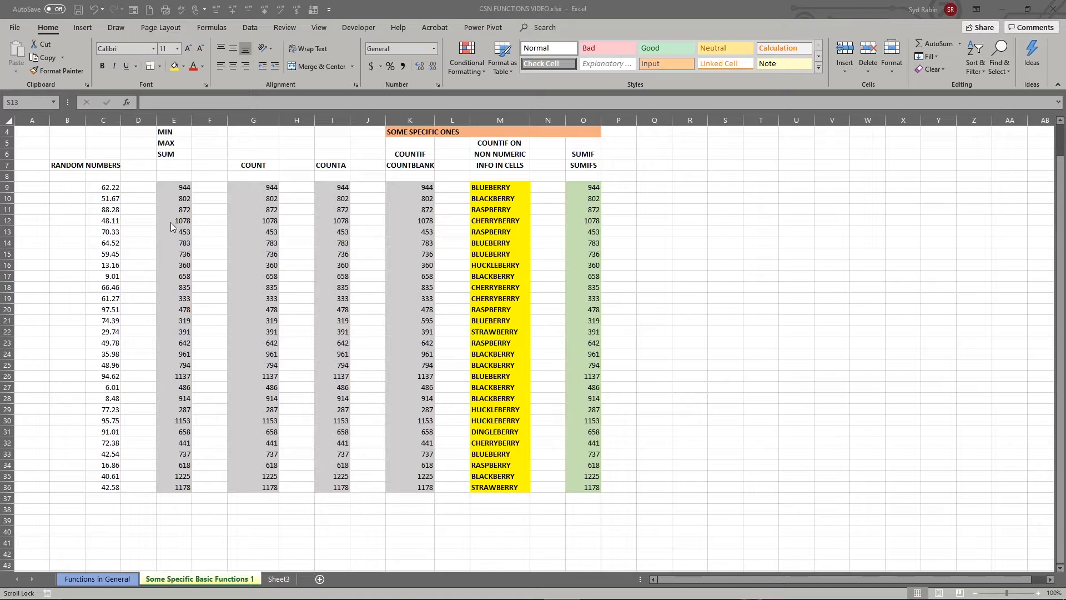
pyautogui.click(167, 155)
pyautogui.click(164, 499)
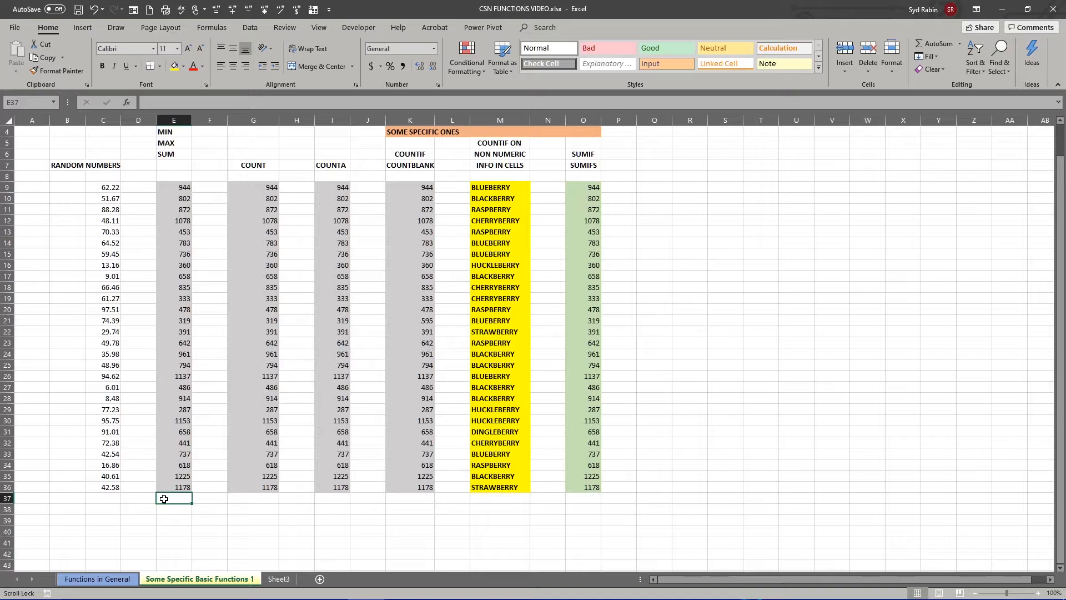
pyautogui.scroll(1, 164, 498)
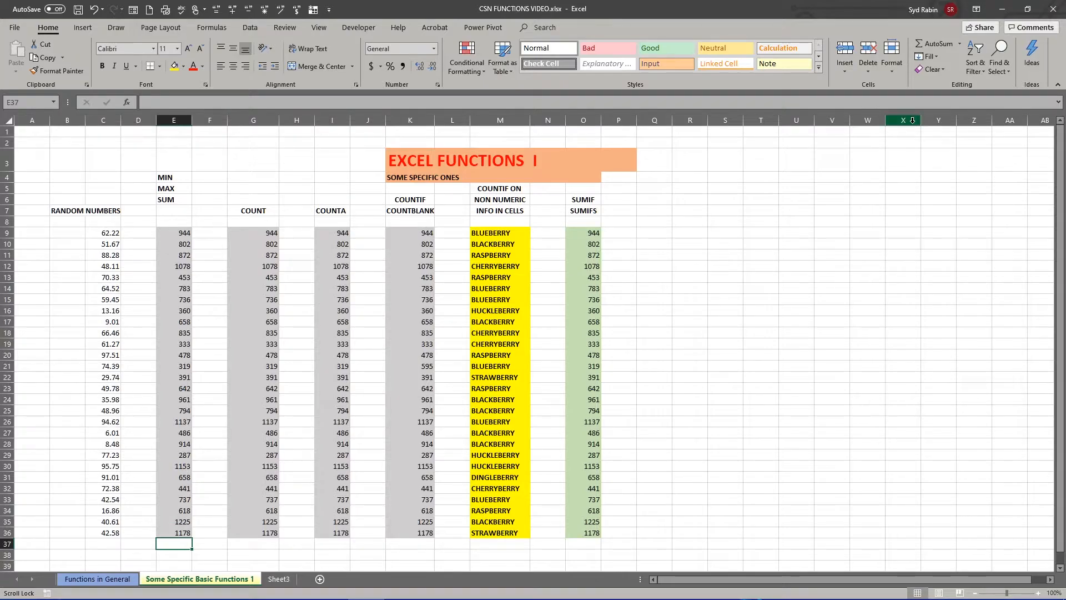
pyautogui.click(959, 44)
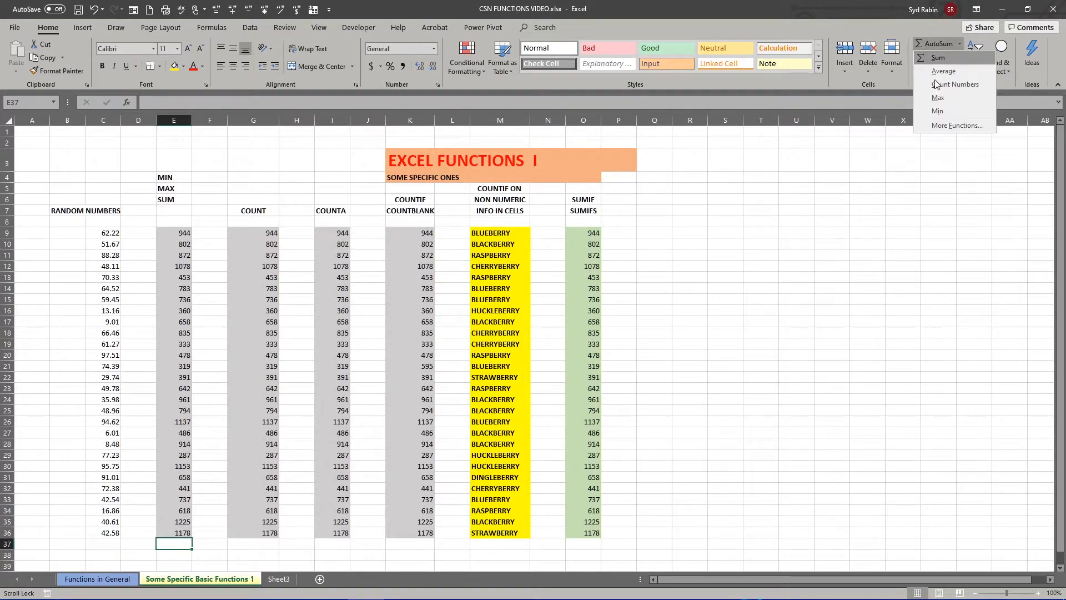
pyautogui.click(205, 28)
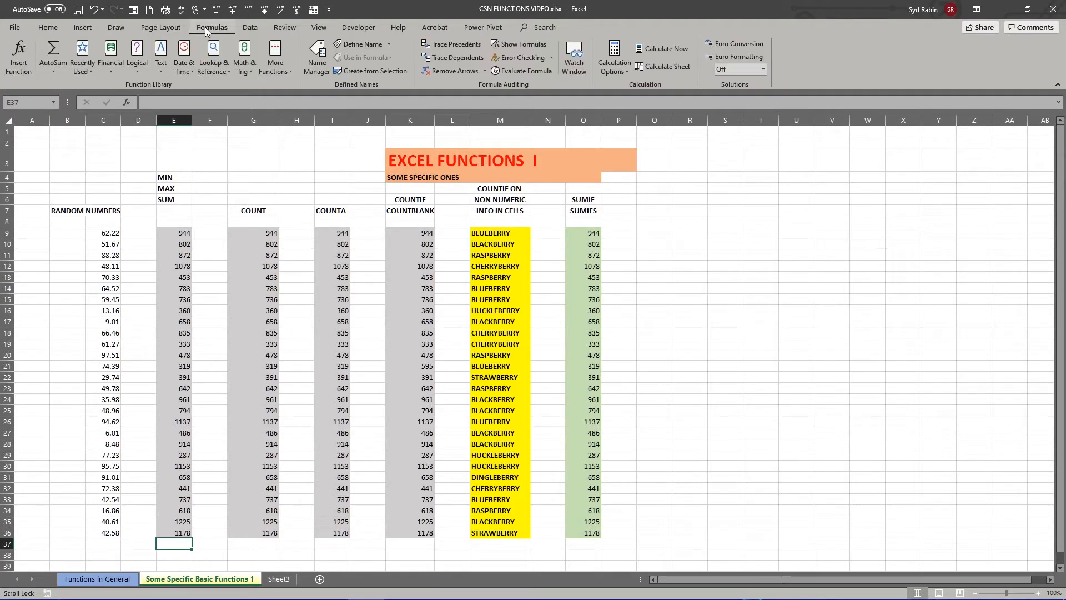
pyautogui.click(53, 70)
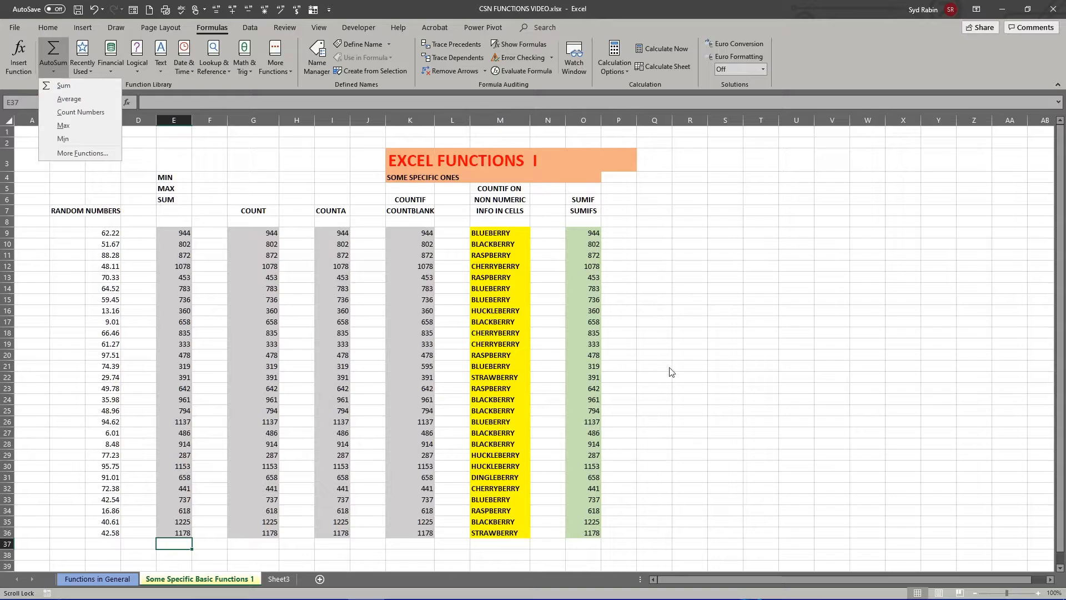
pyautogui.scroll(-4, 676, 371)
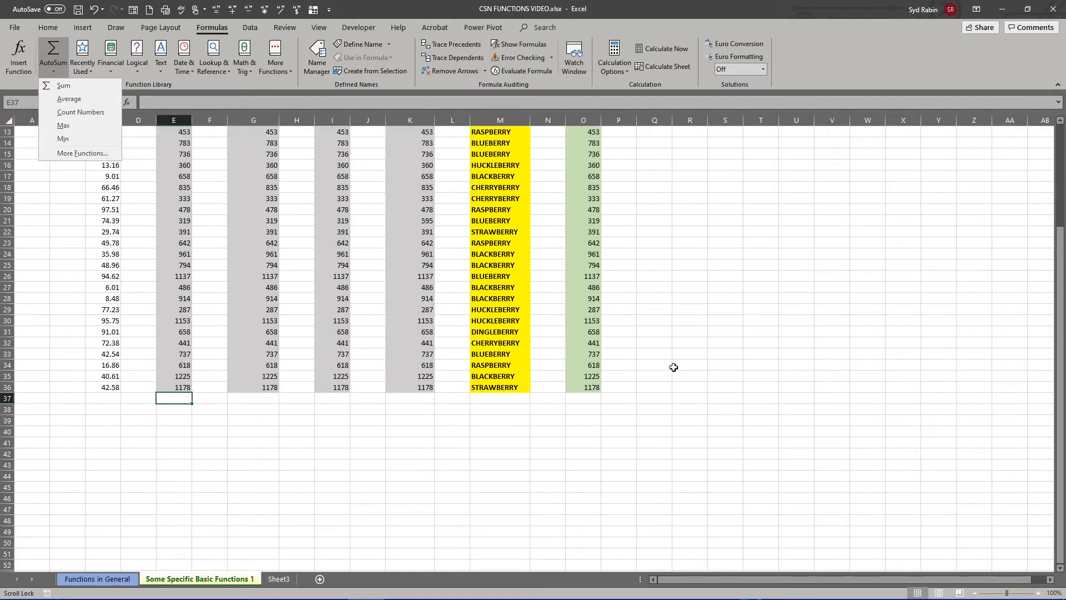
pyautogui.click(178, 397)
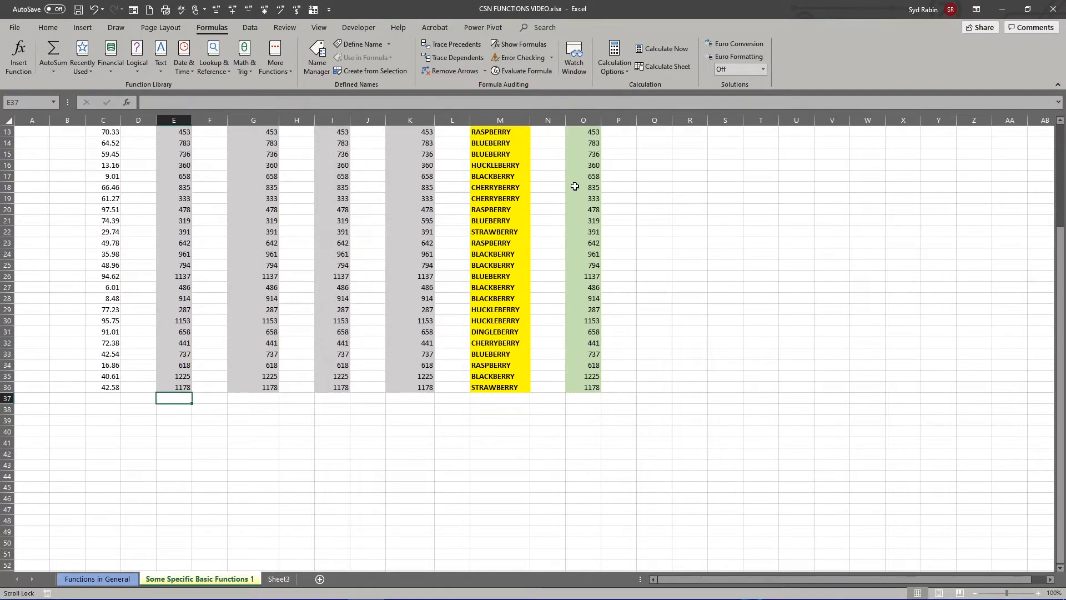
# - Insert an AutoSum Sum of E9:E36 in cell E37
pyautogui.click(44, 28)
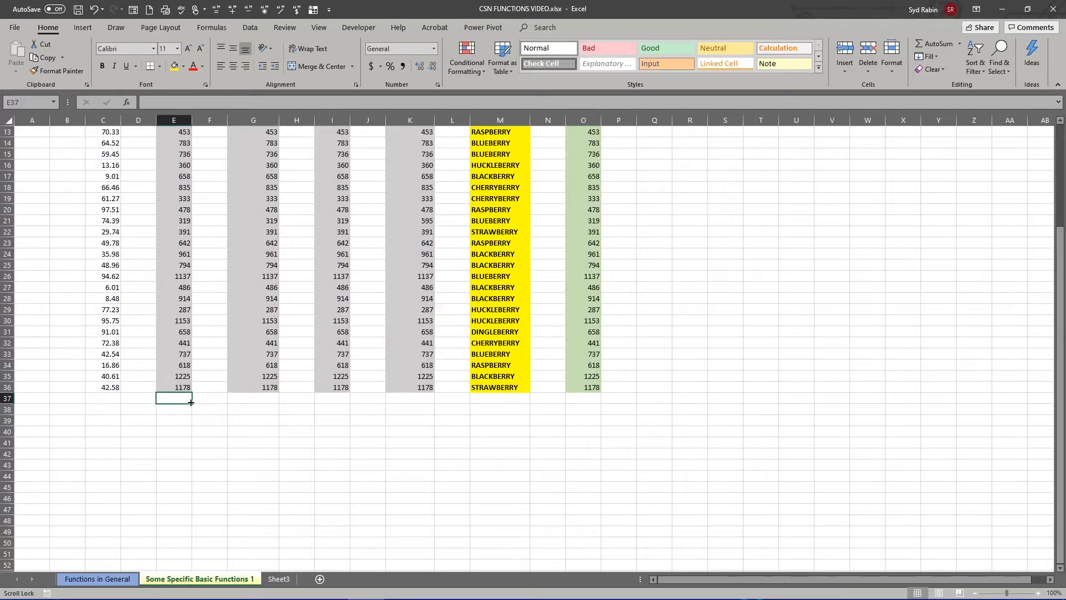
pyautogui.scroll(3, 190, 384)
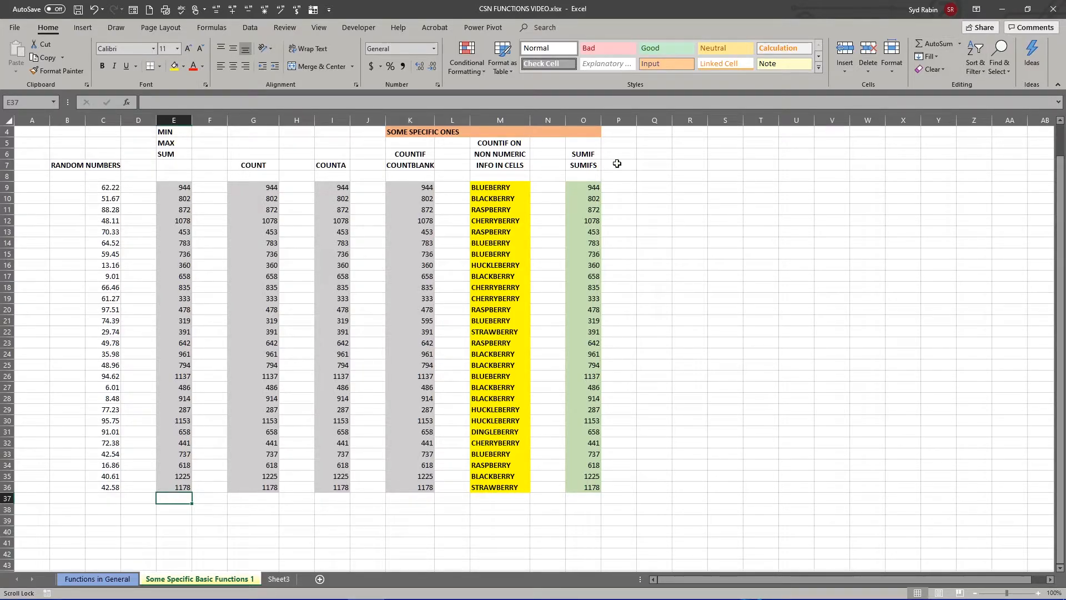
pyautogui.click(961, 40)
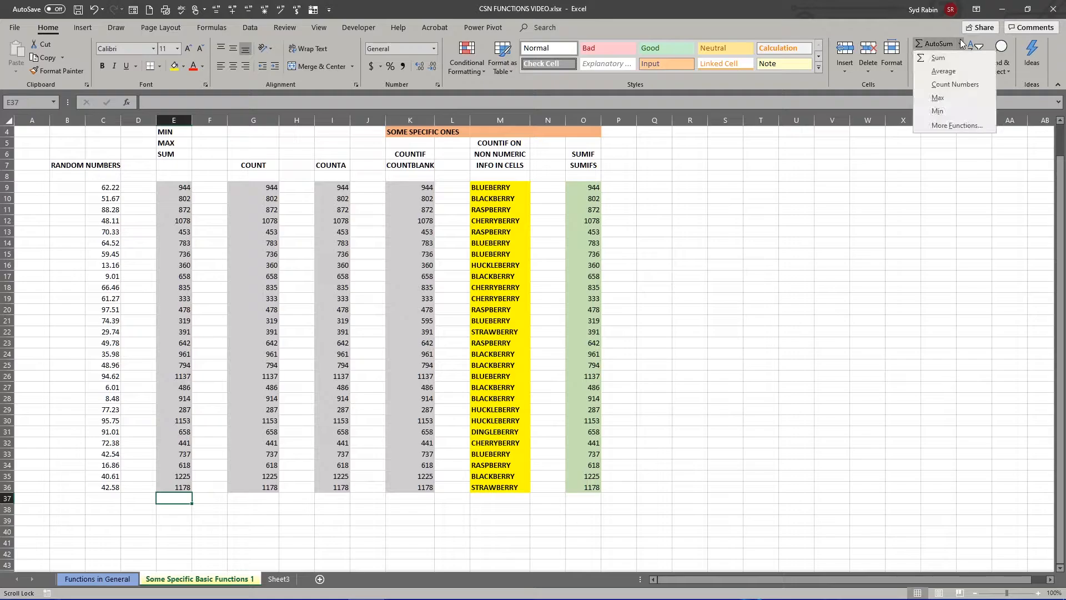
pyautogui.click(949, 56)
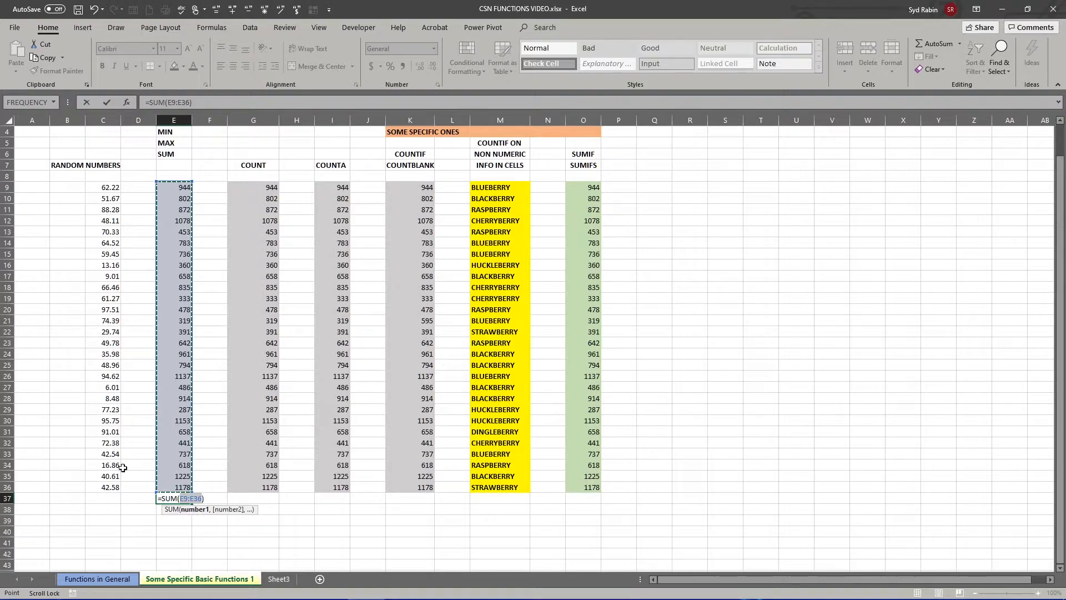
pyautogui.press('Return')
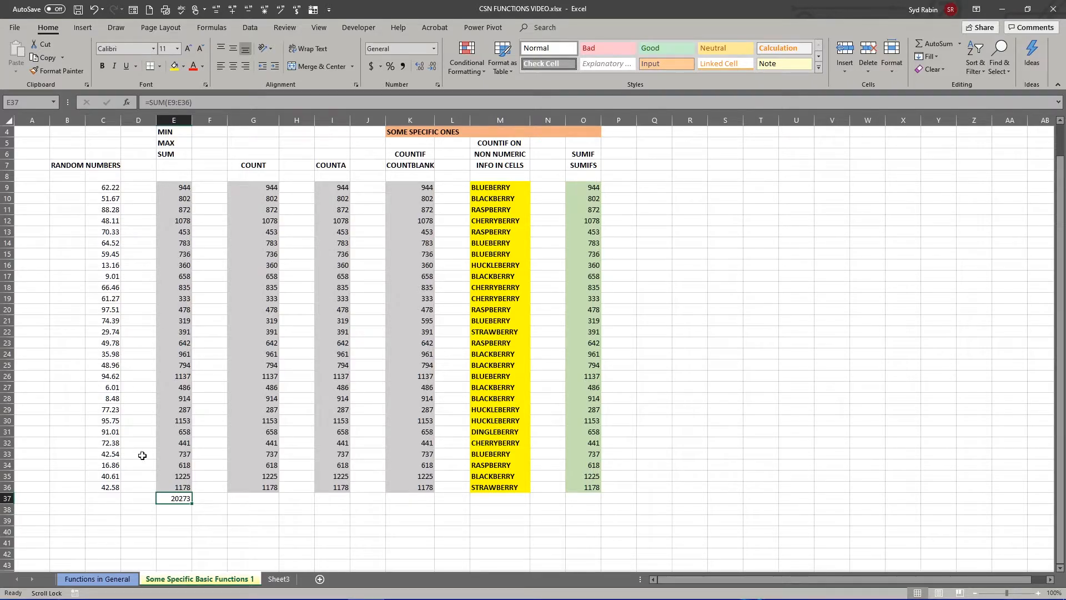
# - Clear cell E37 and build the formula =SUM(E9:E36) there manually
pyautogui.click(172, 510)
pyautogui.click(174, 499)
pyautogui.press('Delete')
pyautogui.write('=')
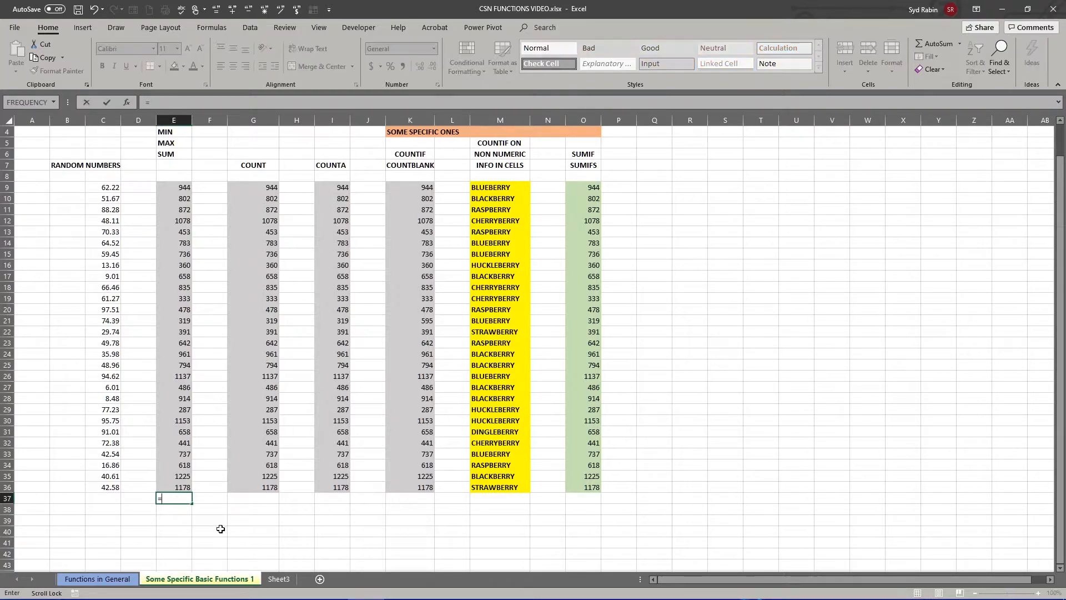
pyautogui.write('SUM')
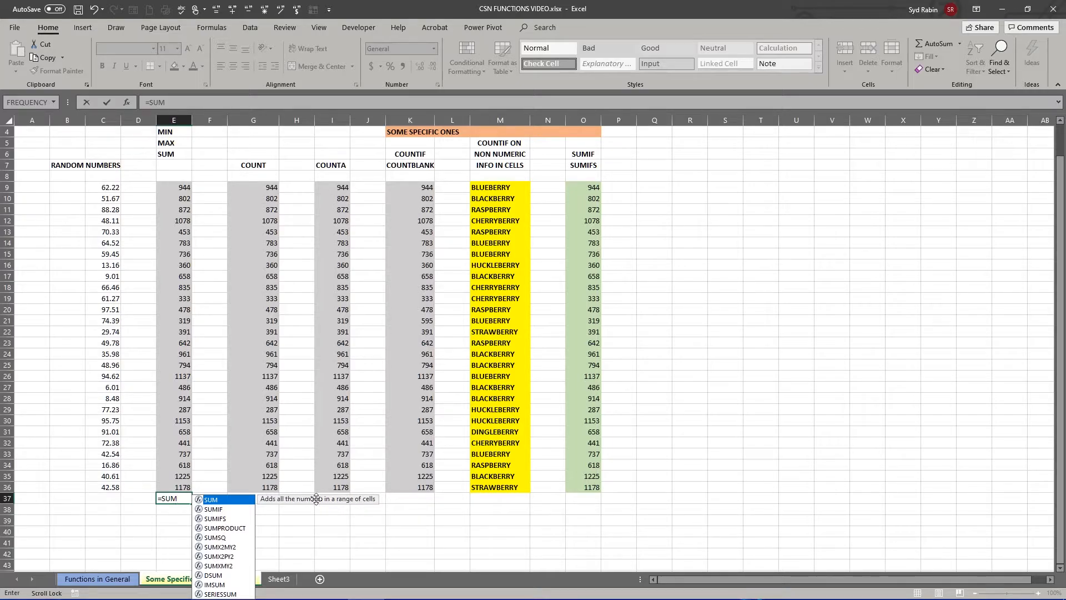
pyautogui.doubleClick(211, 502)
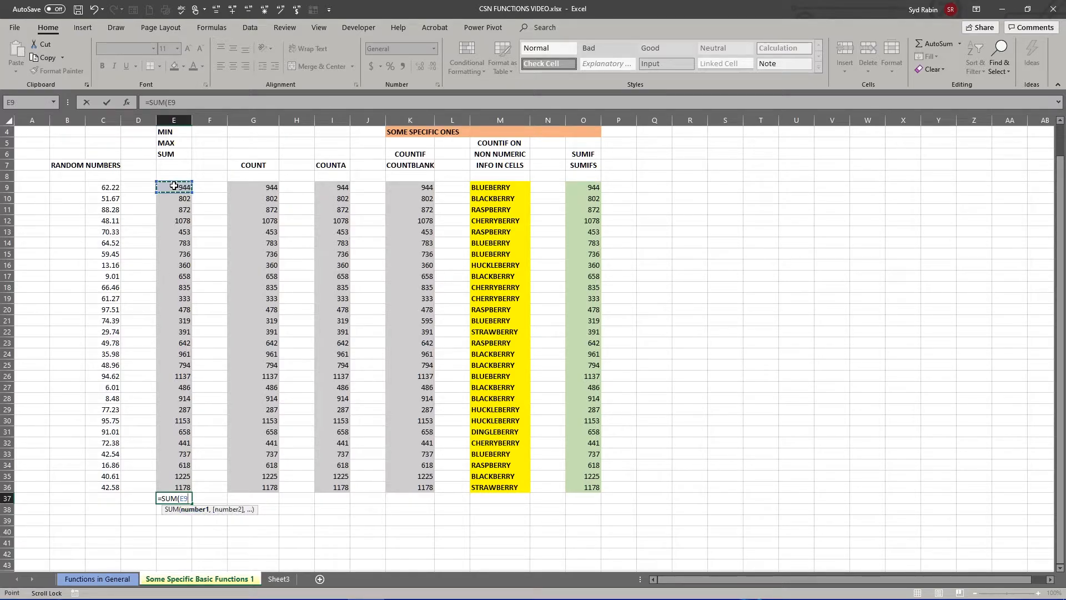
pyautogui.moveTo(174, 186); pyautogui.dragTo(174, 487)
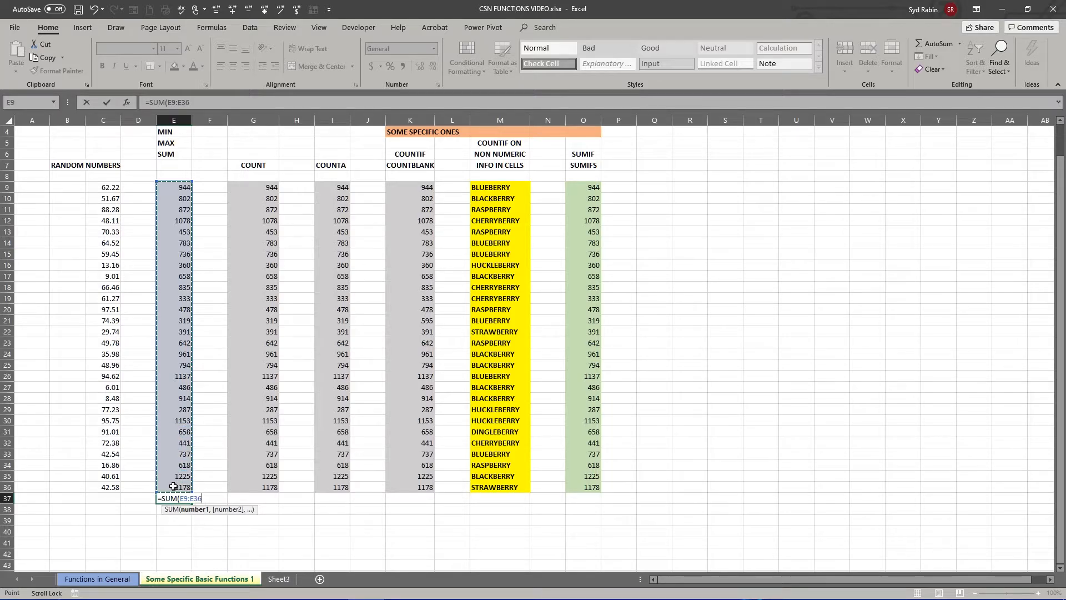
pyautogui.press('Return')
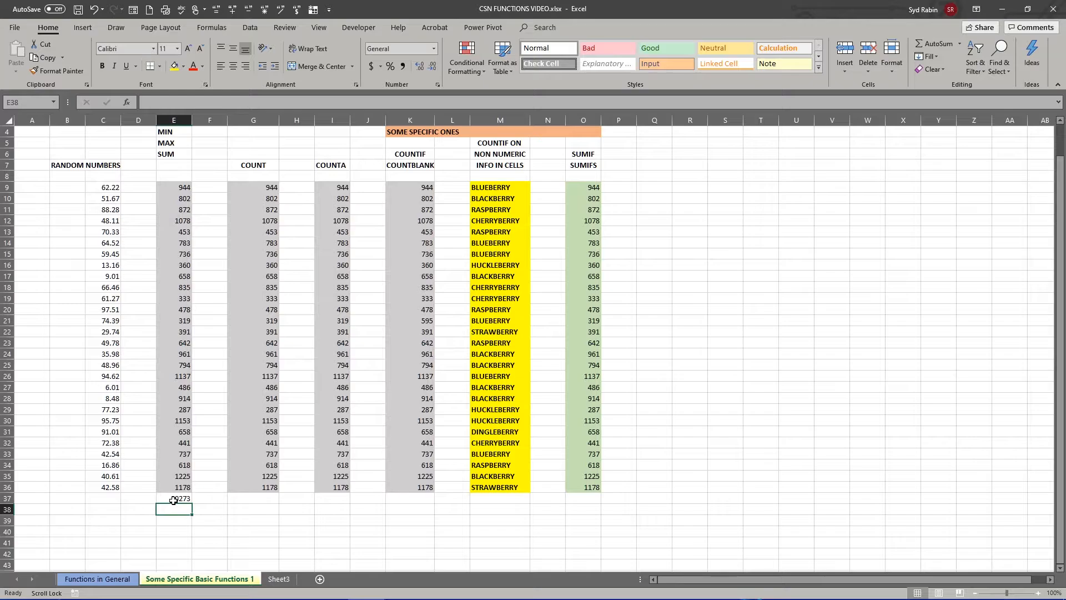
# - Replace the formula in E37 with =MIN(E9:E36) and compare its result with cell E29
pyautogui.click(174, 498)
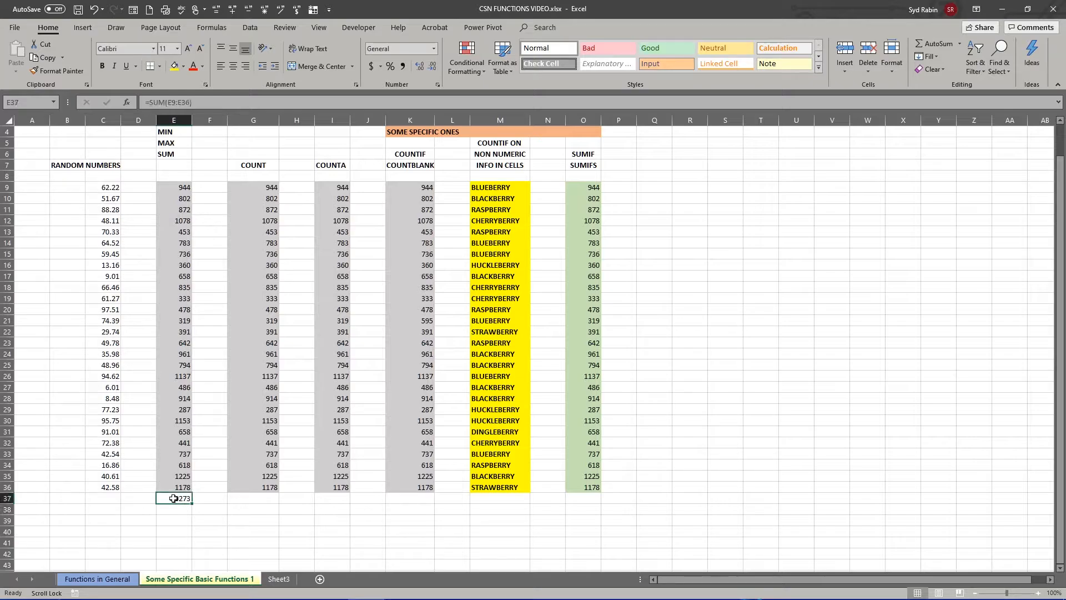
pyautogui.press('Delete')
pyautogui.write('=MIN')
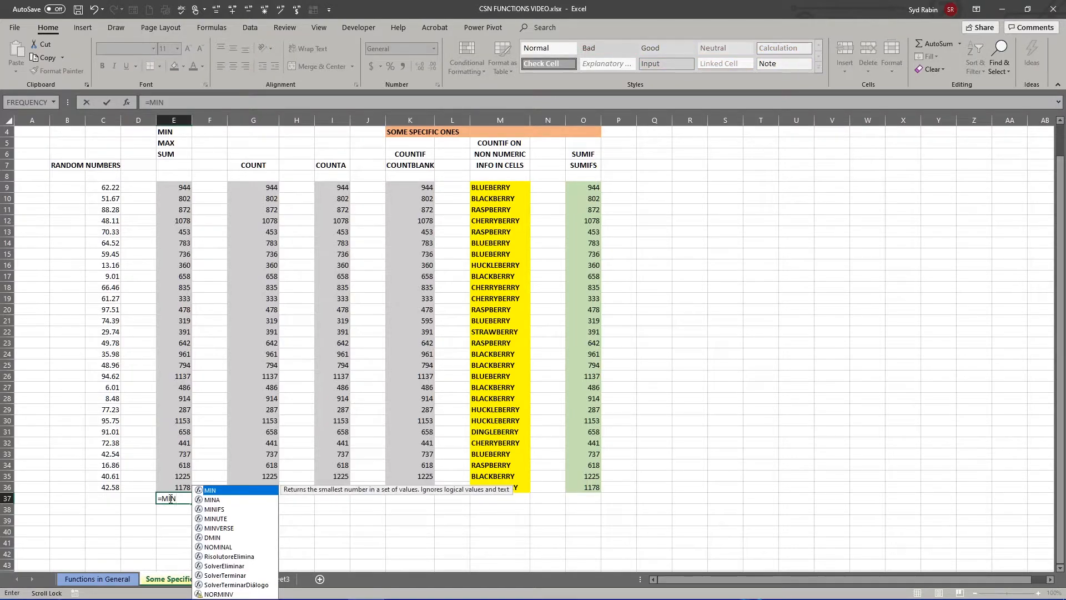
pyautogui.write('(')
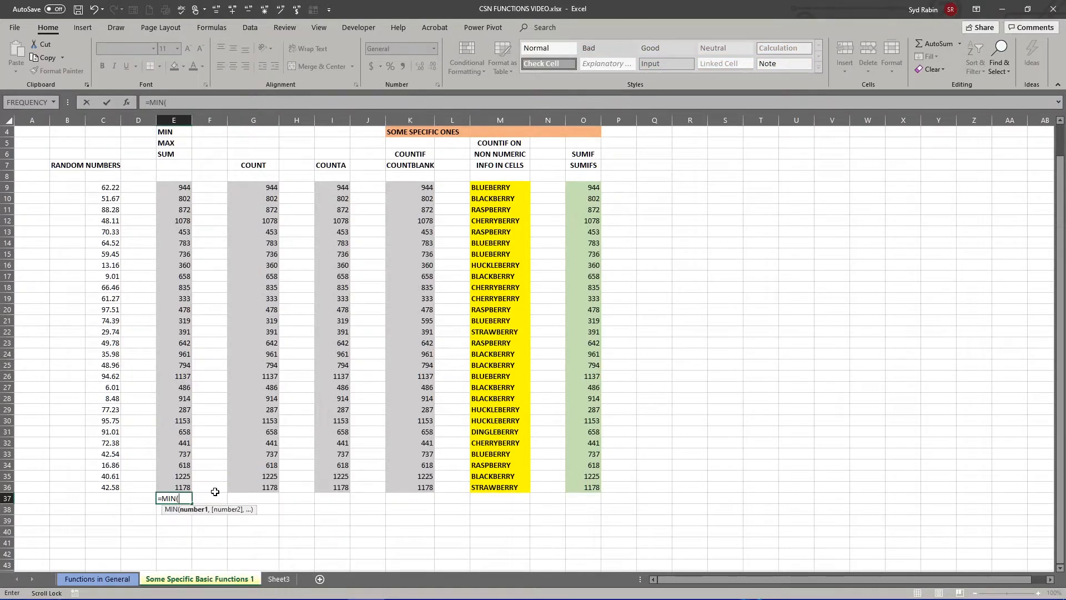
pyautogui.moveTo(171, 187); pyautogui.dragTo(163, 488)
pyautogui.press('Return')
pyautogui.click(177, 500)
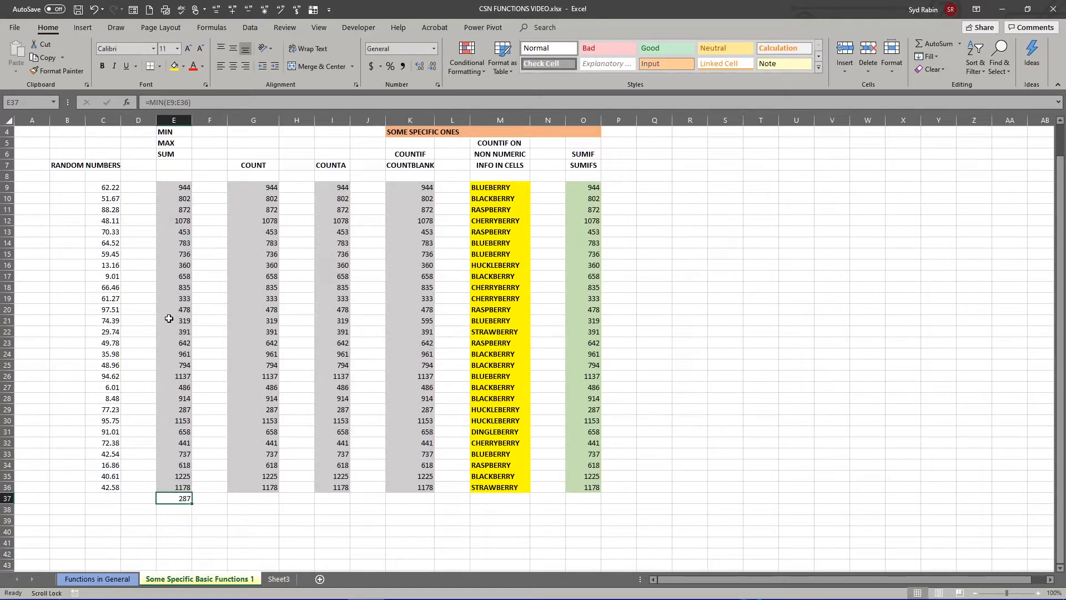
pyautogui.click(177, 409)
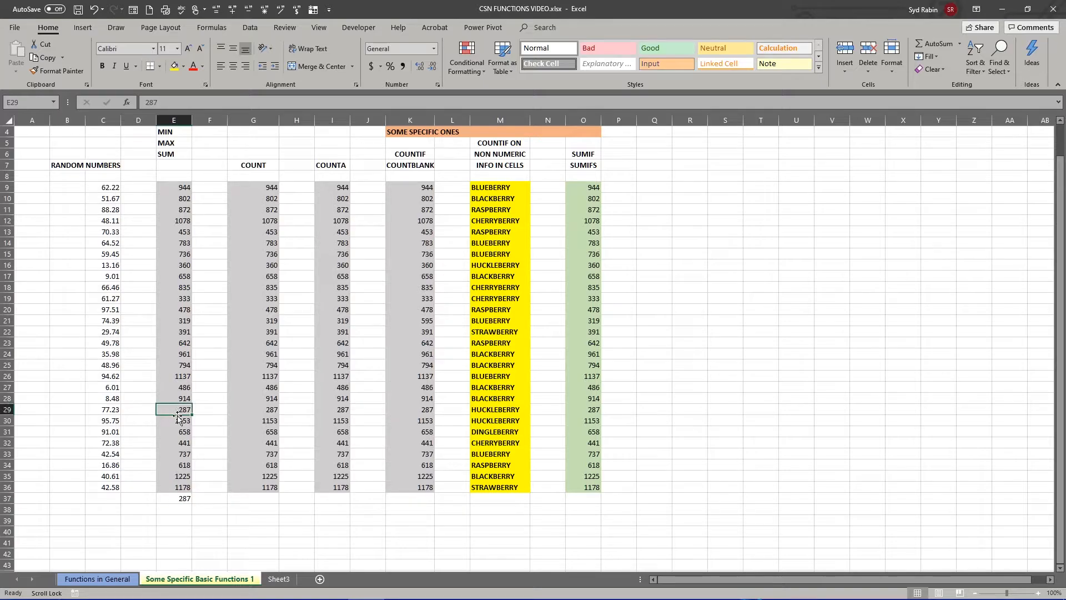
# - Replace the formula in E37 with =MAX(E9:E36)
pyautogui.click(173, 496)
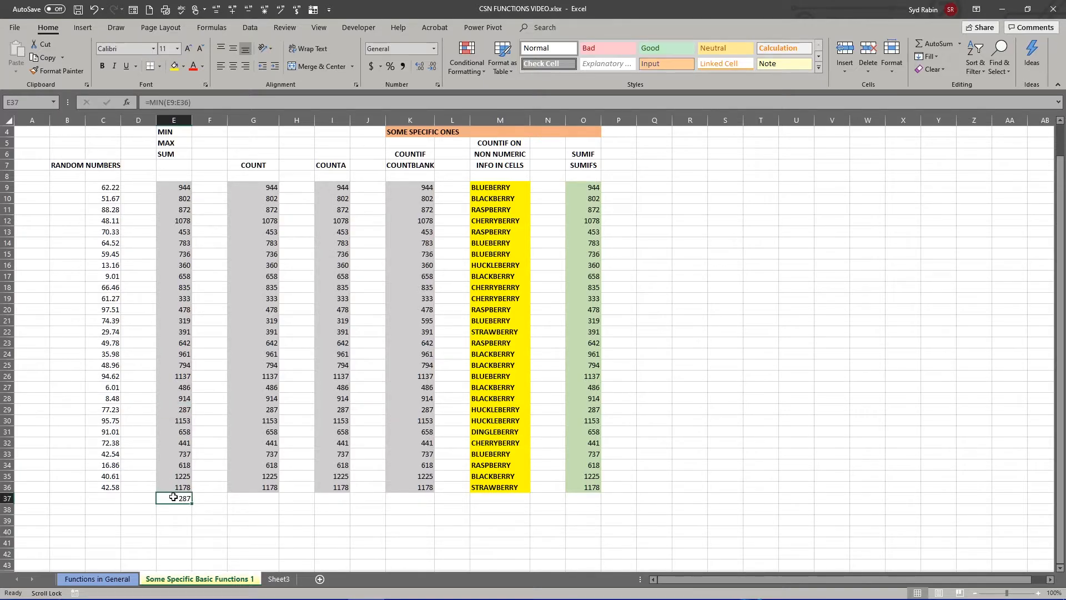
pyautogui.press('Delete')
pyautogui.write('=MAX')
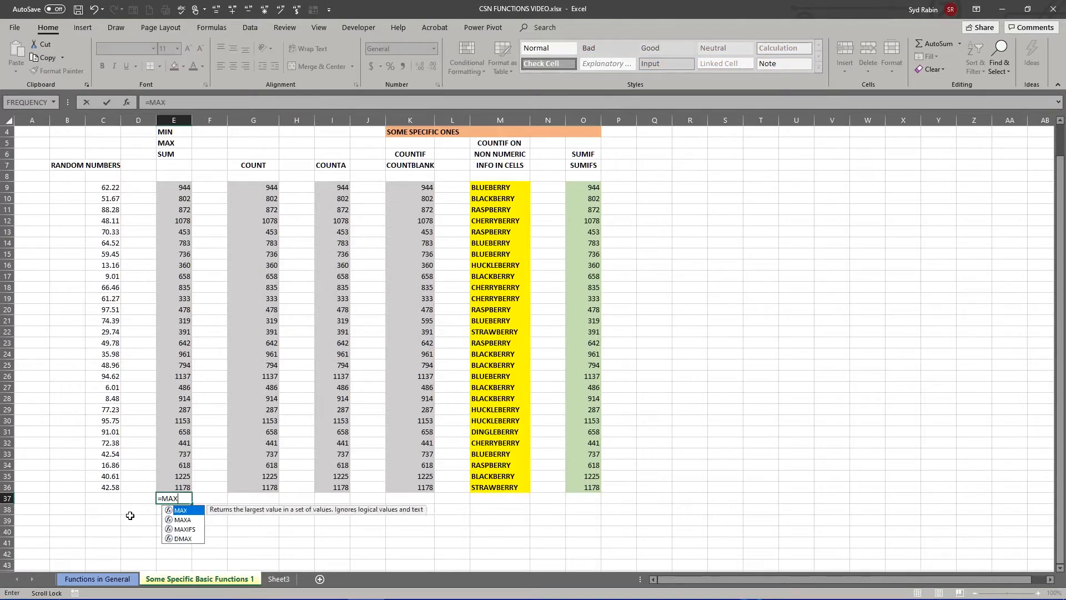
pyautogui.doubleClick(177, 511)
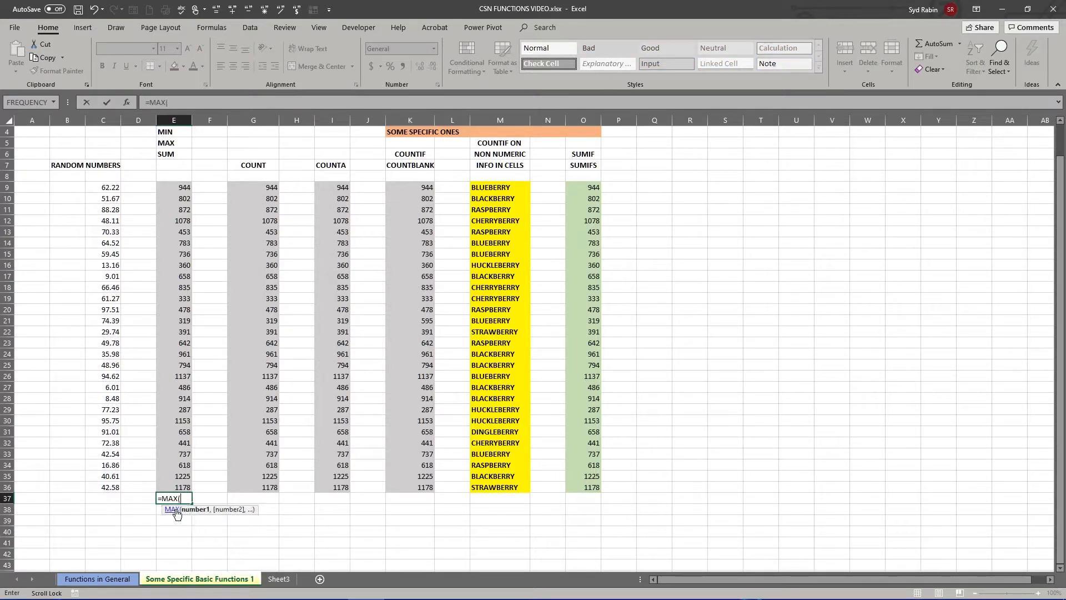
pyautogui.click(176, 187)
pyautogui.moveTo(175, 187); pyautogui.dragTo(175, 486)
pyautogui.press('Return')
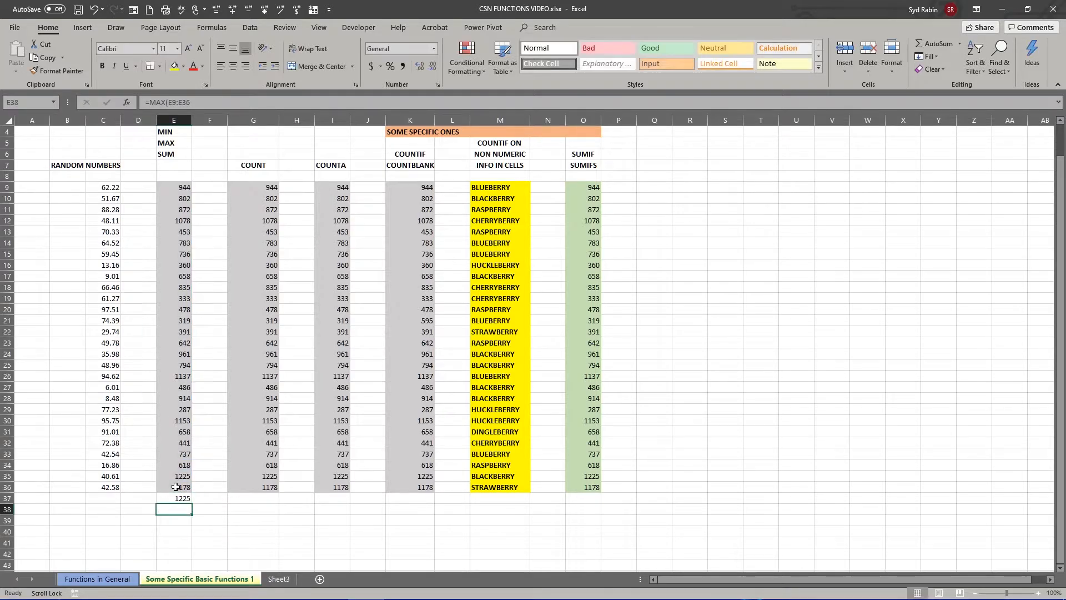
# - Compare the MAX result in E37 with cell E35 and clear E37
pyautogui.click(174, 498)
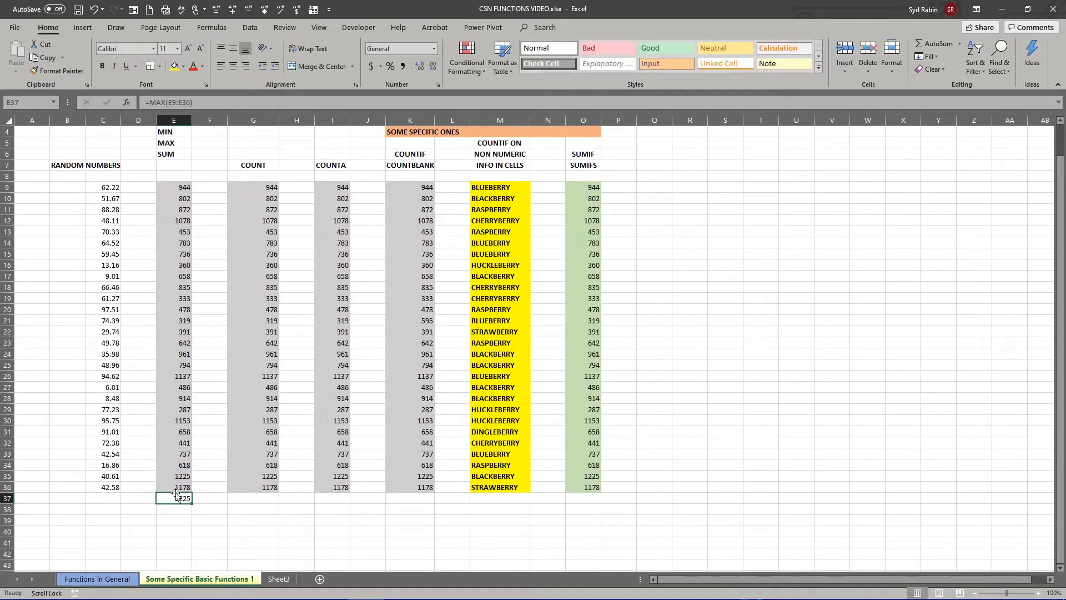
pyautogui.click(179, 476)
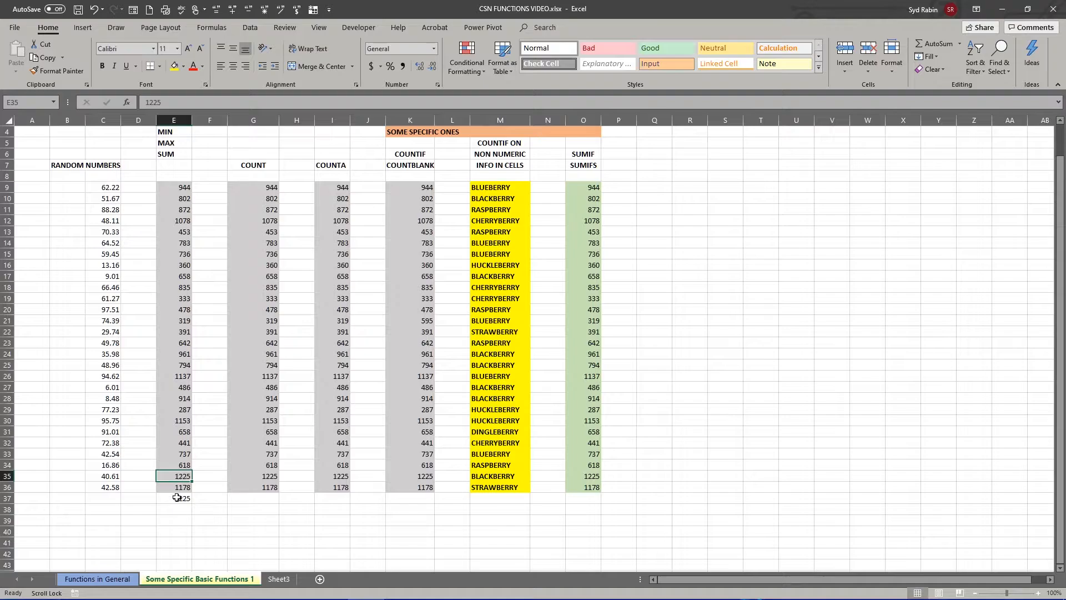
pyautogui.click(177, 499)
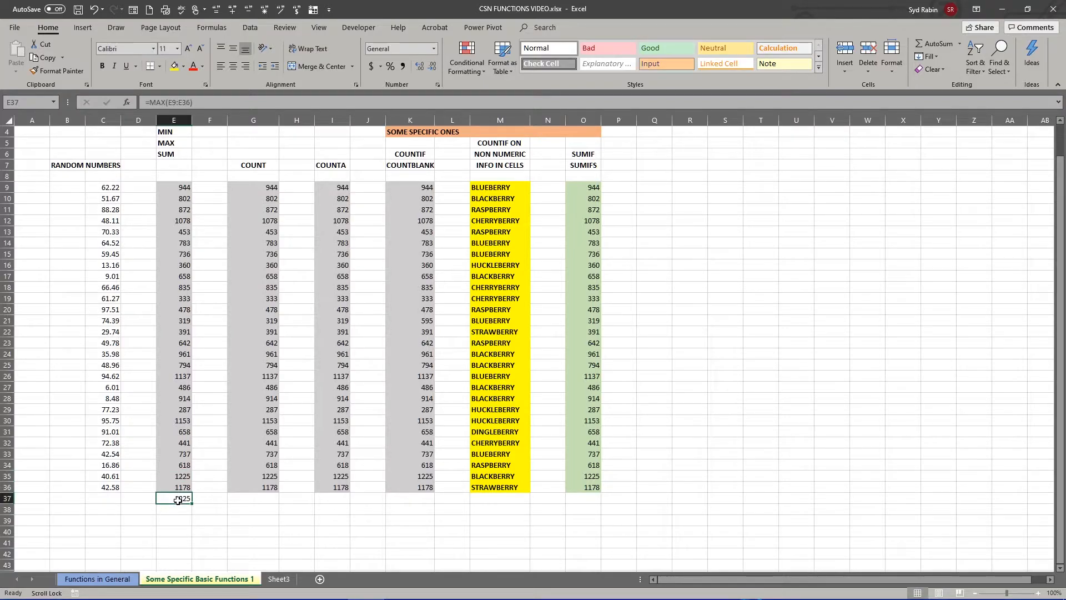
pyautogui.click(195, 520)
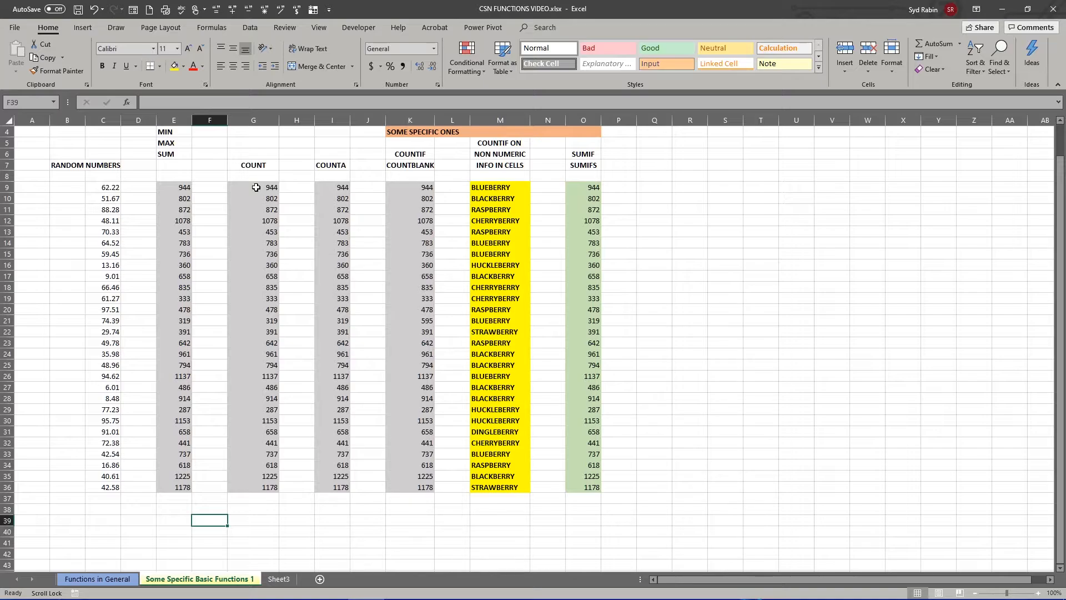
# - Enter =COUNT(G9:G36) in cell G37 to count the numeric cells in the COUNT column
pyautogui.moveTo(256, 187); pyautogui.dragTo(263, 489)
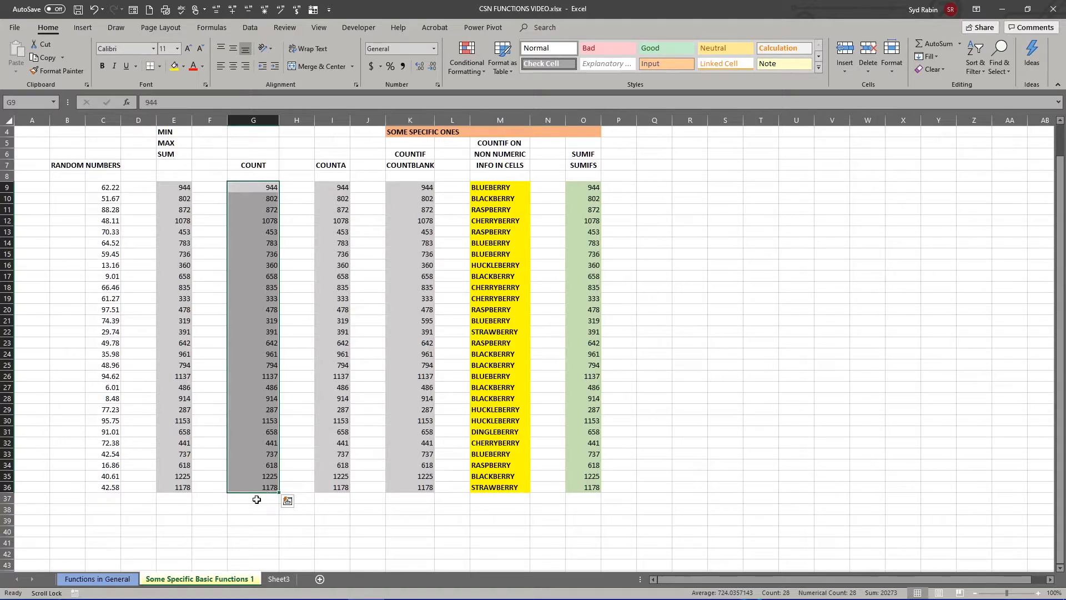
pyautogui.click(256, 500)
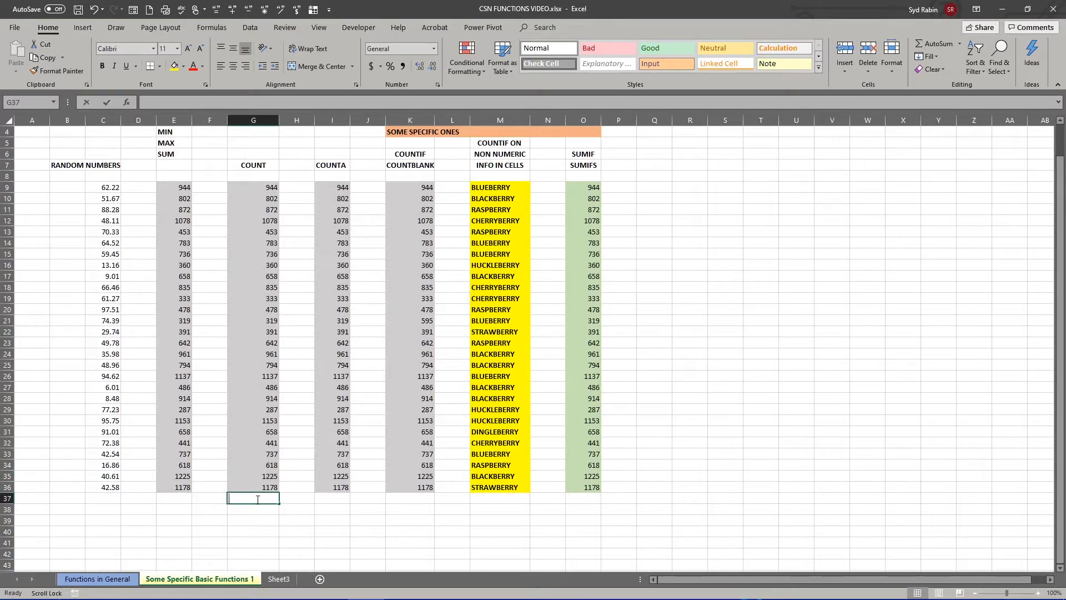
pyautogui.write('=COU')
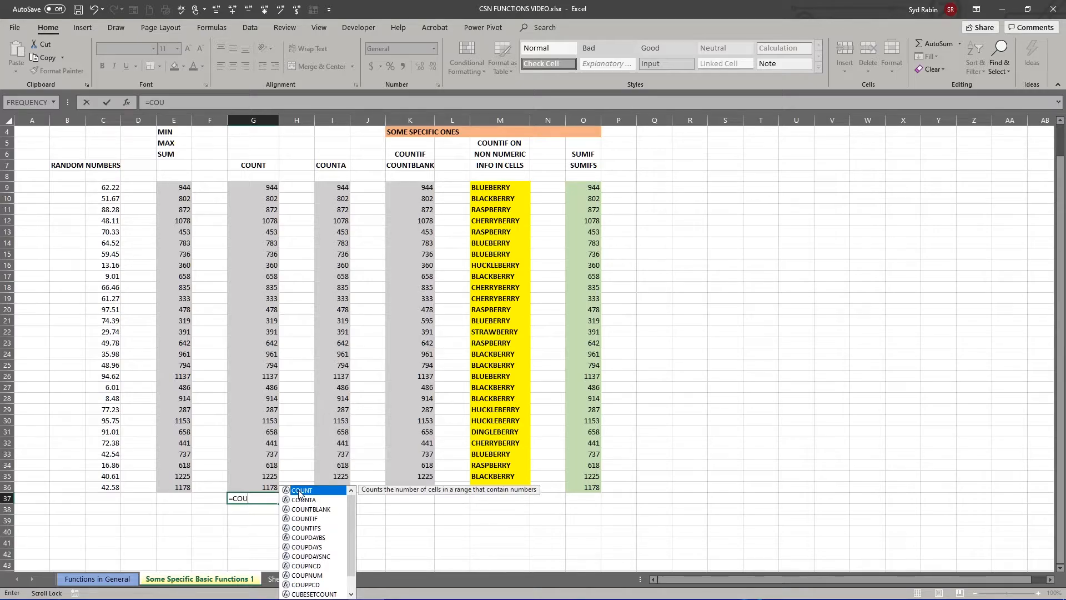
pyautogui.doubleClick(301, 490)
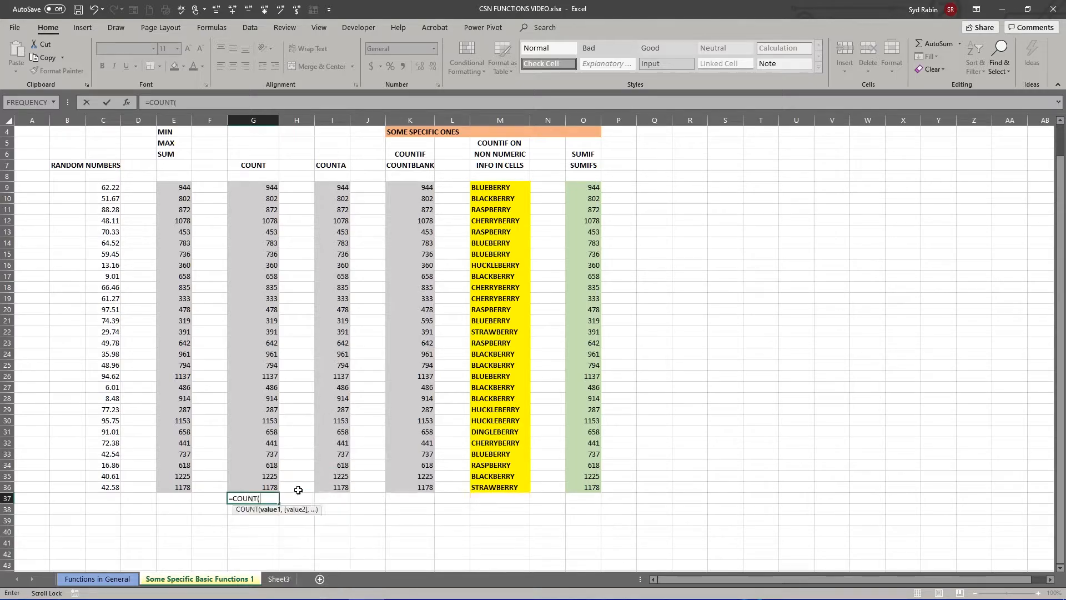
pyautogui.moveTo(252, 188); pyautogui.dragTo(251, 488)
pyautogui.press('Return')
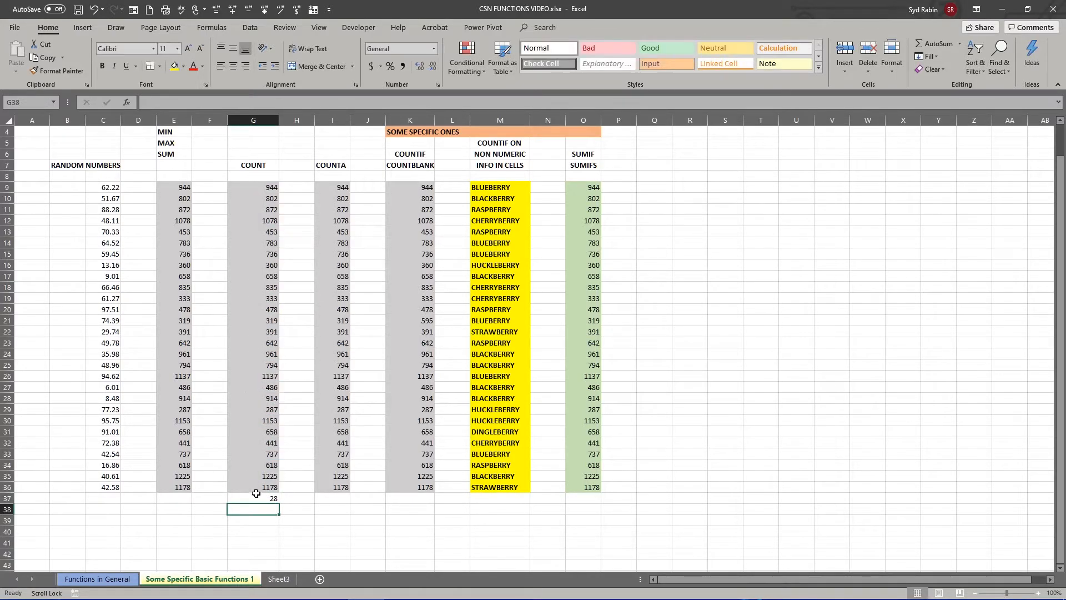
pyautogui.click(259, 501)
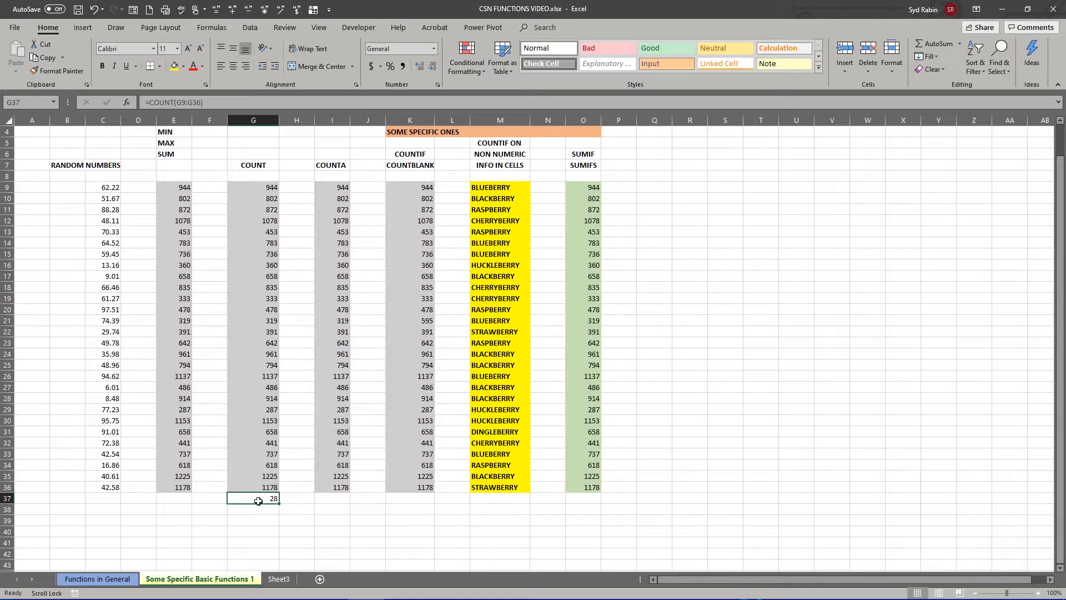
pyautogui.click(257, 530)
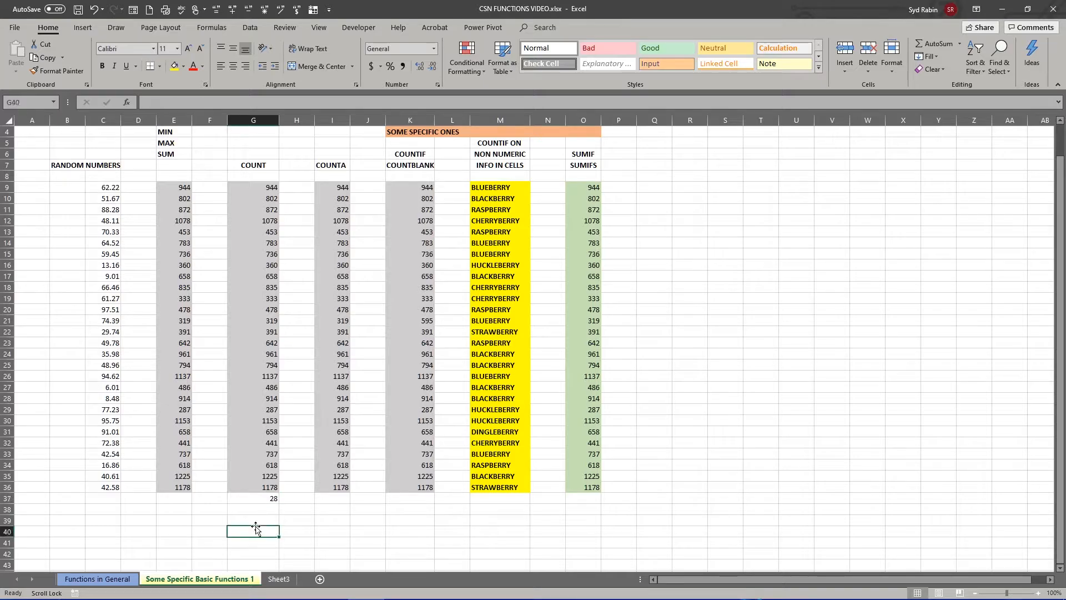
# - Clear the COUNT formula from cell G37 and replace the number in G16 with the text HELLO
pyautogui.click(255, 500)
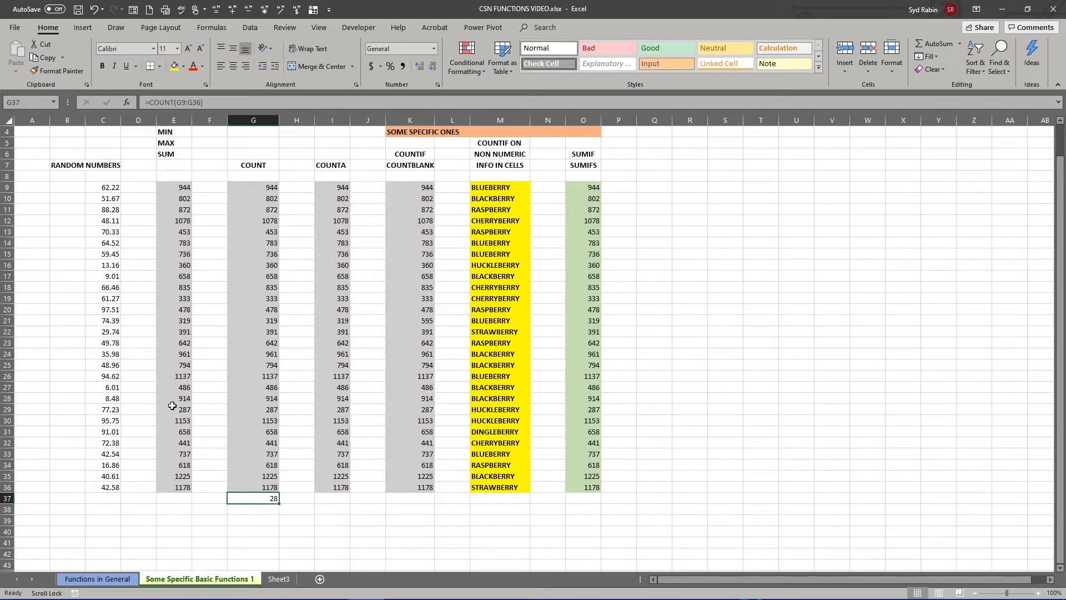
pyautogui.press('Delete')
pyautogui.click(257, 265)
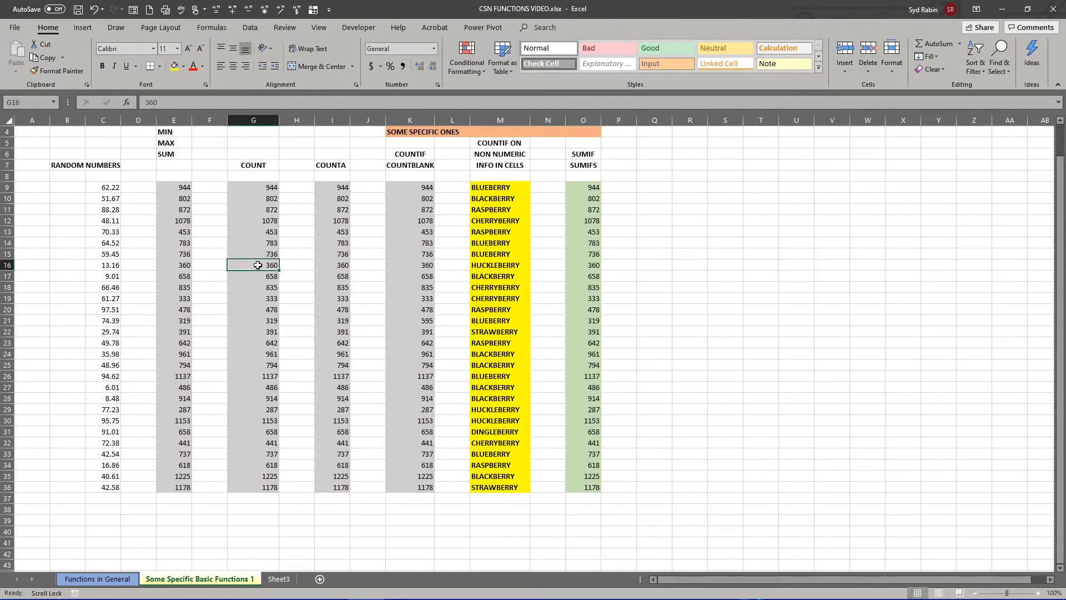
pyautogui.write('HELLO')
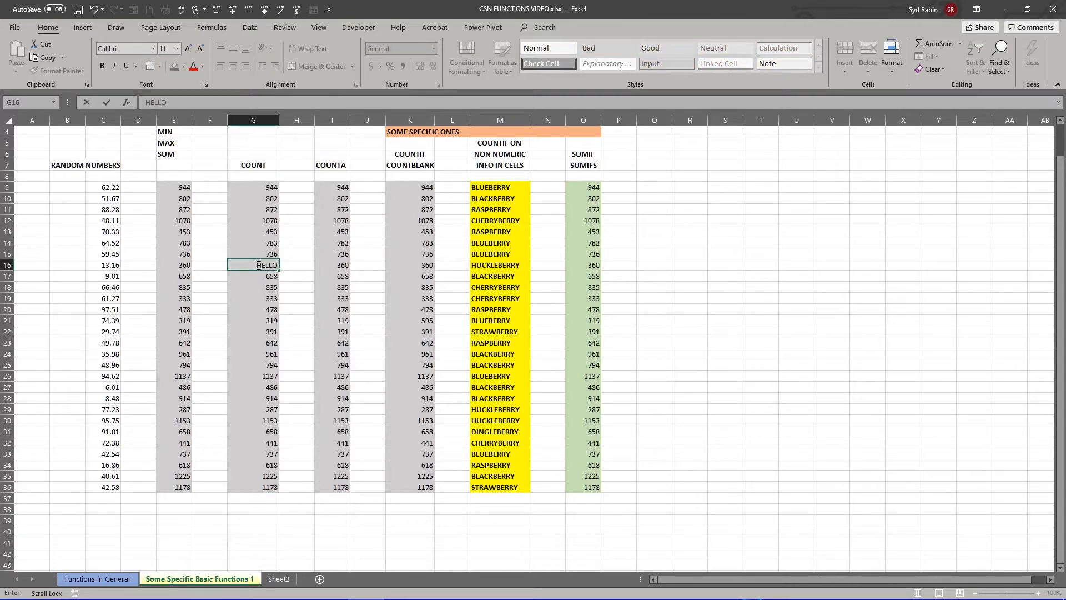
pyautogui.press('Return')
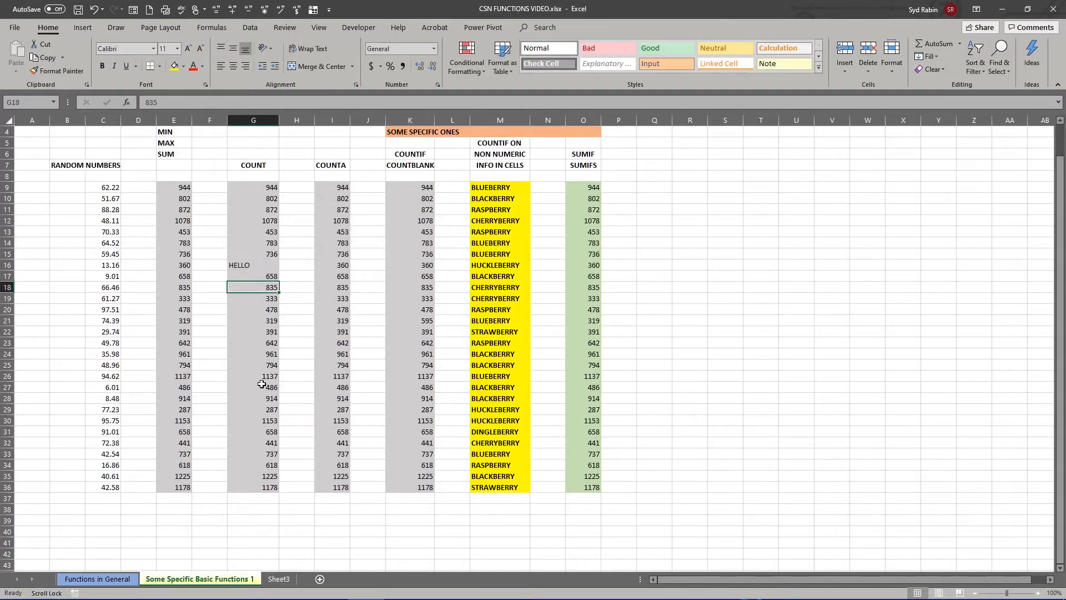
# - Empty cell G26 and replace the number in G34 with the text GOODBYE
pyautogui.click(260, 378)
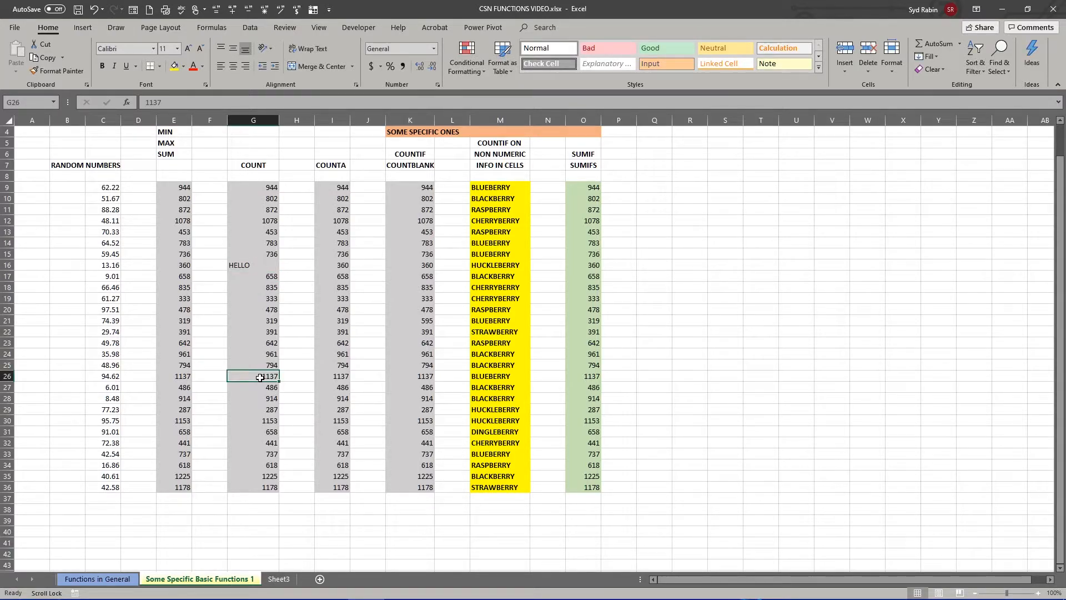
pyautogui.click(245, 470)
pyautogui.write('GOODBYE')
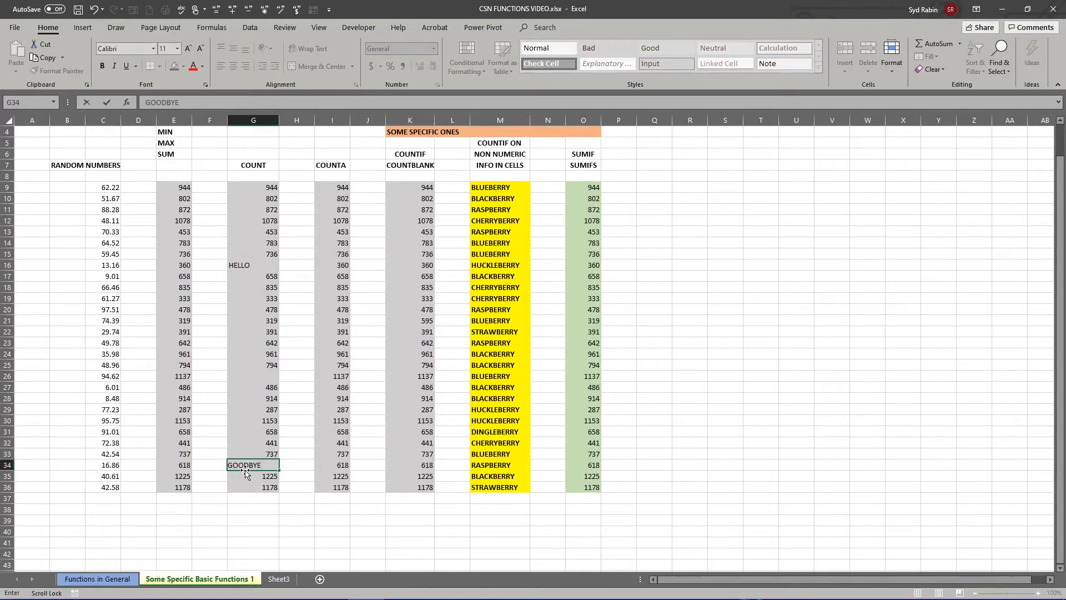
pyautogui.press('Return')
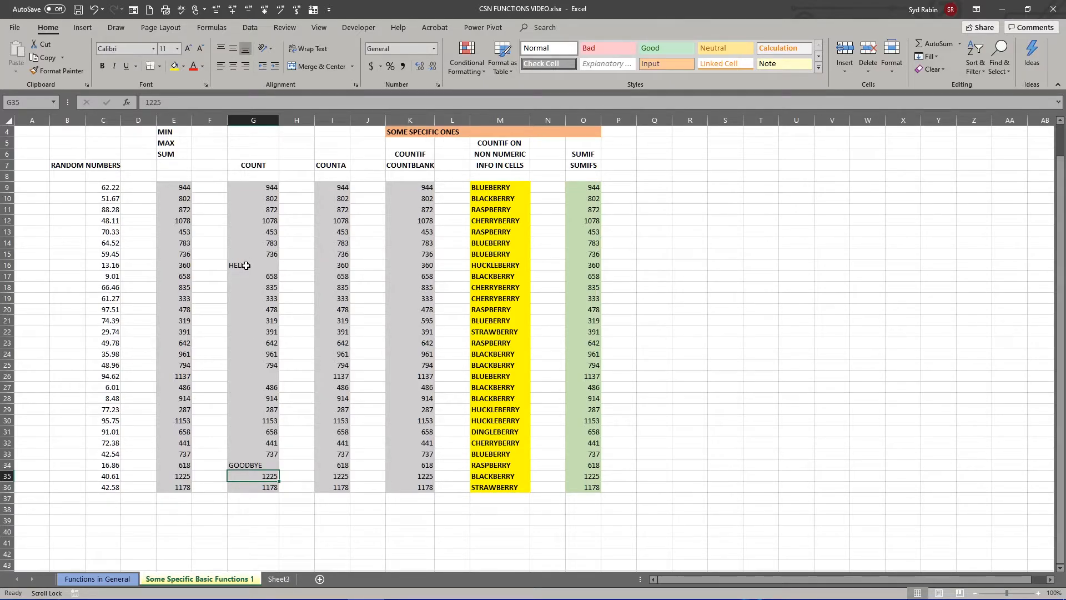
pyautogui.click(269, 376)
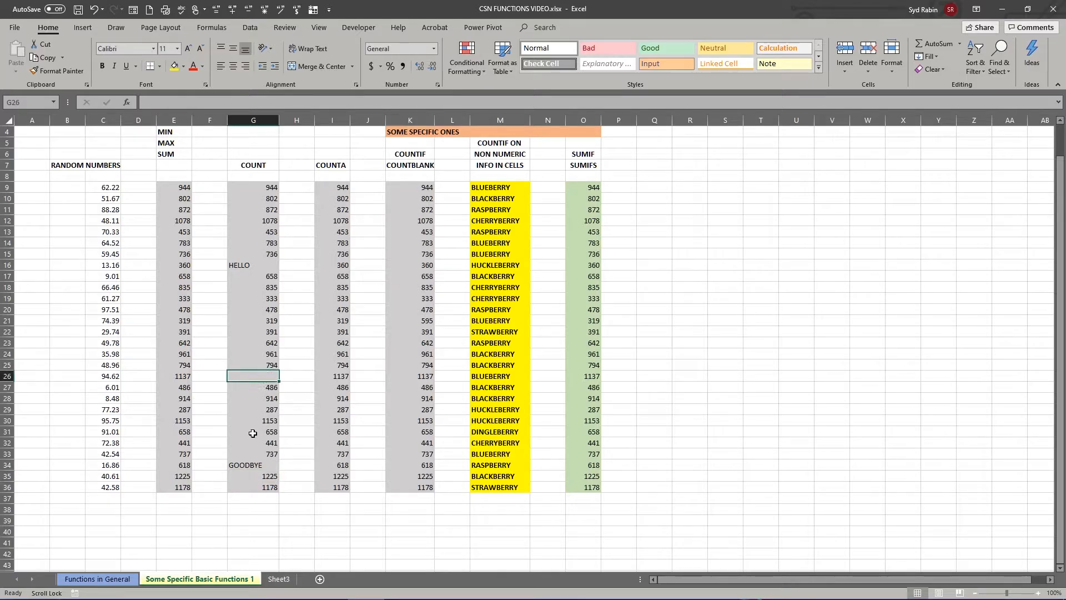
# - Try to count the numeric cells of the COUNT column with =COUNT(G9:G37) in cell G37
pyautogui.click(254, 499)
pyautogui.write('=')
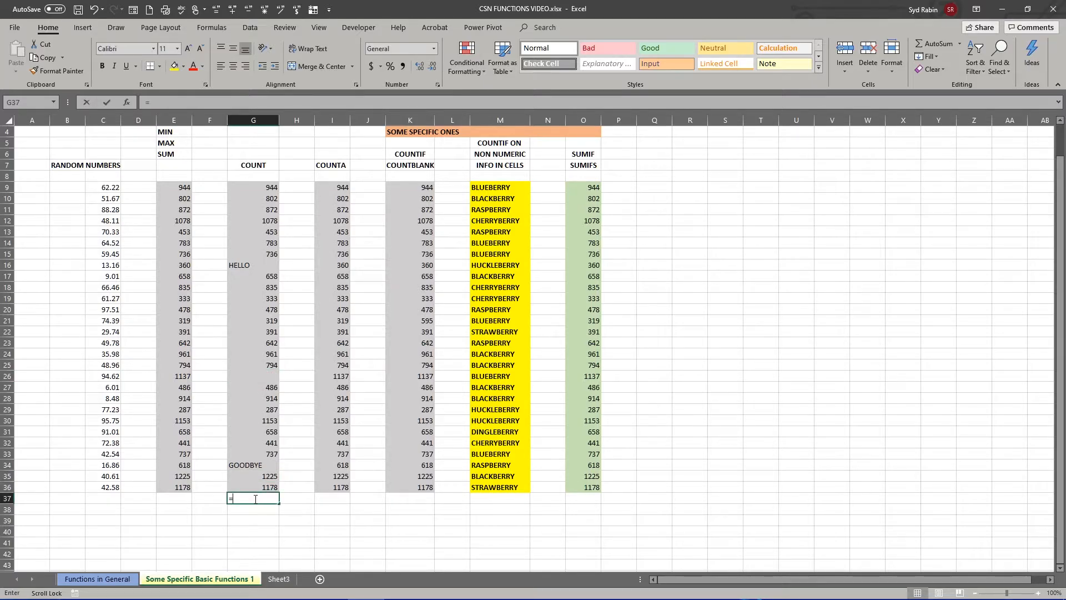
pyautogui.write('COUN')
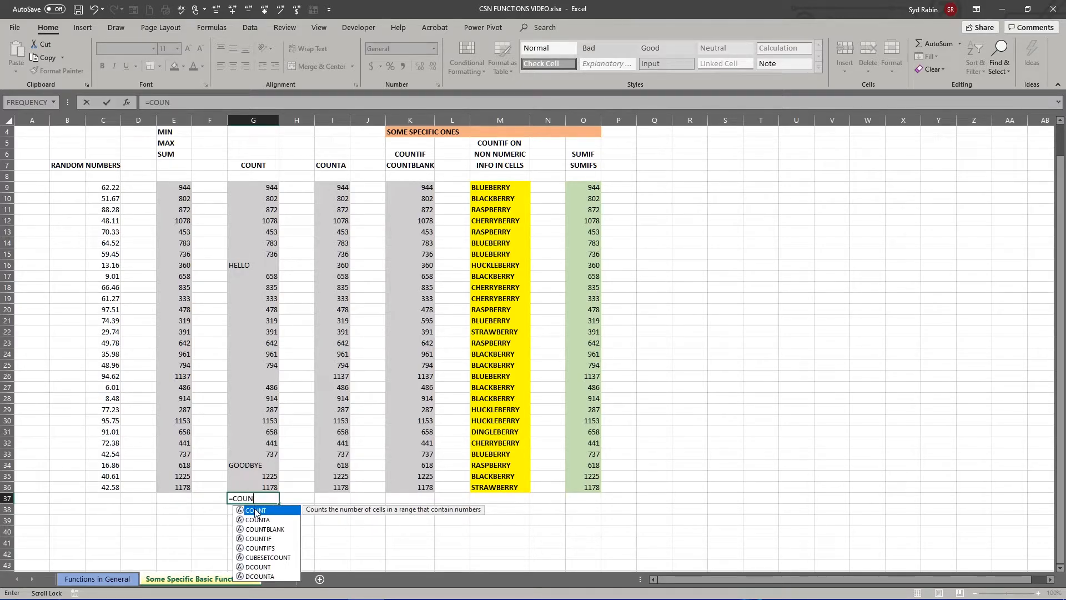
pyautogui.doubleClick(256, 510)
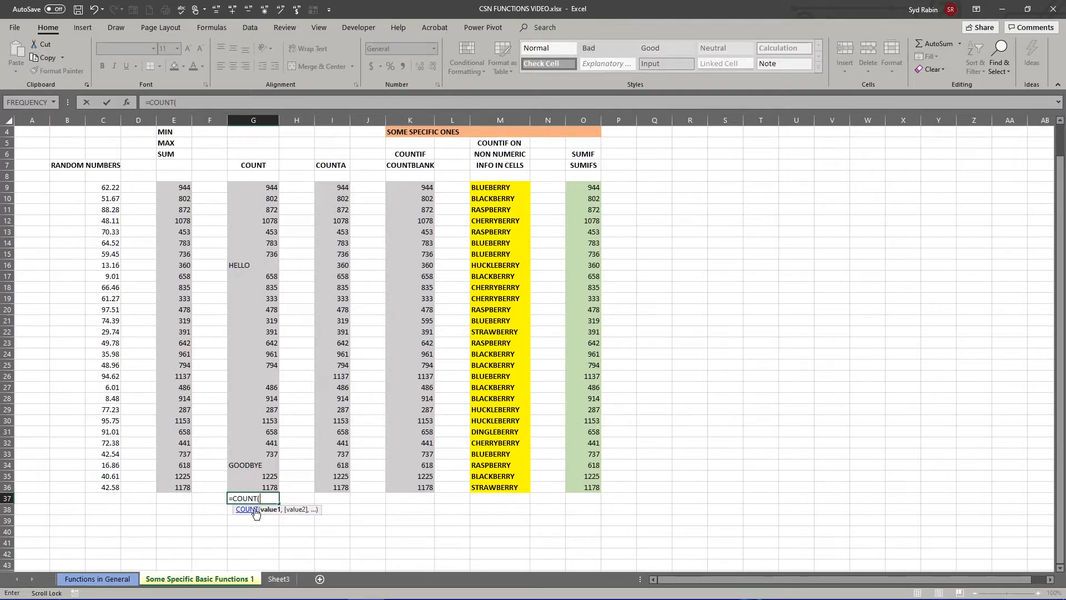
pyautogui.moveTo(248, 186); pyautogui.dragTo(261, 494)
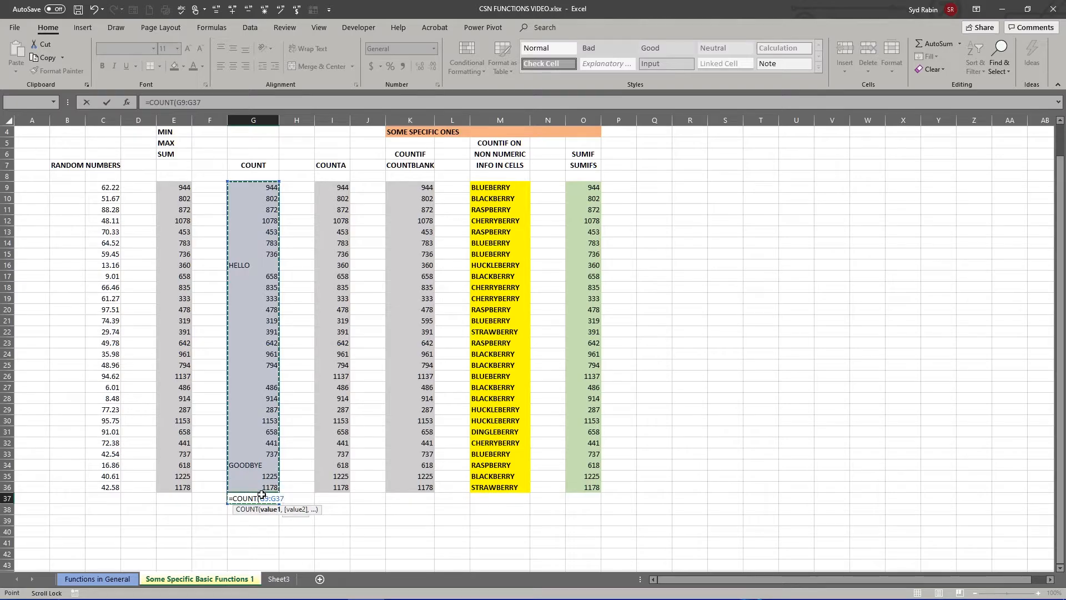
pyautogui.press('Return')
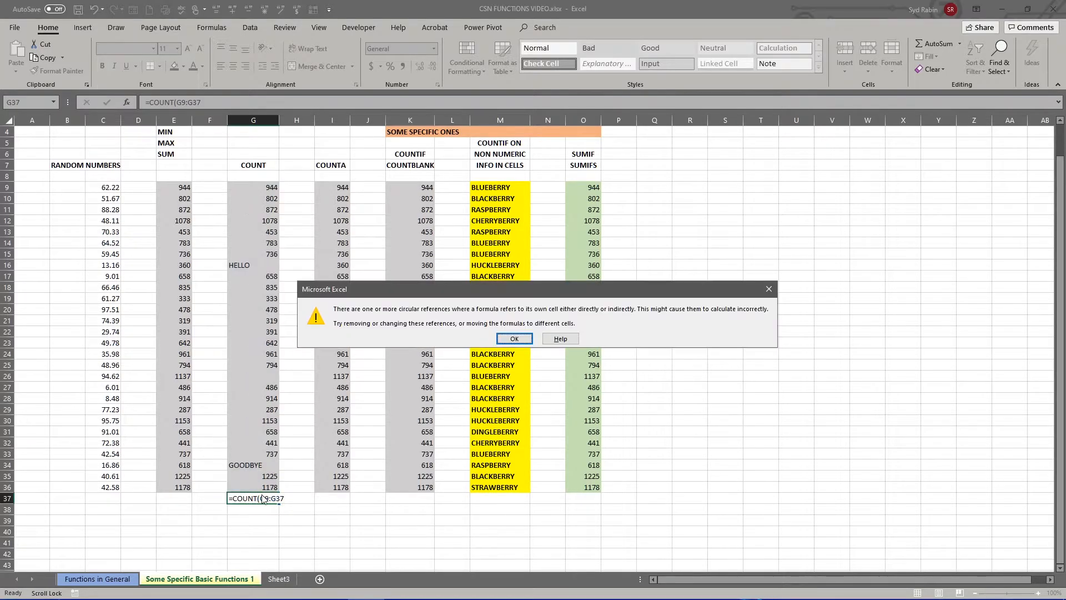
pyautogui.click(505, 341)
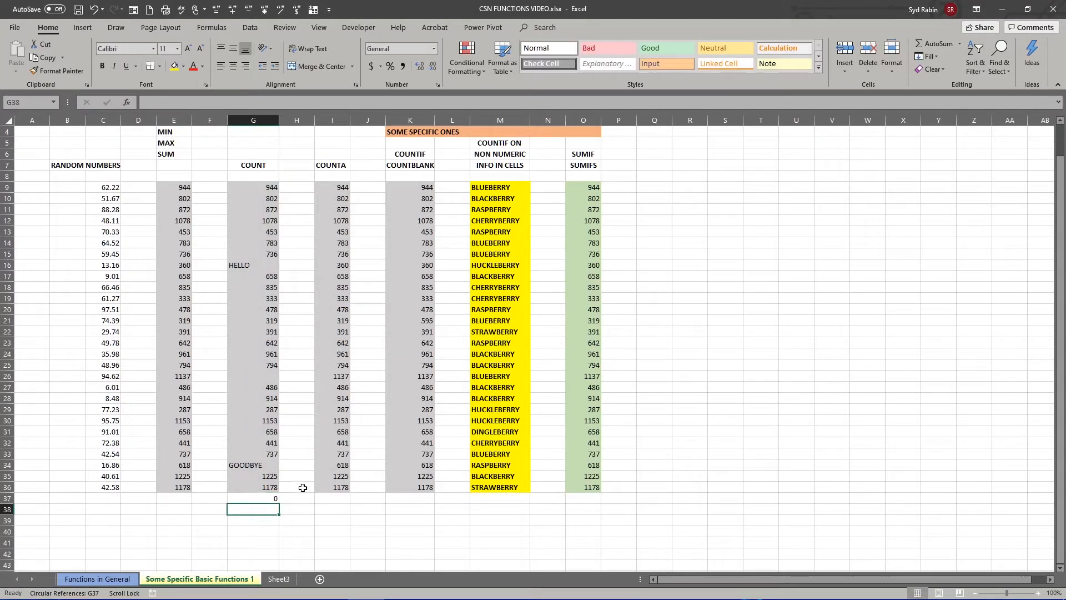
# - Replace the formula in G37 with =COUNT(G9:G36)
pyautogui.click(266, 497)
pyautogui.write('=COUNT')
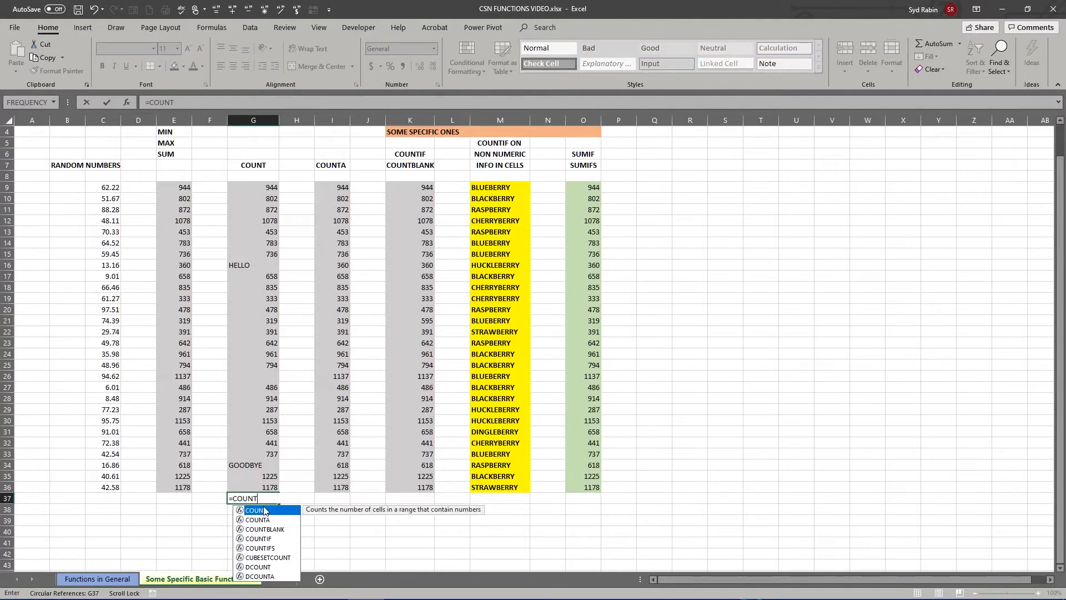
pyautogui.doubleClick(266, 509)
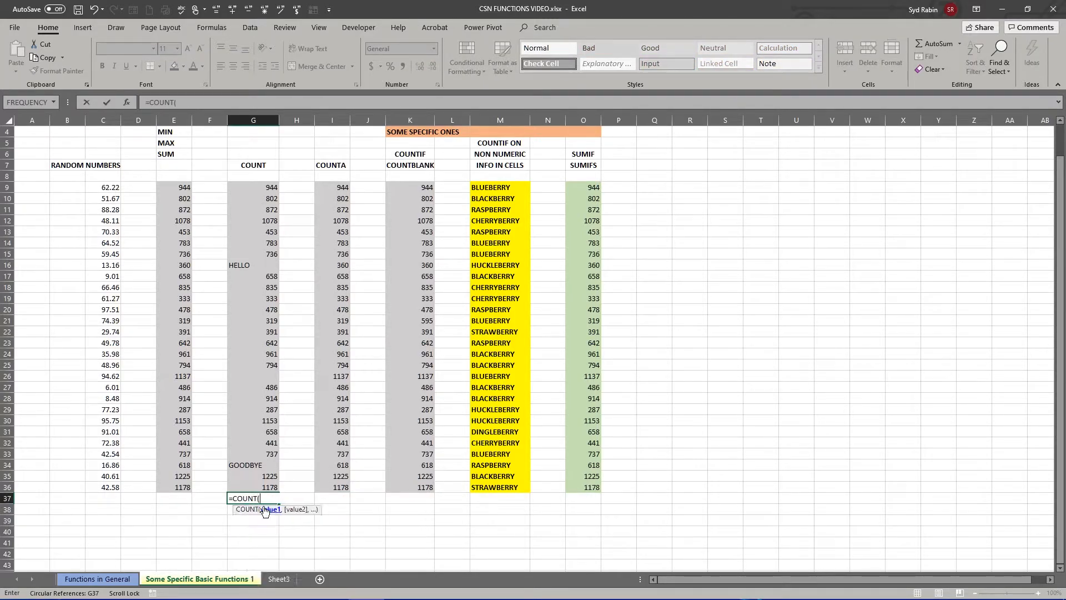
pyautogui.moveTo(253, 188); pyautogui.dragTo(237, 483)
pyautogui.press('Return')
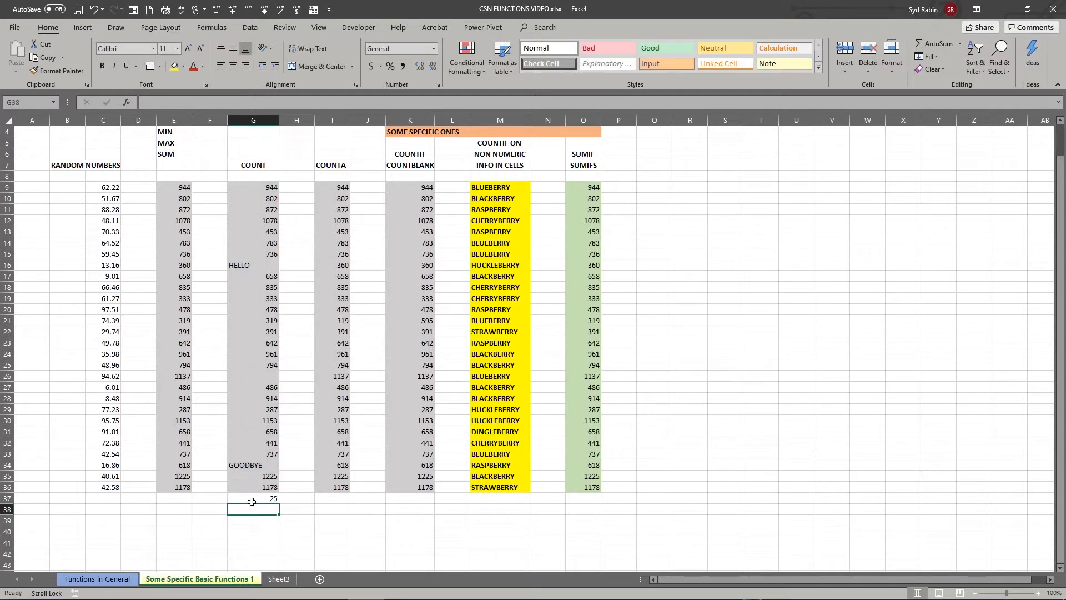
# - Select the COUNT result in G37 to check its formula, and clear the cell
pyautogui.click(253, 500)
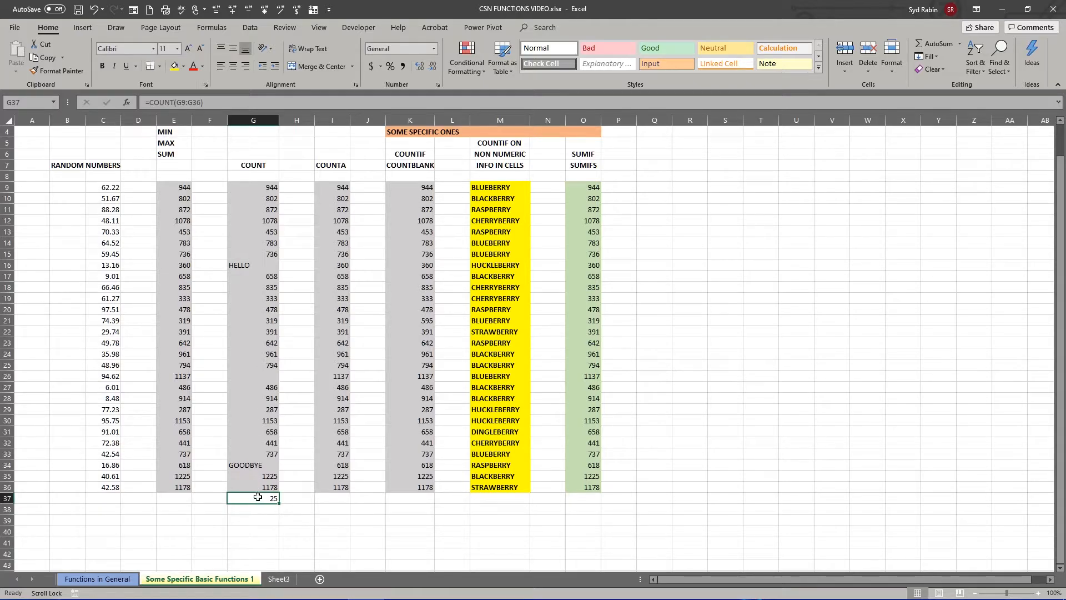
pyautogui.press('Delete')
pyautogui.click(268, 518)
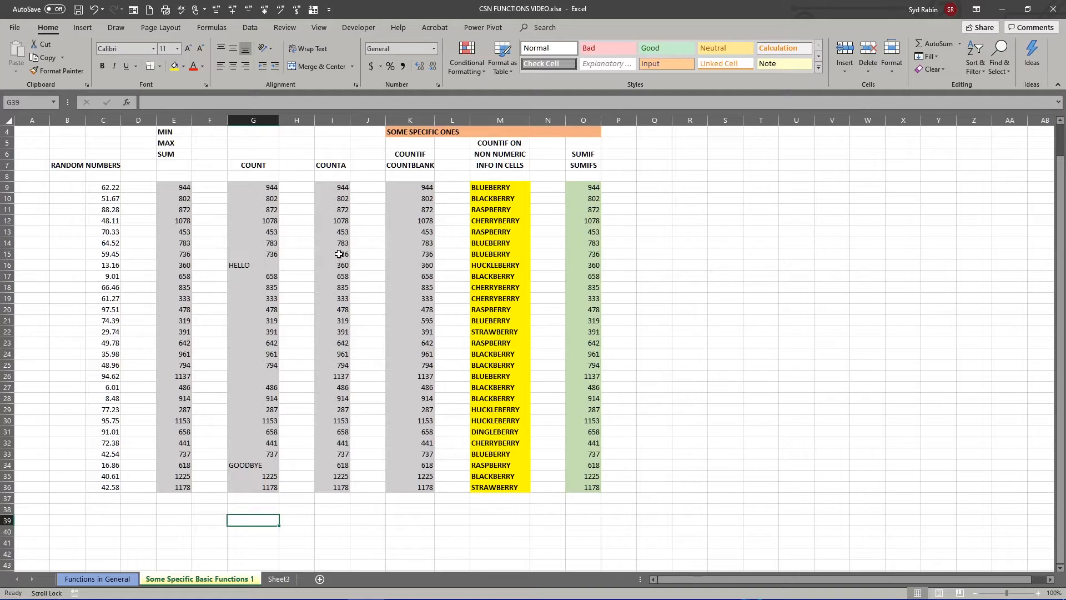
# - Clear cells I14:I16, I23:I24, I29:I32 and I35 in the COUNTA column to create blanks
pyautogui.moveTo(338, 242); pyautogui.dragTo(336, 264)
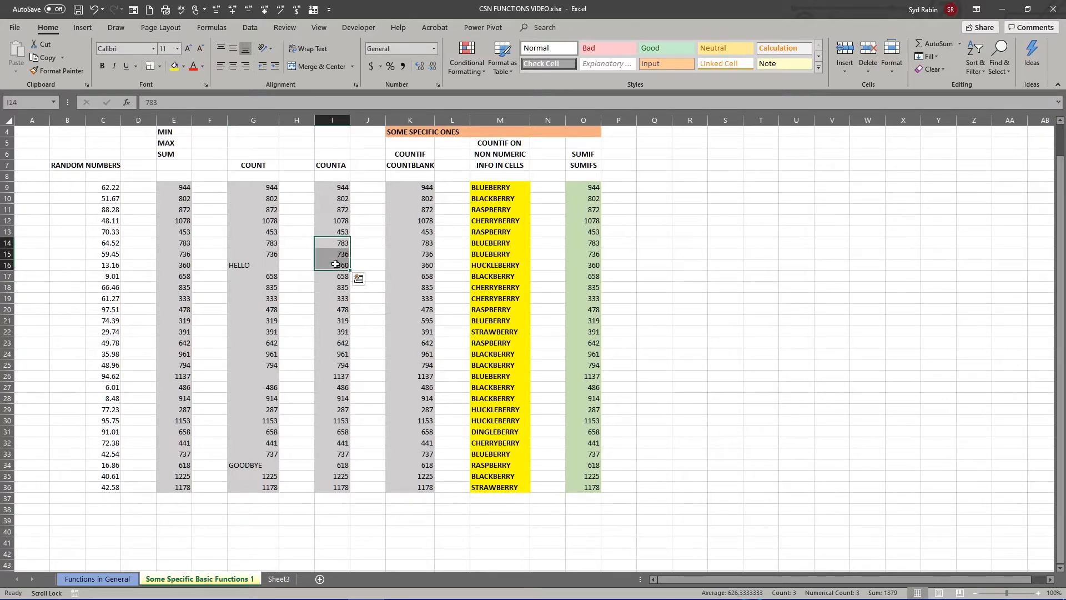
pyautogui.press('Delete')
pyautogui.moveTo(340, 343); pyautogui.dragTo(339, 354)
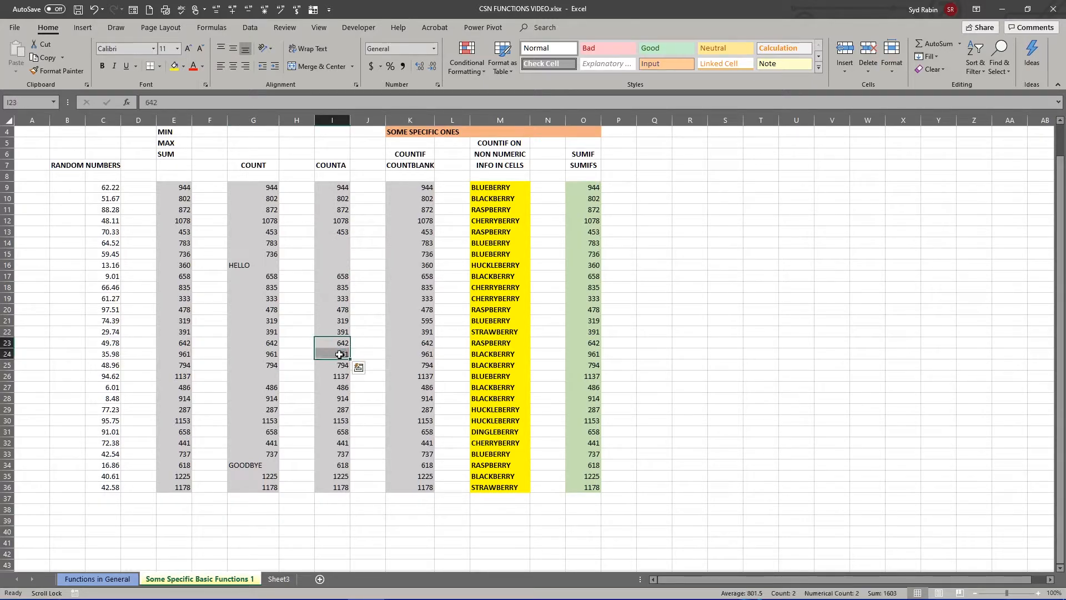
pyautogui.press('Delete')
pyautogui.moveTo(339, 409); pyautogui.dragTo(337, 438)
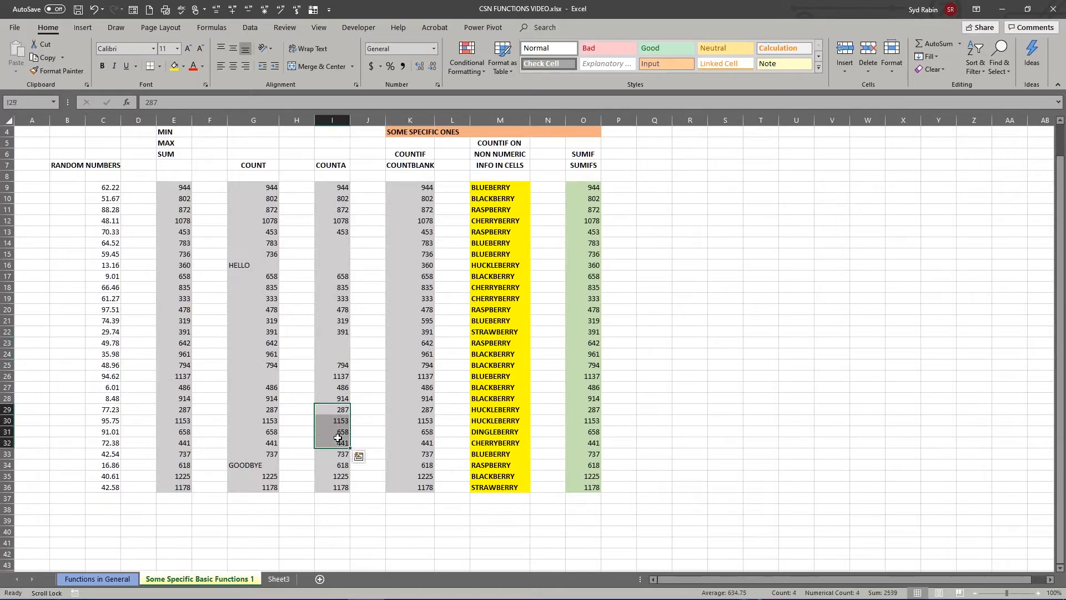
pyautogui.press('Delete')
pyautogui.click(333, 476)
pyautogui.press('Delete')
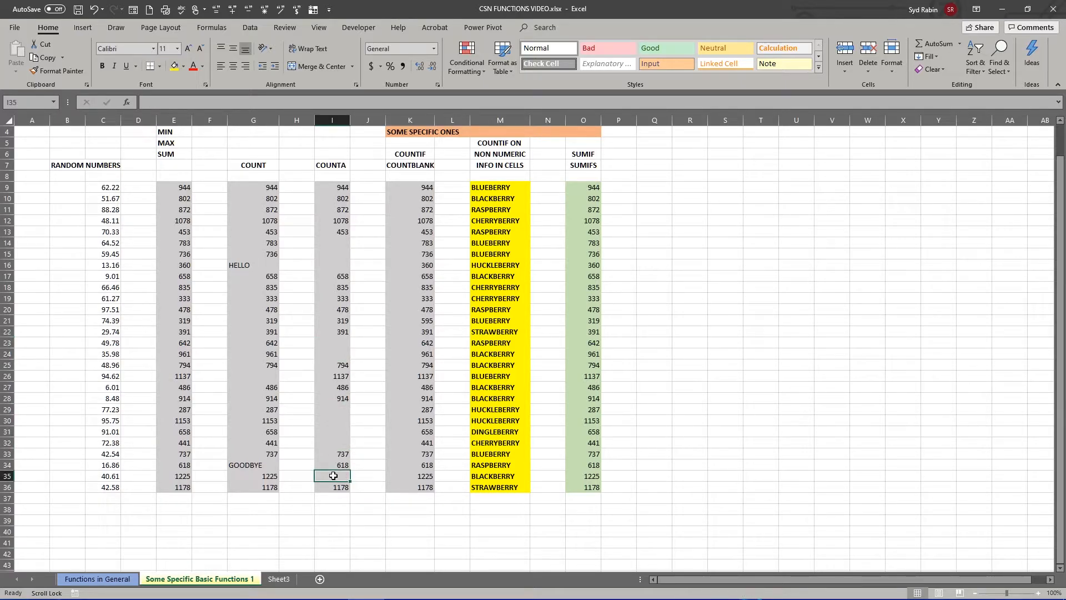
pyautogui.click(363, 443)
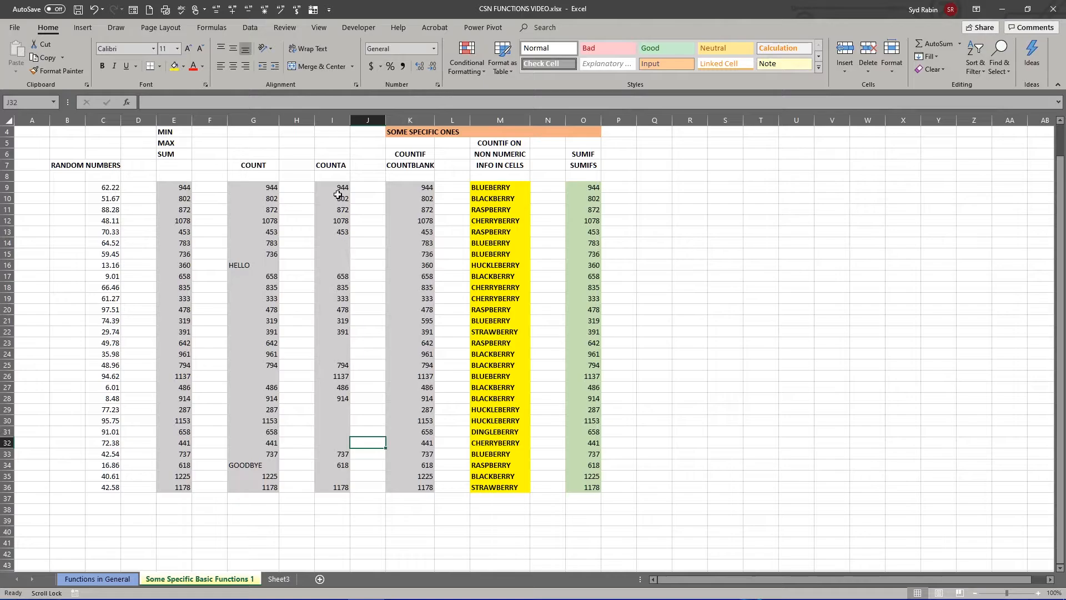
# - Enter =COUNTA(I9:I36) in cell I37 to count the non-empty cells of the COUNTA column
pyautogui.click(335, 497)
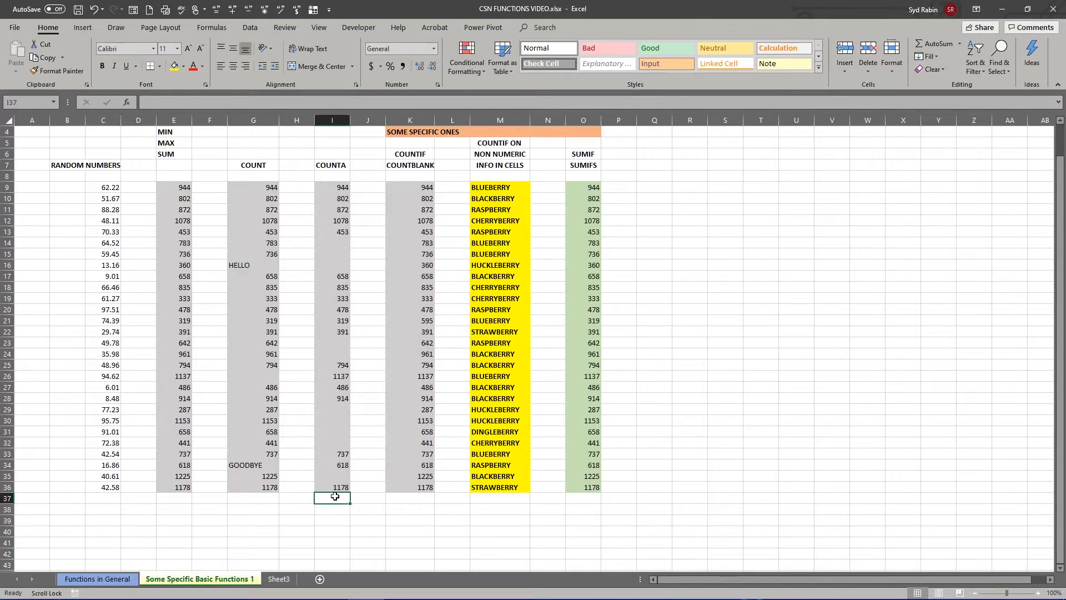
pyautogui.write('=COUNTA')
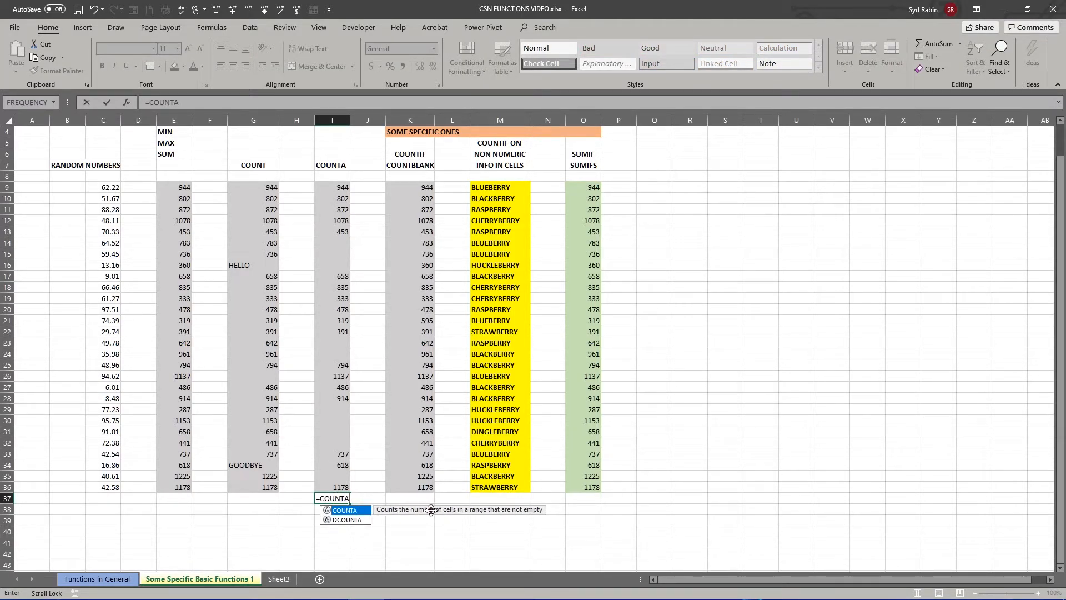
pyautogui.doubleClick(348, 511)
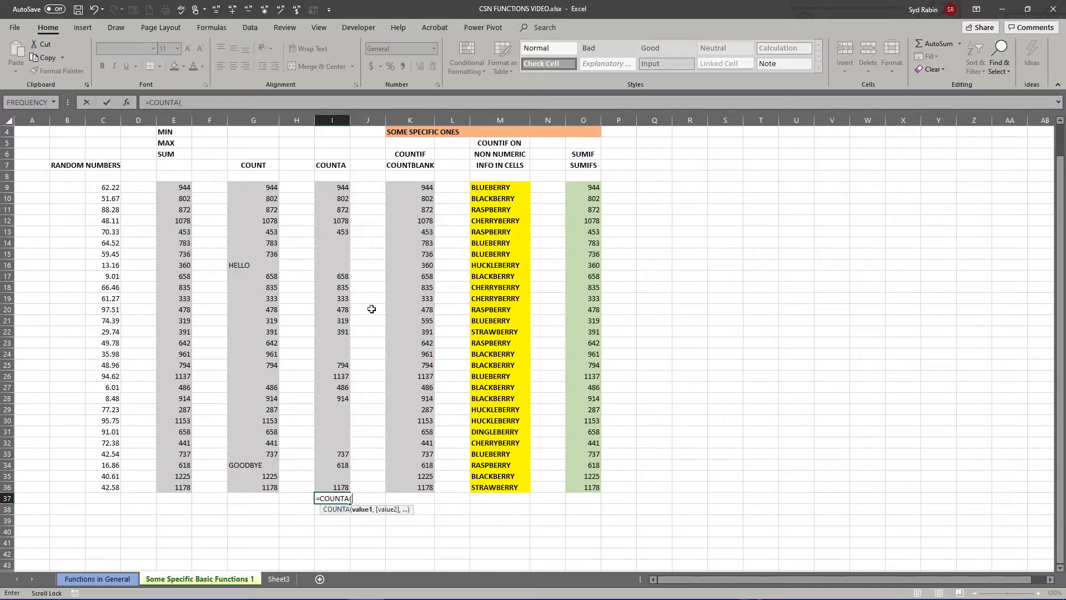
pyautogui.moveTo(339, 188); pyautogui.dragTo(339, 486)
pyautogui.moveTo(339, 486); pyautogui.dragTo(338, 487)
pyautogui.press('Return')
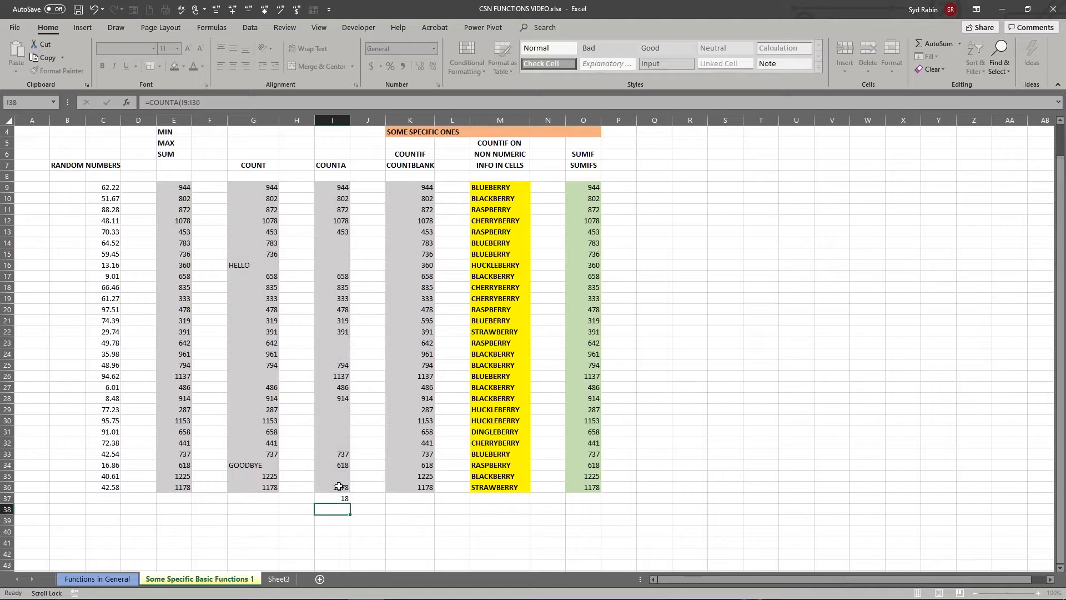
pyautogui.click(336, 500)
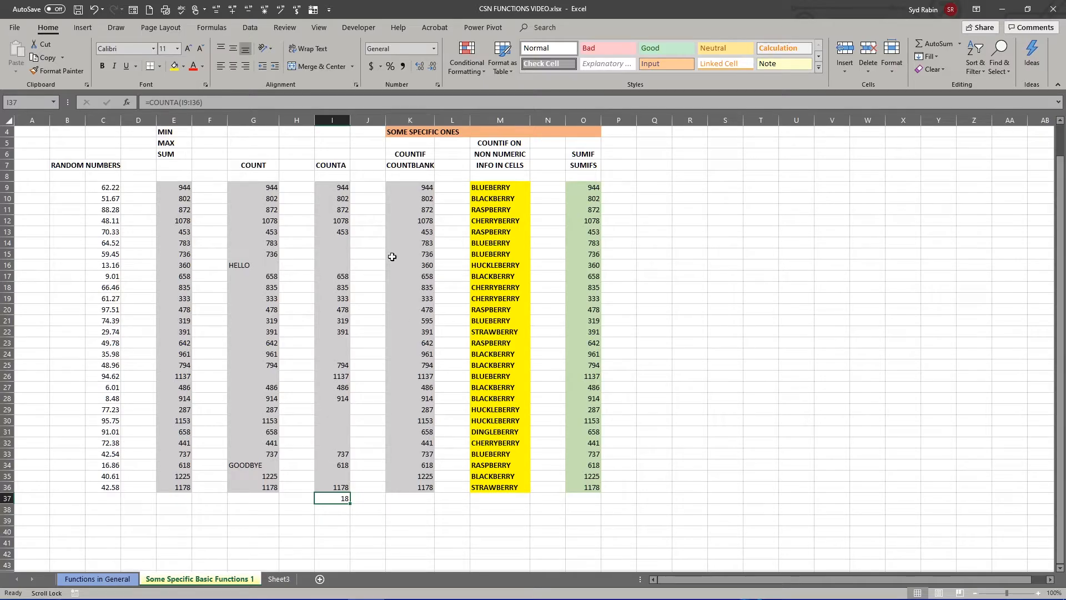
# - Enter =COUNTIF(K9:K36,">=595") in cell K37 to count the column's values of at least 595
pyautogui.click(414, 155)
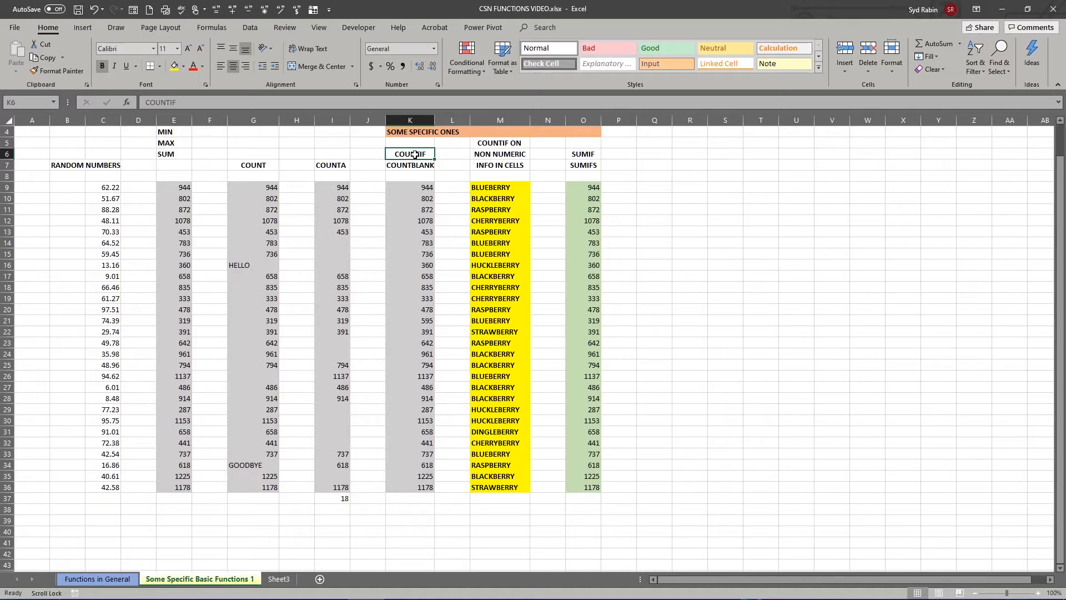
pyautogui.click(401, 496)
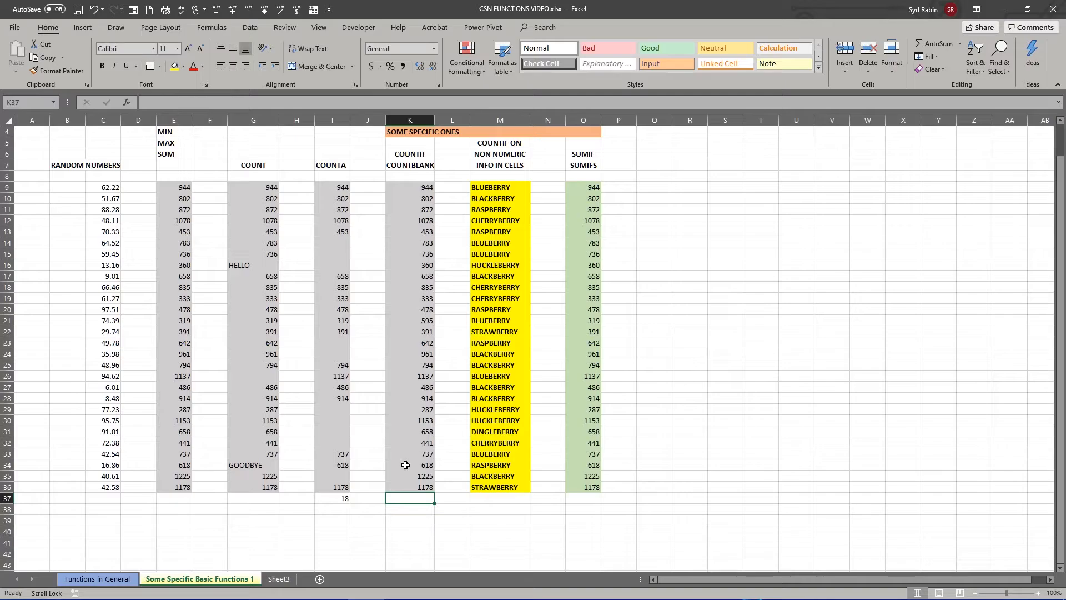
pyautogui.click(405, 321)
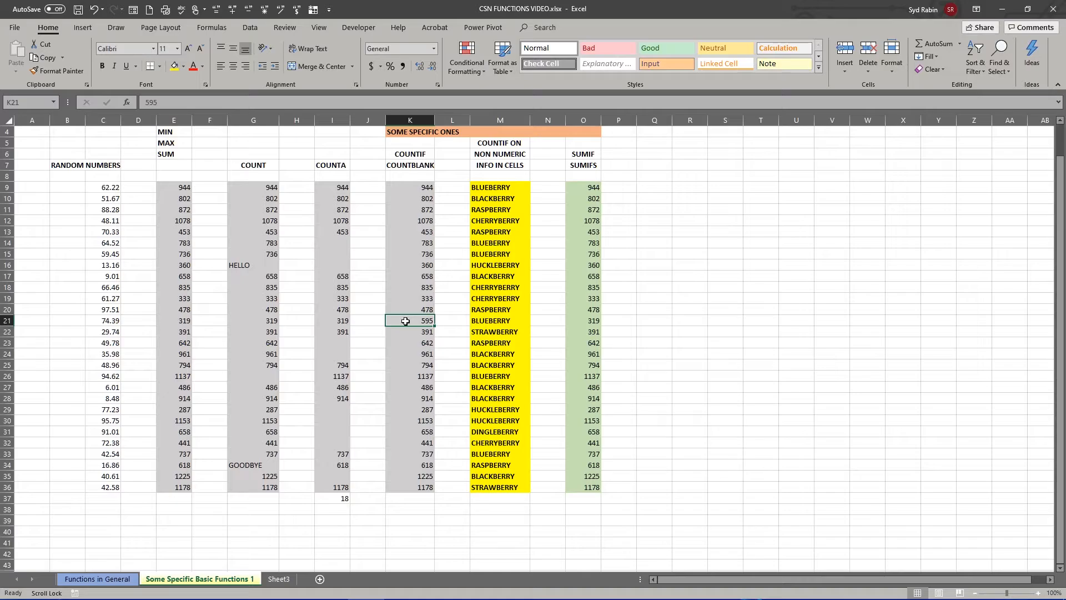
pyautogui.click(411, 497)
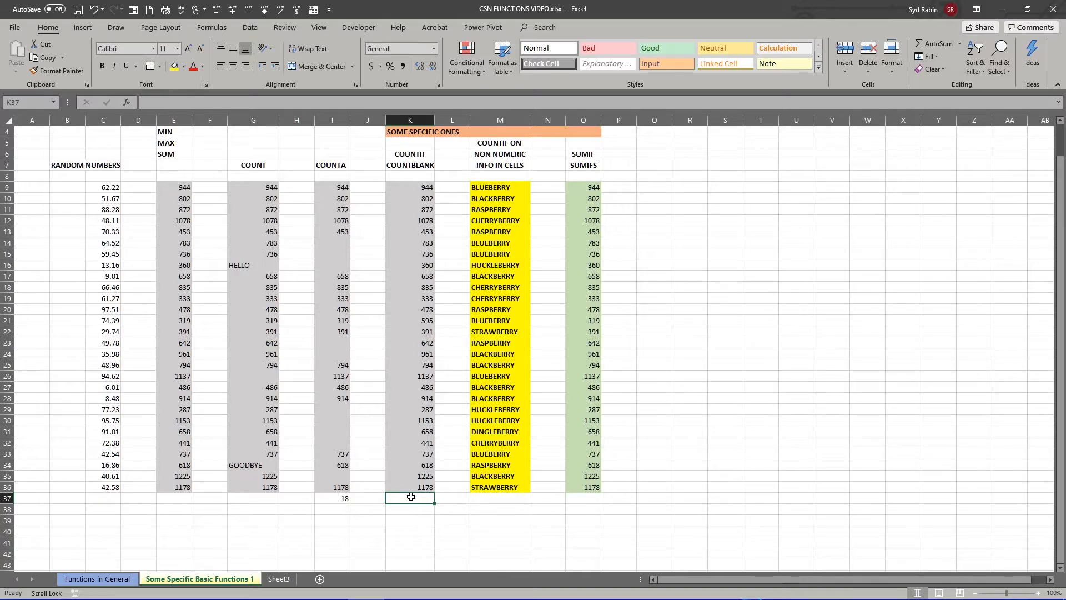
pyautogui.write('=')
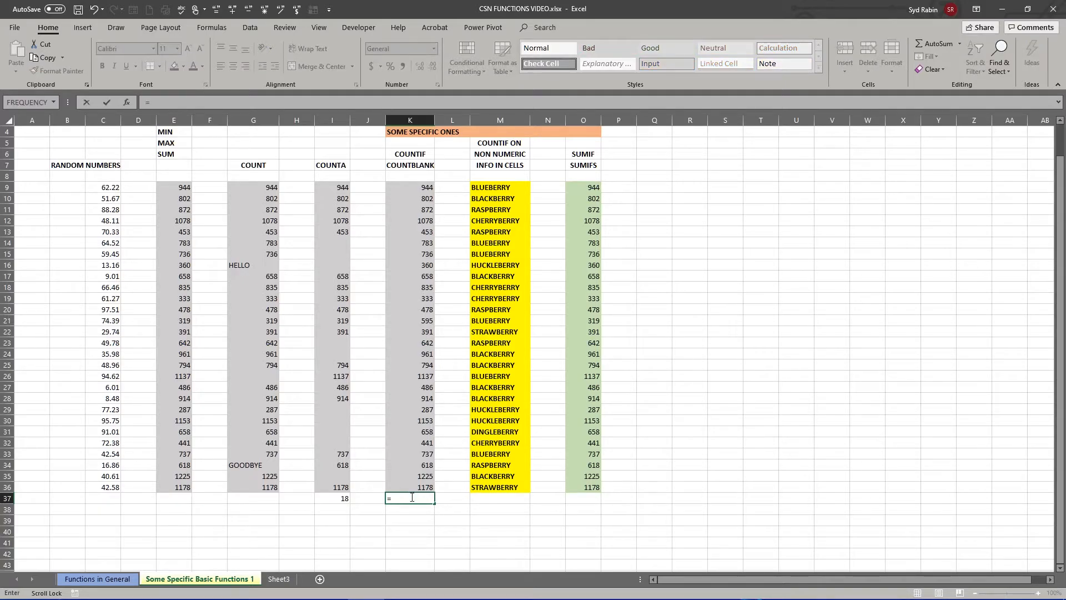
pyautogui.write('COUNT')
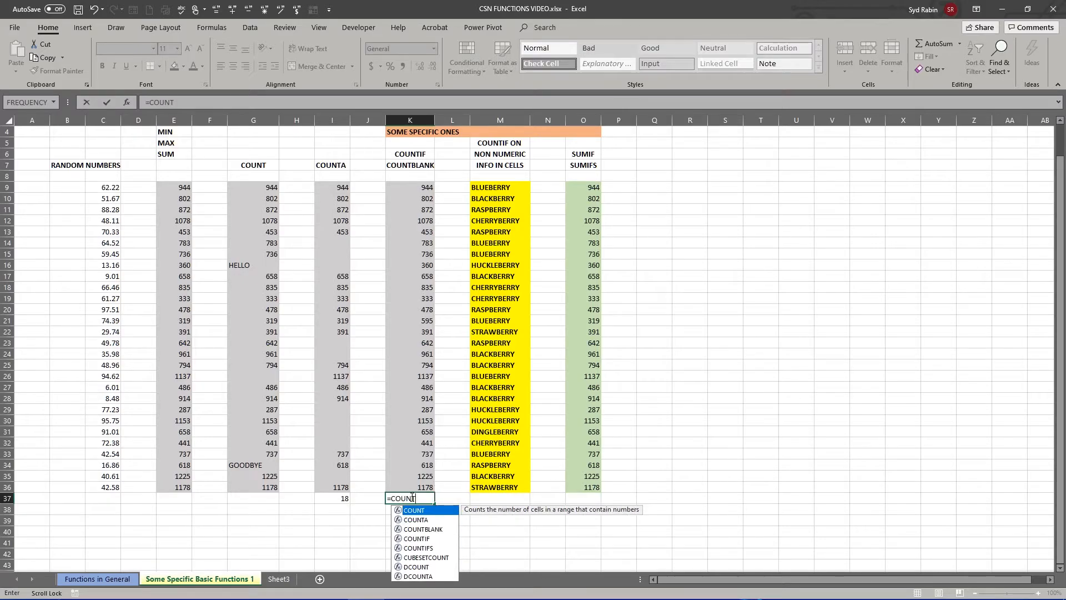
pyautogui.doubleClick(413, 538)
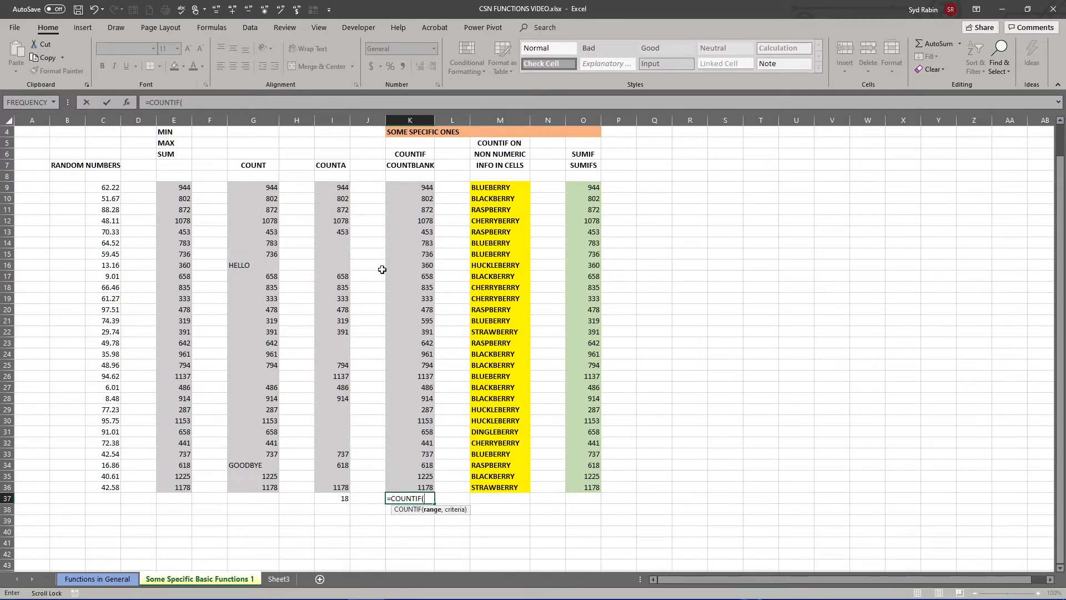
pyautogui.moveTo(415, 189); pyautogui.dragTo(410, 489)
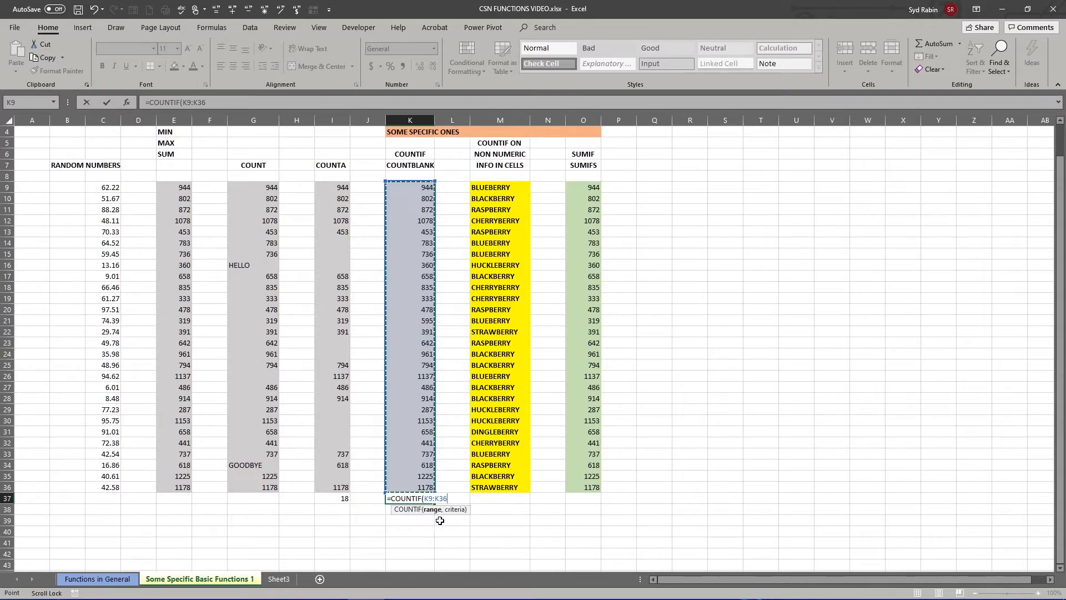
pyautogui.write(',">=')
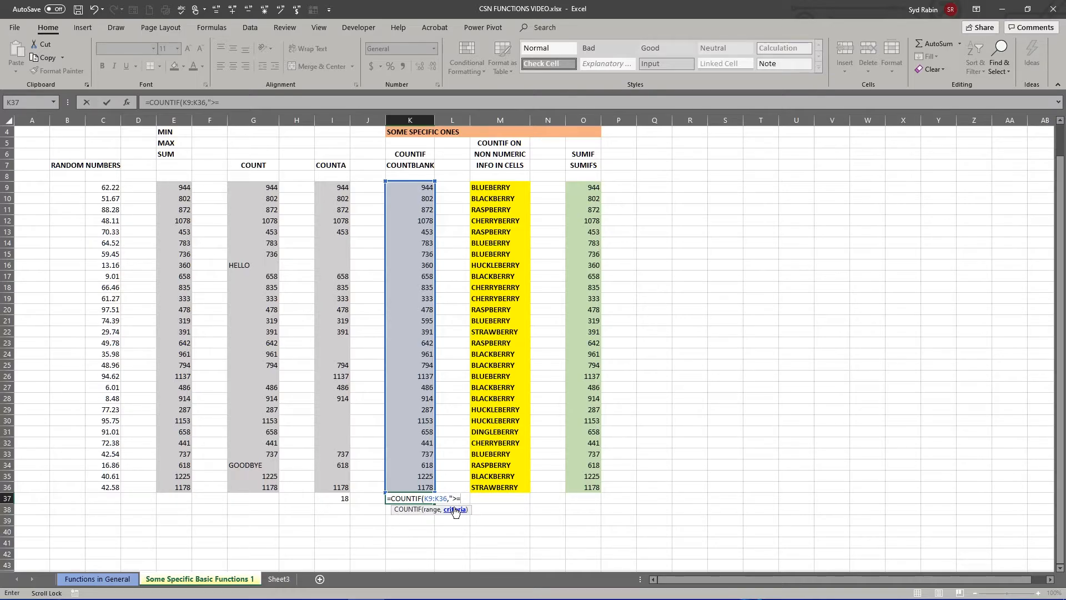
pyautogui.write('595")')
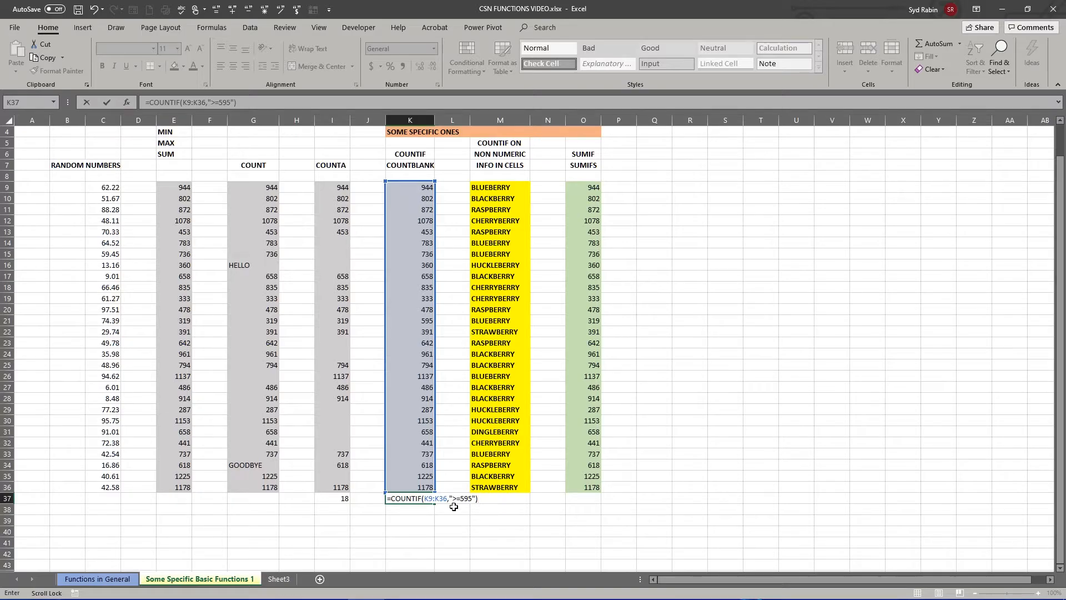
pyautogui.press('Return')
pyautogui.click(420, 500)
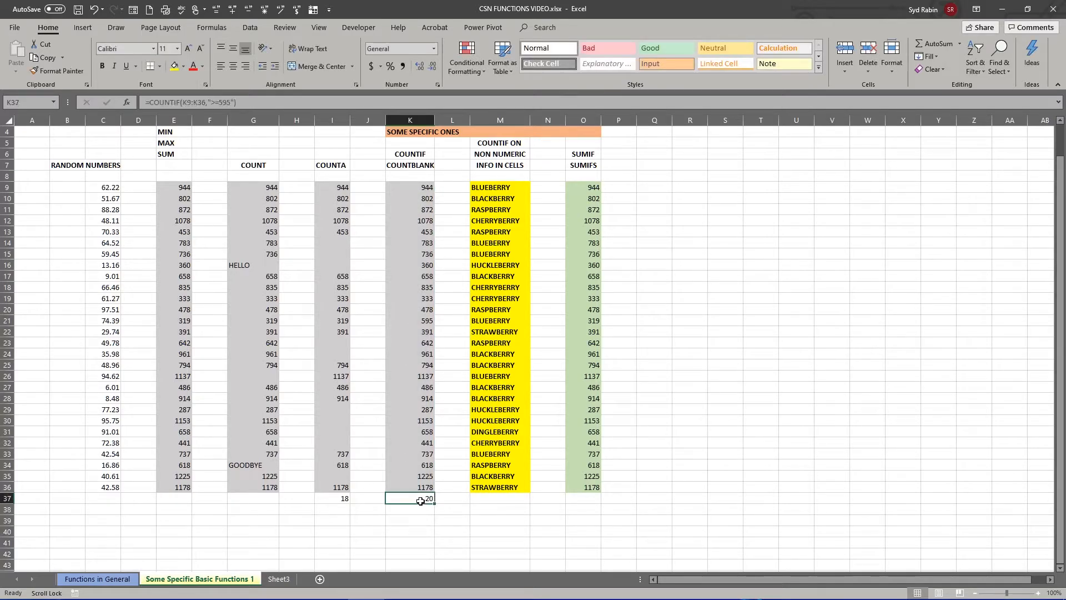
# - Change the COUNTIF criterion in K37 to ">595" so that values equal to 595 are excluded
pyautogui.moveTo(410, 191); pyautogui.dragTo(431, 487)
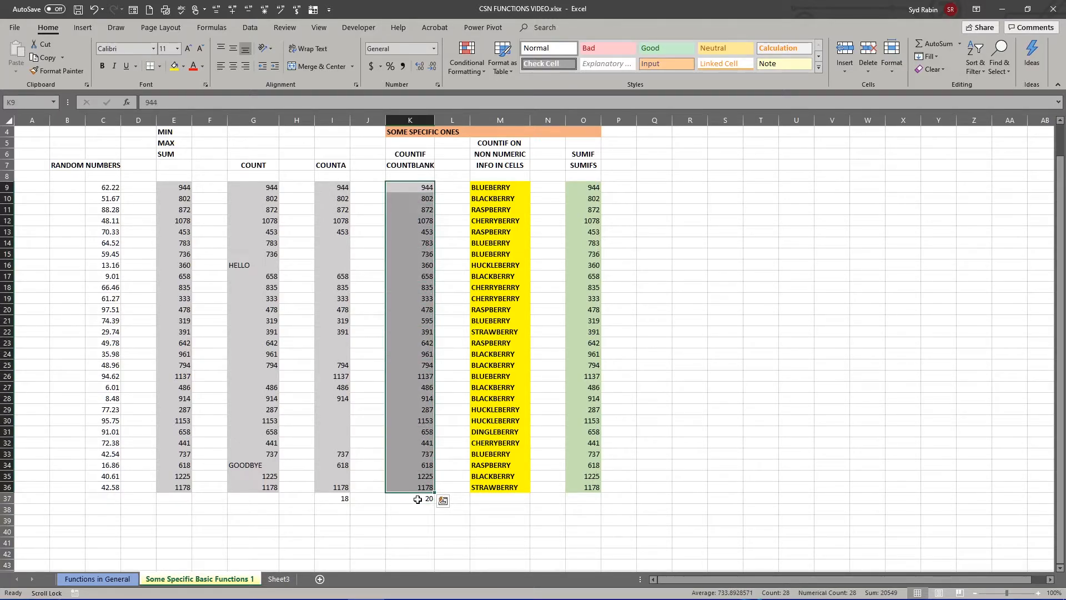
pyautogui.click(417, 498)
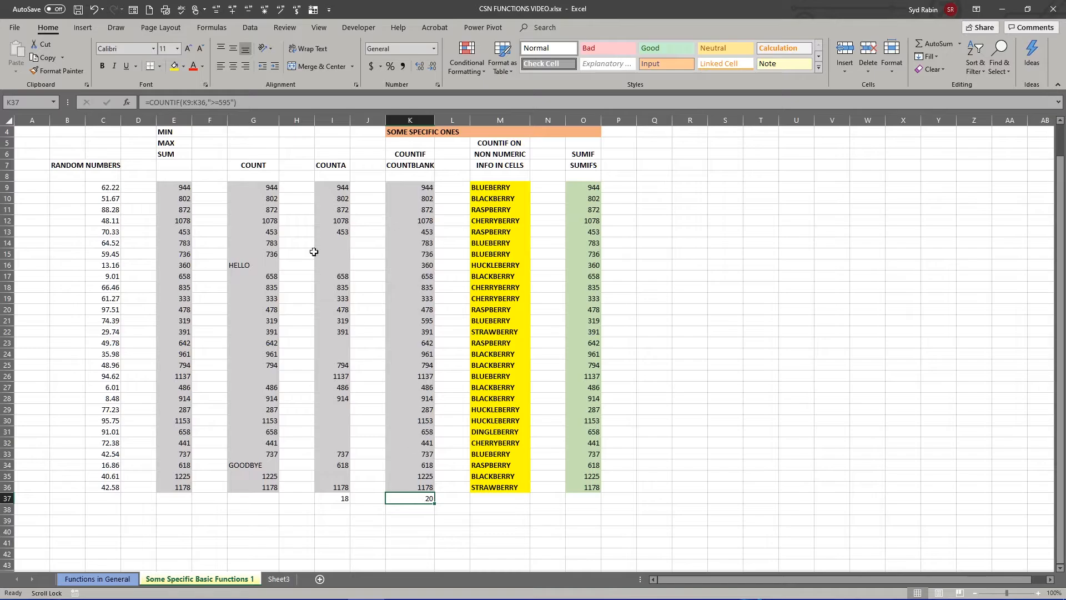
pyautogui.click(215, 103)
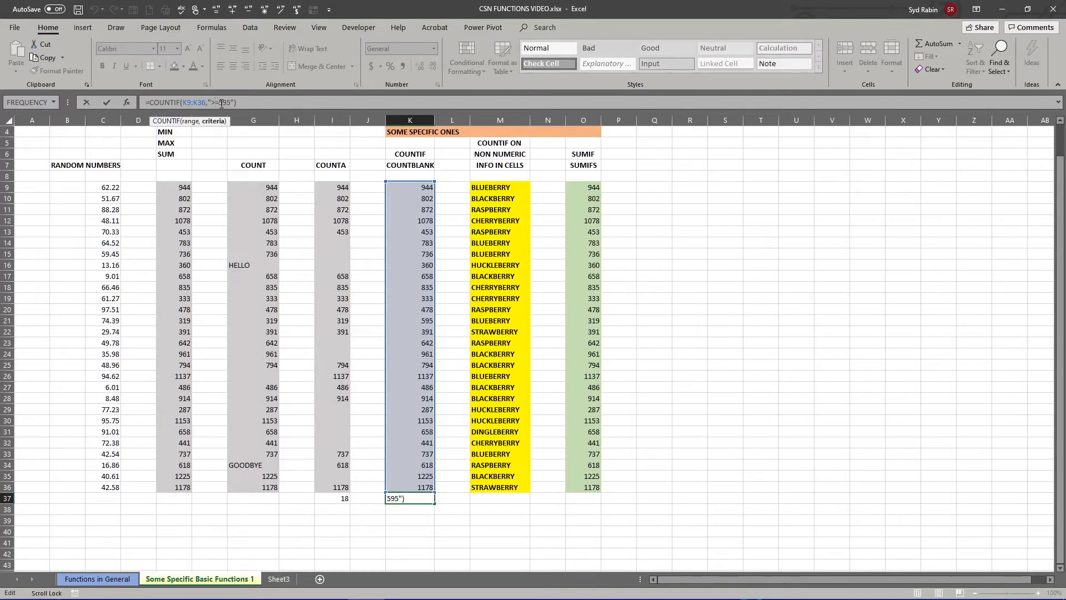
pyautogui.press('BackSpace')
pyautogui.press('Return')
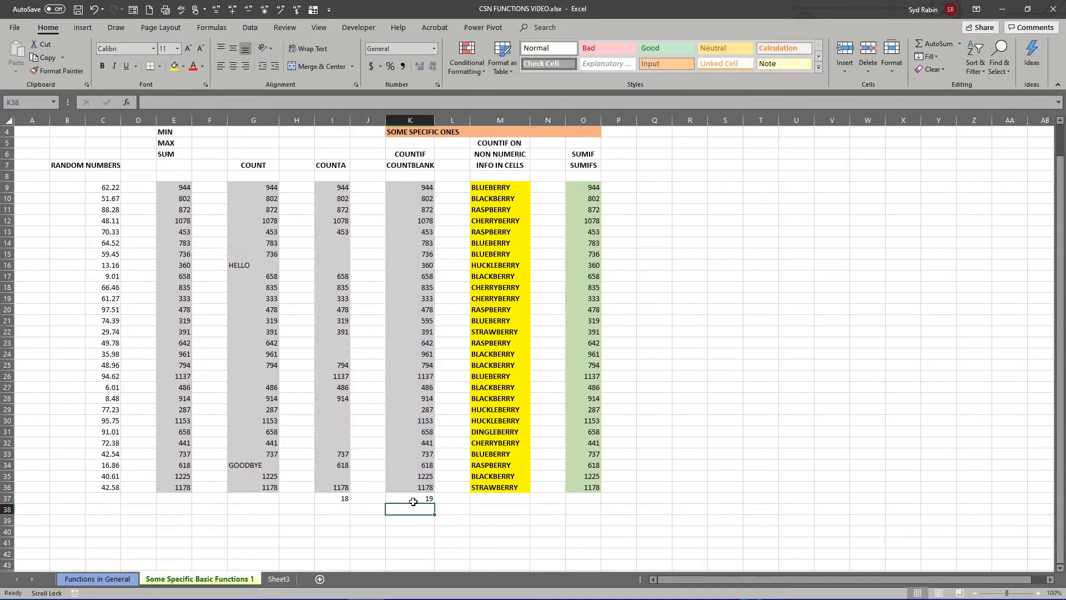
pyautogui.click(414, 499)
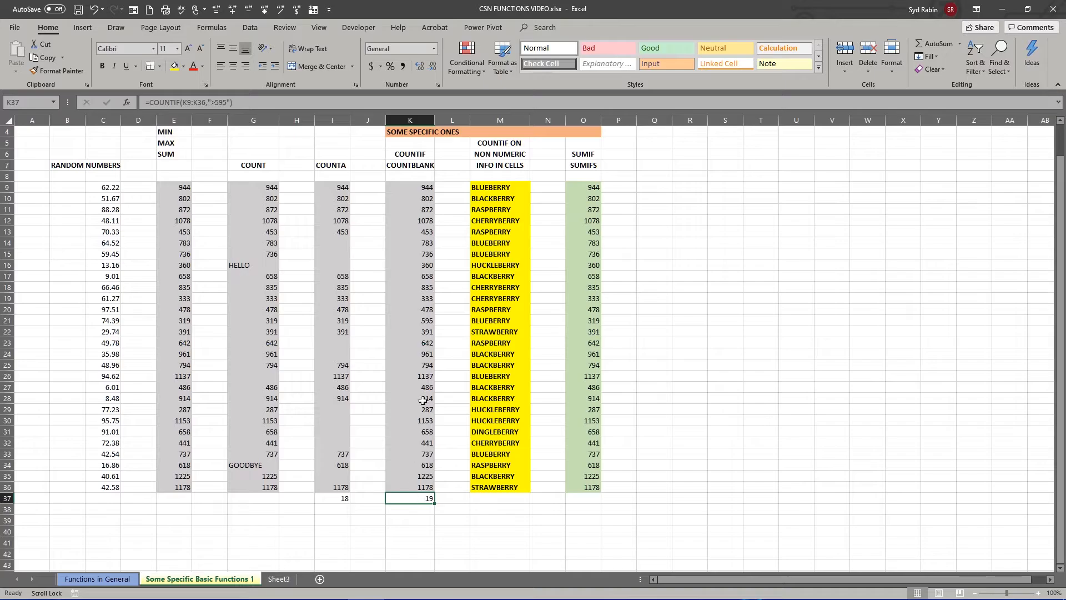
pyautogui.click(414, 323)
pyautogui.click(403, 499)
# - Clear the COUNTIF formula from cell K37
pyautogui.click(411, 165)
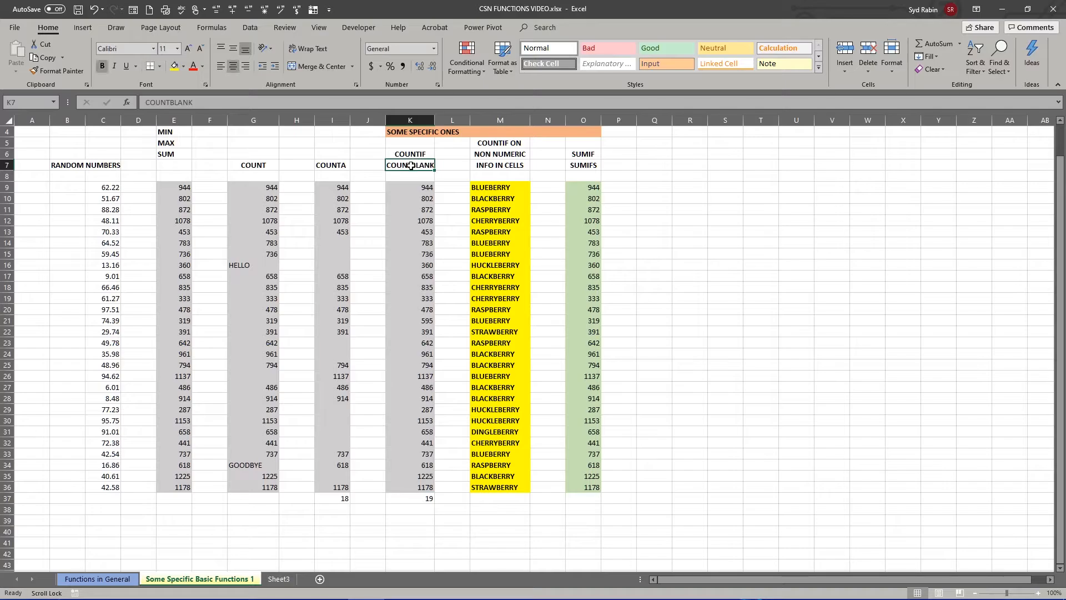
pyautogui.click(404, 498)
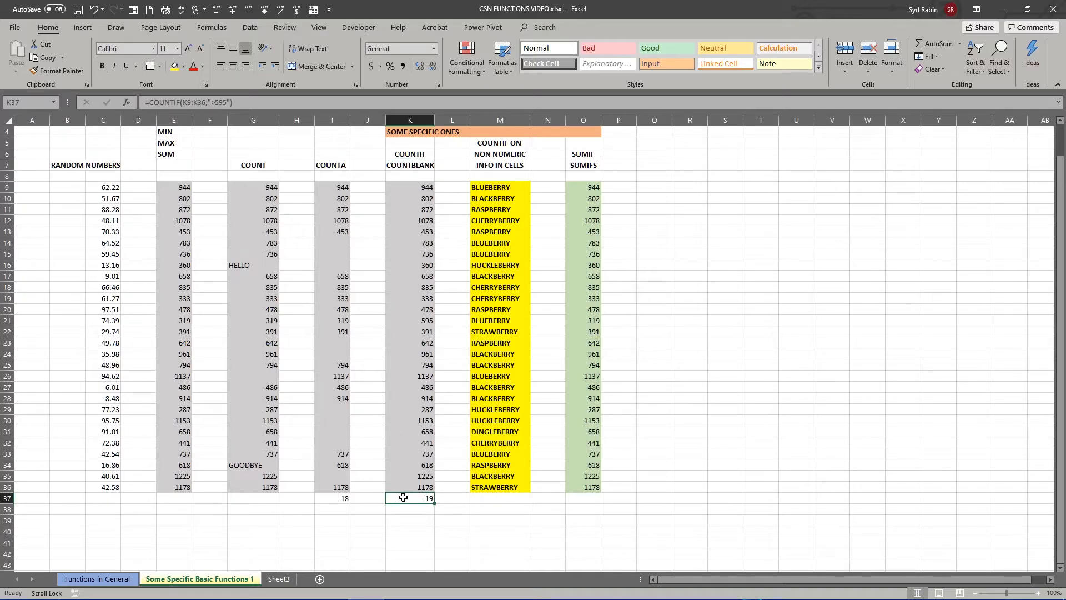
pyautogui.press('Delete')
# - Clear cells K13:K14, K20:K22, K28, K32 and K34:K35 in the COUNTBLANK column to create blanks
pyautogui.moveTo(415, 232); pyautogui.dragTo(416, 240)
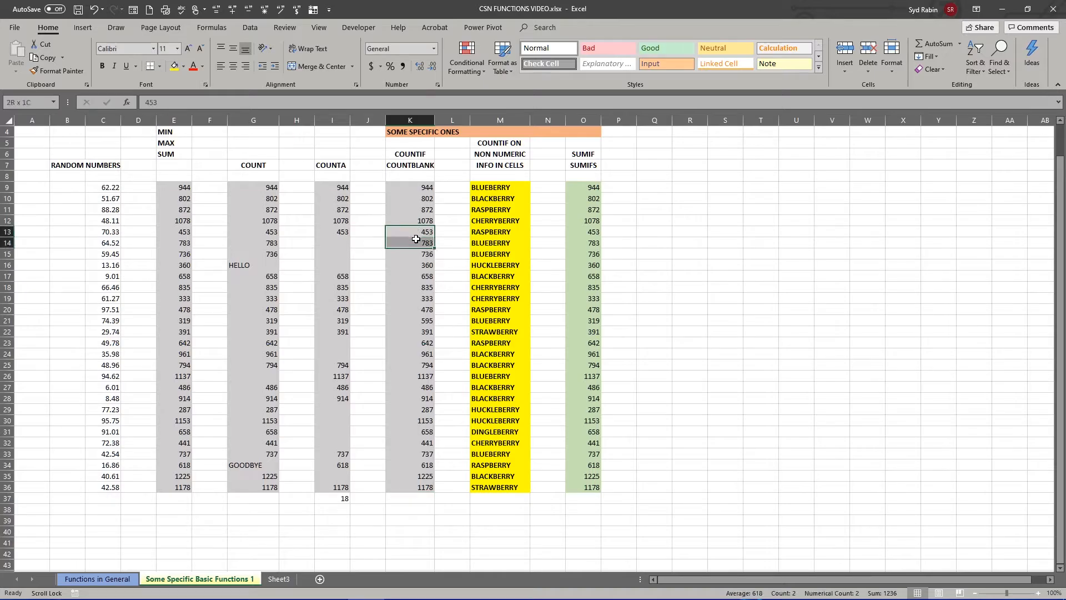
pyautogui.press('Delete')
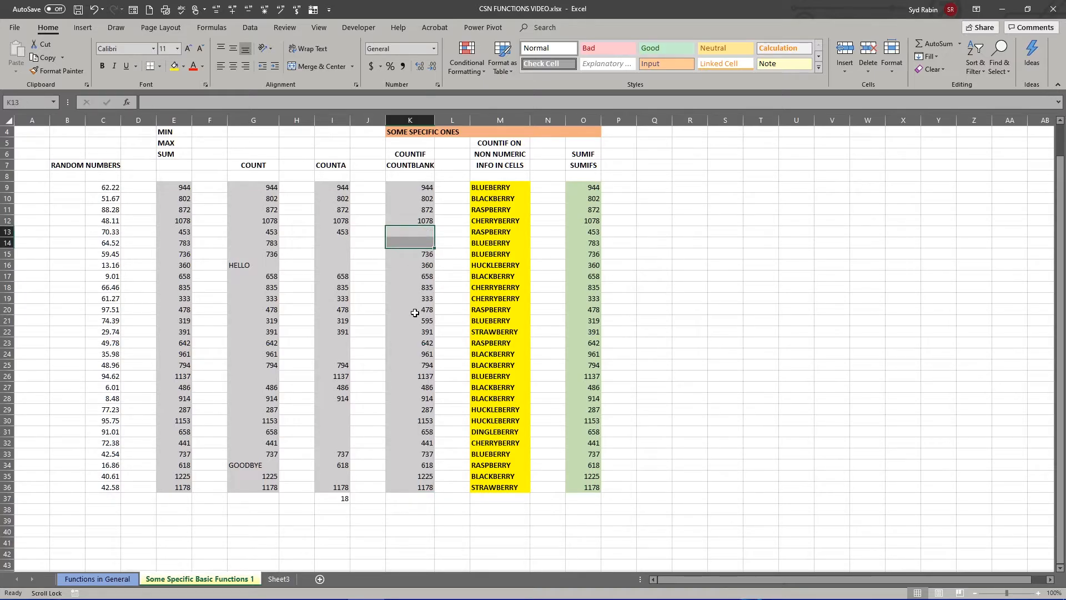
pyautogui.moveTo(414, 309); pyautogui.dragTo(415, 330)
pyautogui.press('Delete')
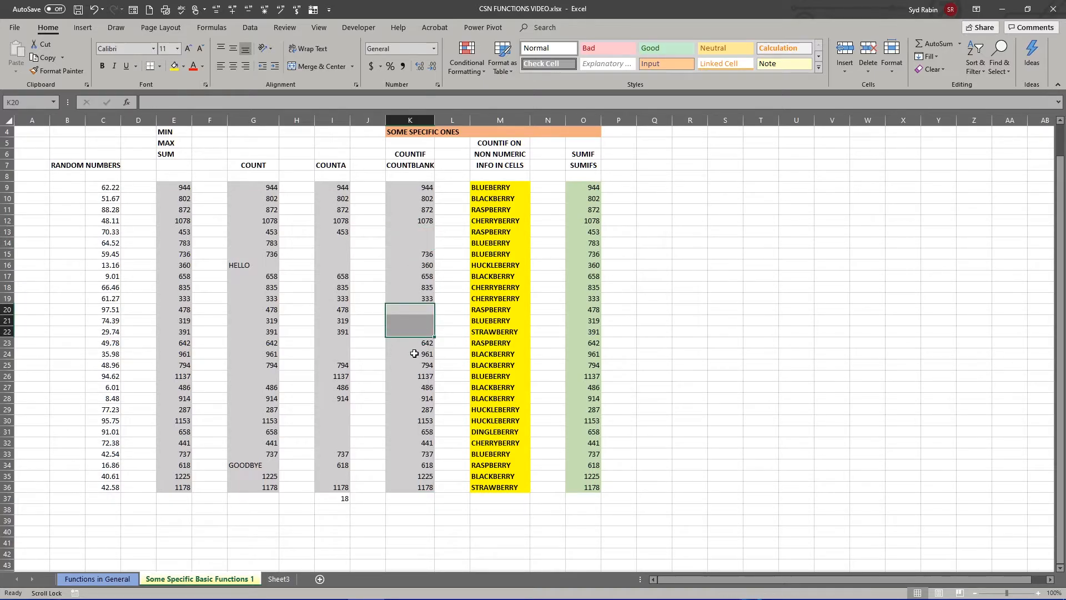
pyautogui.click(411, 399)
pyautogui.press('Delete')
pyautogui.click(415, 443)
pyautogui.press('Delete')
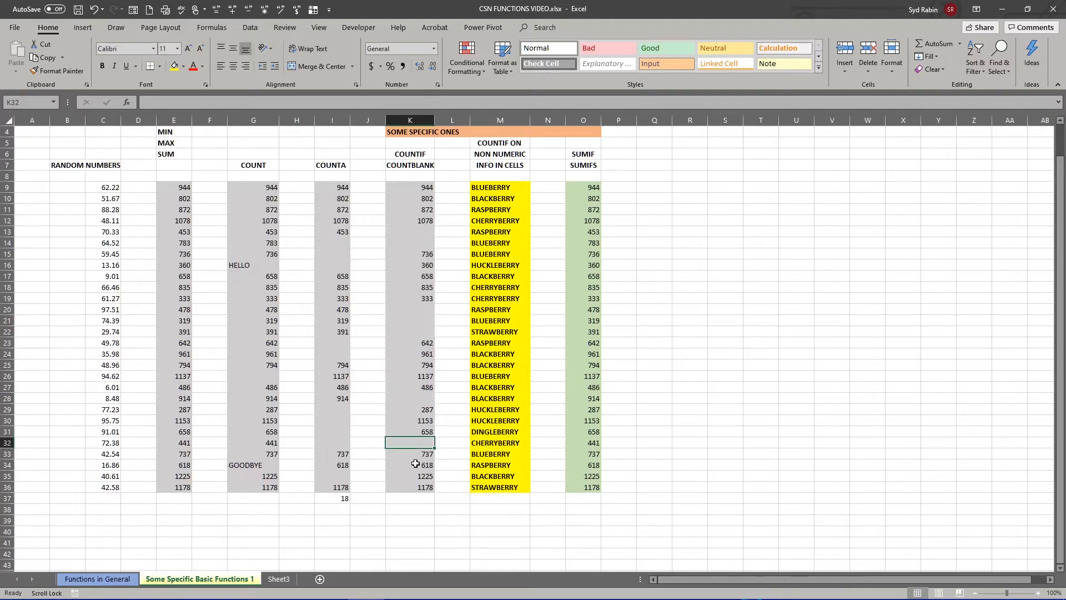
pyautogui.moveTo(418, 468); pyautogui.dragTo(417, 478)
pyautogui.press('Delete')
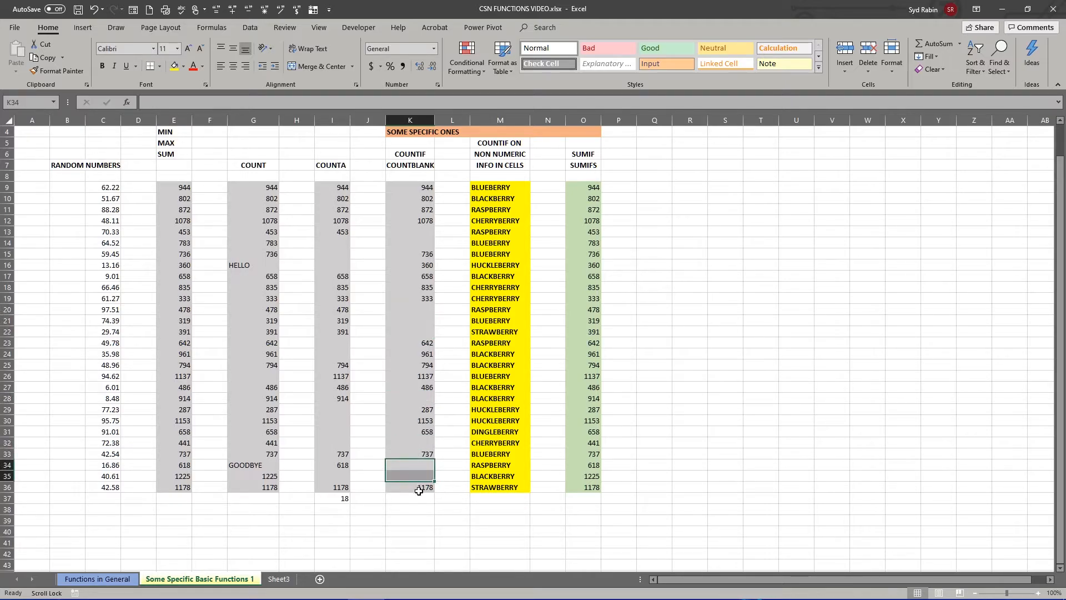
# - Enter =COUNTBLANK(K9:K36) in cell K37 to count the empty cells of the column
pyautogui.click(410, 501)
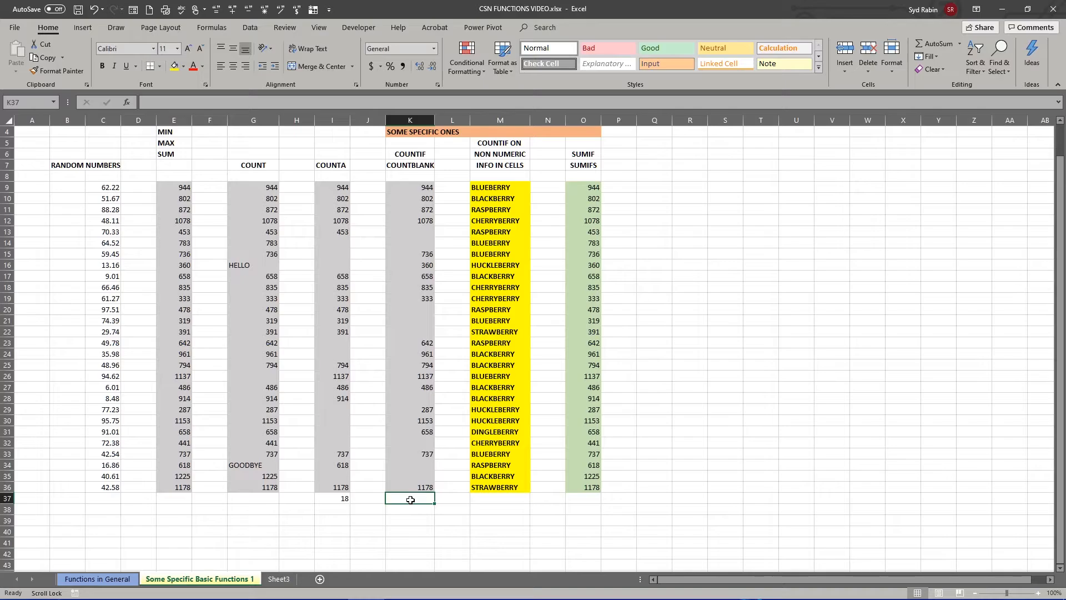
pyautogui.write('=COUNT')
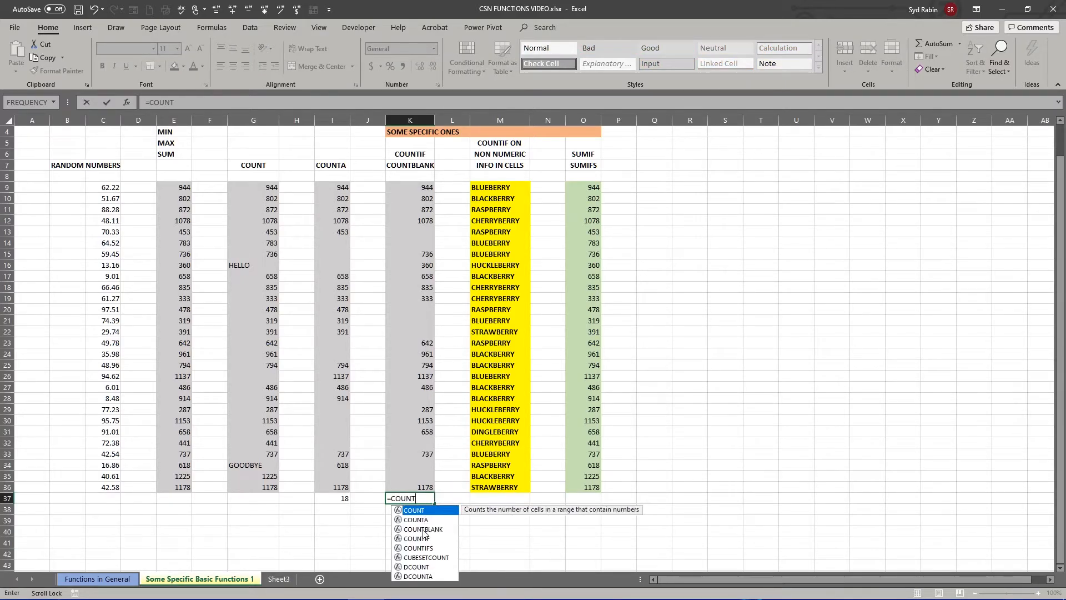
pyautogui.doubleClick(423, 531)
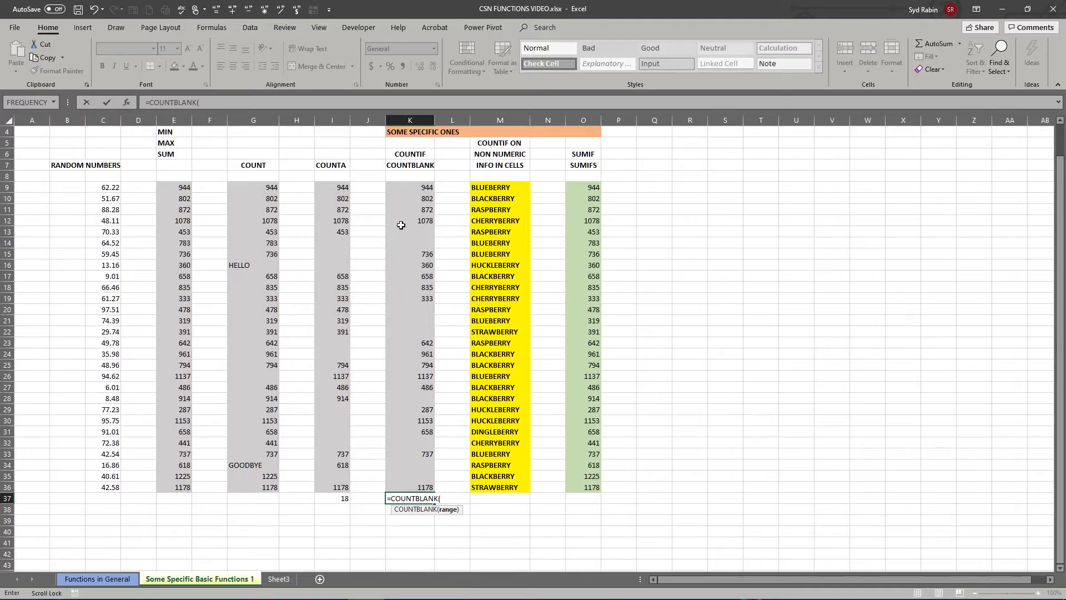
pyautogui.moveTo(410, 188); pyautogui.dragTo(414, 484)
pyautogui.press('Return')
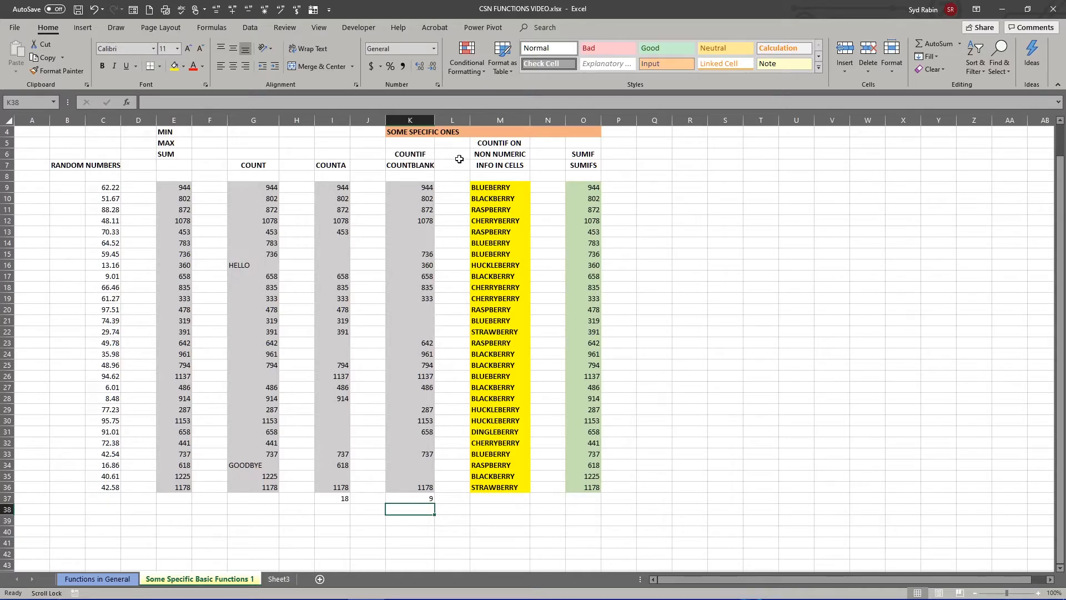
# - Examine the berry names in M9:M36 as non-numeric data for a COUNTIF example
pyautogui.click(410, 155)
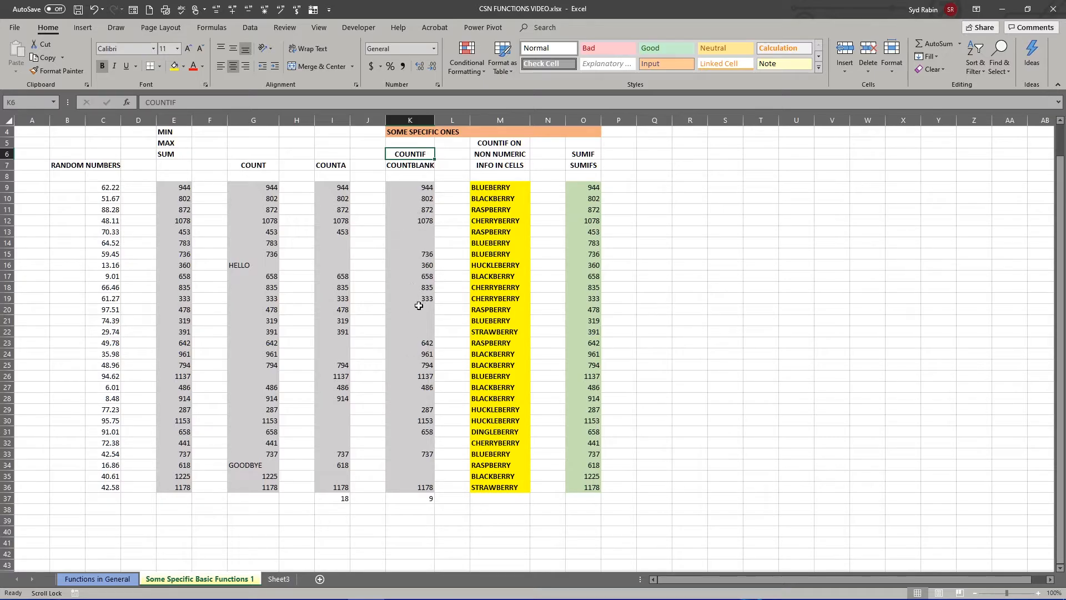
pyautogui.click(492, 187)
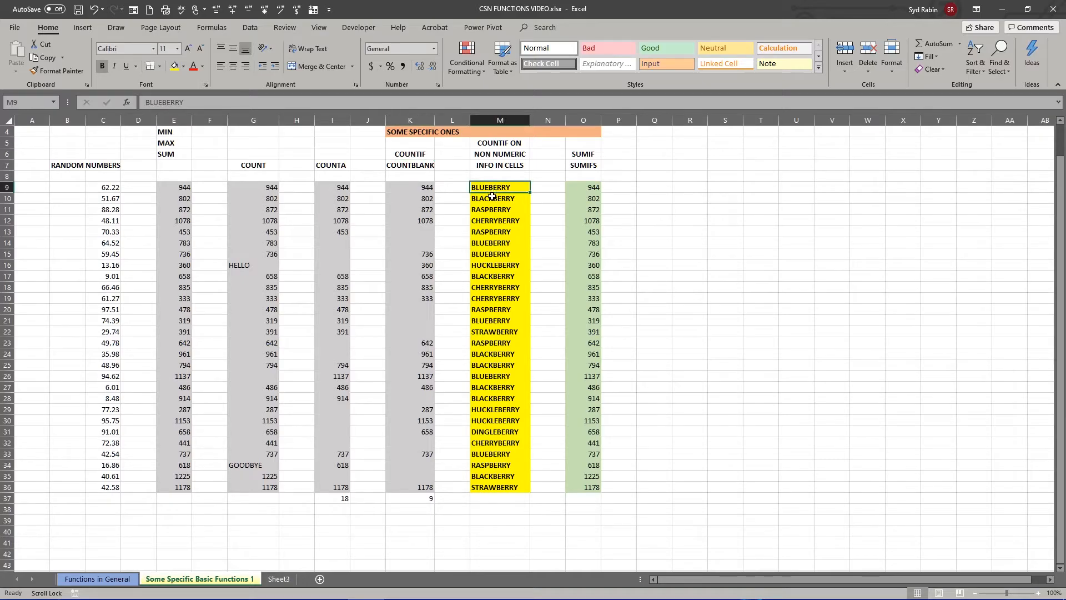
pyautogui.click(491, 198)
pyautogui.click(491, 208)
pyautogui.moveTo(493, 187); pyautogui.dragTo(504, 488)
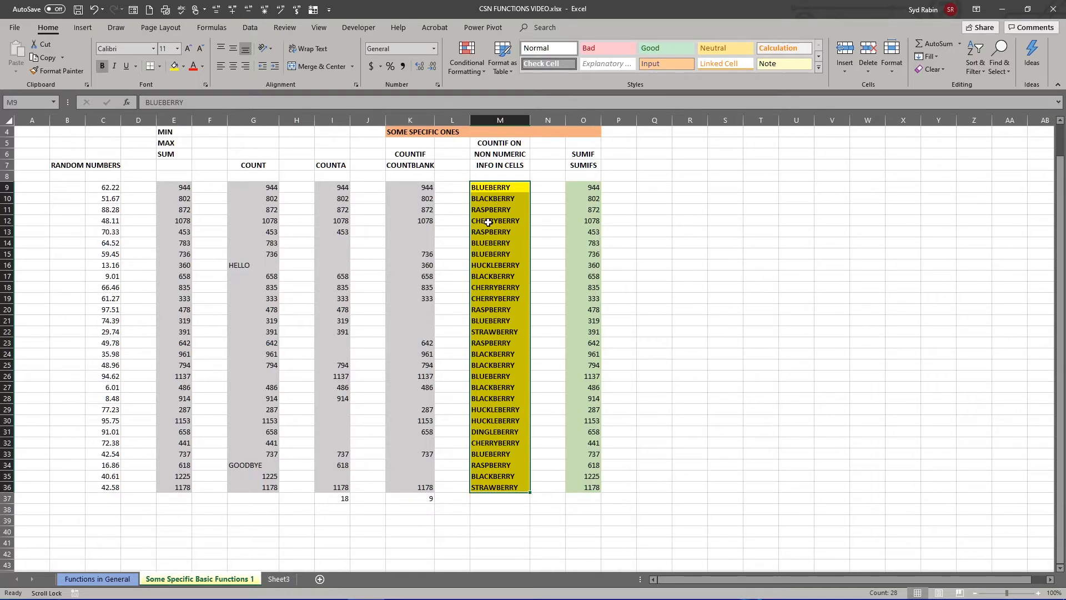
pyautogui.click(484, 267)
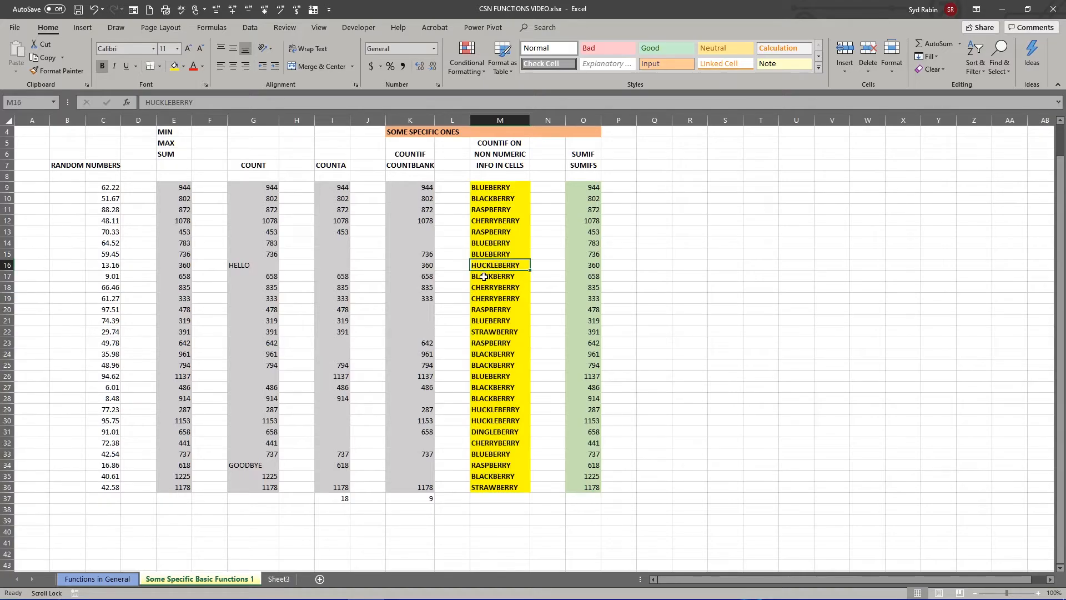
pyautogui.click(490, 334)
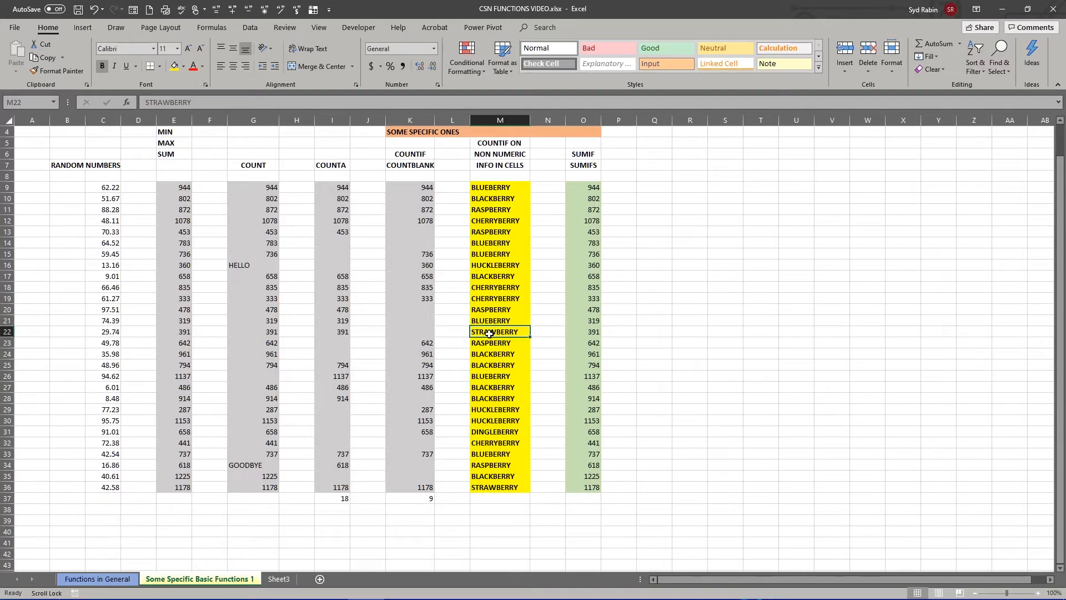
pyautogui.click(490, 433)
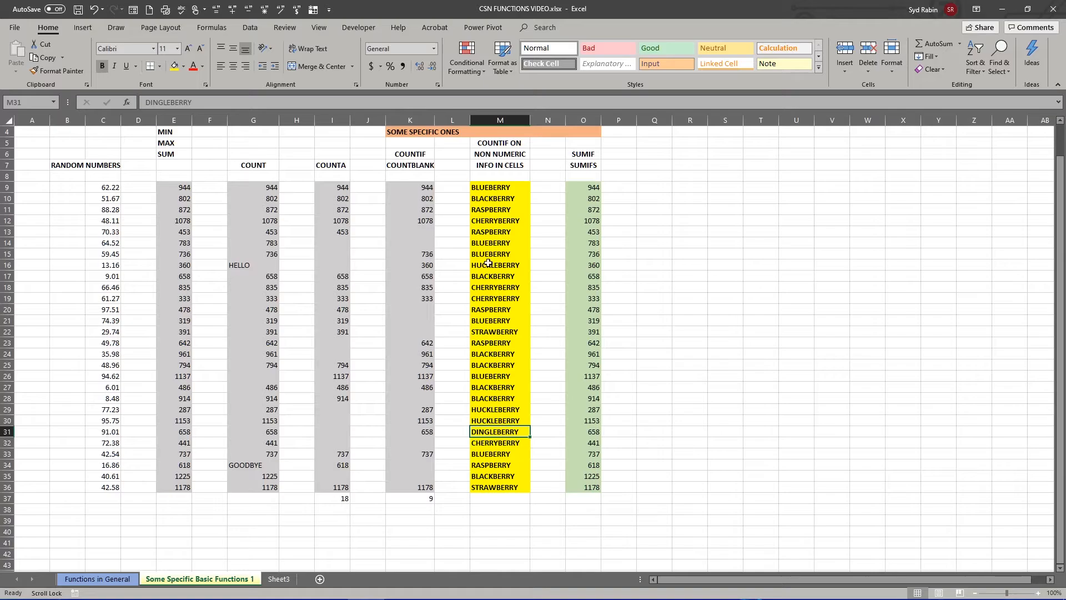
# - Enter =COUNTIF(M9:M36,"RASPBERRY") in cell M37 to count the raspberry entries
pyautogui.click(496, 499)
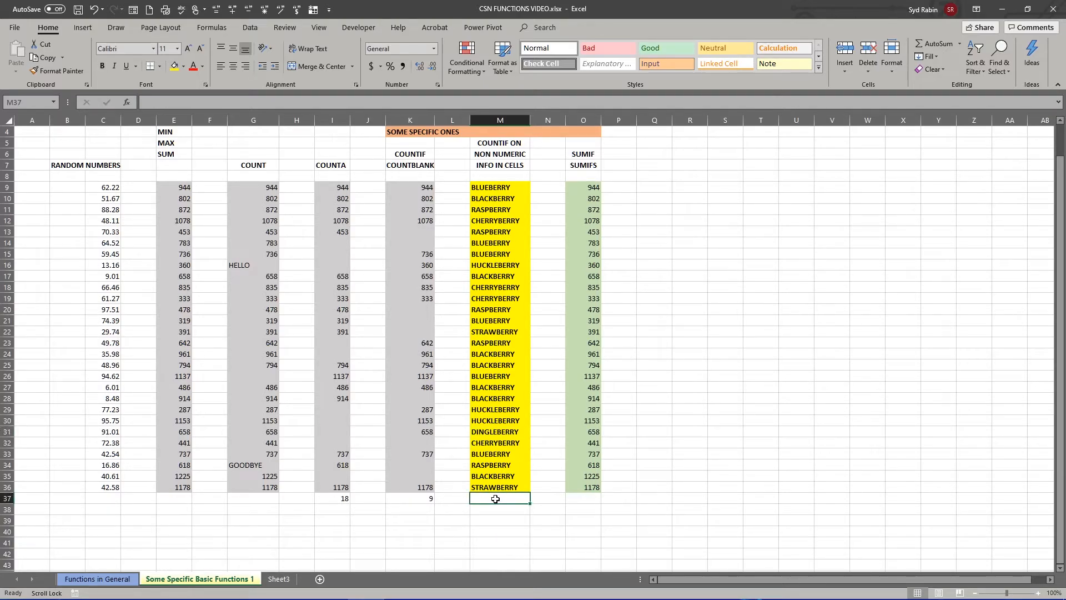
pyautogui.write('=COUNT')
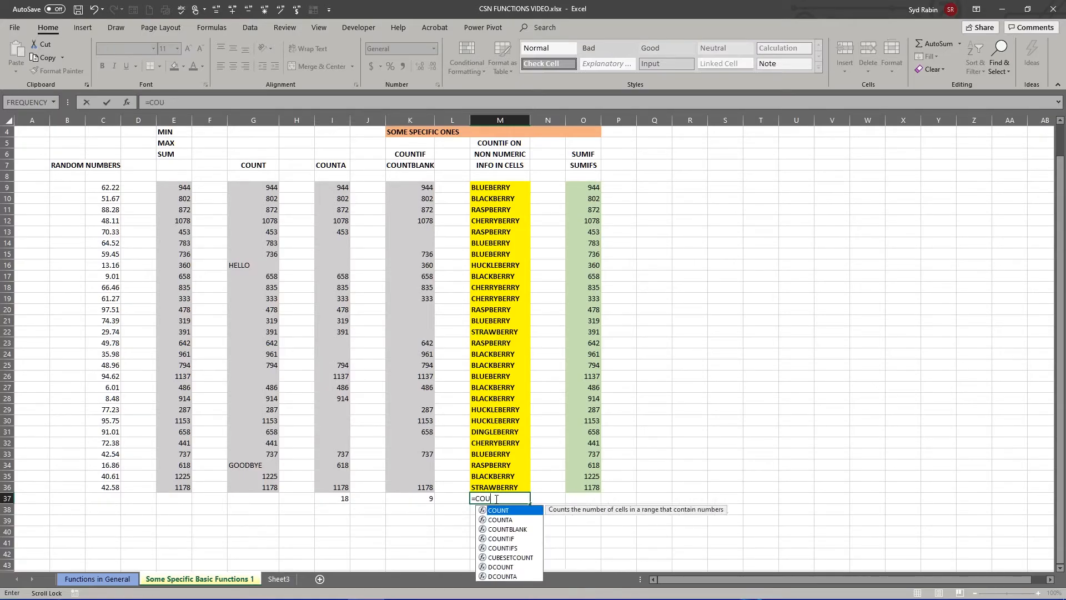
pyautogui.doubleClick(492, 539)
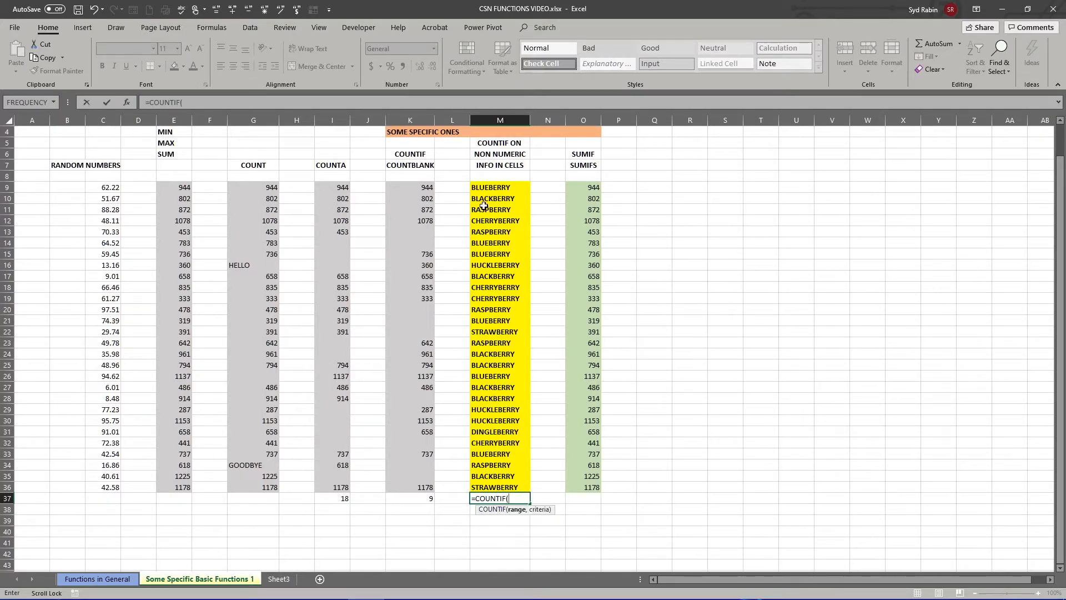
pyautogui.moveTo(489, 188); pyautogui.dragTo(499, 485)
pyautogui.write(',"RASPBERRY')
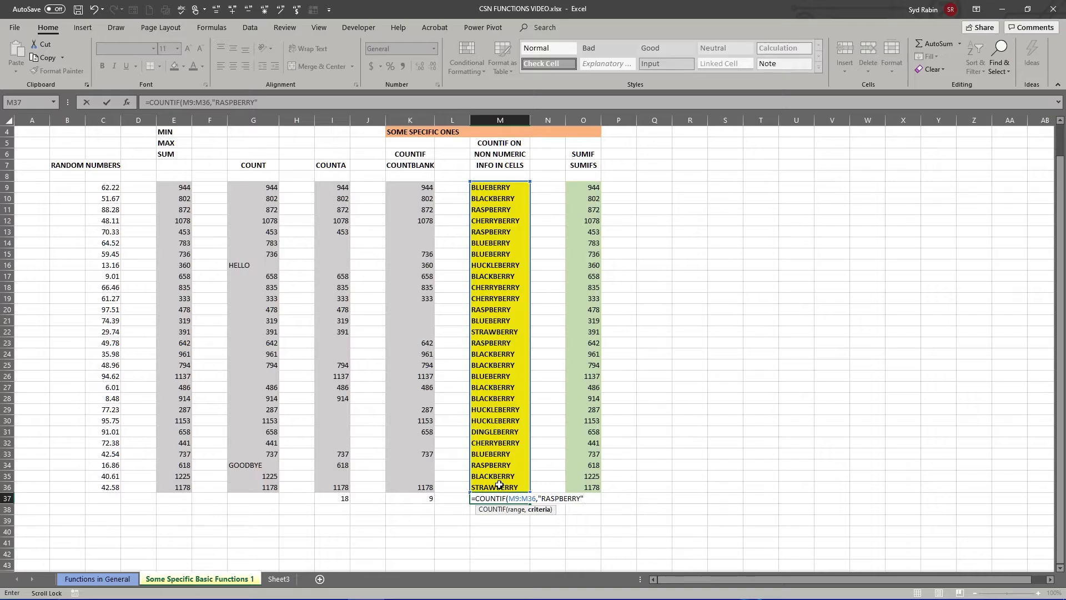
pyautogui.write(')')
pyautogui.press('Return')
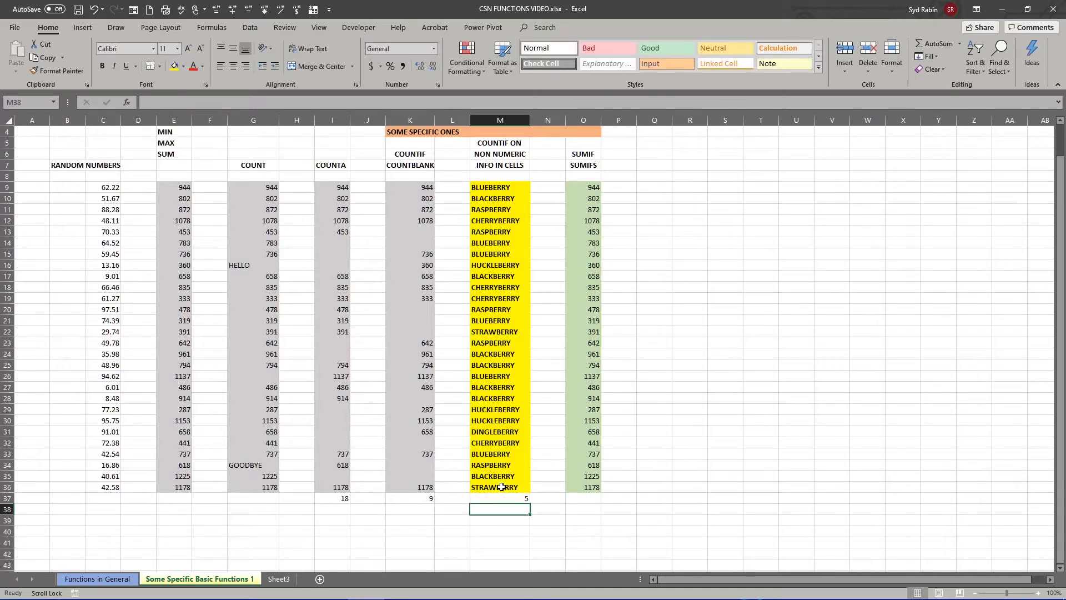
# - Check the COUNTIF formula in M37 by selecting all the RASPBERRY cells in column M together
pyautogui.click(507, 501)
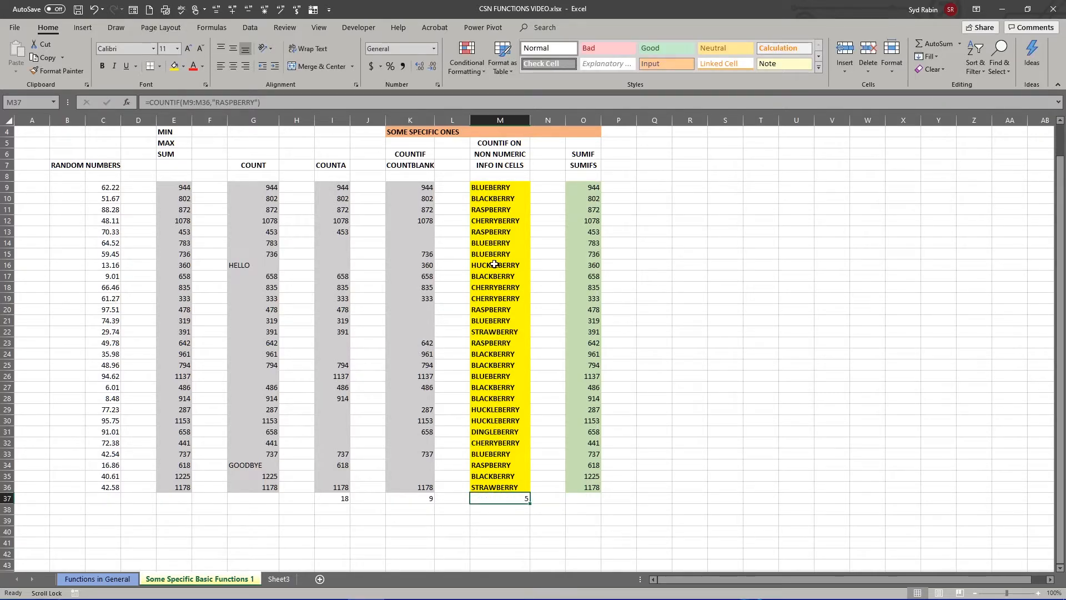
pyautogui.click(482, 232)
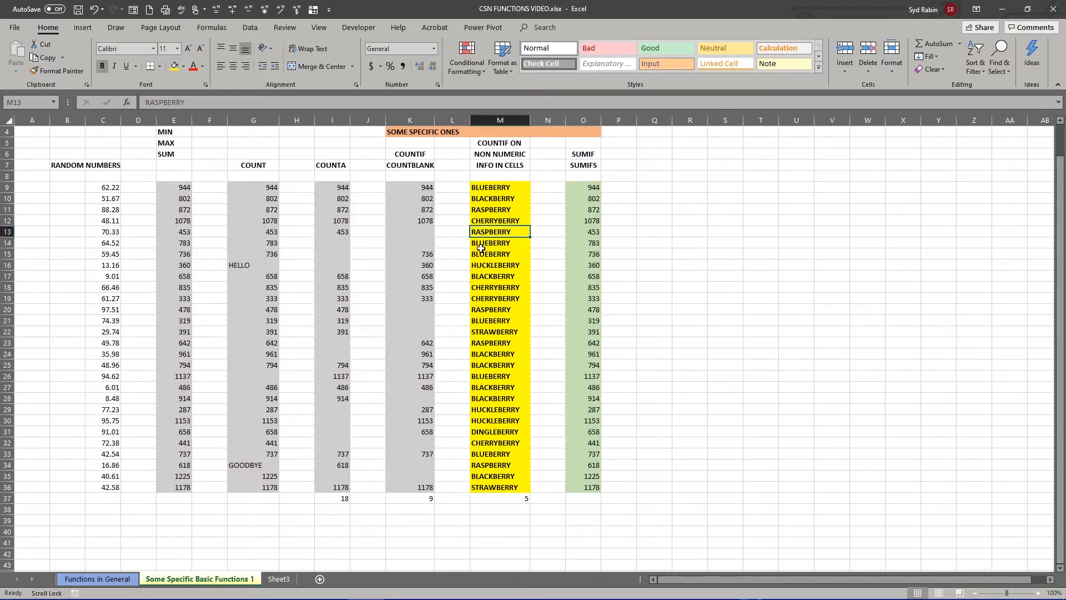
pyautogui.keyDown('ctrl'); pyautogui.click(484, 311); pyautogui.keyUp('ctrl')
pyautogui.keyDown('ctrl'); pyautogui.click(484, 345); pyautogui.keyUp('ctrl')
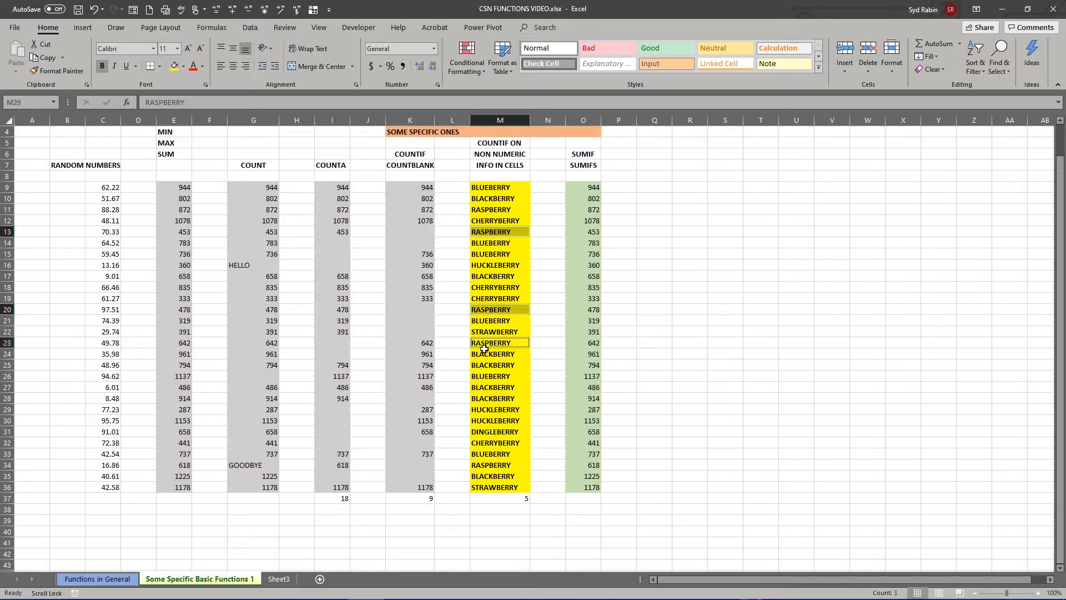
pyautogui.keyDown('ctrl'); pyautogui.click(485, 466); pyautogui.keyUp('ctrl')
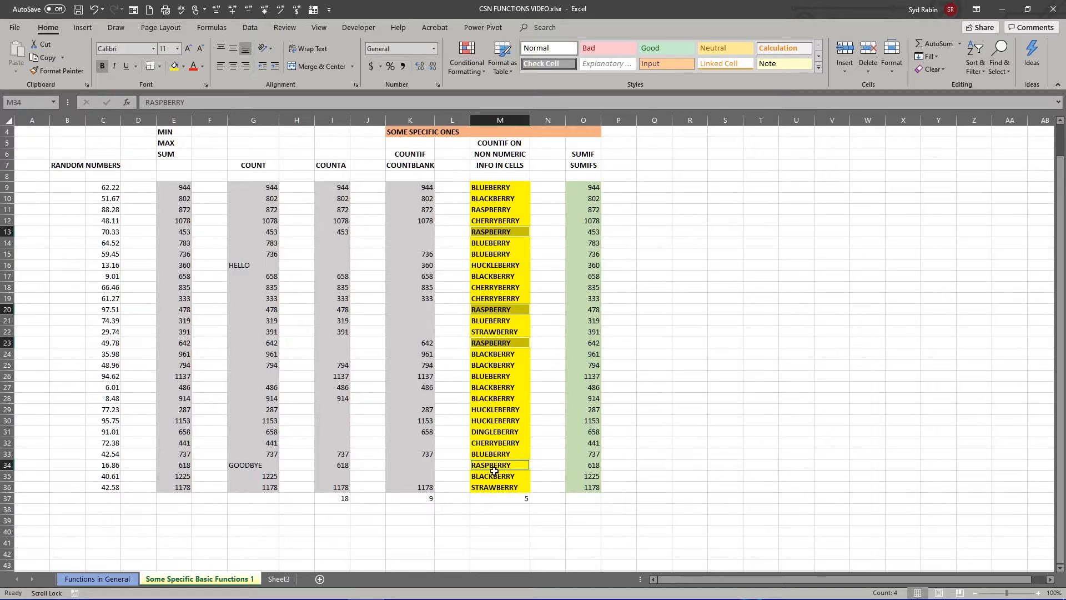
pyautogui.keyDown('ctrl'); pyautogui.click(494, 210); pyautogui.keyUp('ctrl')
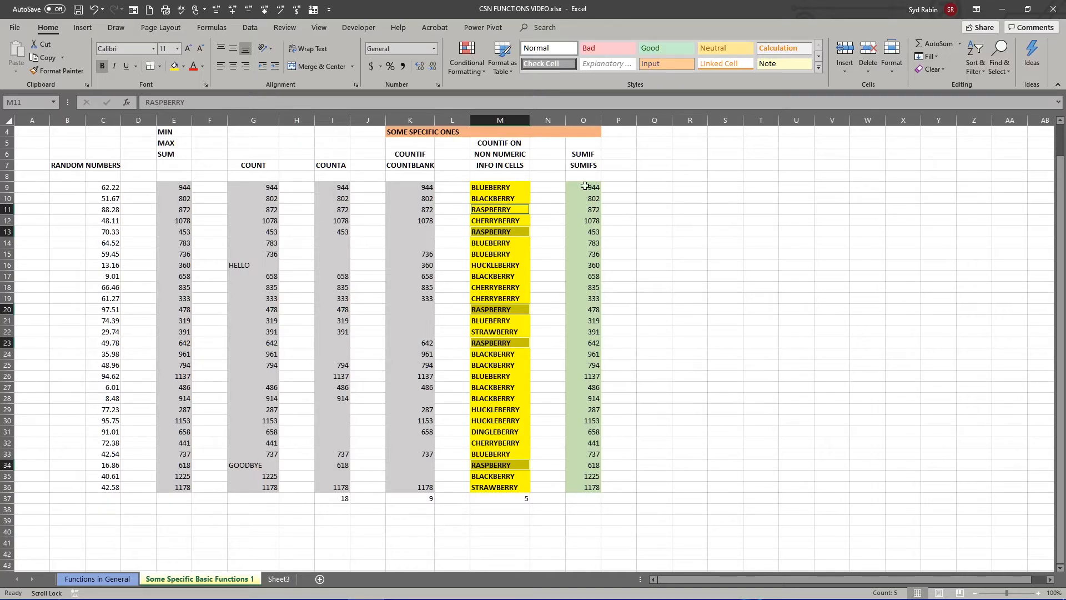
# - Enter =SUMIF(O9:O36,">600") in cell O37 to add only the column's values above 600
pyautogui.click(580, 154)
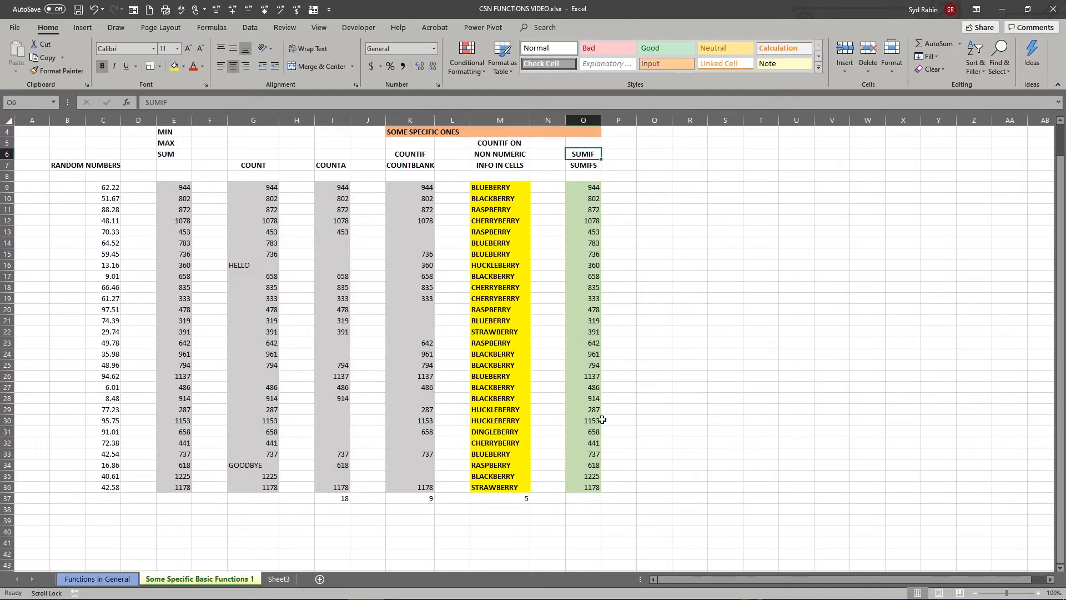
pyautogui.click(586, 499)
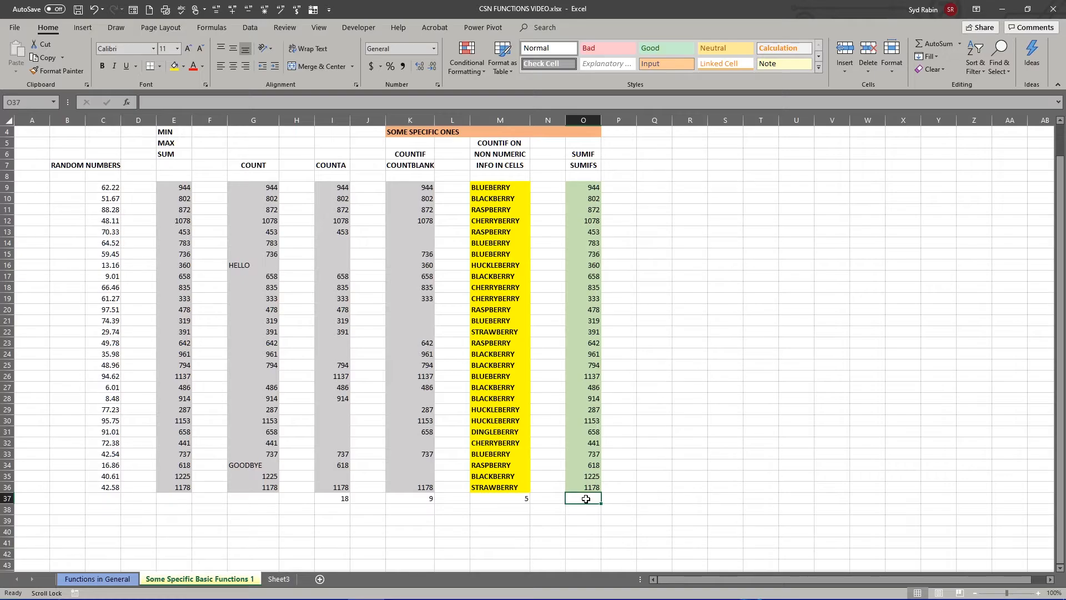
pyautogui.write('=SUM')
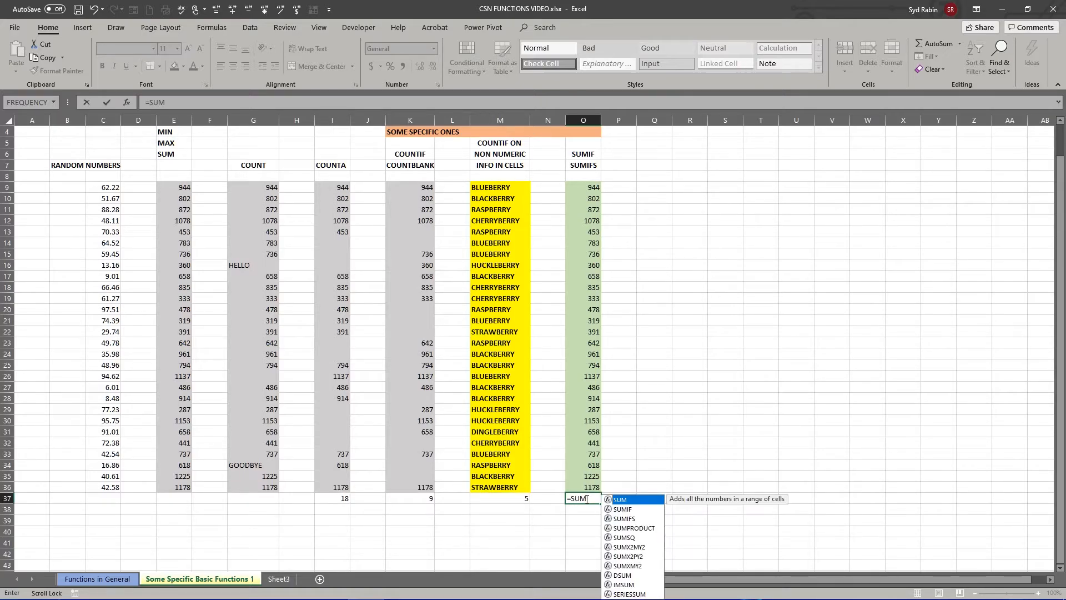
pyautogui.click(620, 510)
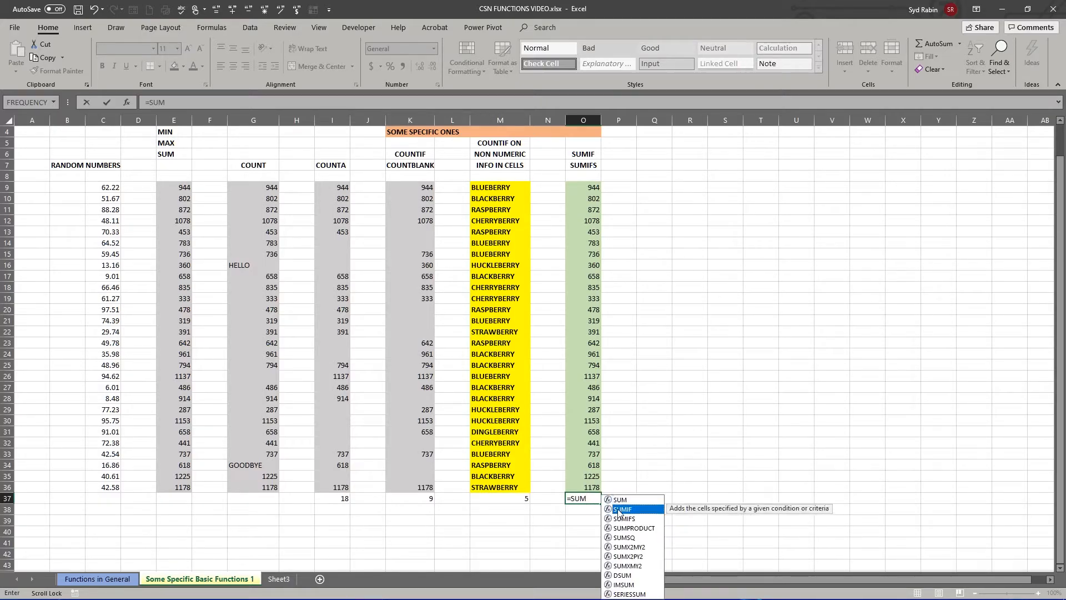
pyautogui.doubleClick(620, 510)
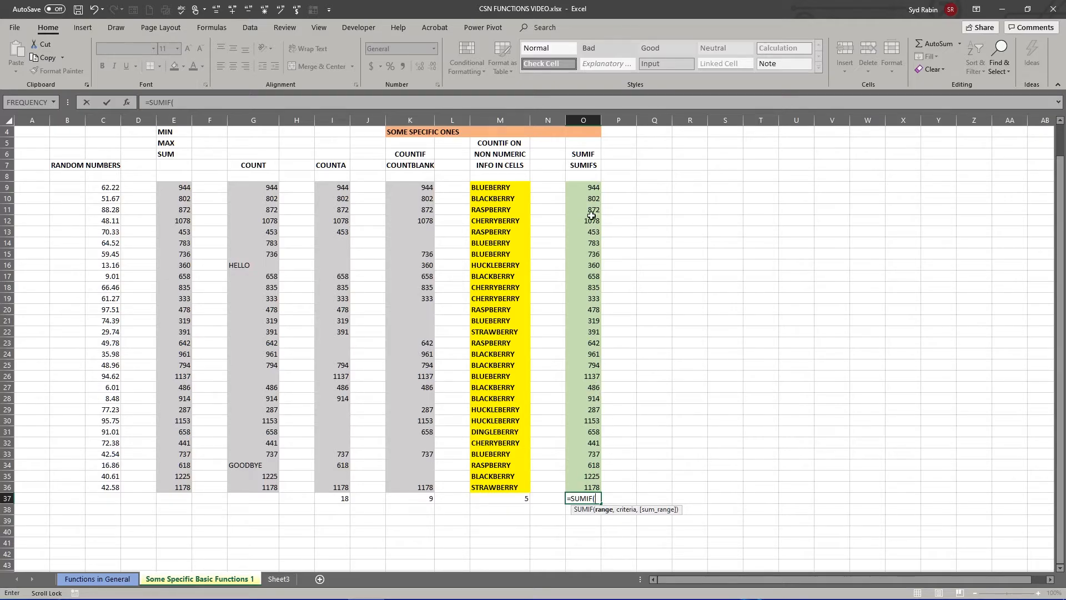
pyautogui.moveTo(580, 187); pyautogui.dragTo(577, 492)
pyautogui.write(',">')
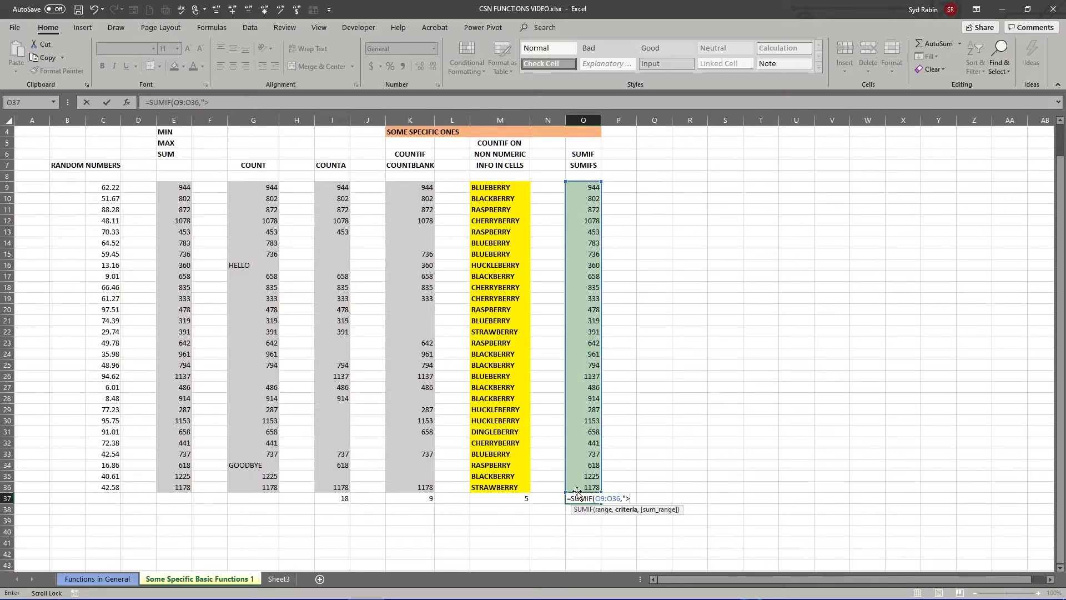
pyautogui.write('600")')
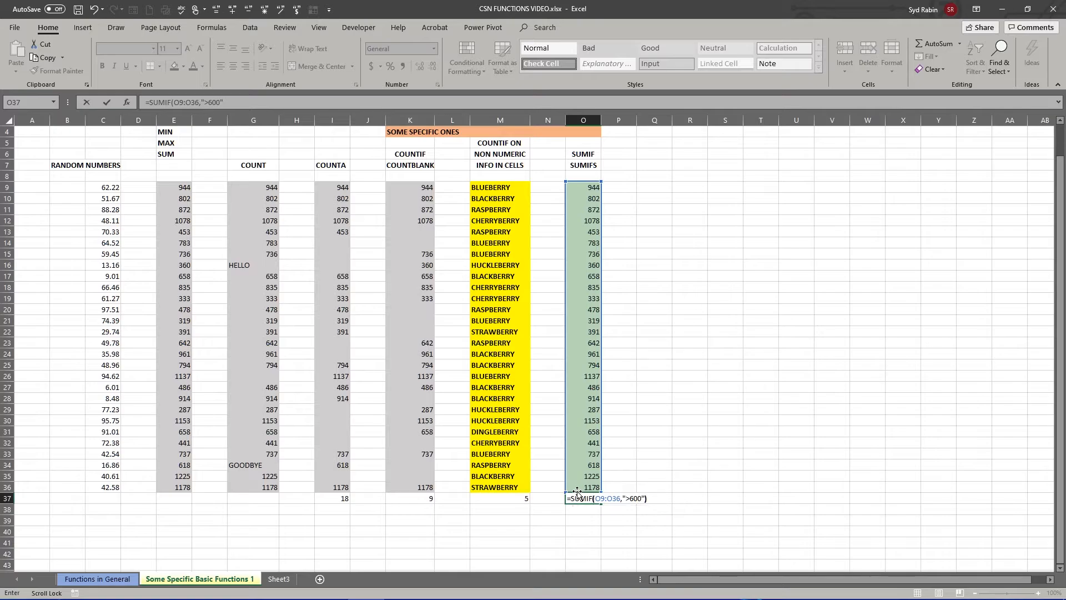
pyautogui.press('Return')
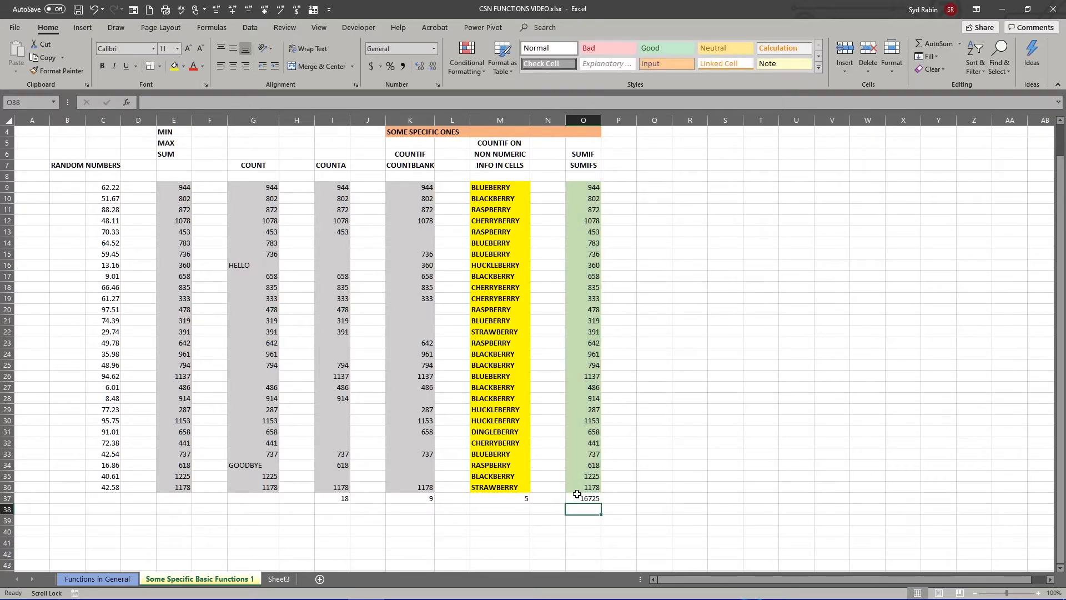
pyautogui.click(577, 498)
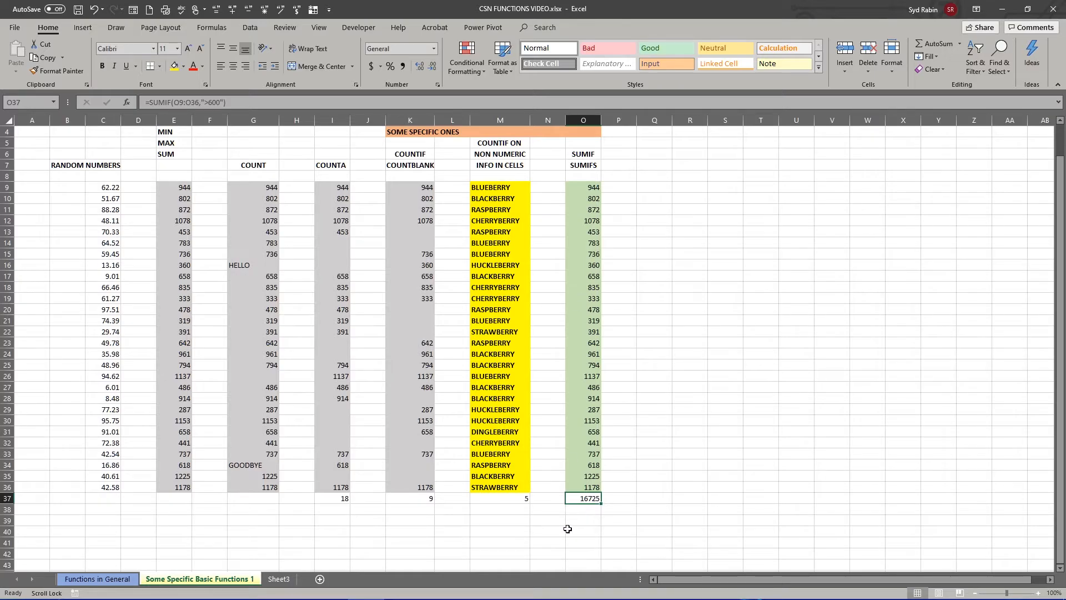
# - Examine each RASPBERRY row from column M across to its value in column O as the basis for a SUMIFS example
pyautogui.click(583, 512)
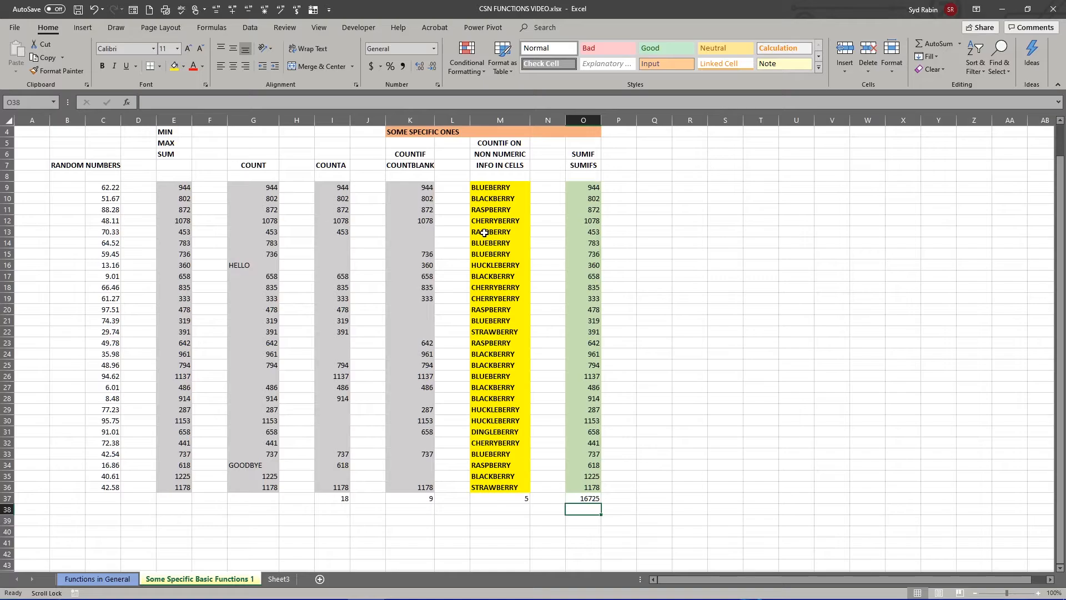
pyautogui.moveTo(484, 232); pyautogui.dragTo(583, 232)
pyautogui.click(483, 309)
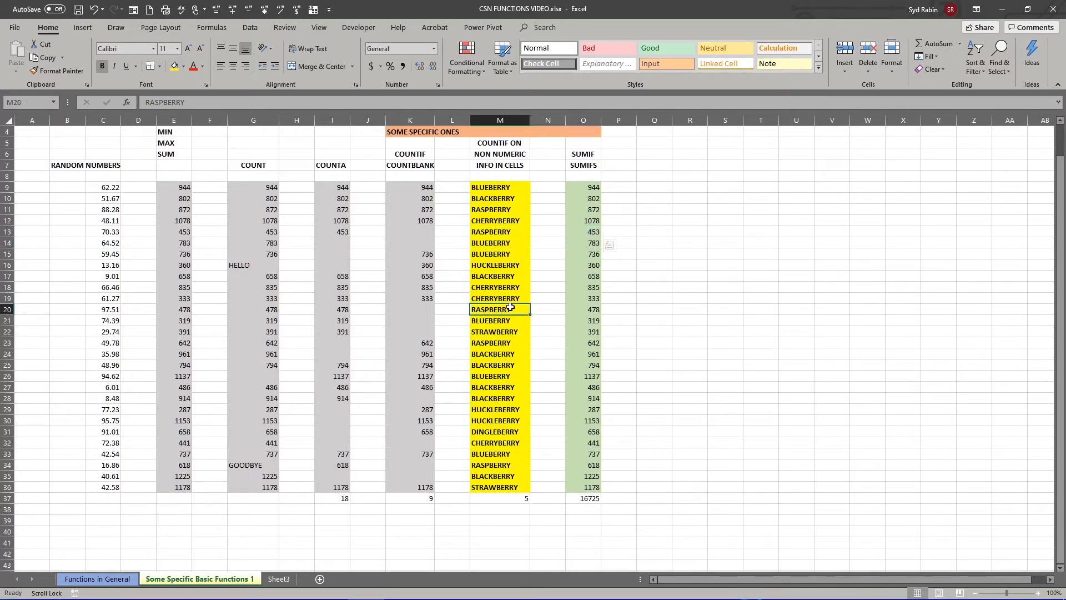
pyautogui.moveTo(510, 307); pyautogui.dragTo(586, 314)
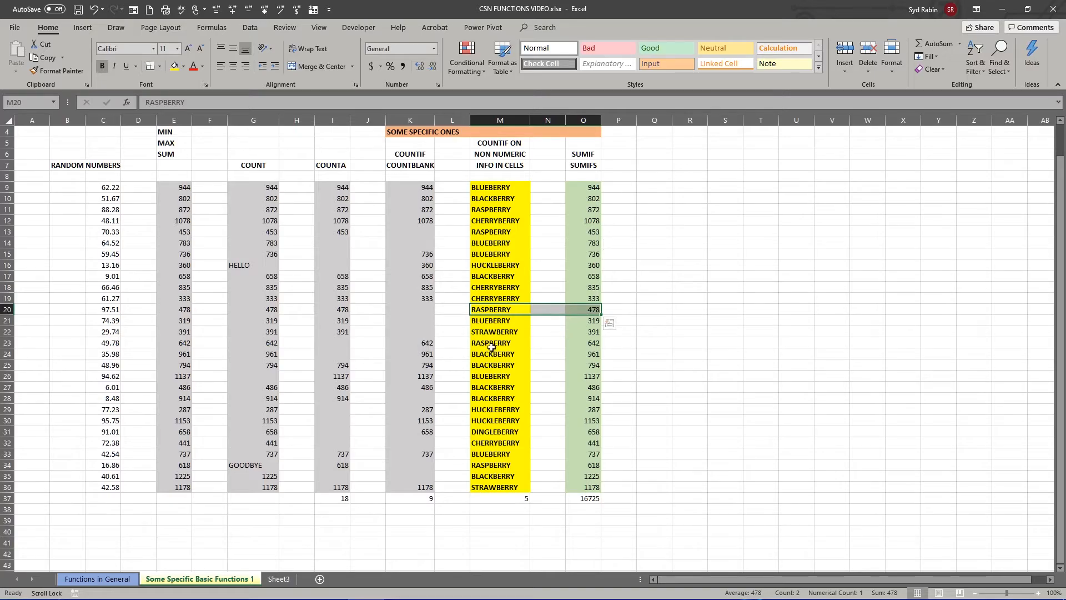
pyautogui.moveTo(491, 347); pyautogui.dragTo(590, 348)
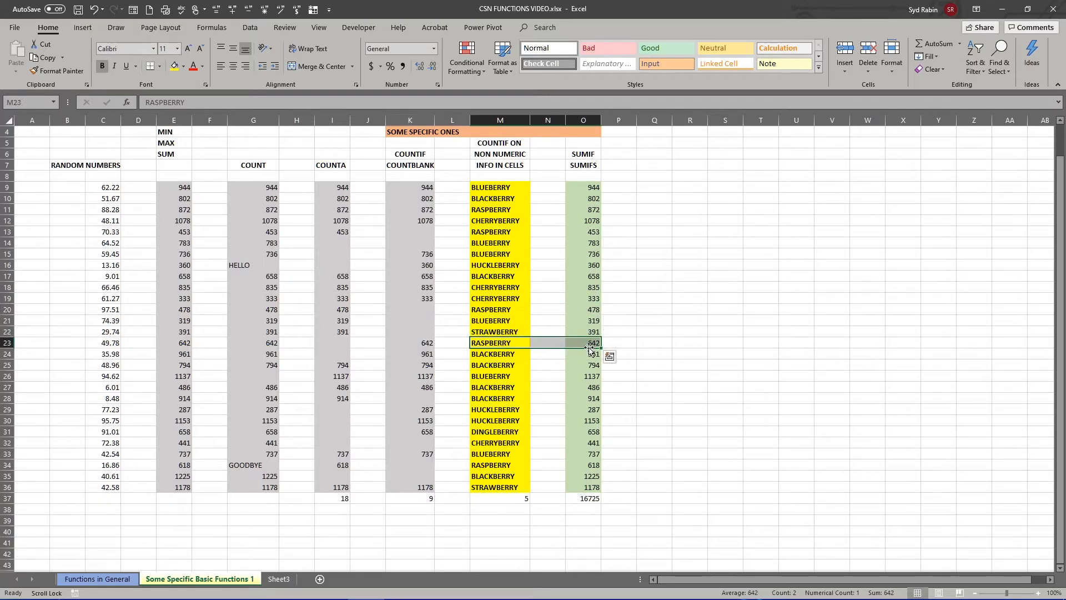
pyautogui.moveTo(496, 465); pyautogui.dragTo(576, 465)
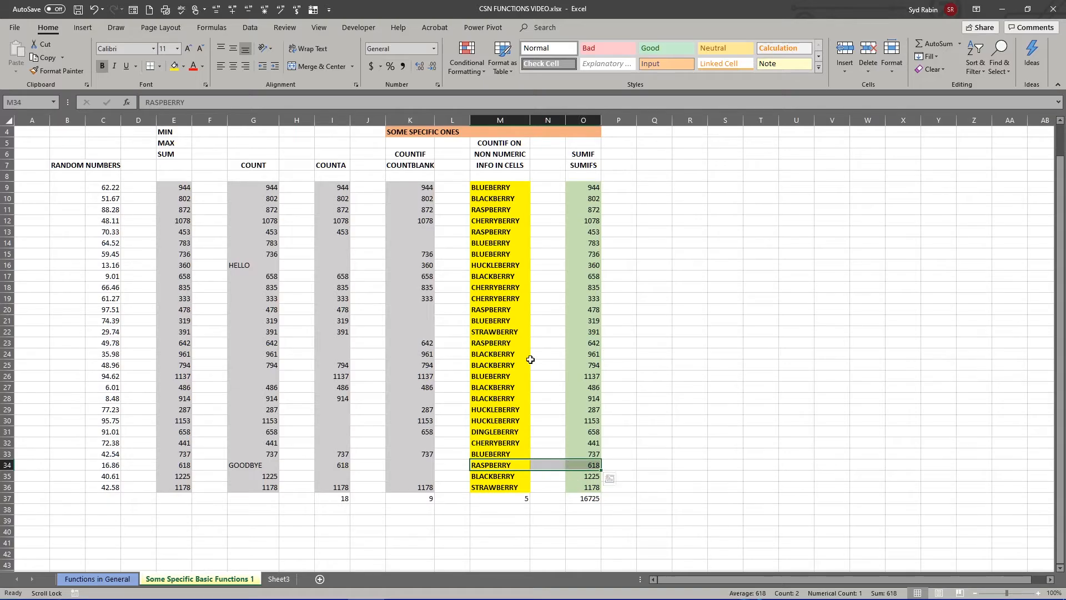
pyautogui.moveTo(497, 210); pyautogui.dragTo(579, 209)
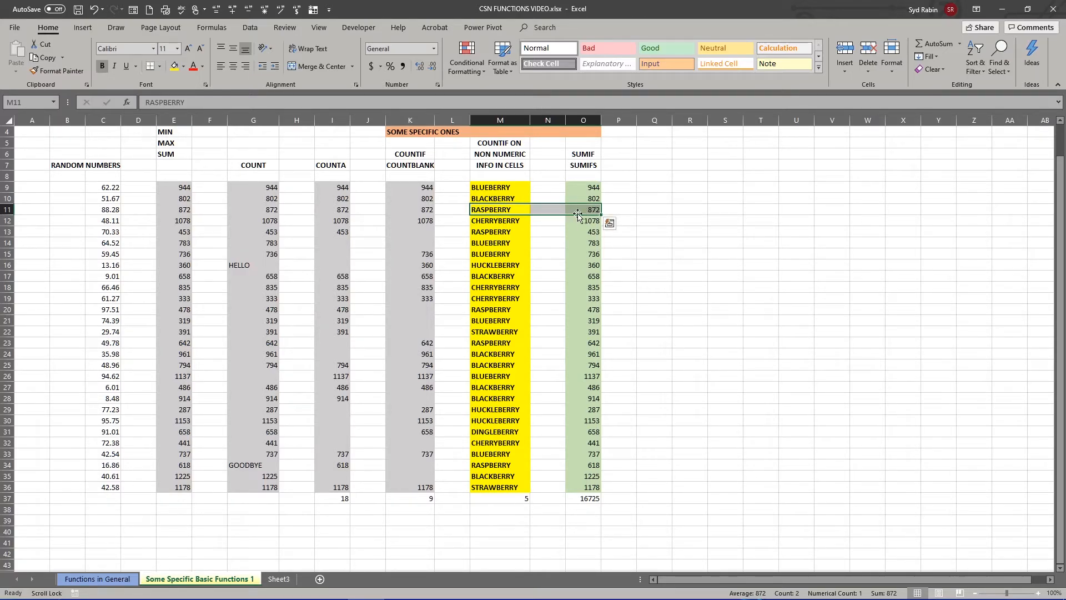
# - Enter =SUMIFS(O9:O36,M9:M36,"RASPBERRY") in cell O38 to total the column O values of the raspberry rows
pyautogui.click(591, 509)
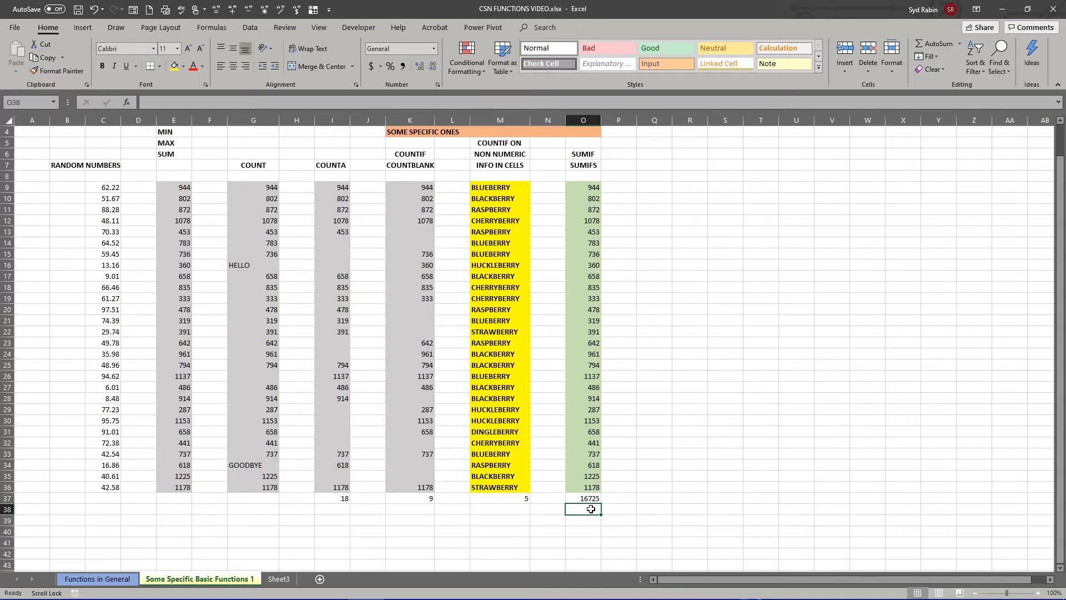
pyautogui.write('=SUMIF')
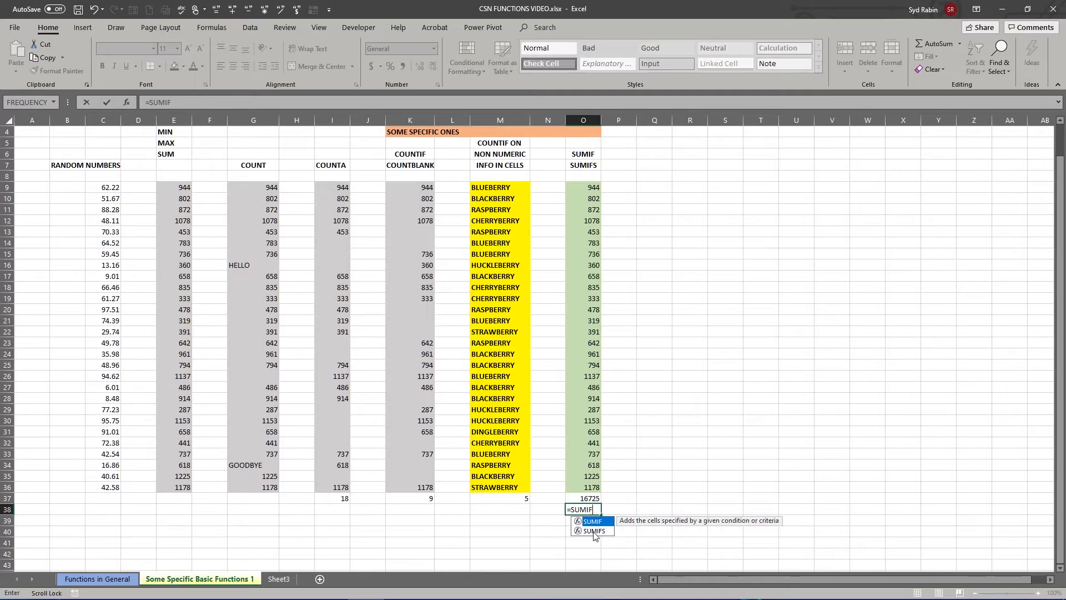
pyautogui.click(593, 531)
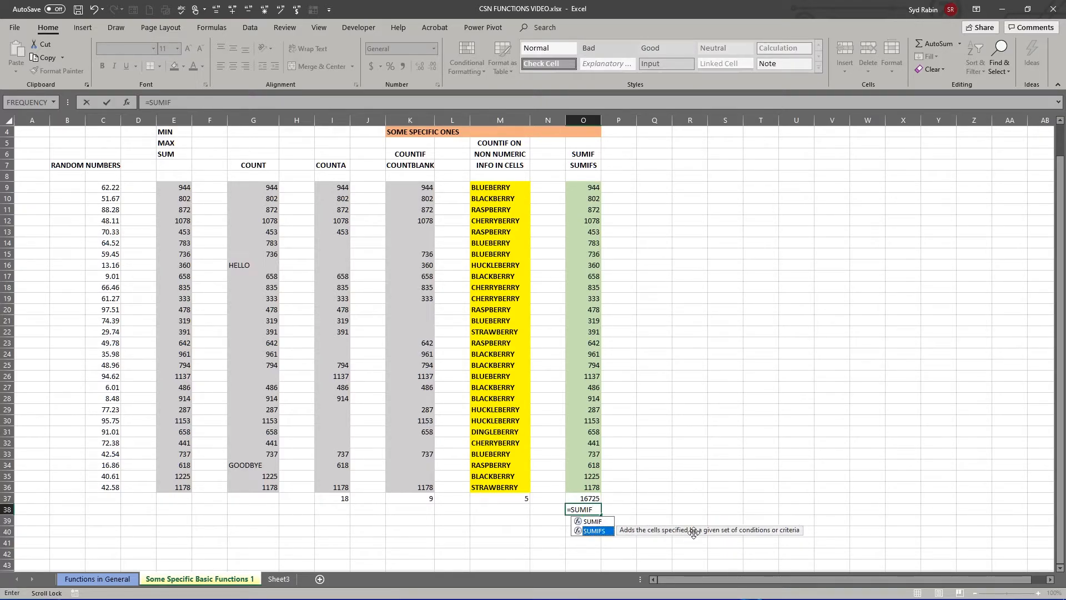
pyautogui.doubleClick(595, 531)
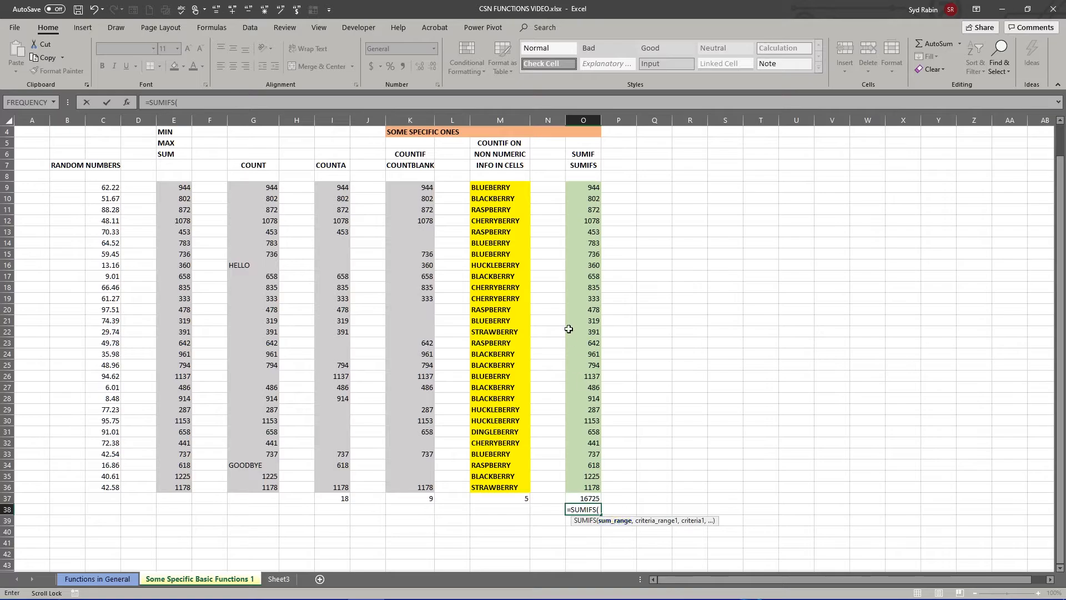
pyautogui.moveTo(587, 188); pyautogui.dragTo(593, 487)
pyautogui.write(',')
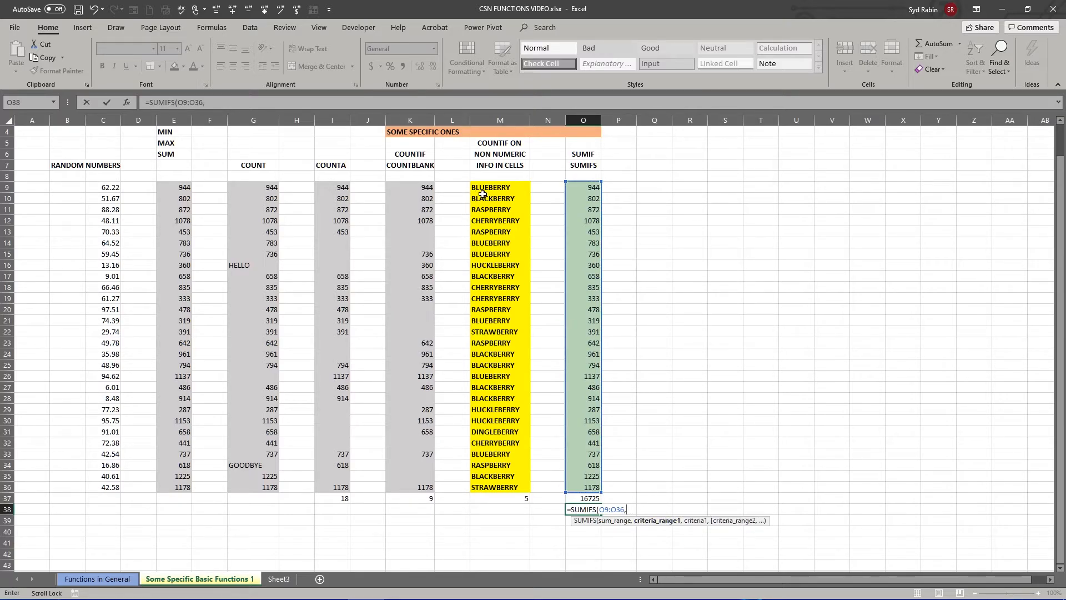
pyautogui.moveTo(489, 187); pyautogui.dragTo(502, 487)
pyautogui.write(',"RASPBERRY')
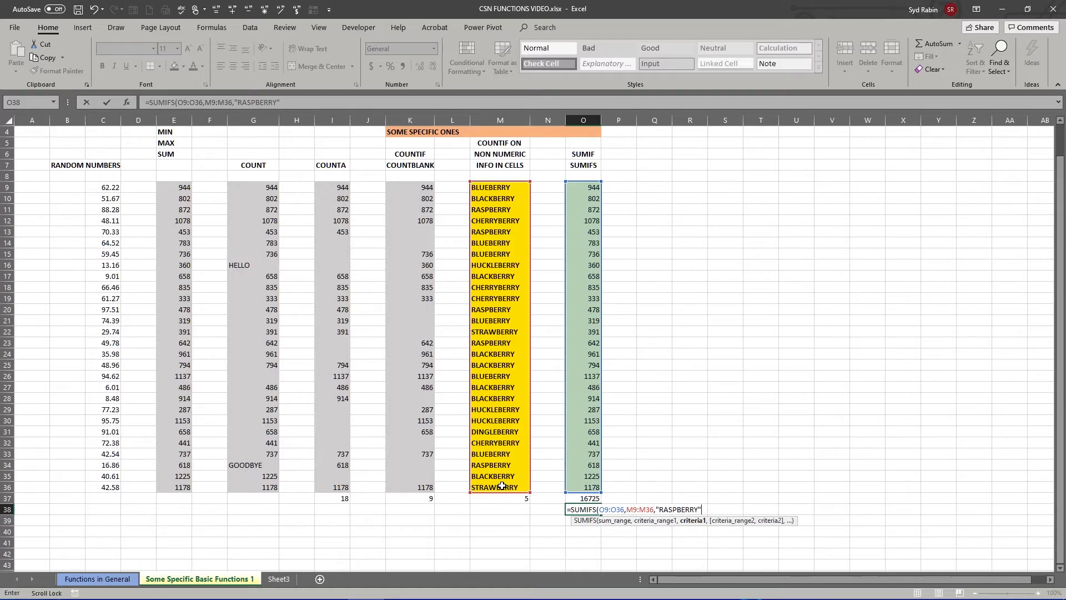
pyautogui.write(')')
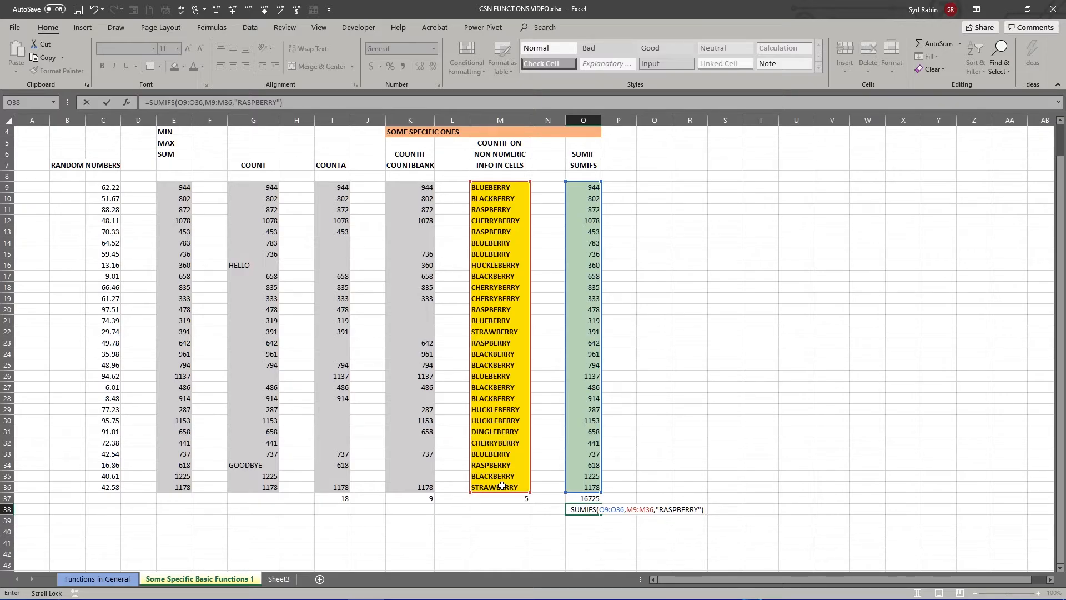
pyautogui.press('Return')
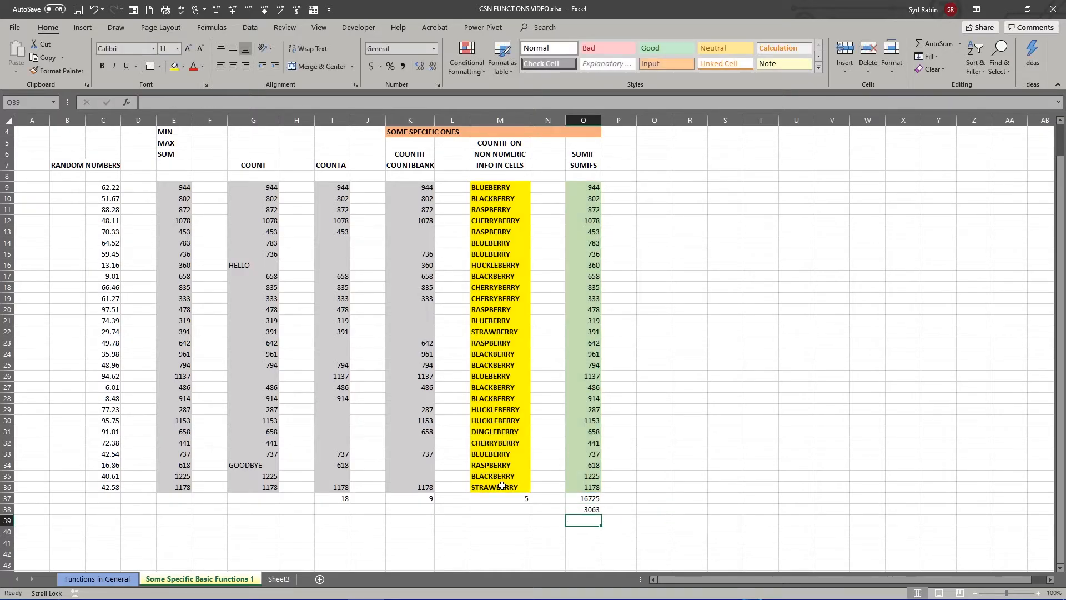
# - Review the SUMIFS formula in O38 against the RASPBERRY row M13:O13
pyautogui.click(593, 511)
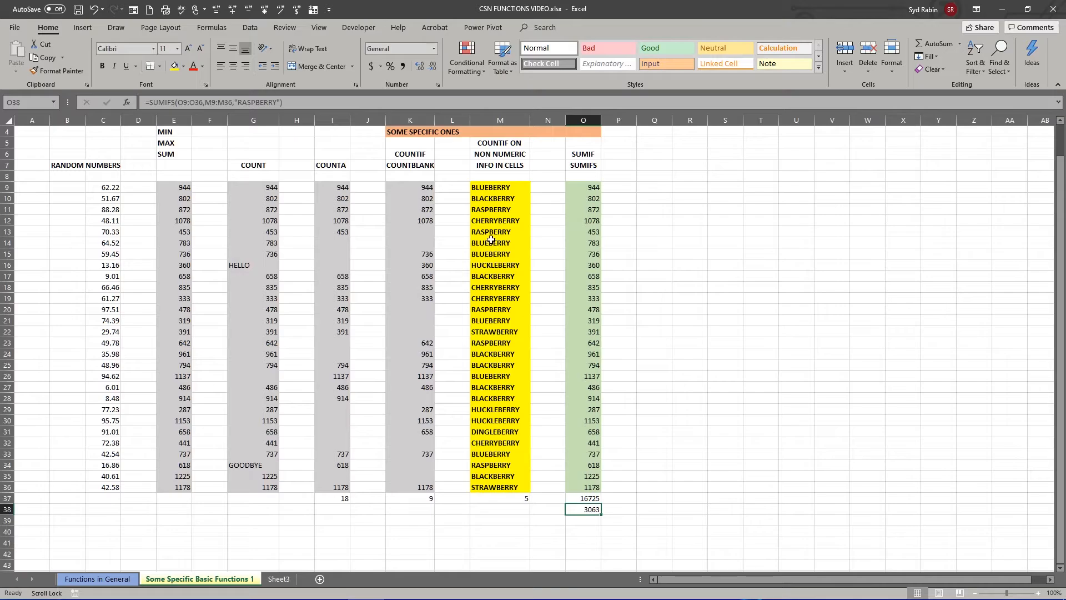
pyautogui.moveTo(493, 232); pyautogui.dragTo(579, 233)
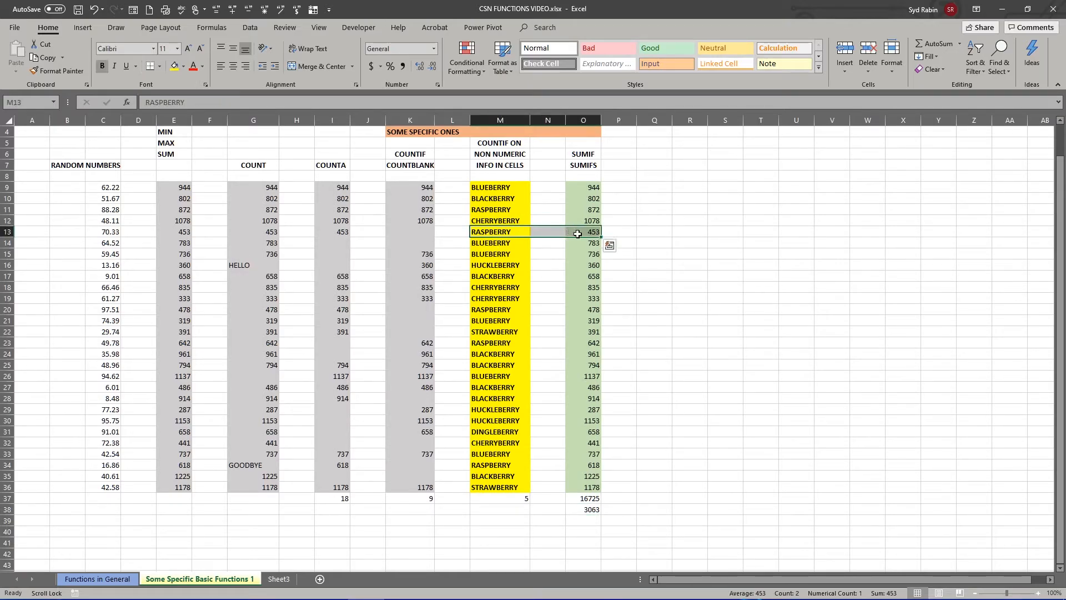
pyautogui.click(590, 511)
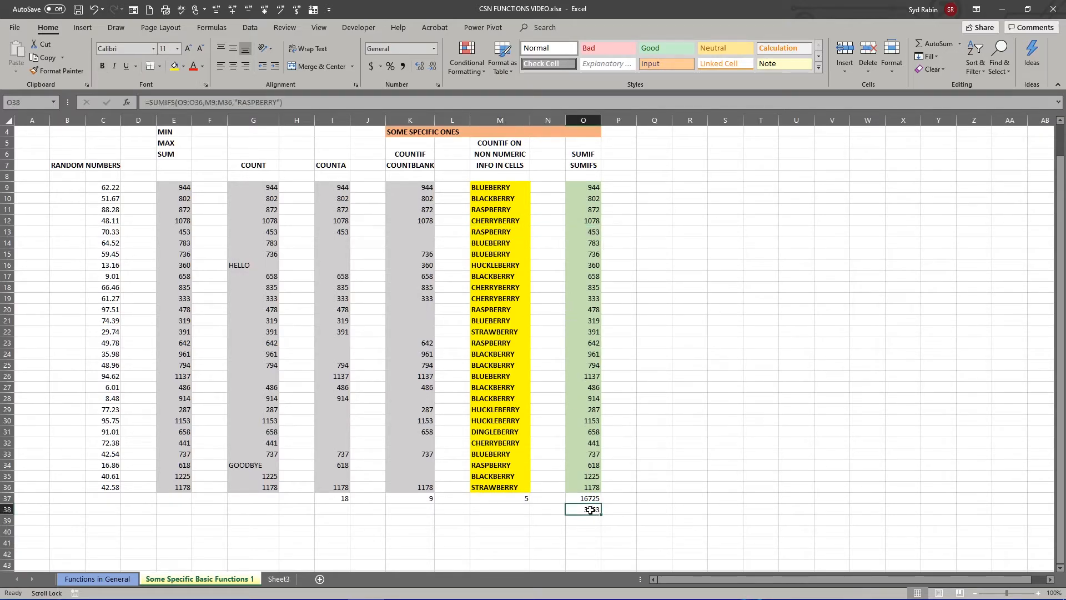
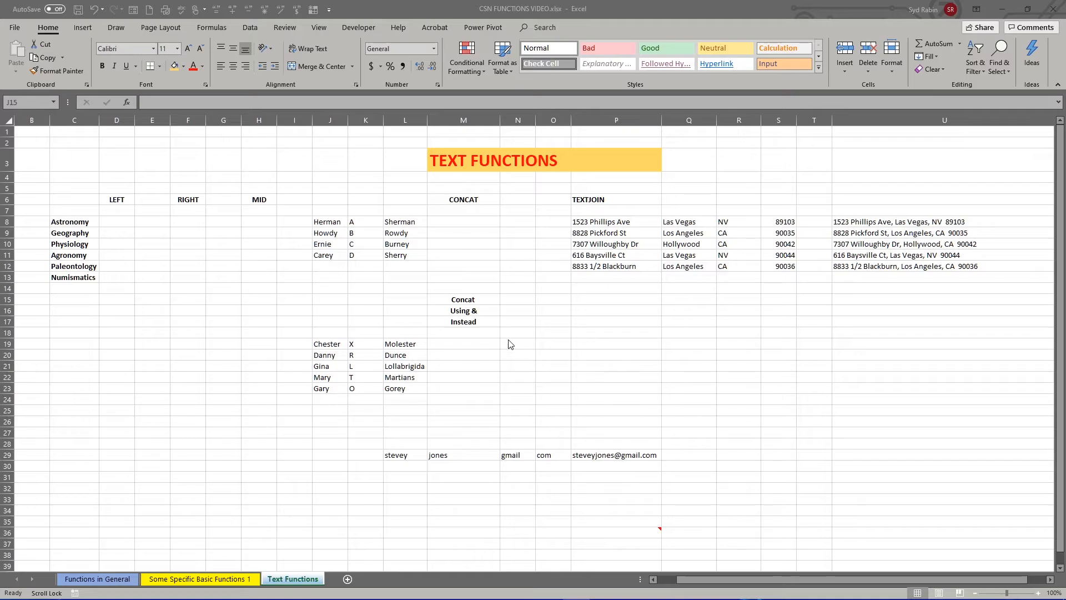
# - Examine the LEFT, RIGHT and MID headings in row 6 and the sample word in cell C8
pyautogui.click(115, 198)
pyautogui.moveTo(115, 198); pyautogui.dragTo(263, 206)
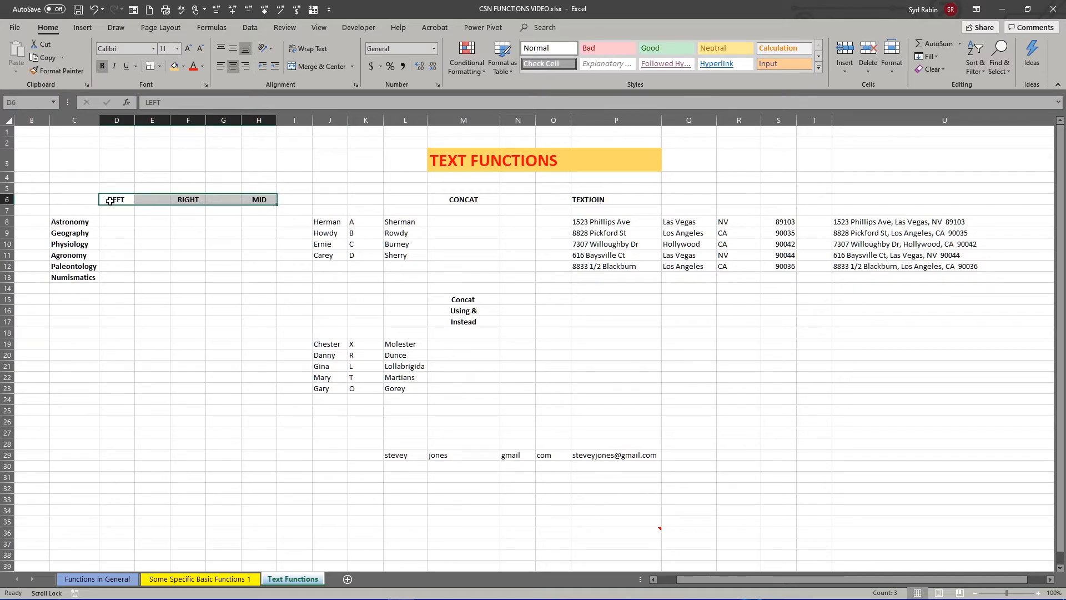
pyautogui.click(68, 222)
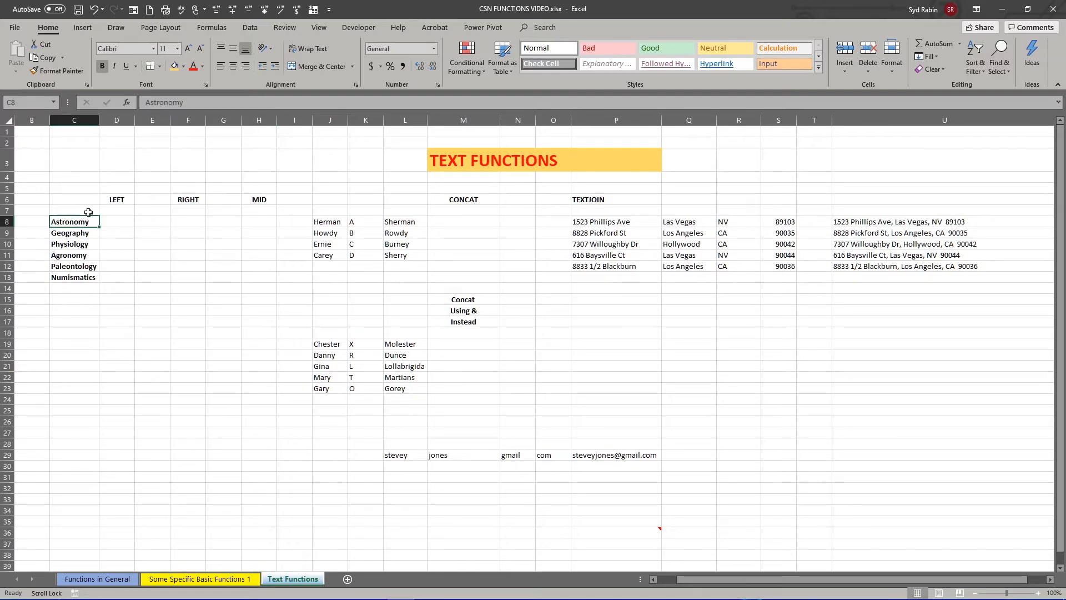
pyautogui.click(118, 201)
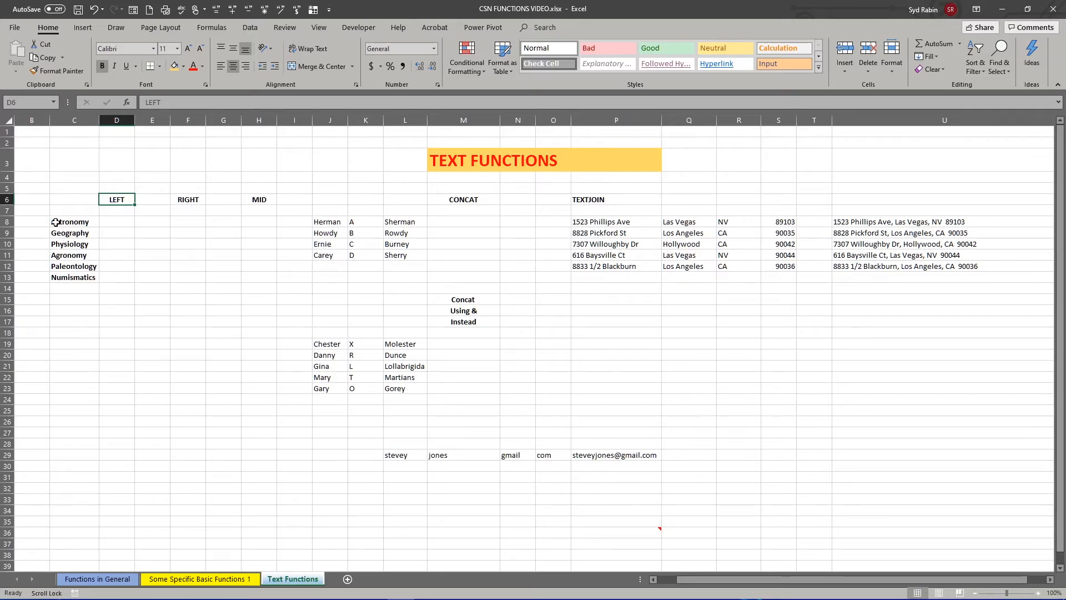
# - Enter =LEFT(C8,4) in cell D8 to extract the first four characters of Astronomy
pyautogui.click(118, 222)
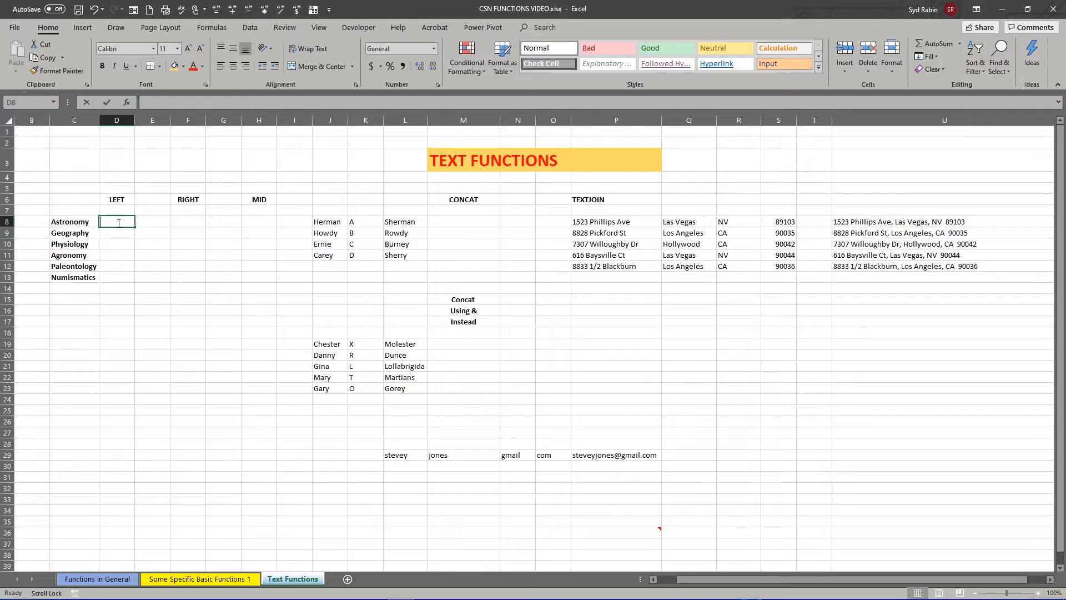
pyautogui.write('=left')
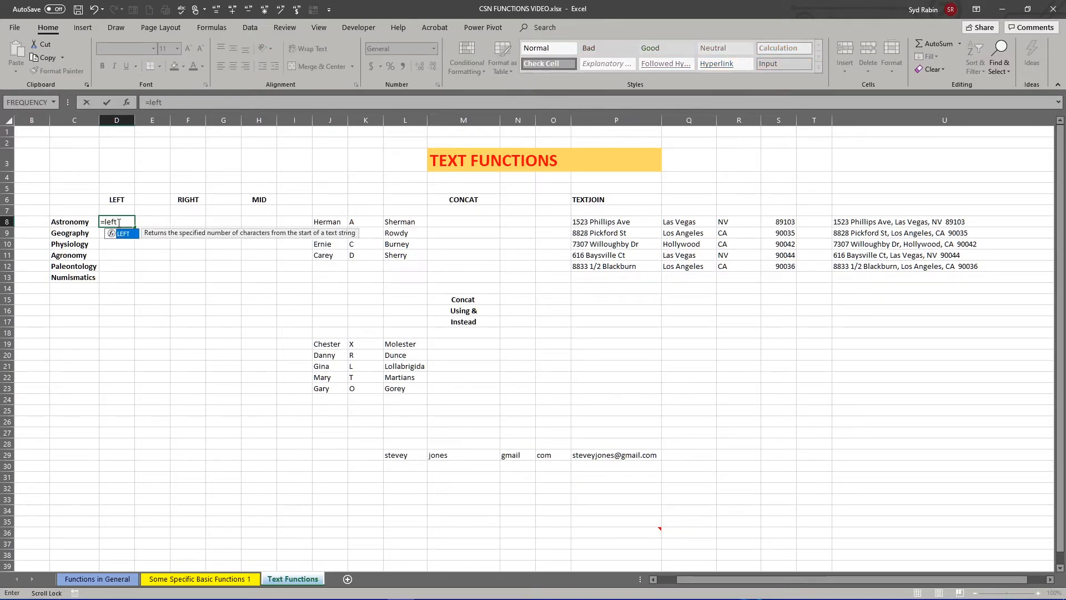
pyautogui.doubleClick(117, 234)
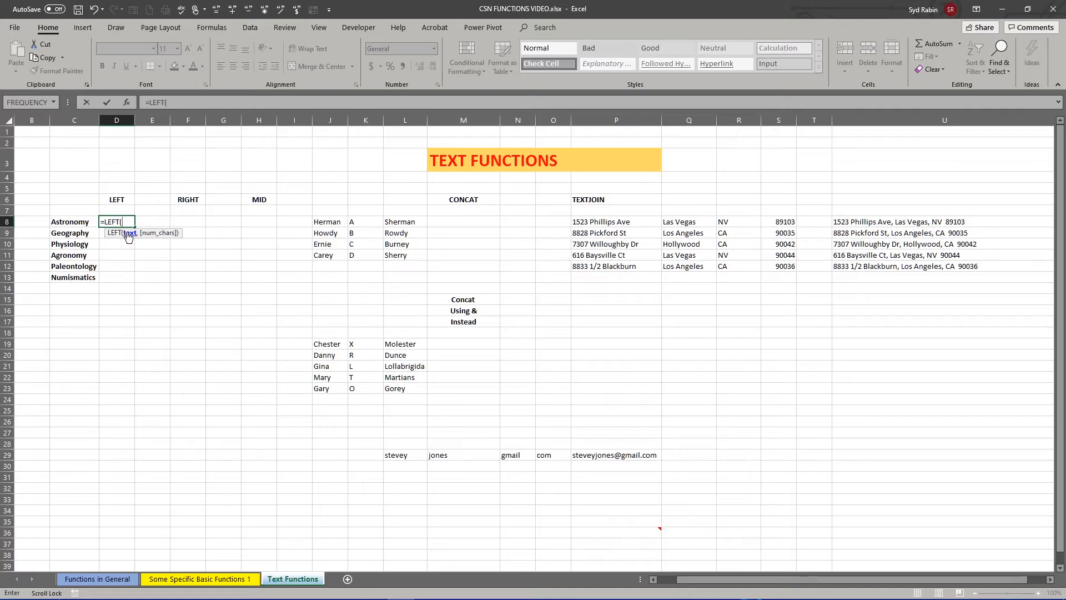
pyautogui.click(70, 222)
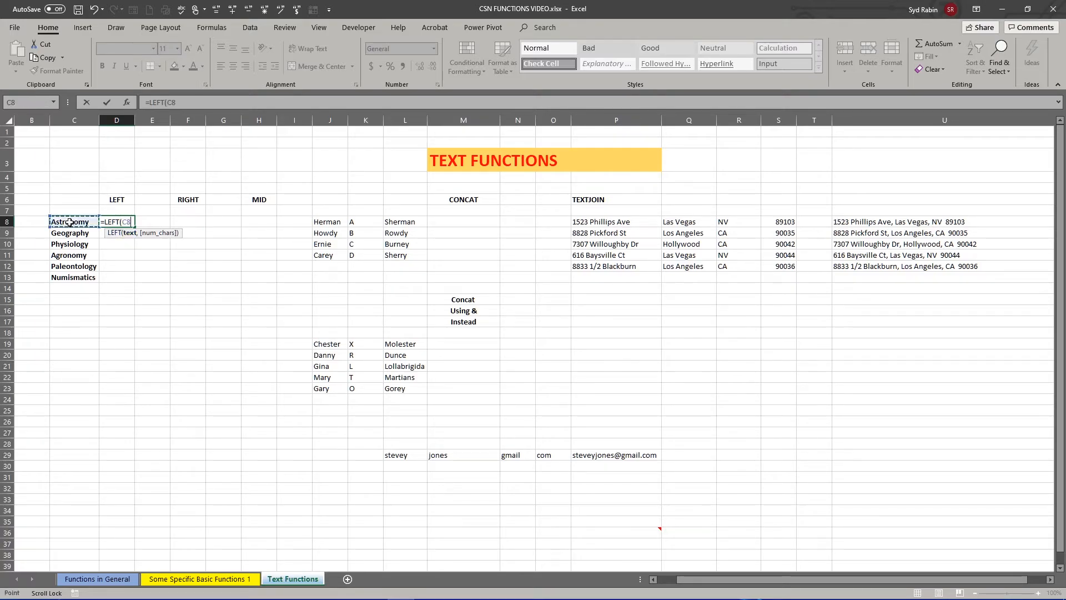
pyautogui.write(',4)')
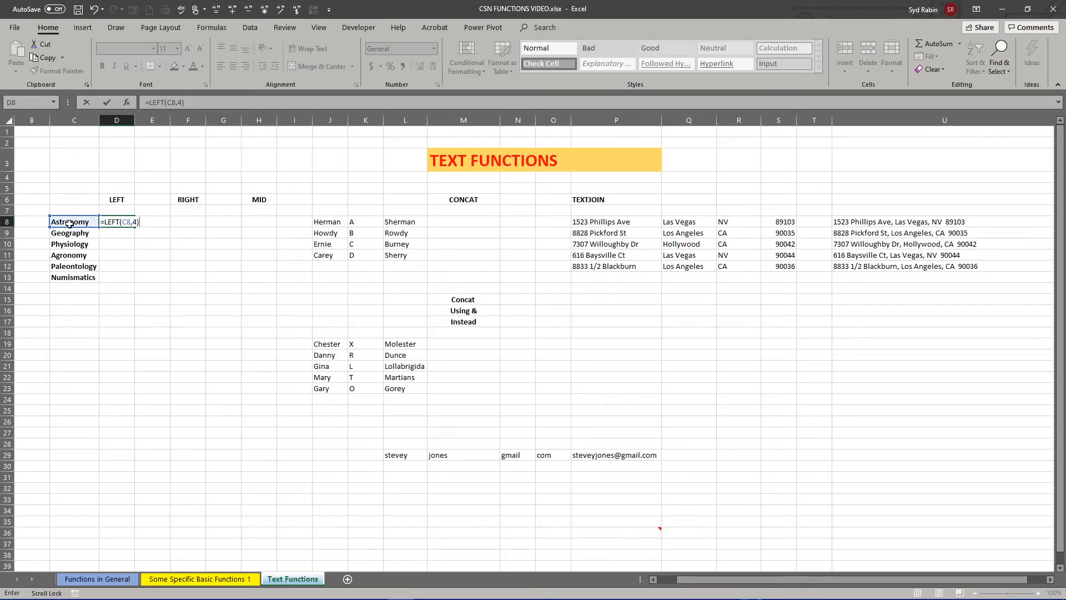
pyautogui.press('Return')
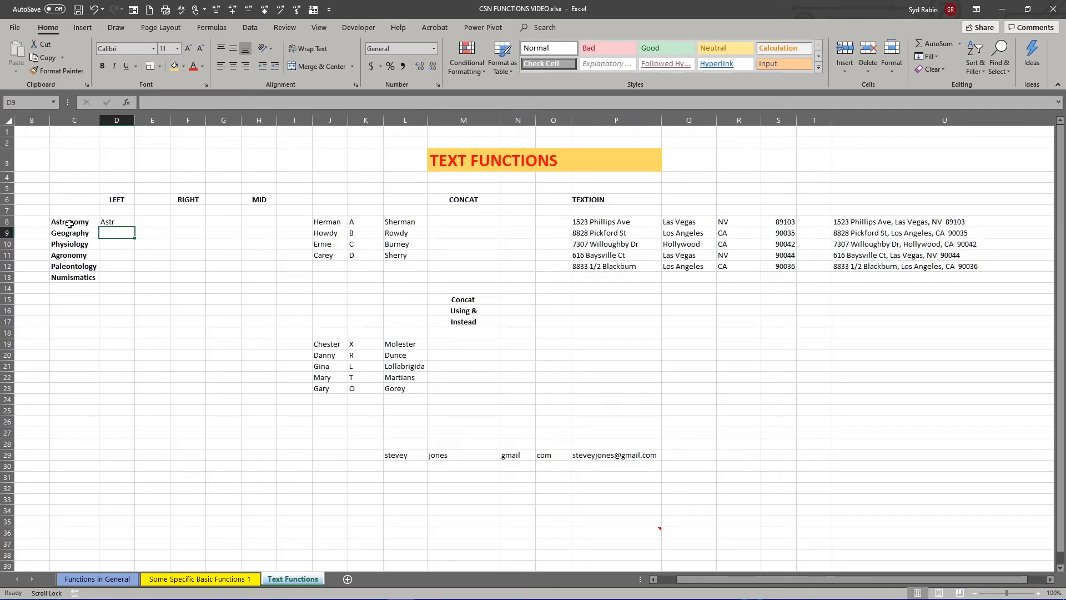
# - Change the LEFT formula in D8 to extract 5 characters and fill it down through D13
pyautogui.doubleClick(114, 222)
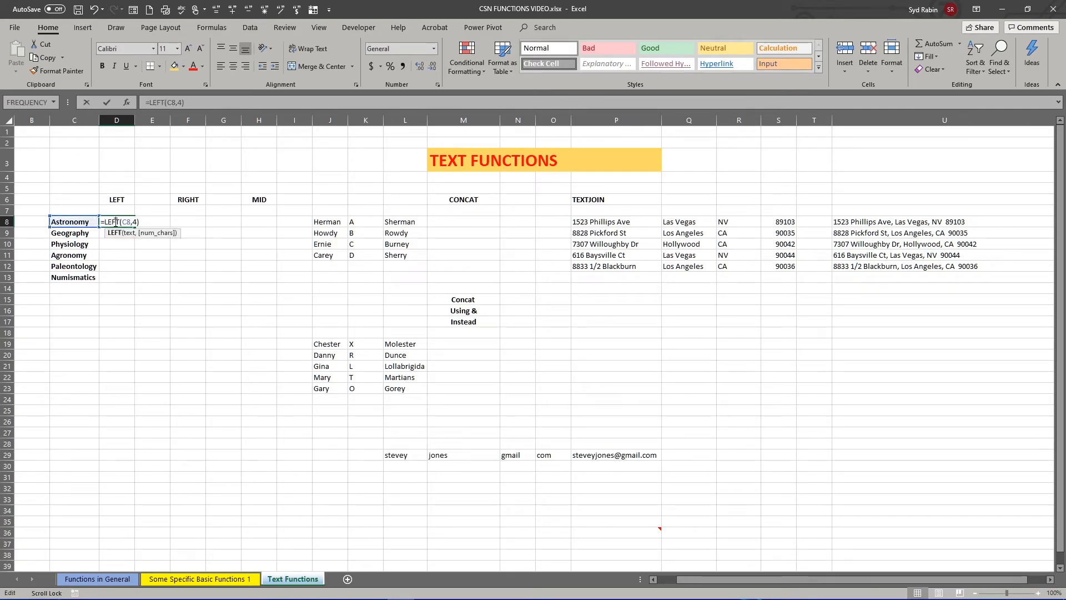
pyautogui.click(179, 103)
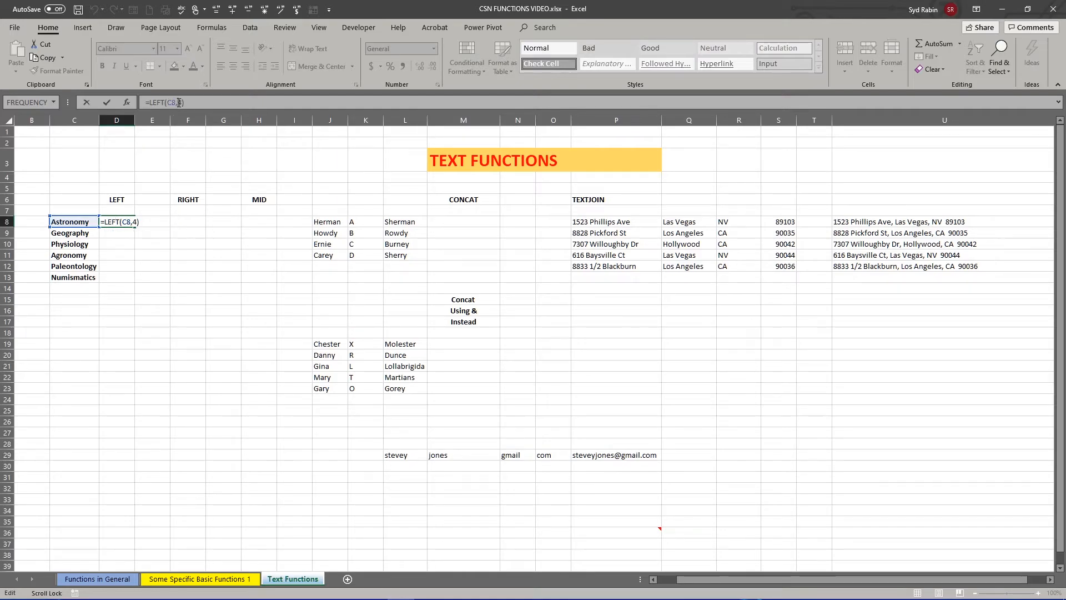
pyautogui.doubleClick(179, 102)
pyautogui.write('5')
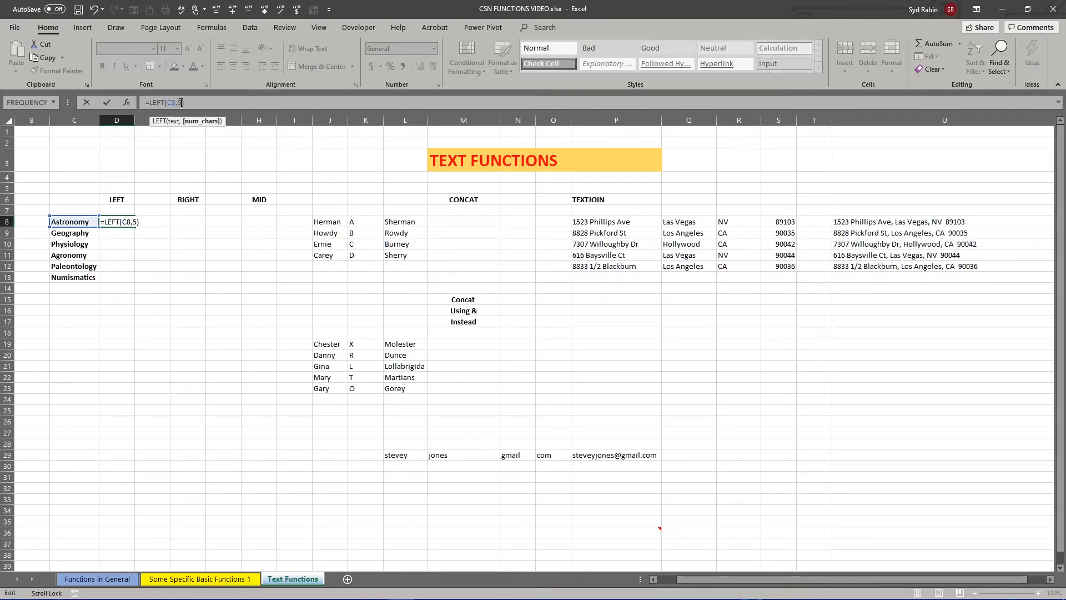
pyautogui.press('Return')
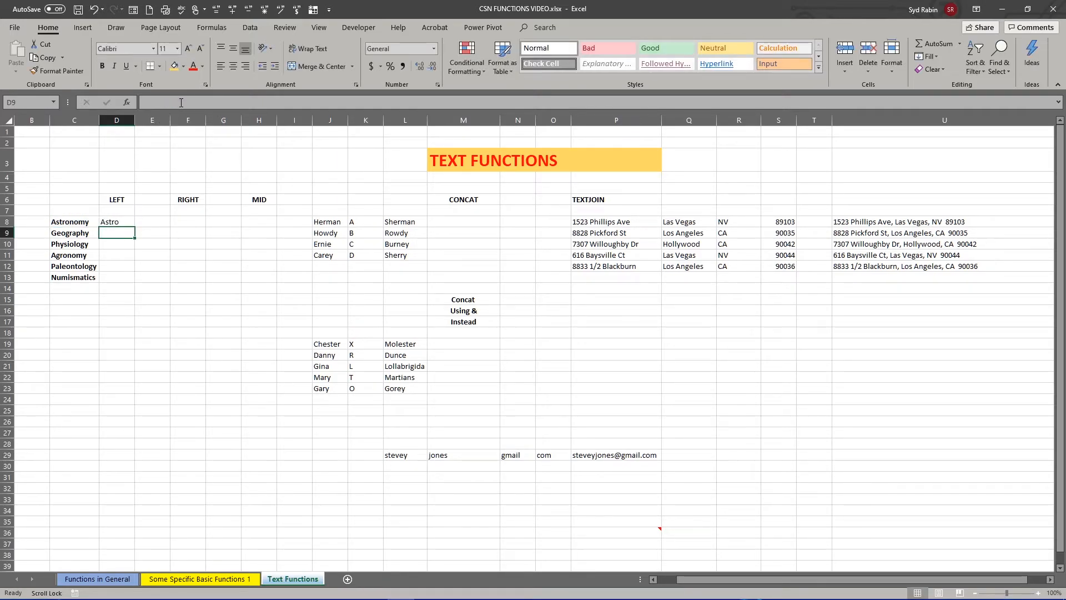
pyautogui.click(118, 223)
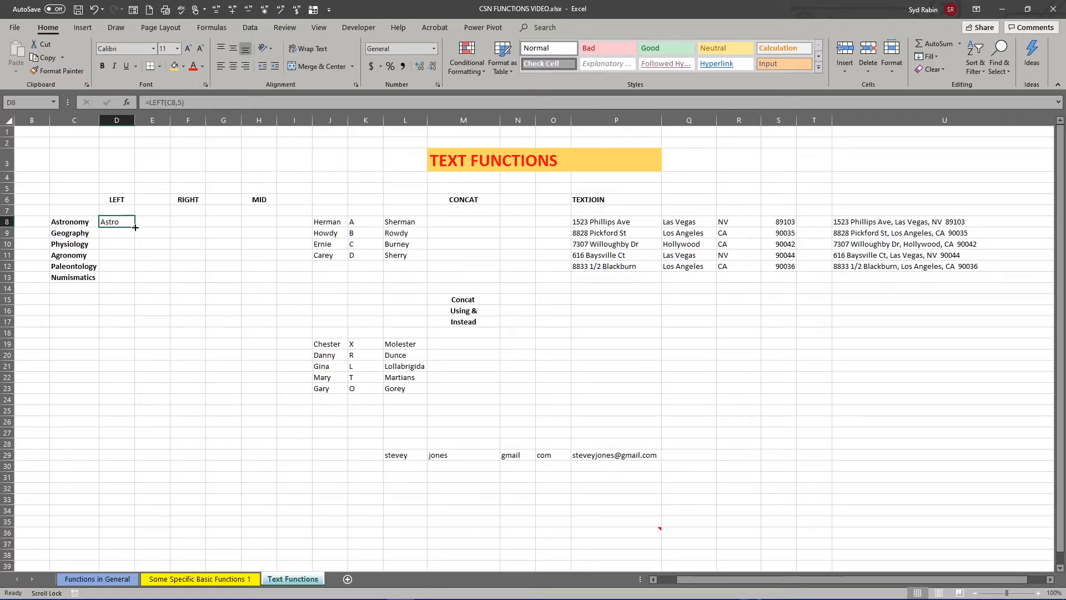
pyautogui.moveTo(135, 228); pyautogui.dragTo(134, 280)
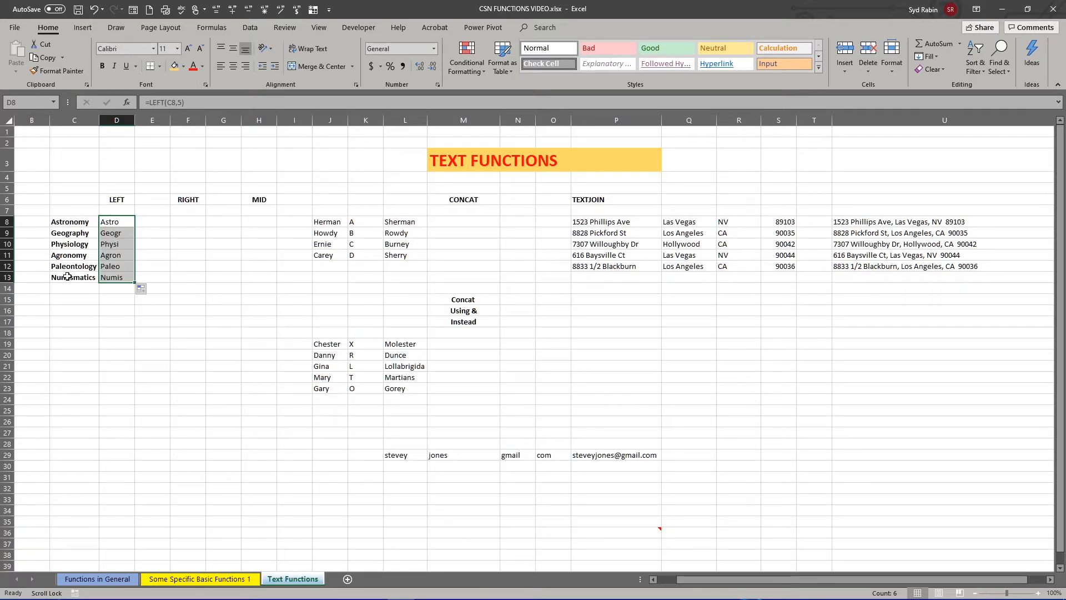
# - Enter =RIGHT(C8,5) in cell F8 to extract the last five characters and fill it down through F13
pyautogui.click(186, 221)
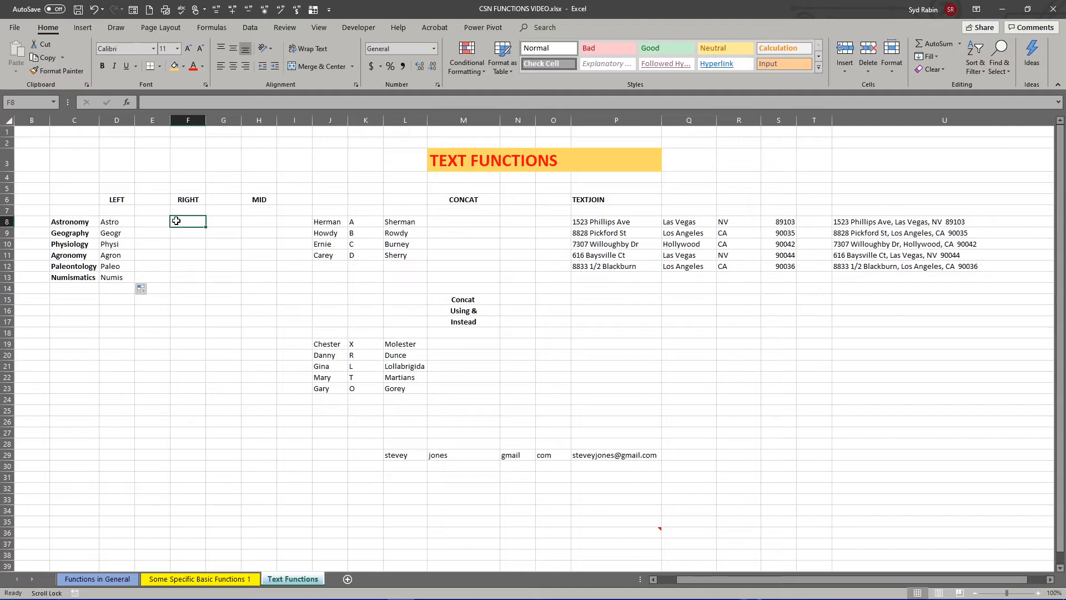
pyautogui.write('=')
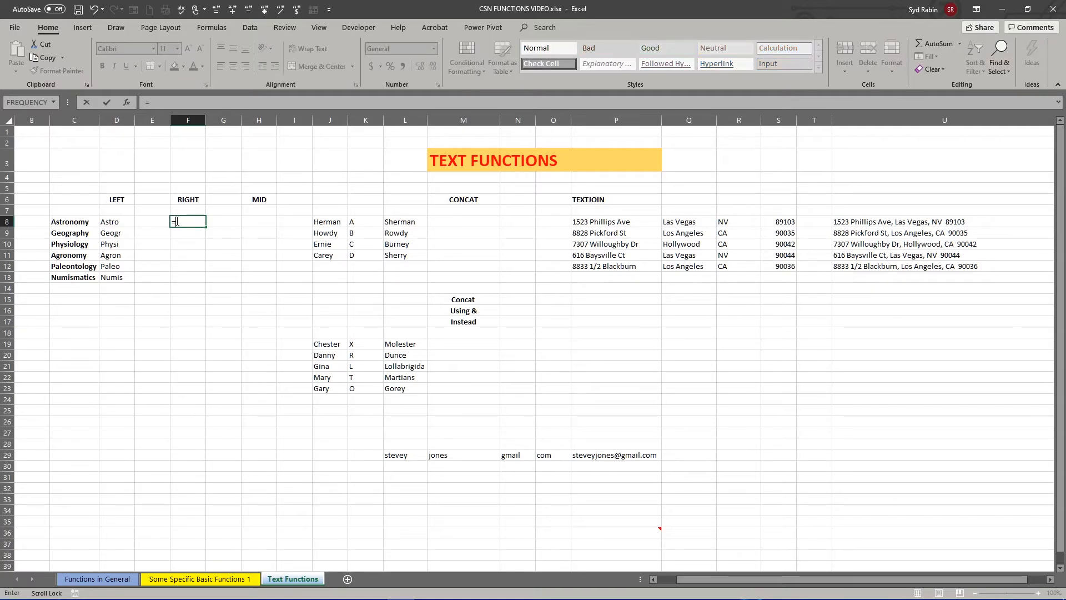
pyautogui.write('right')
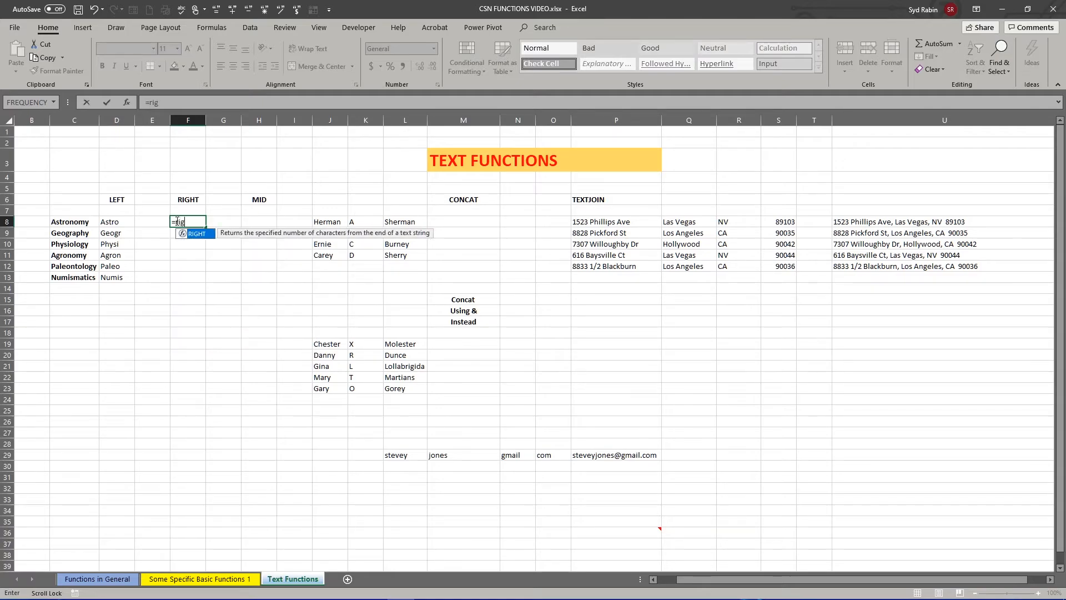
pyautogui.doubleClick(187, 235)
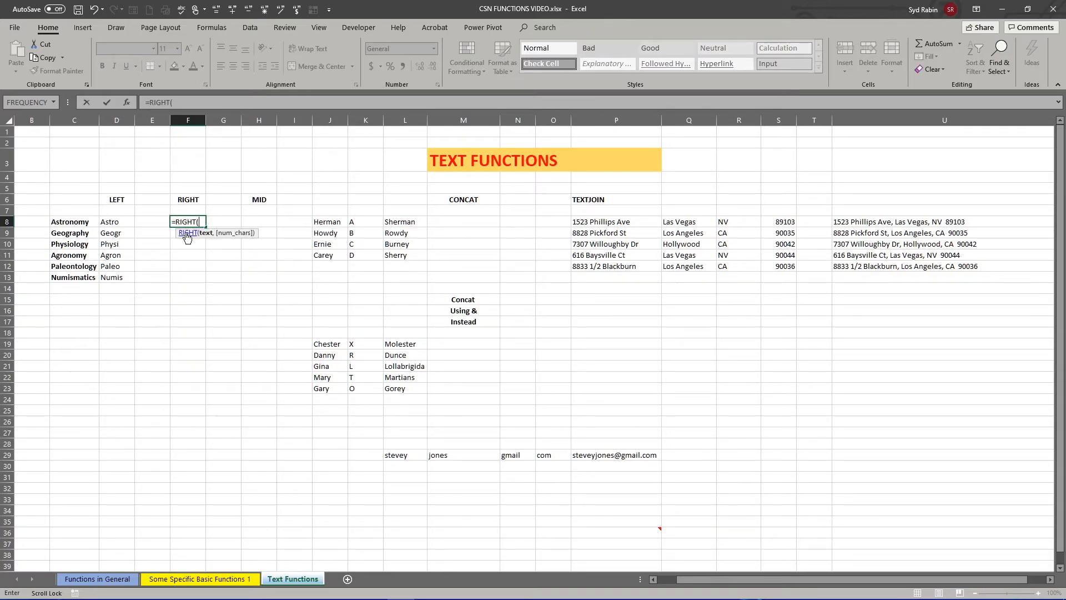
pyautogui.click(69, 223)
pyautogui.write(',')
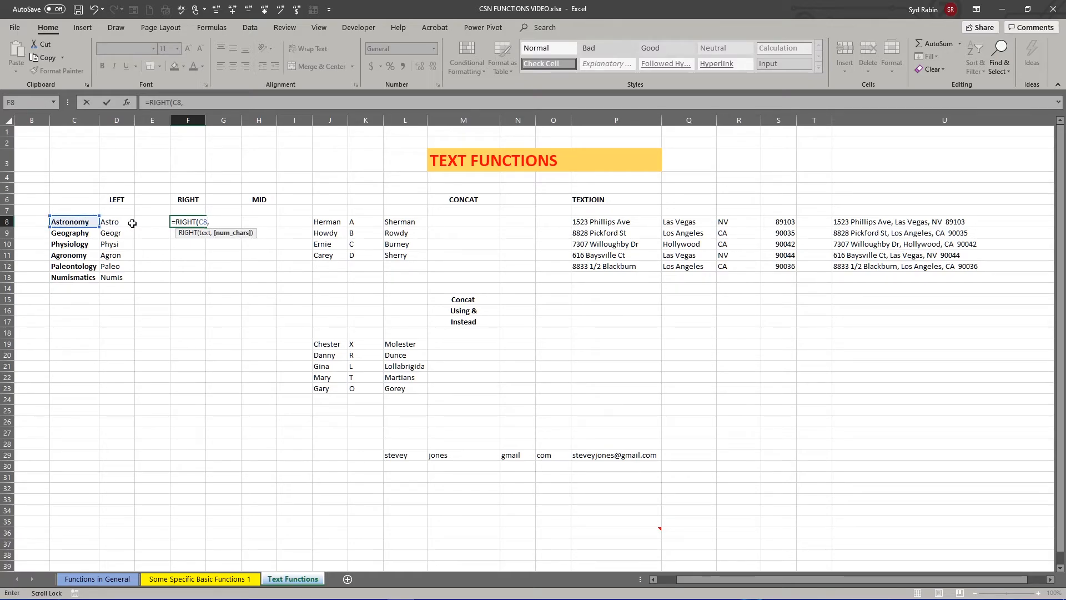
pyautogui.write('5')
pyautogui.press('Return')
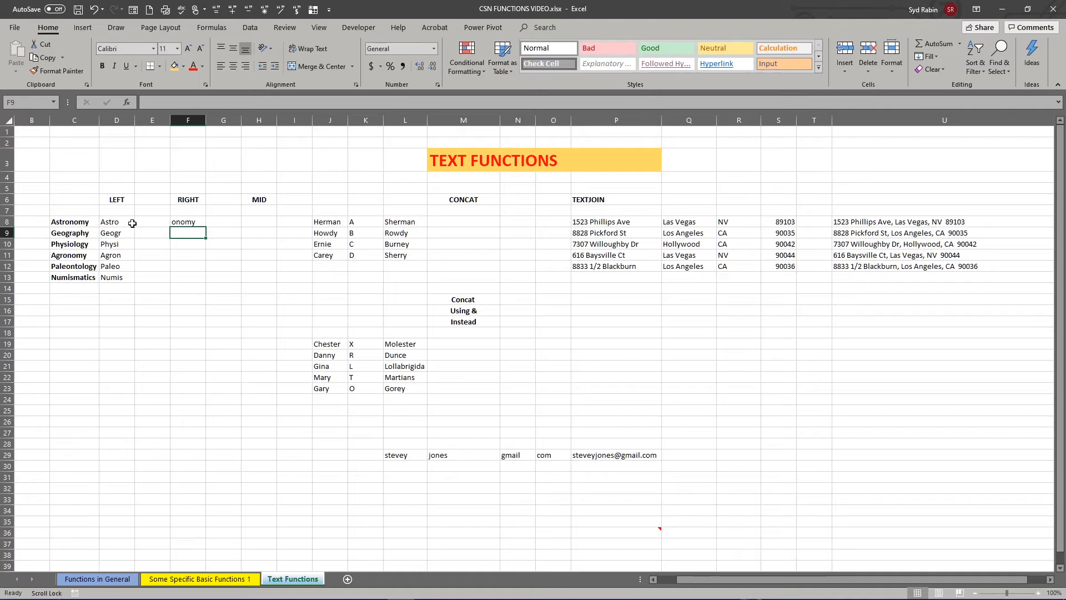
pyautogui.click(181, 221)
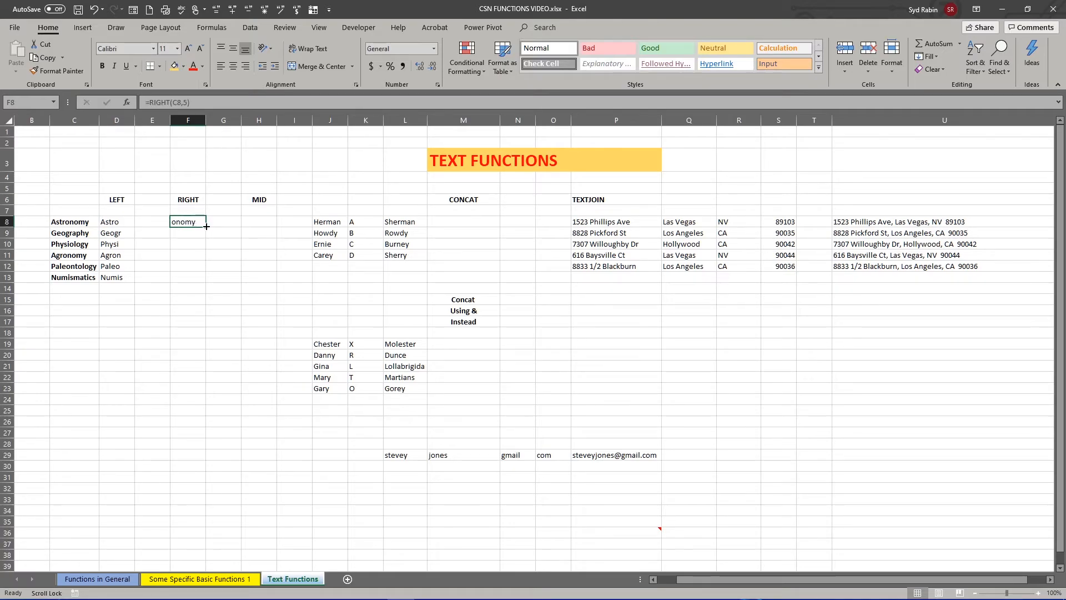
pyautogui.moveTo(206, 227); pyautogui.dragTo(207, 281)
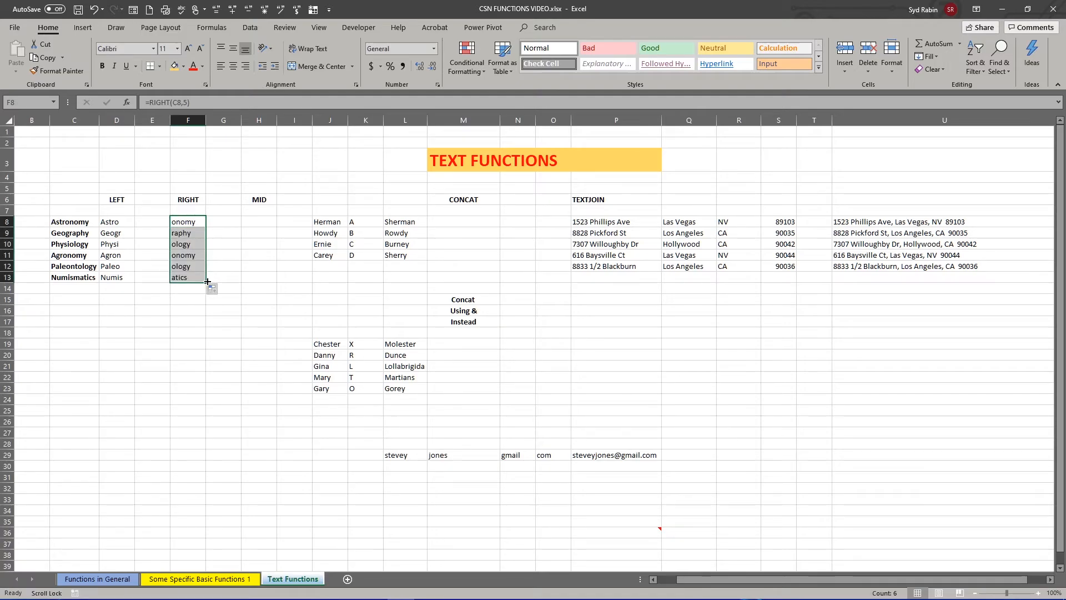
# - Enter =MID(C8,3,5) in cell H8 to extract five characters from the third one on, and fill it down through H13
pyautogui.click(254, 220)
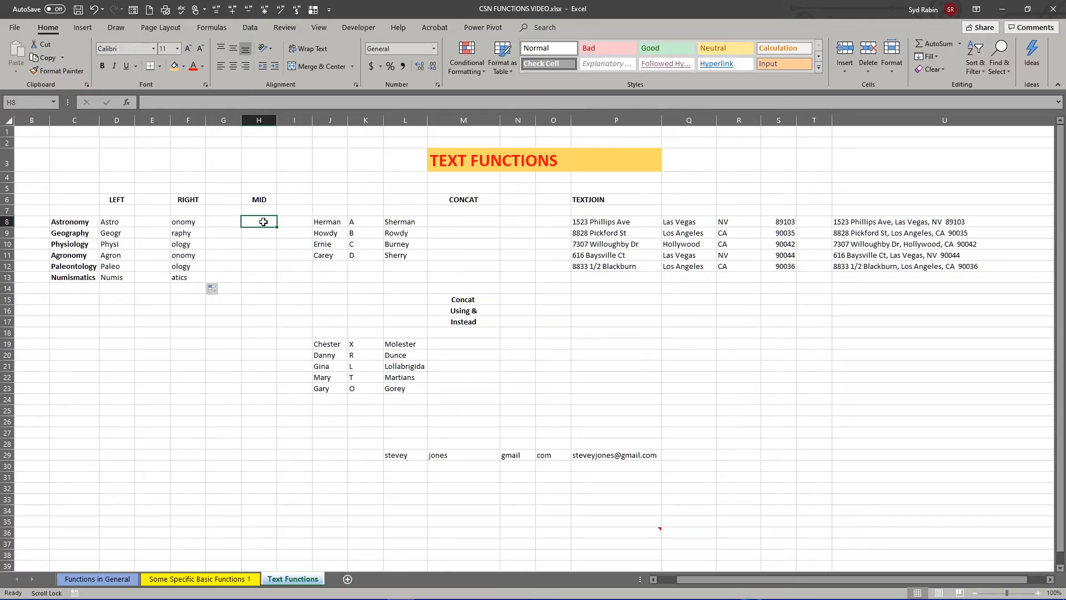
pyautogui.write('=mi')
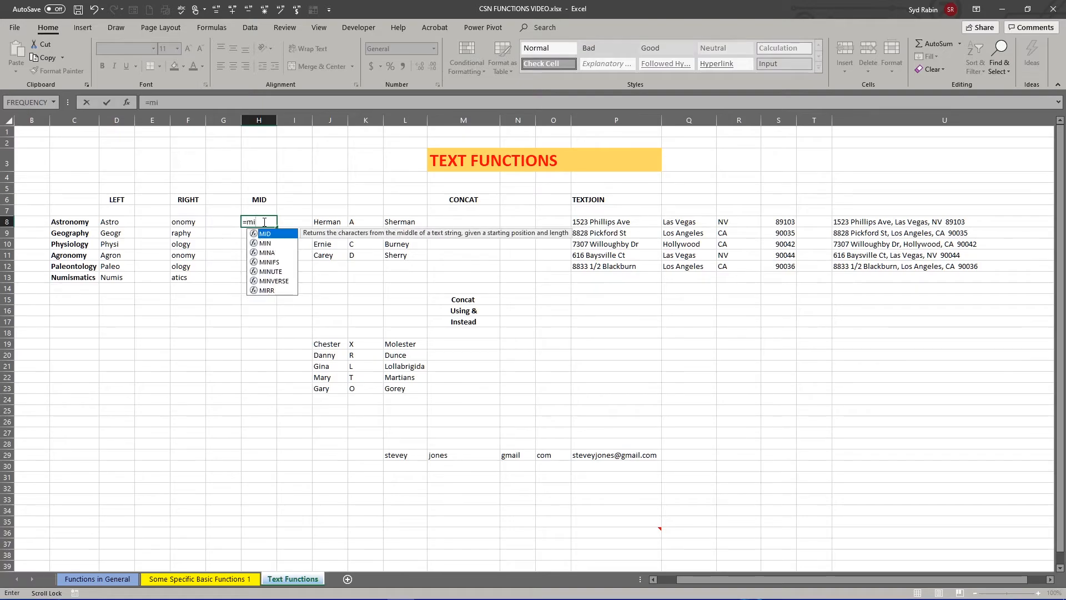
pyautogui.write('d')
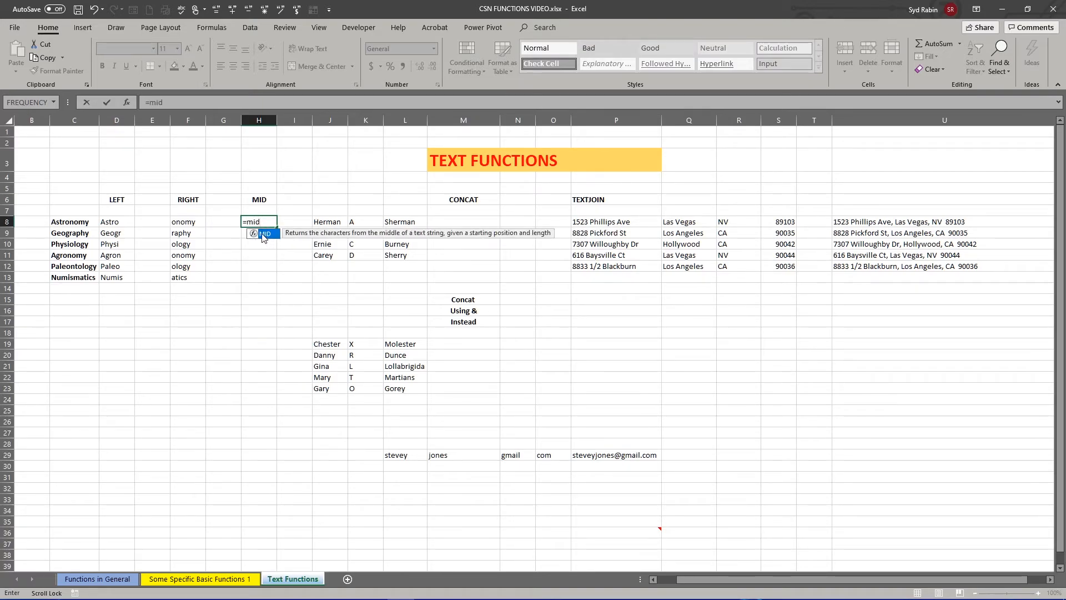
pyautogui.doubleClick(263, 234)
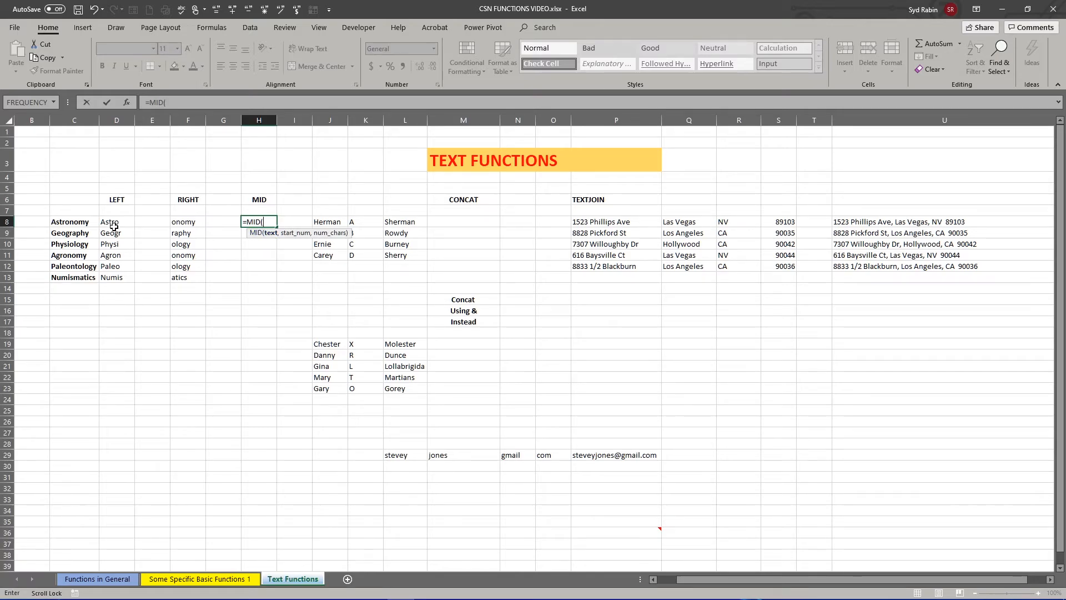
pyautogui.click(65, 222)
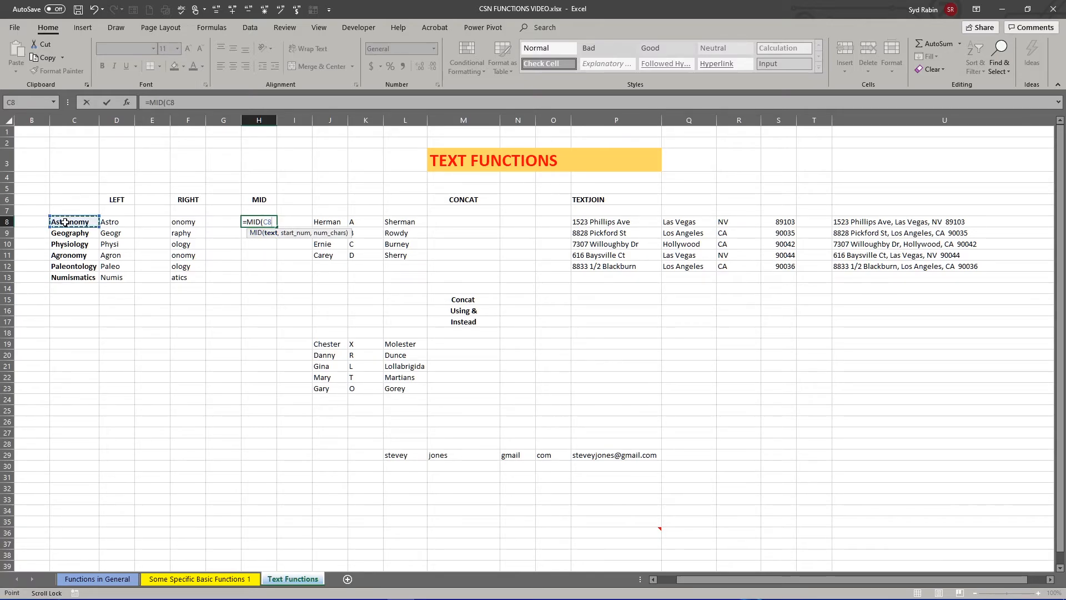
pyautogui.write(',')
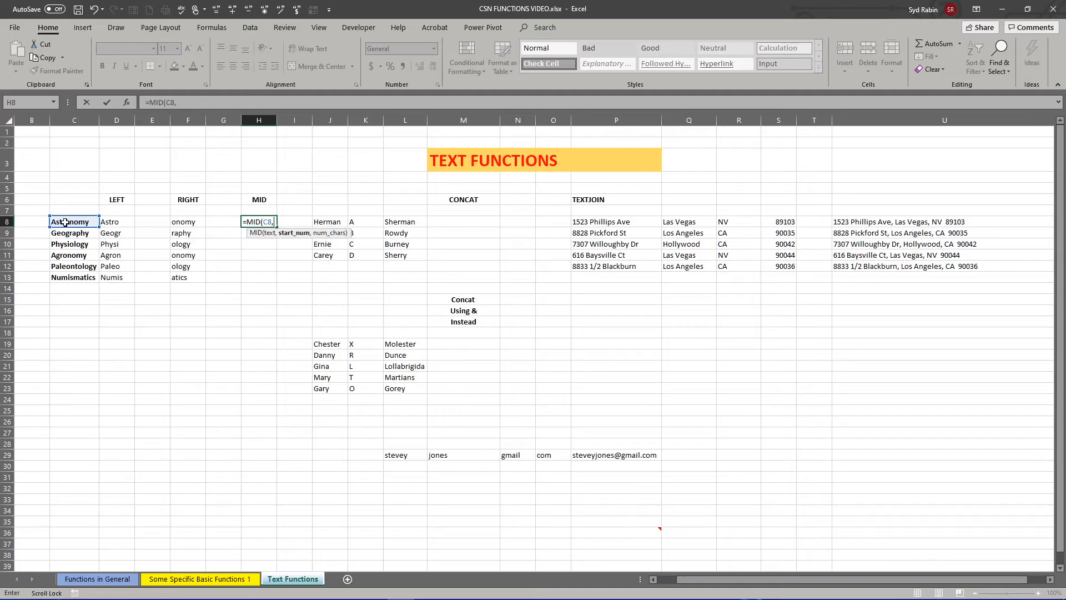
pyautogui.write('3,5')
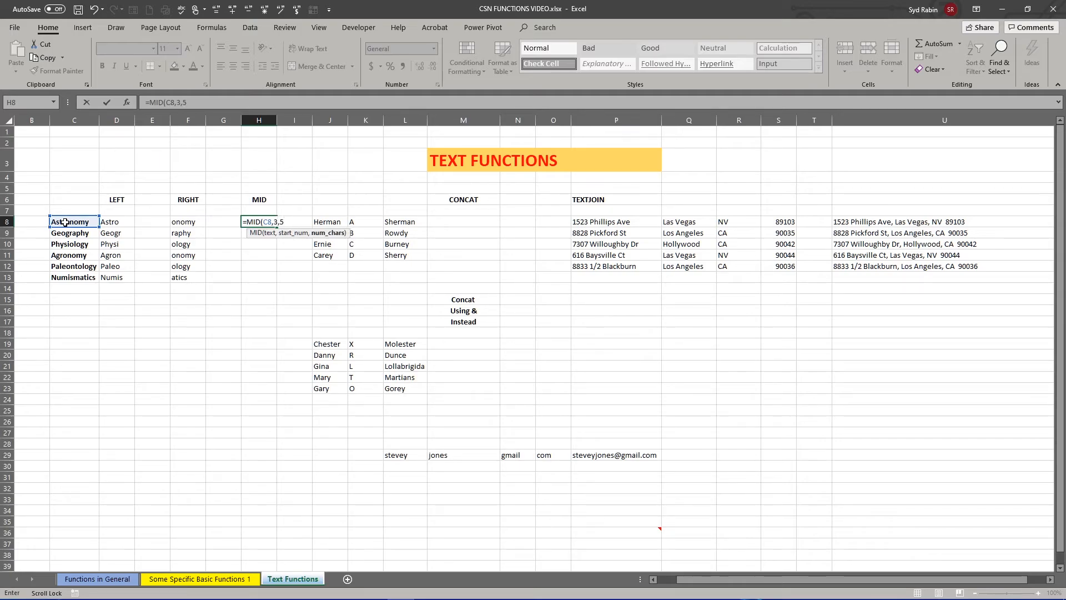
pyautogui.write(')')
pyautogui.press('Return')
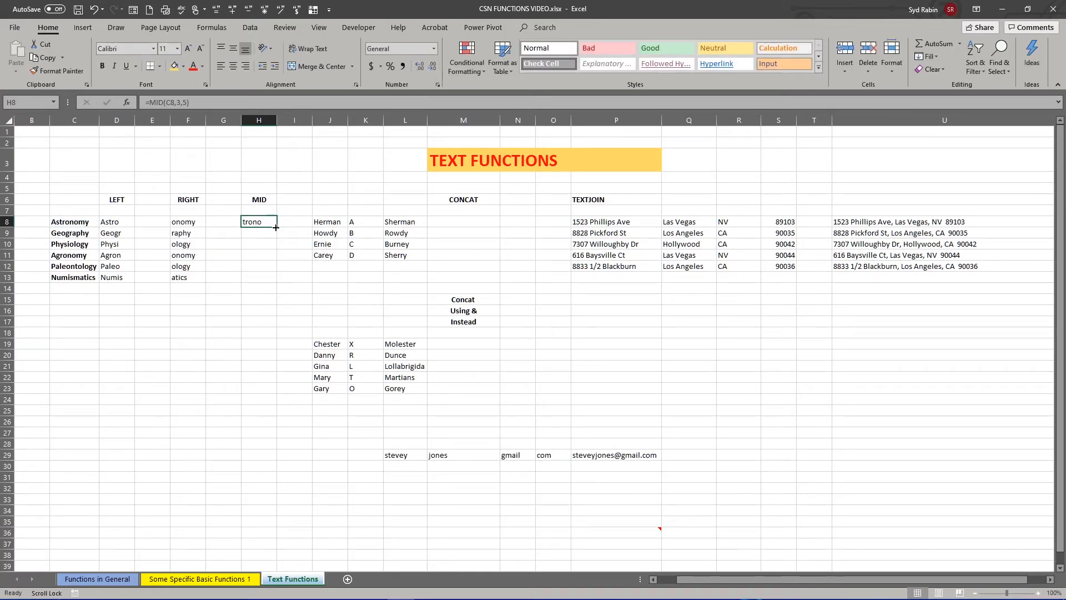
pyautogui.moveTo(277, 226); pyautogui.dragTo(278, 281)
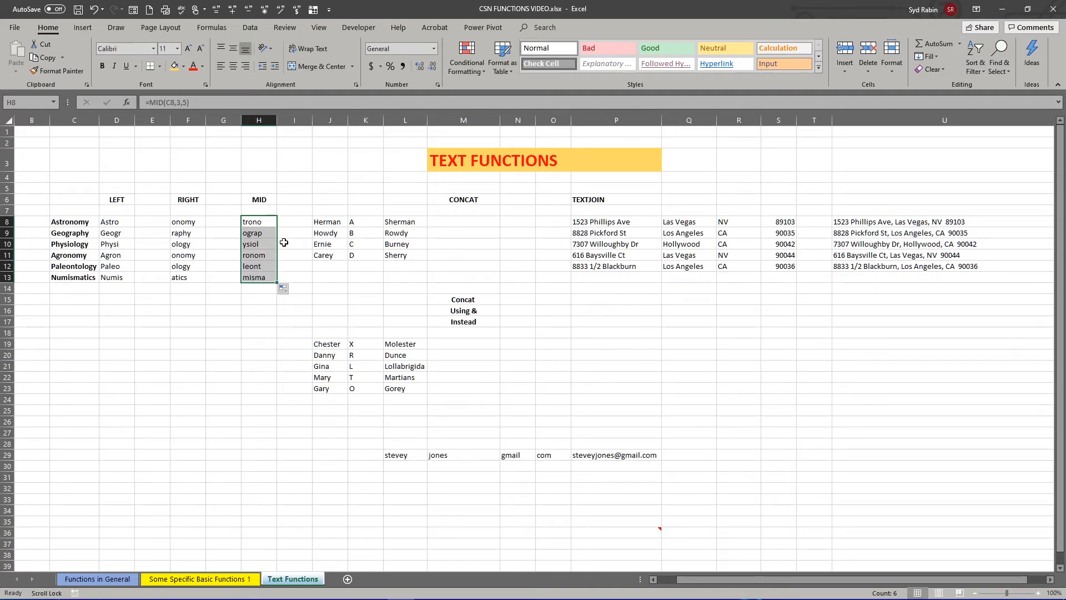
# - Enter =CONCAT(J8:L8) in cell M8 to join the first name, middle initial and last name
pyautogui.click(445, 221)
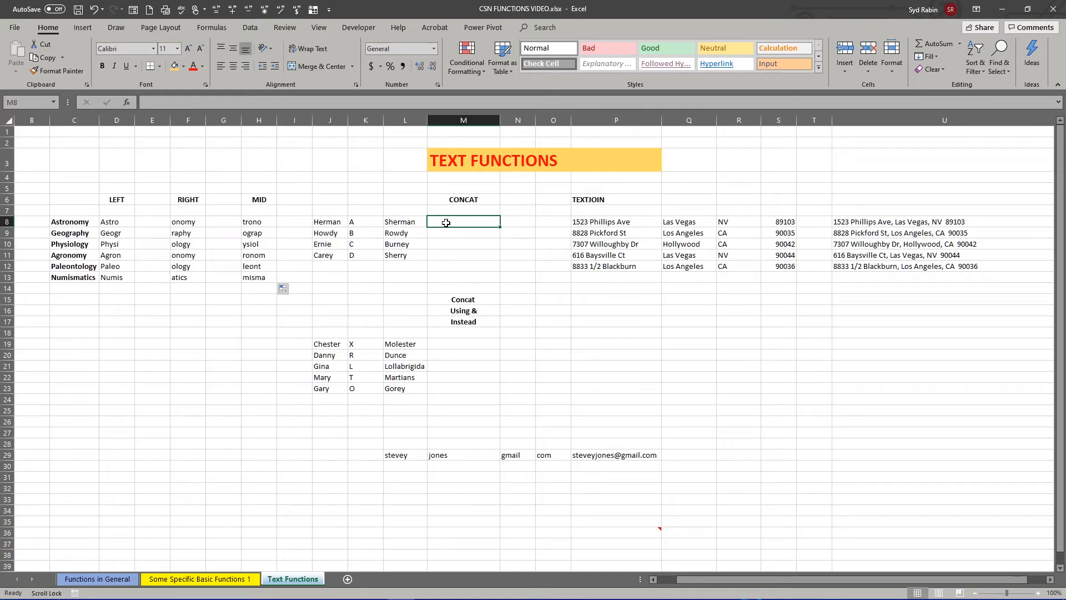
pyautogui.write('=conca')
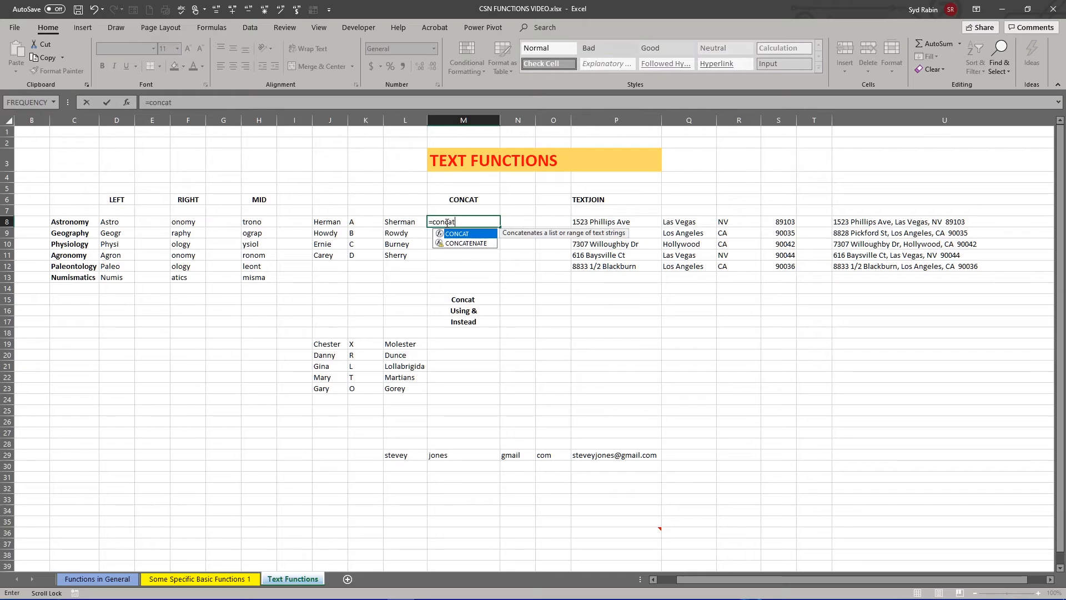
pyautogui.write('t')
pyautogui.doubleClick(449, 234)
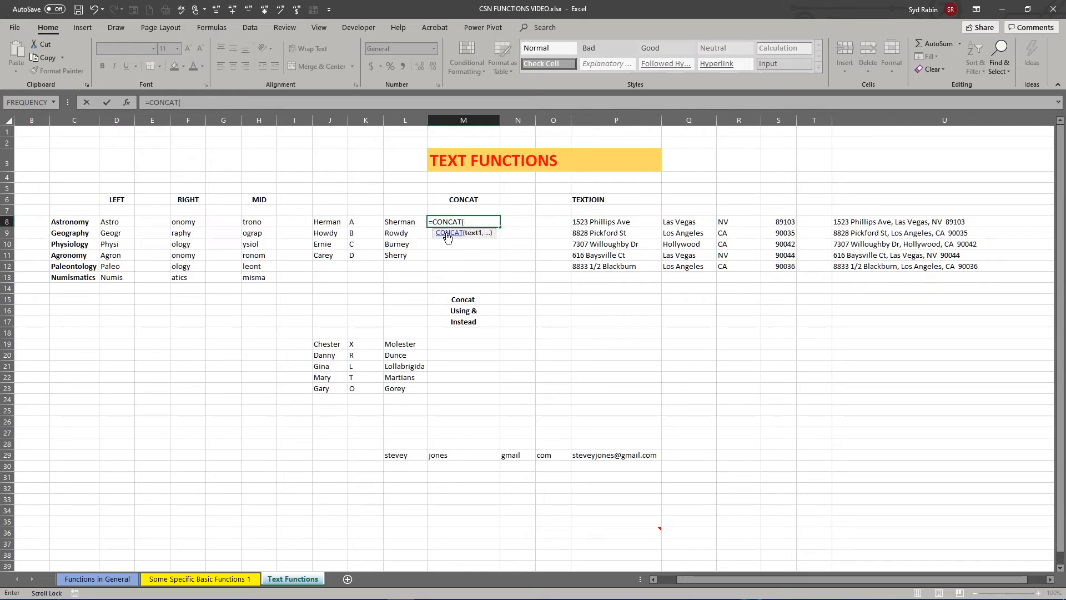
pyautogui.click(333, 221)
pyautogui.moveTo(333, 220); pyautogui.dragTo(393, 220)
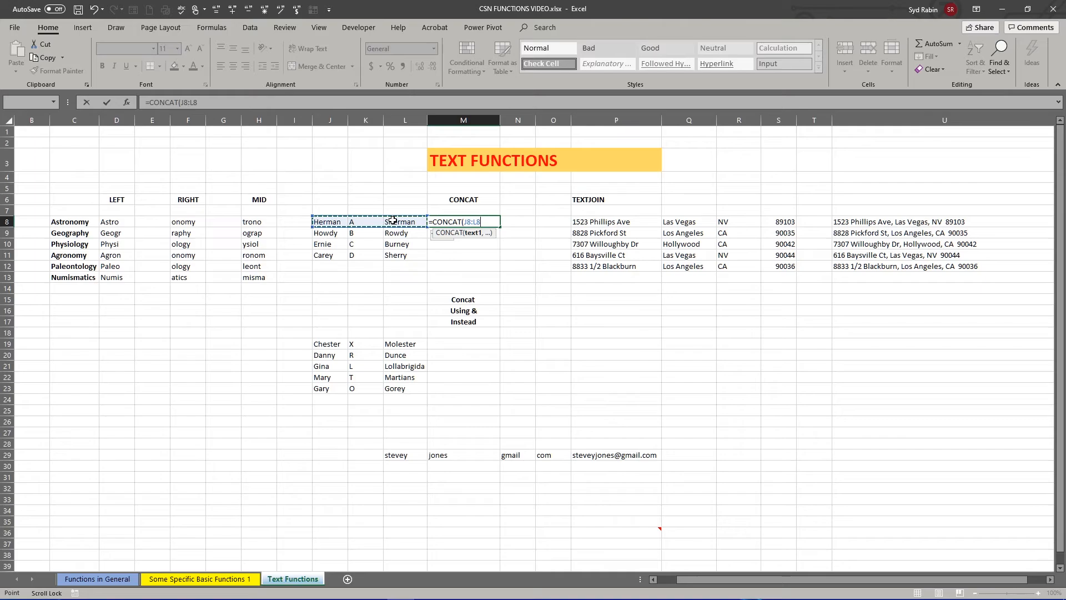
pyautogui.press('Return')
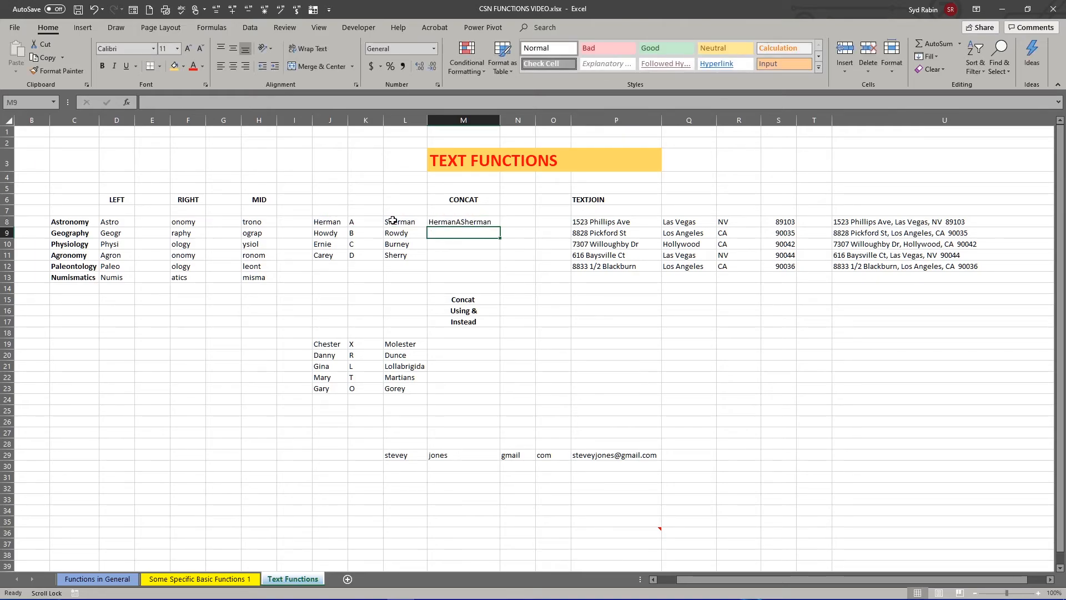
# - Clear M8 and begin a new CONCAT formula there with J8 as first argument, followed by an opening quote for a text separator
pyautogui.click(466, 222)
pyautogui.press('Delete')
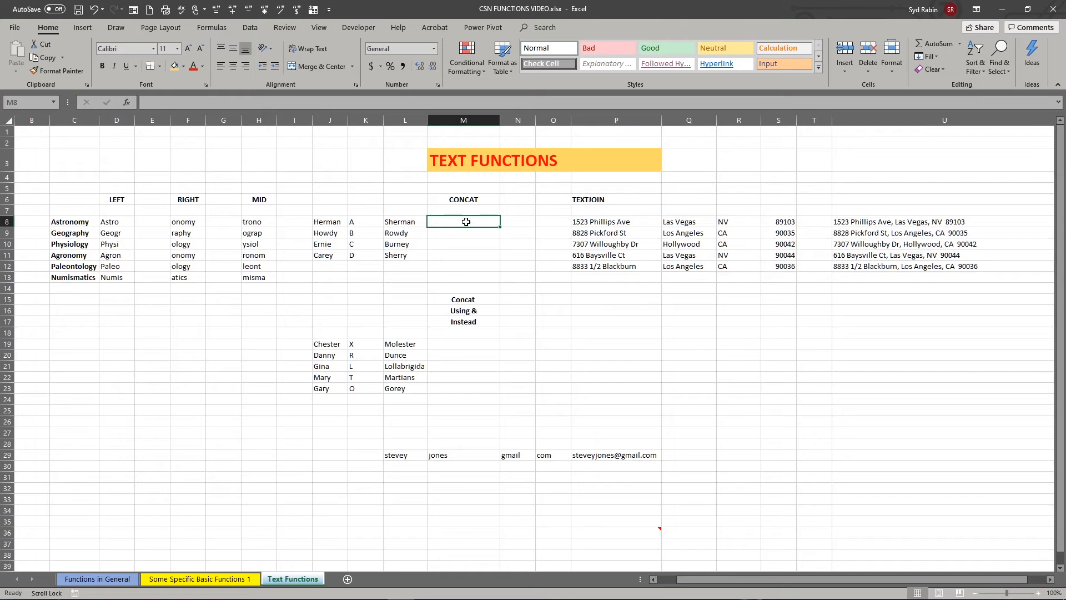
pyautogui.write('=')
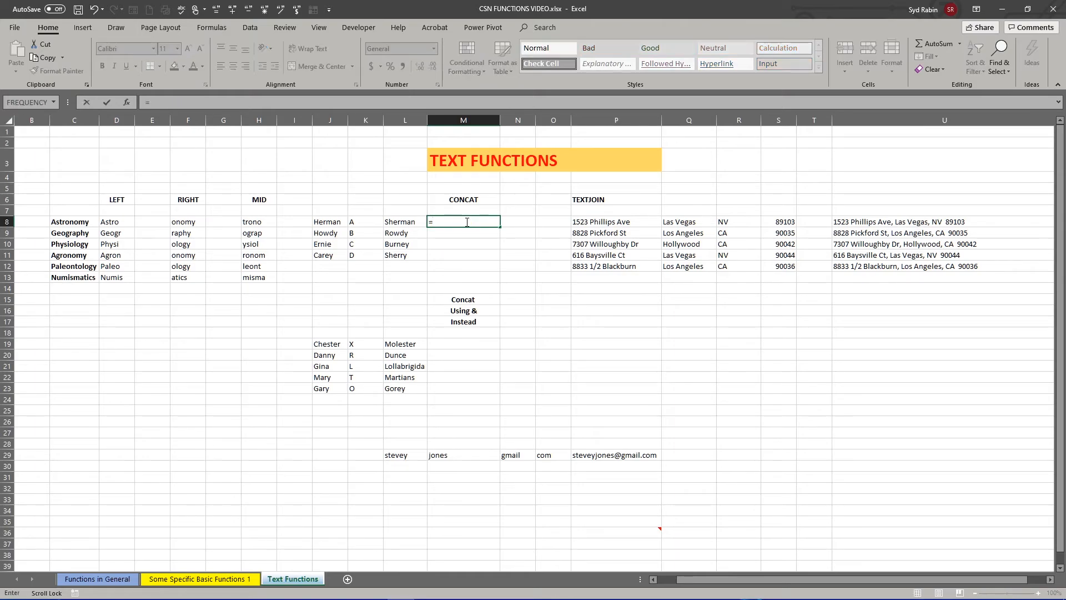
pyautogui.write('concat')
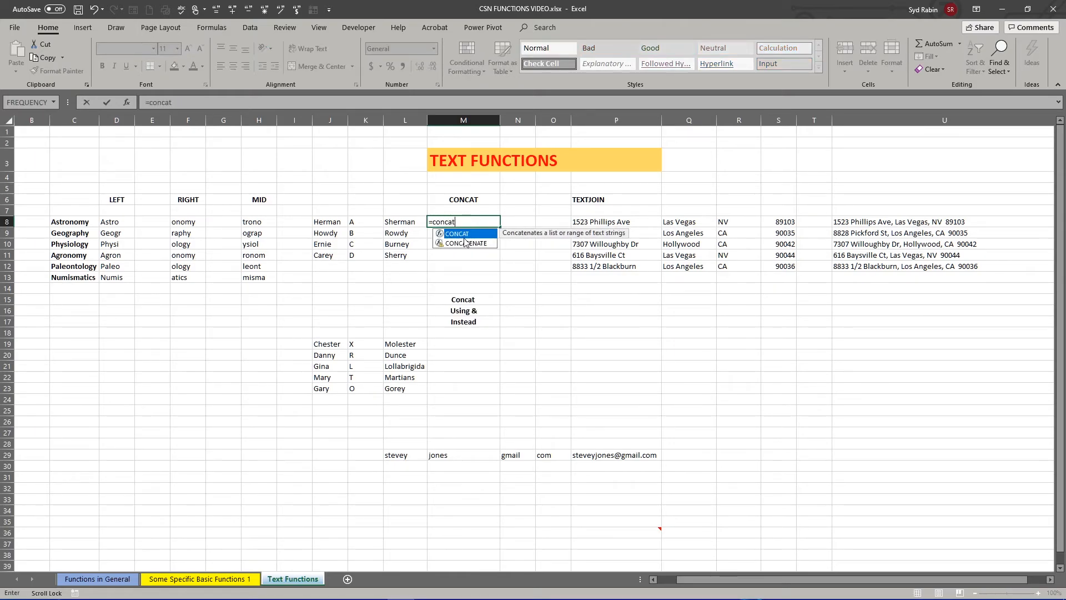
pyautogui.doubleClick(454, 234)
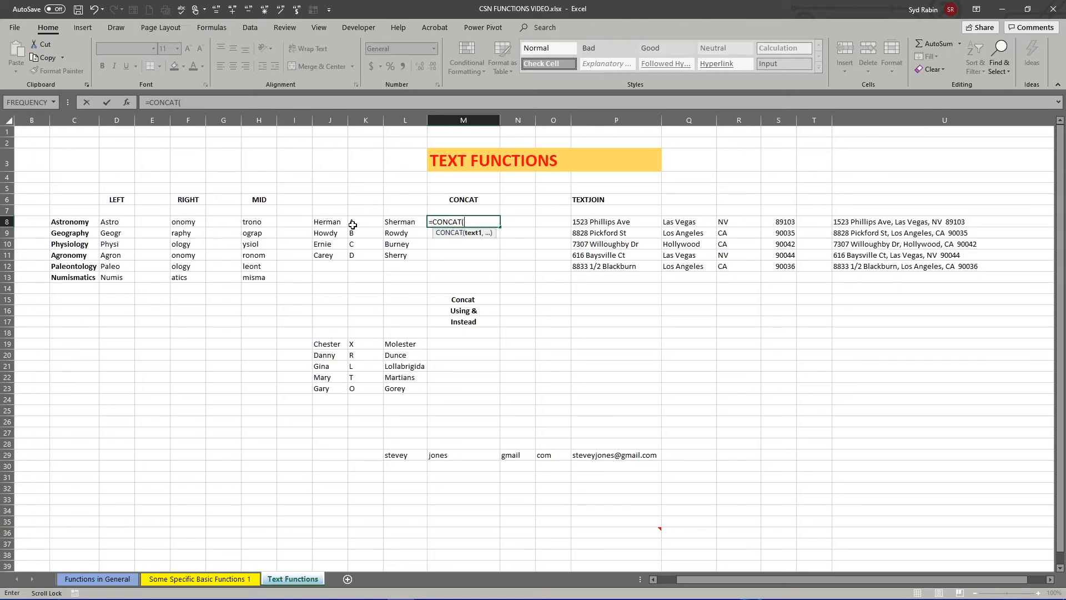
pyautogui.click(328, 223)
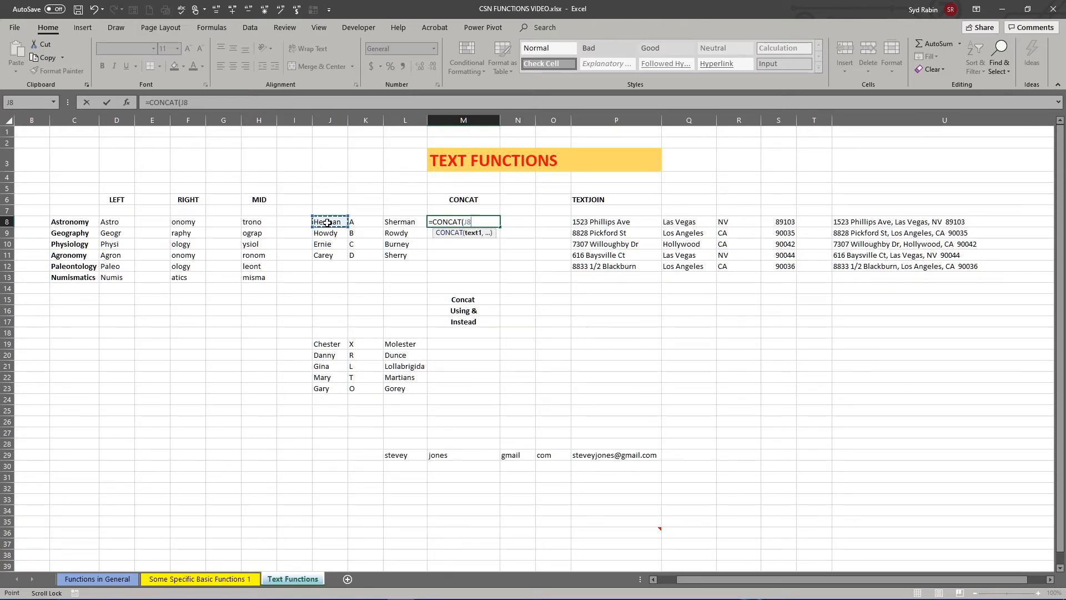
pyautogui.write(',')
pyautogui.write('"')
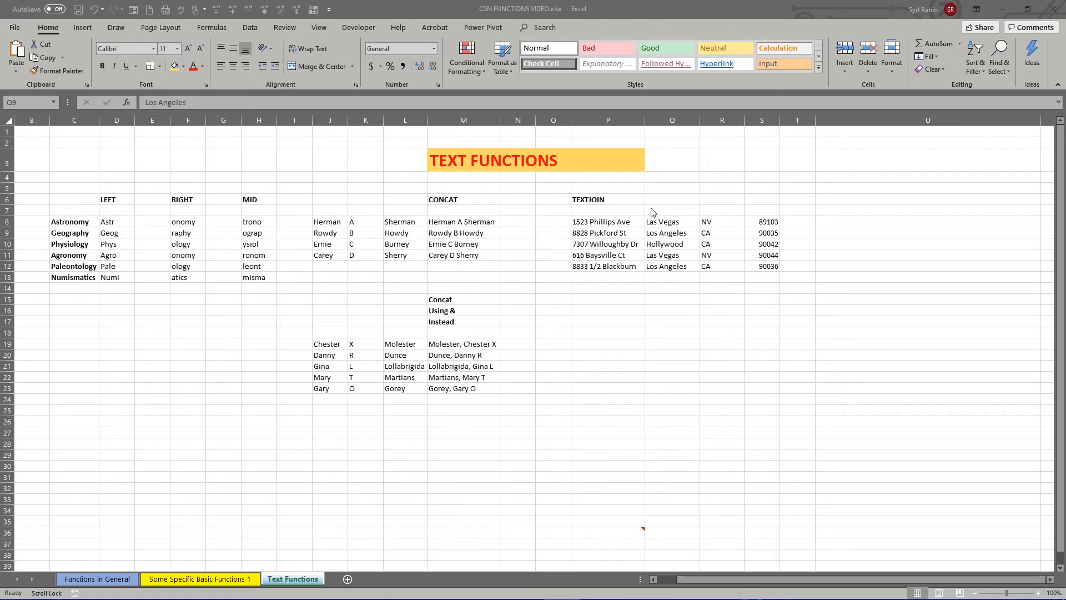
# - Start a TEXTJOIN formula in U8 for the first address, using a comma and space as the delimiter
pyautogui.click(601, 199)
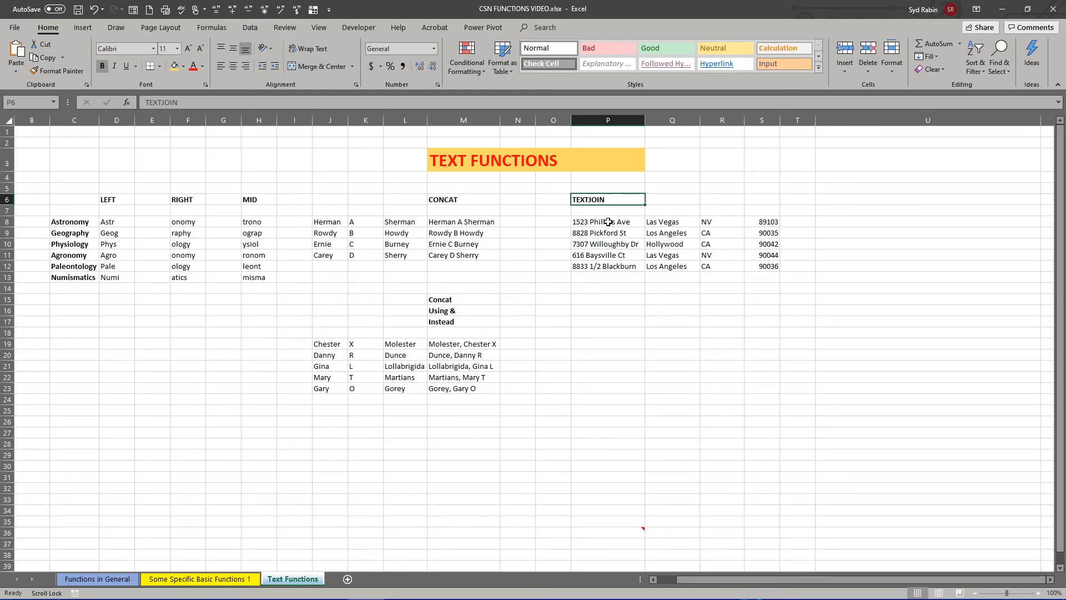
pyautogui.moveTo(608, 224)
pyautogui.mouseDown()
pyautogui.moveTo(745, 222)
pyautogui.moveTo(604, 217)
pyautogui.mouseUp()
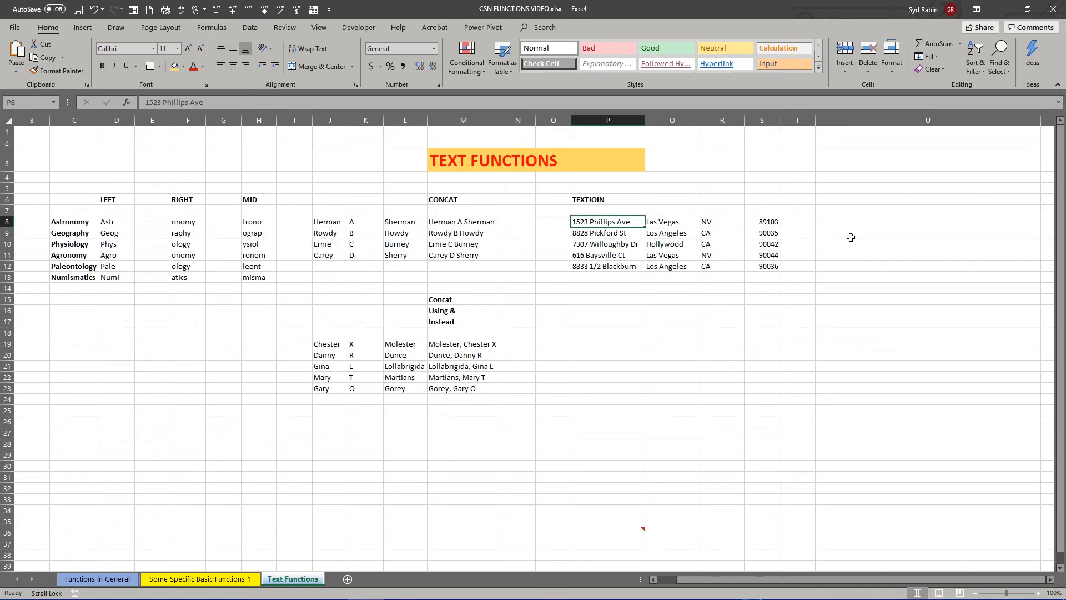
pyautogui.click(828, 219)
pyautogui.write('=')
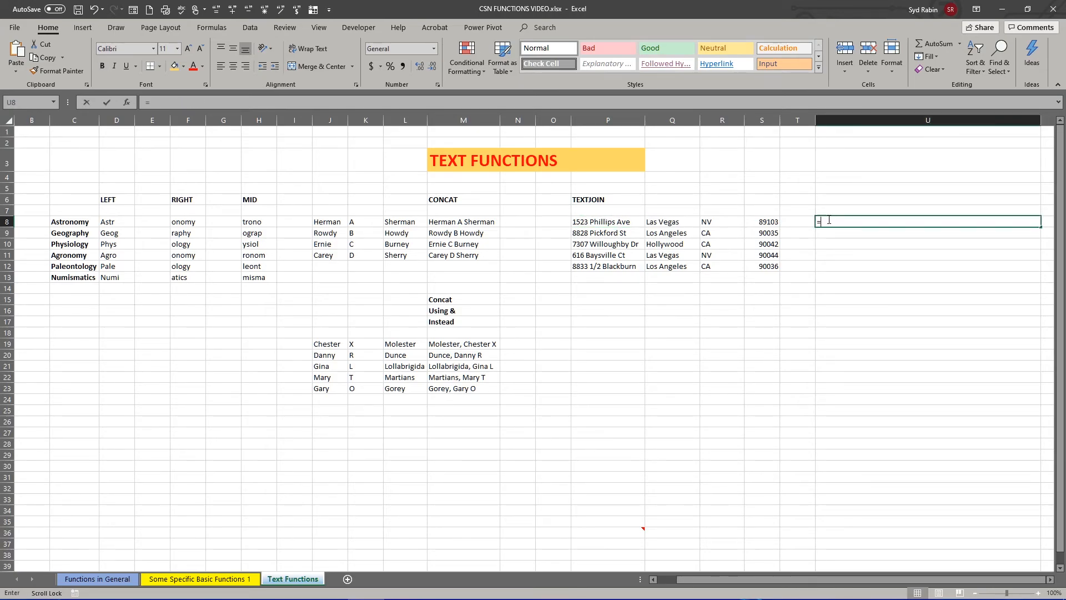
pyautogui.write('text')
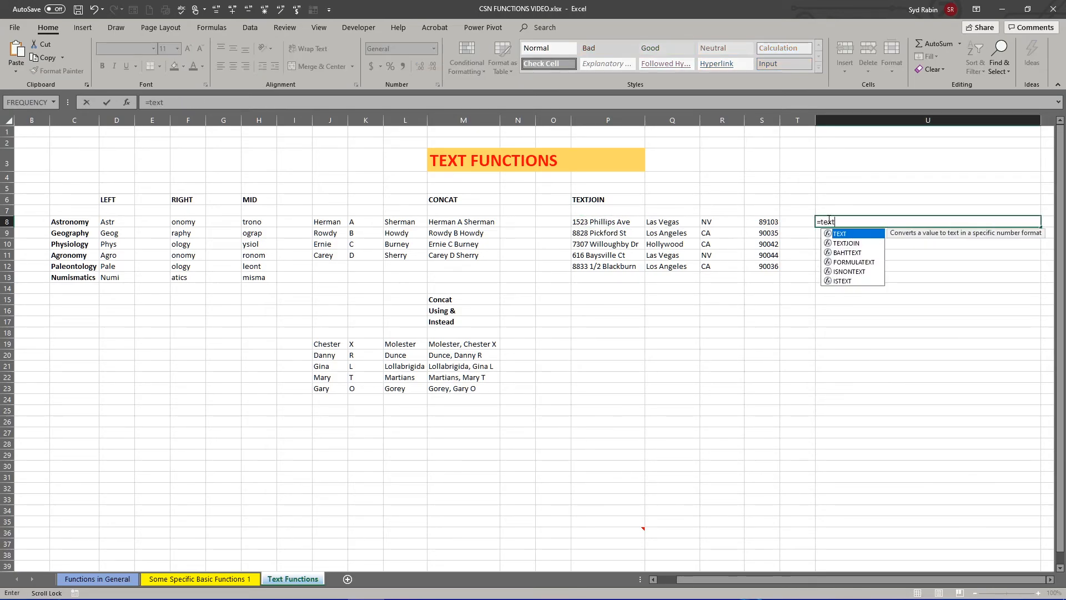
pyautogui.doubleClick(835, 243)
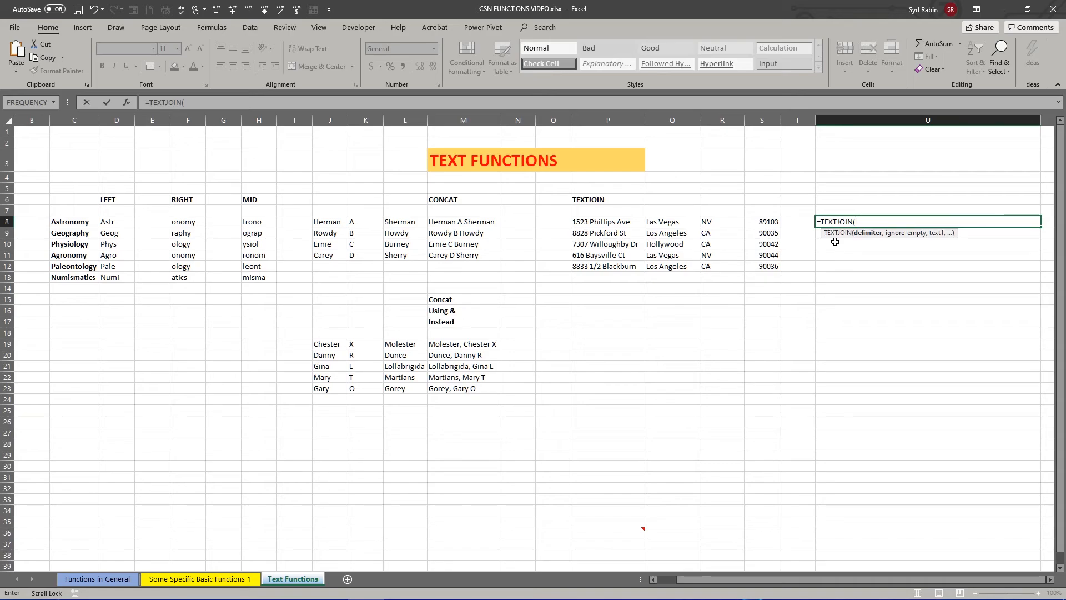
pyautogui.write('"')
pyautogui.write(', ",')
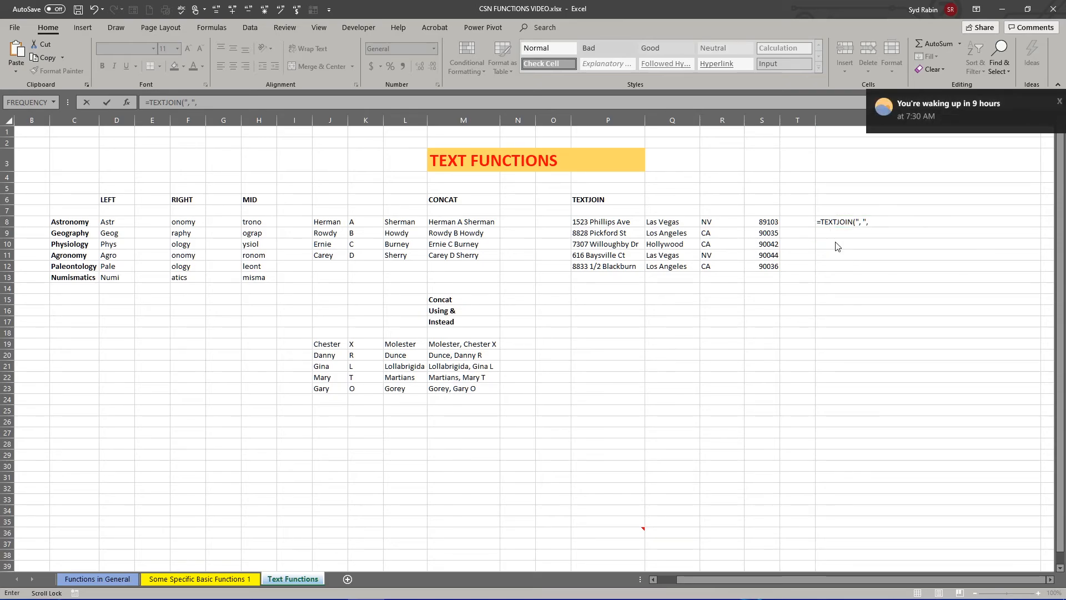
# - Complete the TEXTJOIN formula in U8 with TRUE to ignore empty cells and P8:S8 as the text range
pyautogui.click(866, 221)
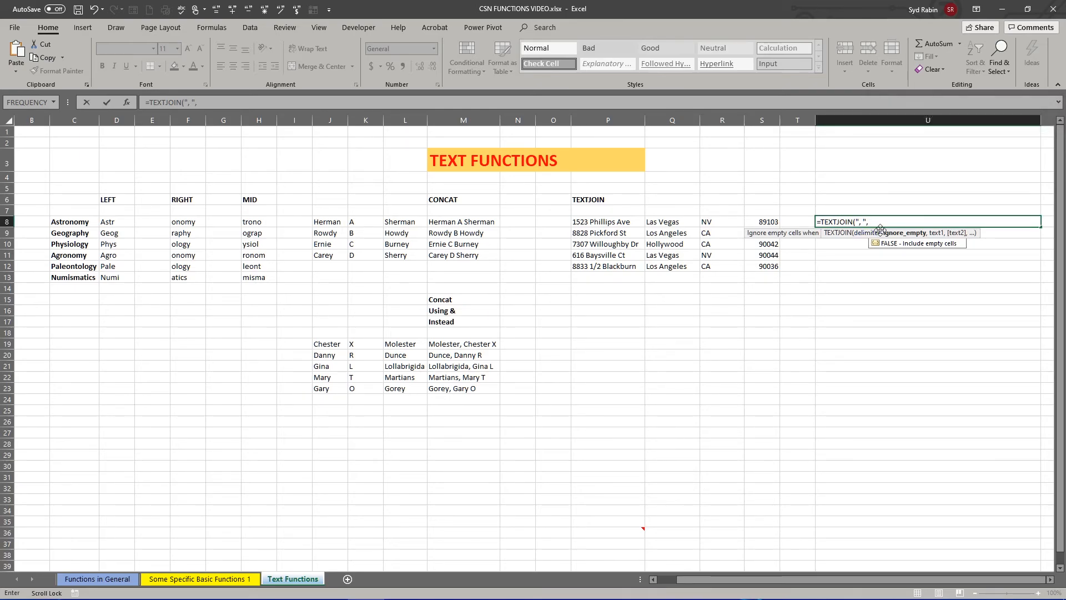
pyautogui.write('true')
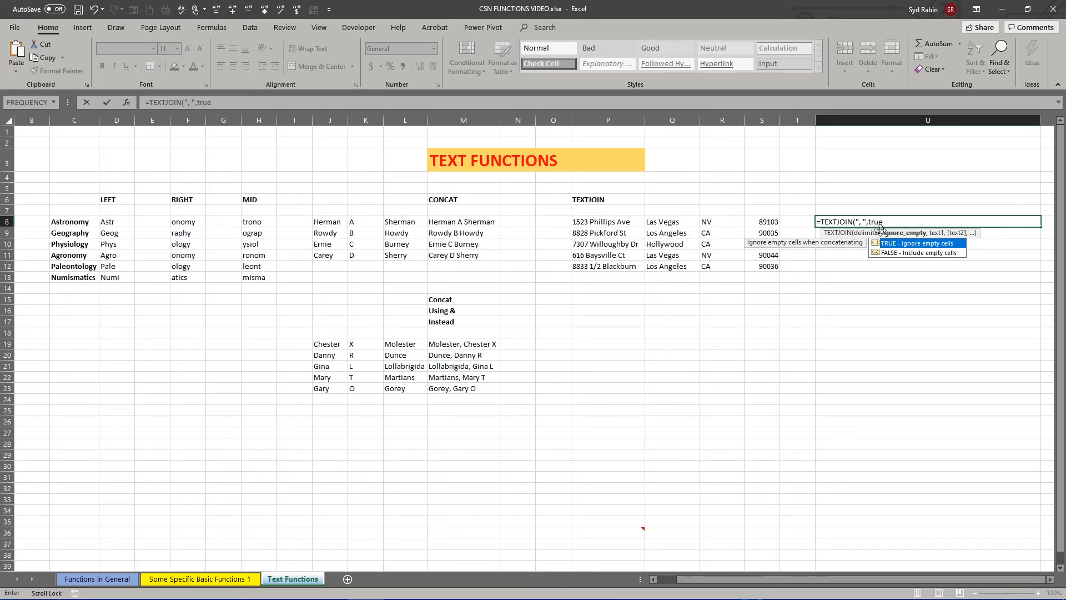
pyautogui.write(',')
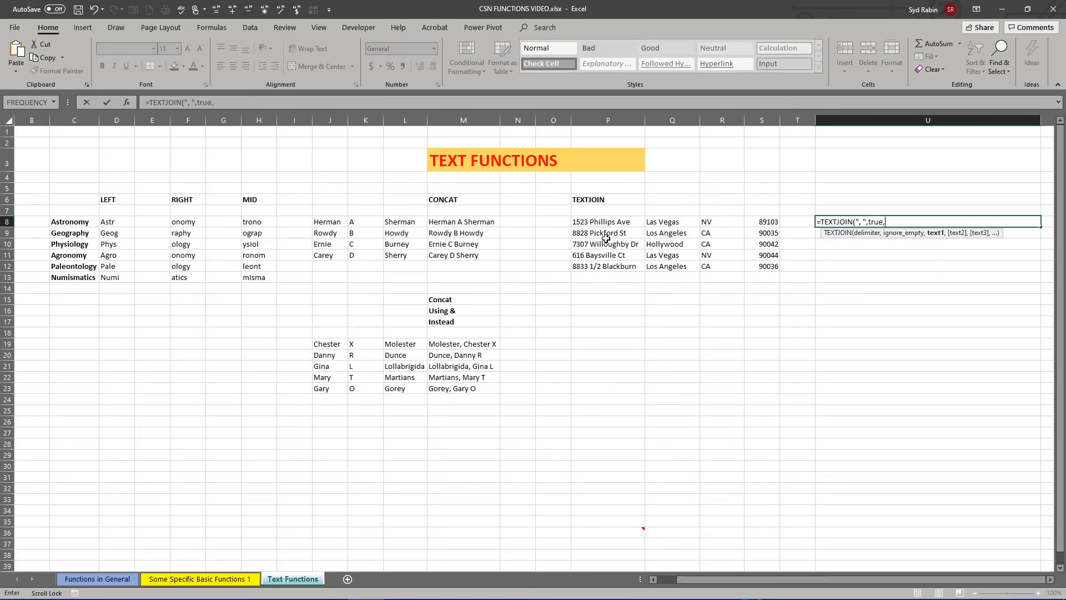
pyautogui.moveTo(602, 222); pyautogui.dragTo(761, 223)
pyautogui.write(')')
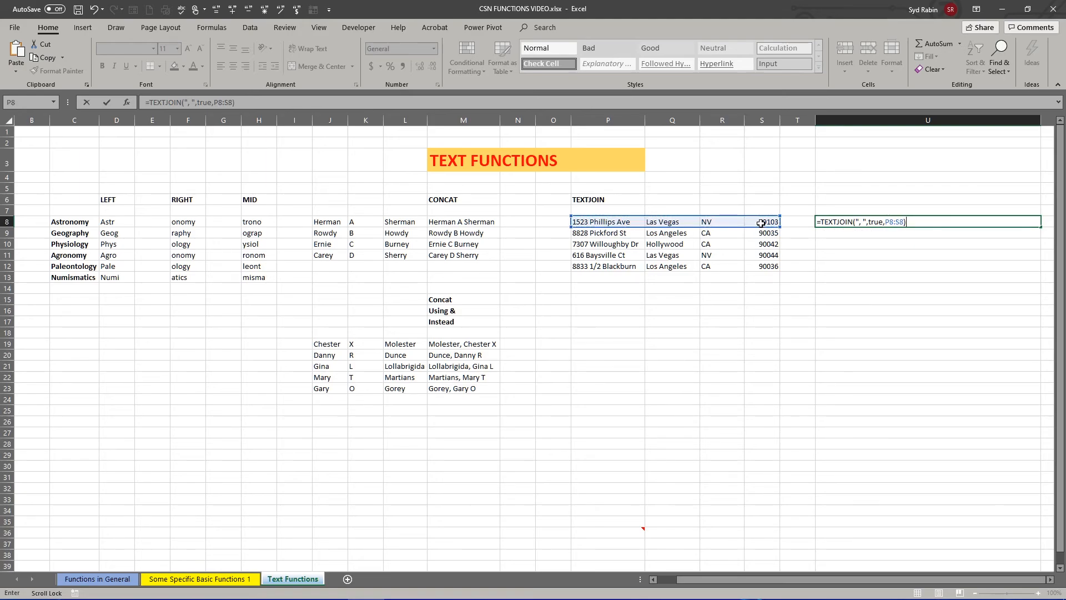
pyautogui.press('Return')
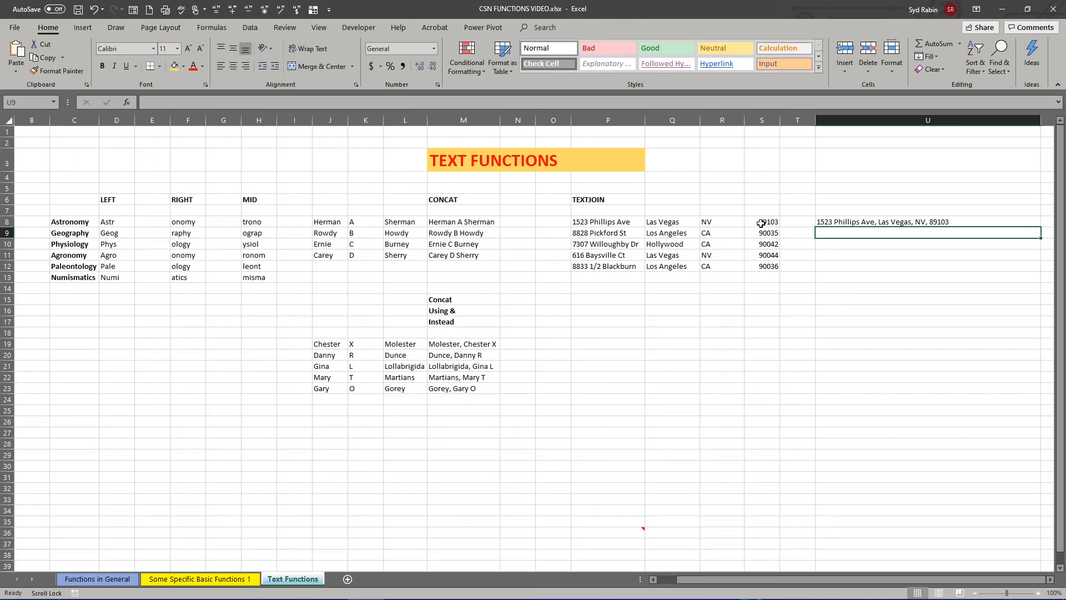
# - Review the joined address against source cells P8:R8, and delete the TEXTJOIN formula from U8
pyautogui.click(840, 223)
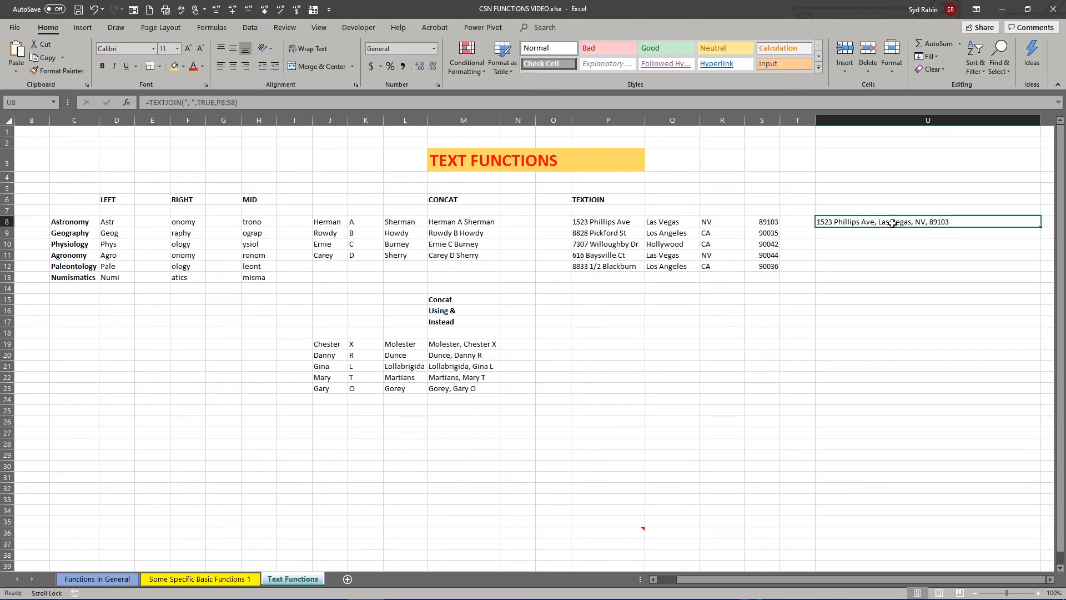
pyautogui.moveTo(597, 225); pyautogui.dragTo(717, 225)
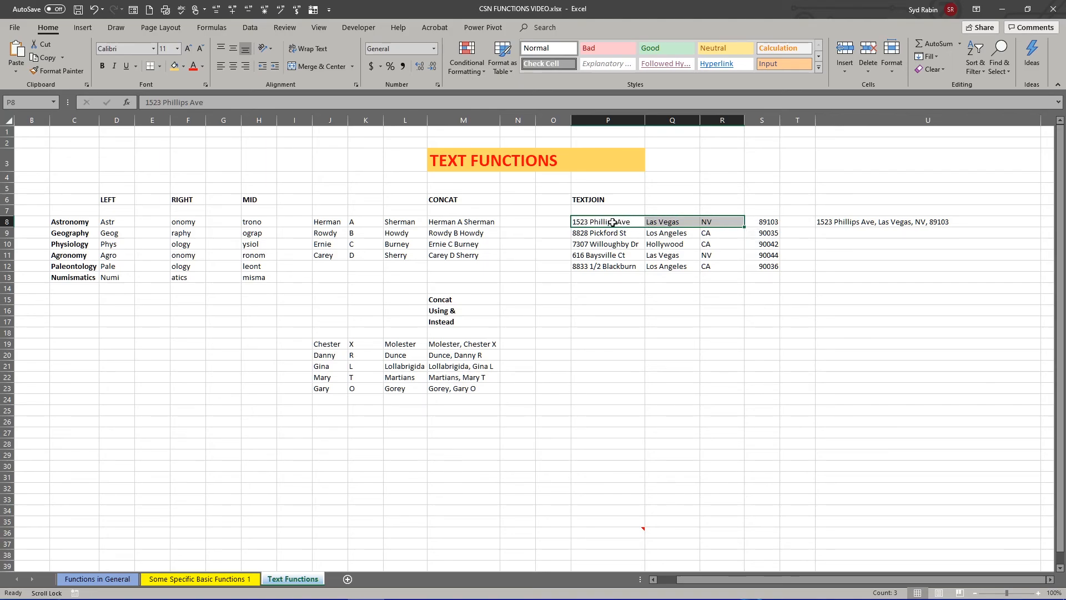
pyautogui.moveTo(612, 222); pyautogui.dragTo(733, 222)
pyautogui.click(858, 222)
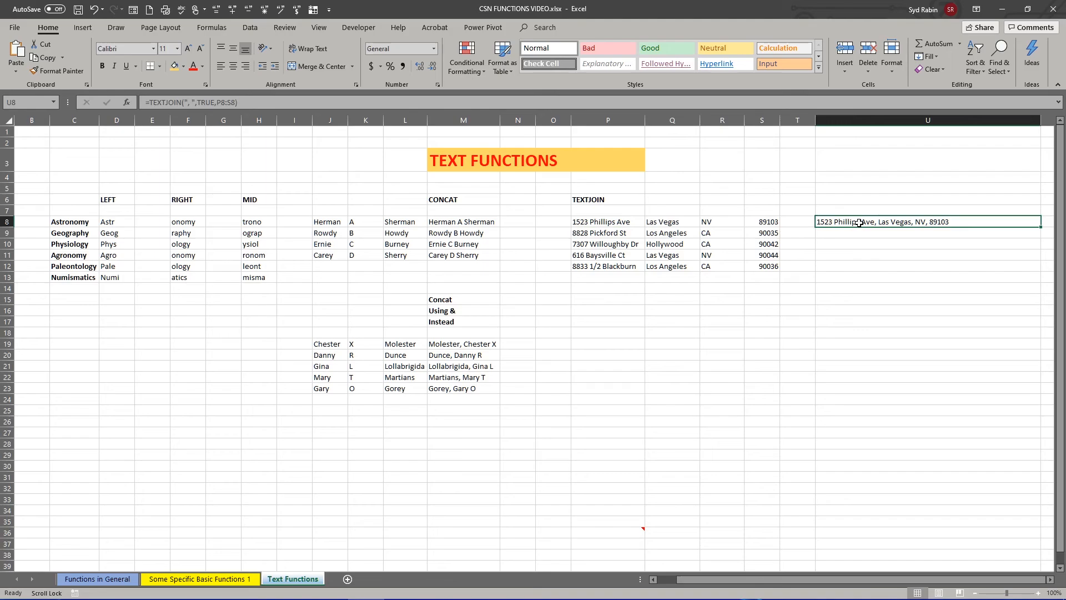
pyautogui.press('Delete')
pyautogui.click(858, 278)
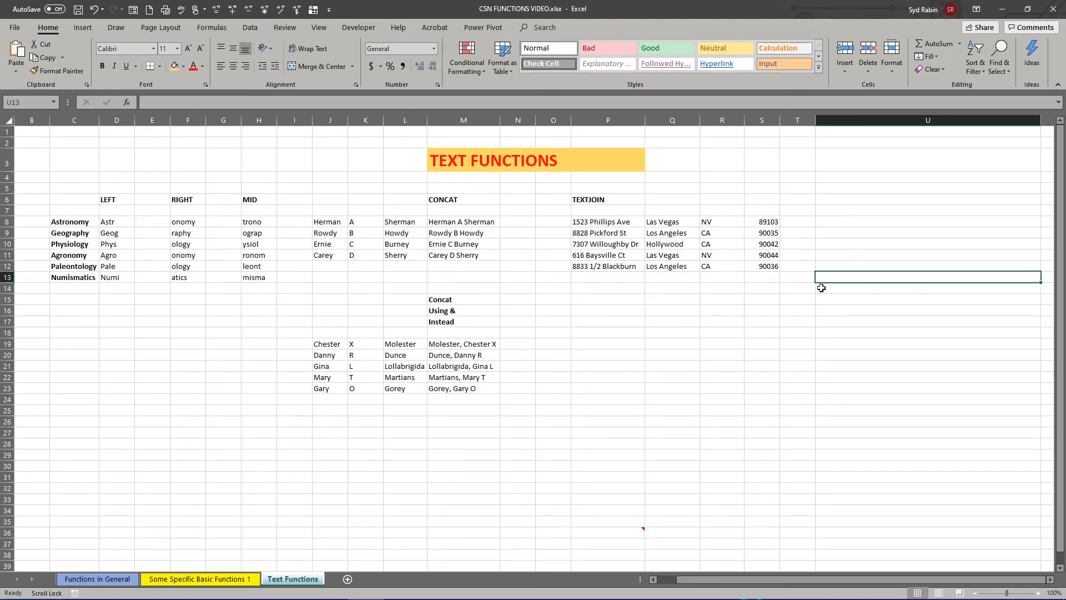
pyautogui.click(839, 223)
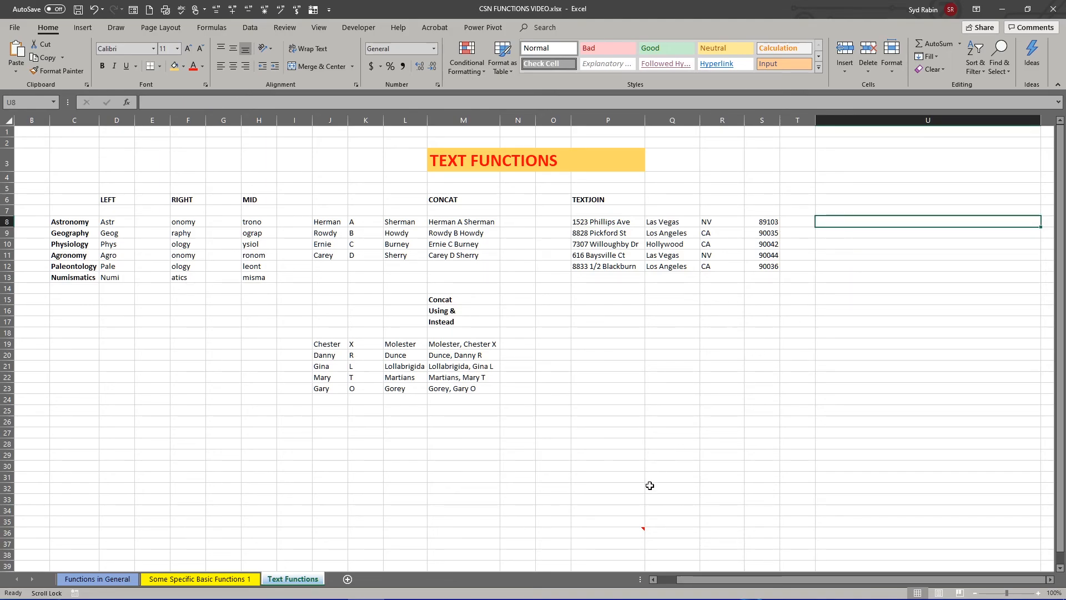
# - Open the note on cell P36 for editing and select its whole CONCAT and TEXTJOIN formula for copying
pyautogui.click(641, 528)
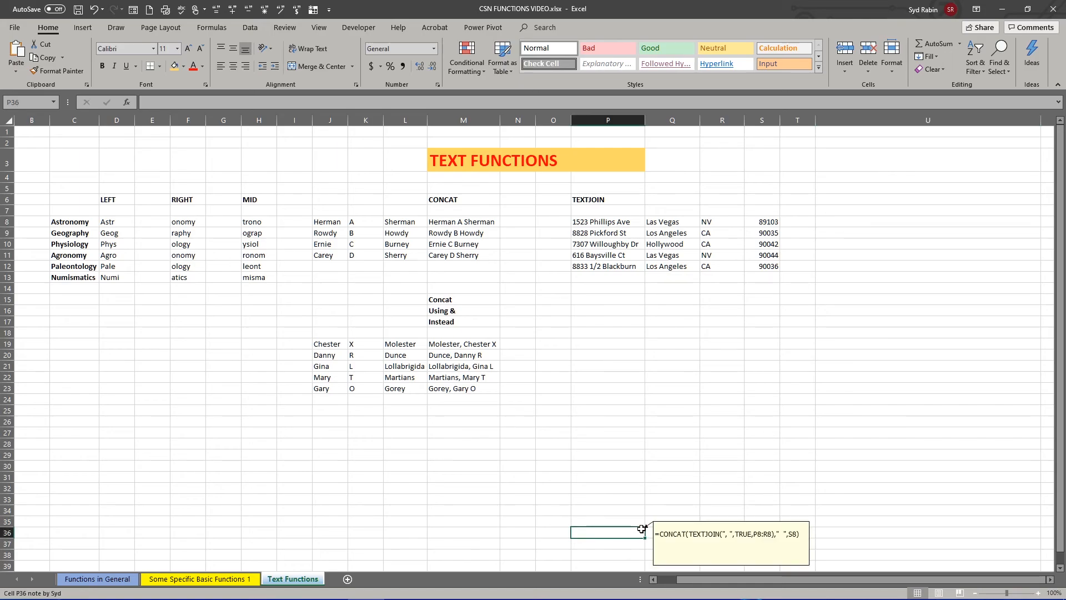
pyautogui.rightClick(642, 528)
pyautogui.click(672, 444)
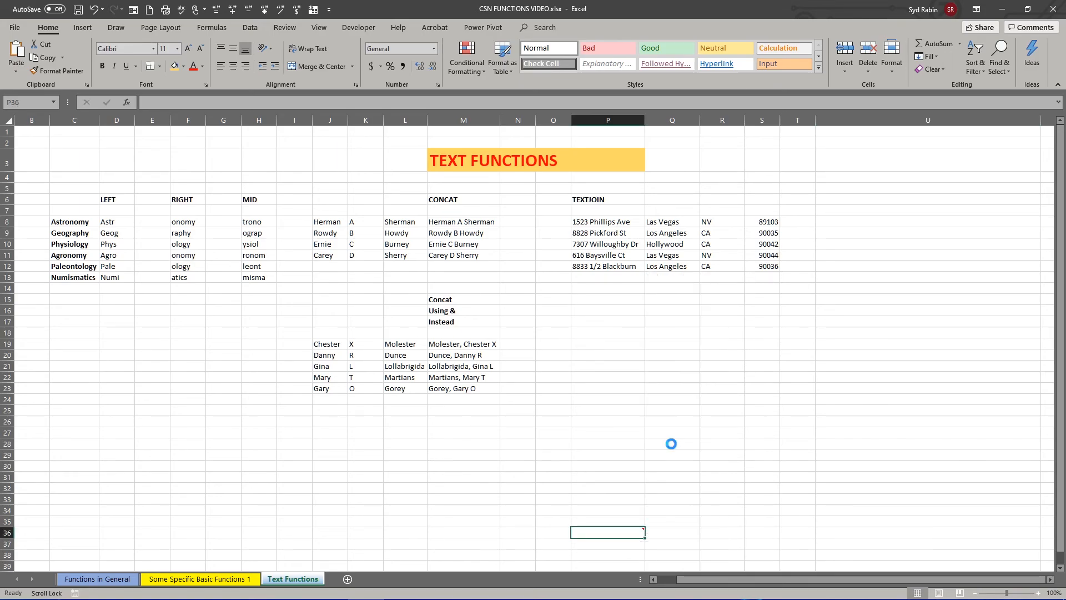
pyautogui.moveTo(799, 534); pyautogui.dragTo(617, 521)
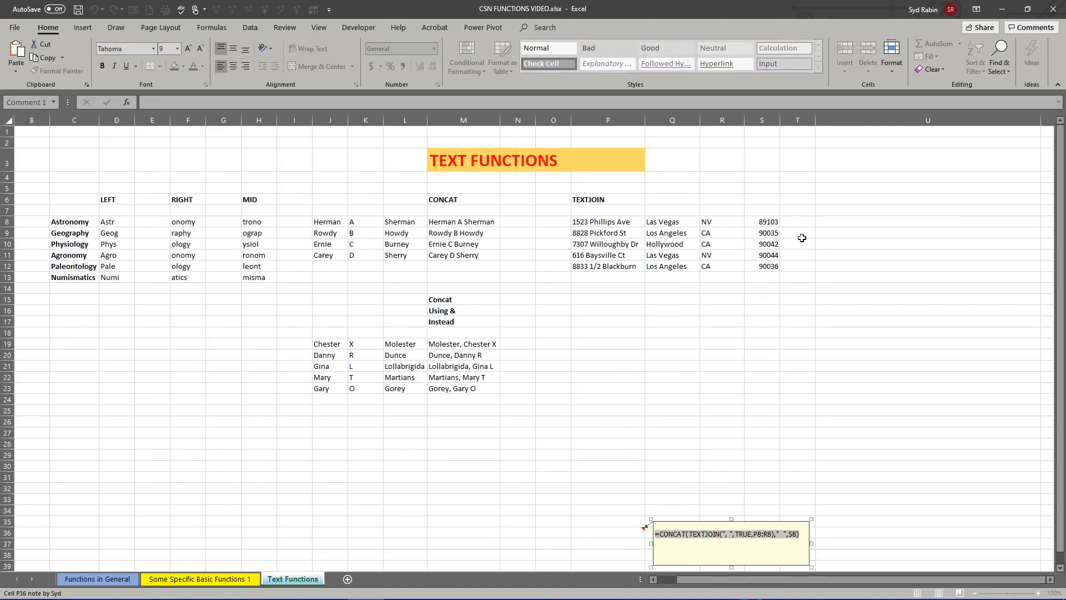
# - Paste =CONCAT(TEXTJOIN(", ",TRUE,P8:R8)," ",S8) at U8, move it up from U9 into U8, and highlight the formula text
pyautogui.click(825, 223)
pyautogui.rightClick(826, 224)
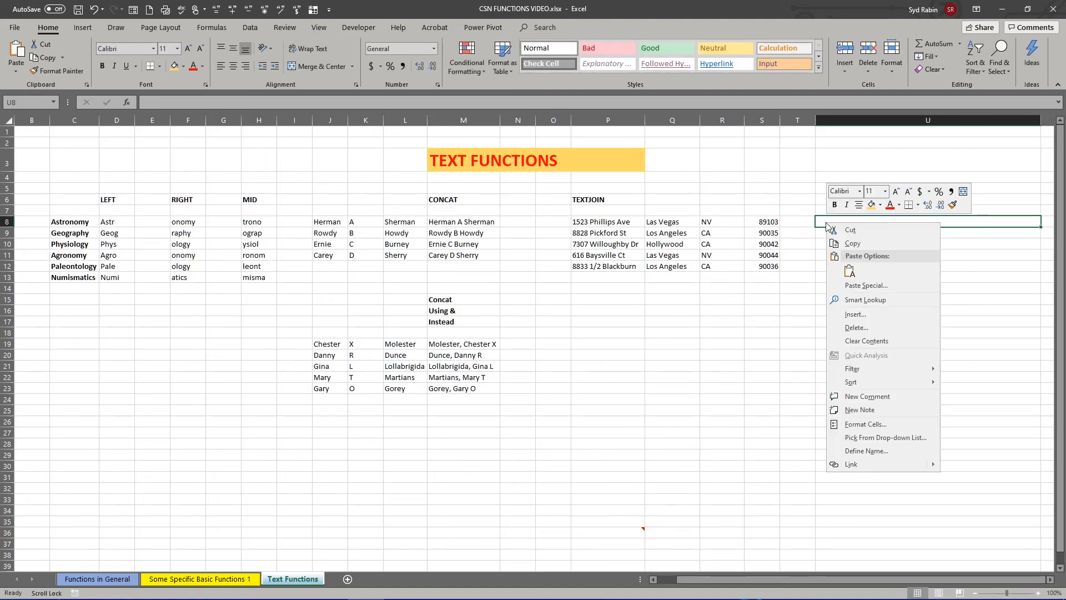
pyautogui.click(849, 271)
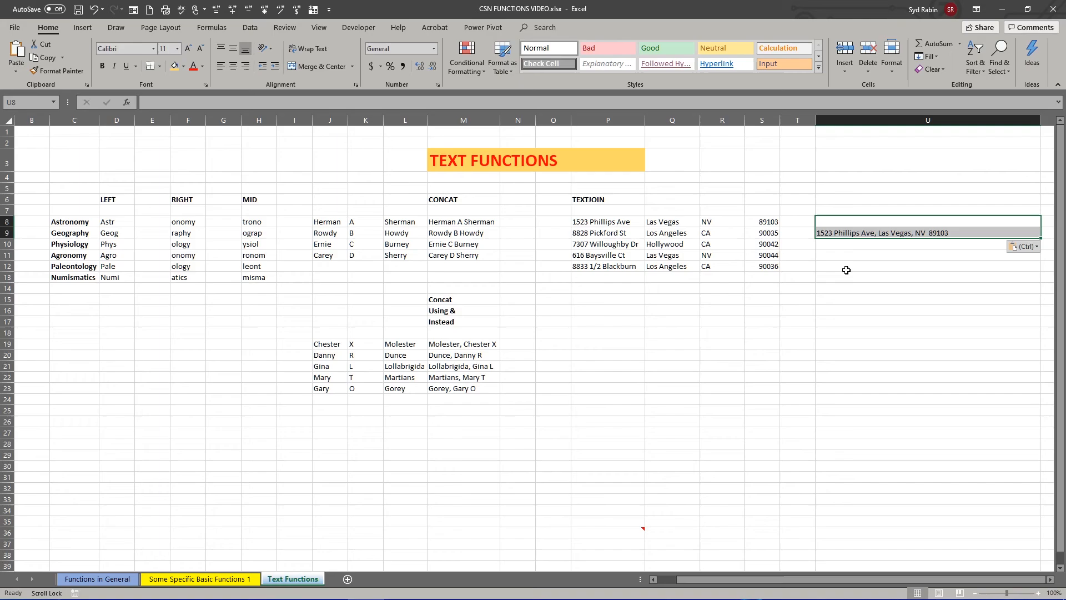
pyautogui.click(858, 234)
pyautogui.moveTo(866, 232); pyautogui.dragTo(869, 222)
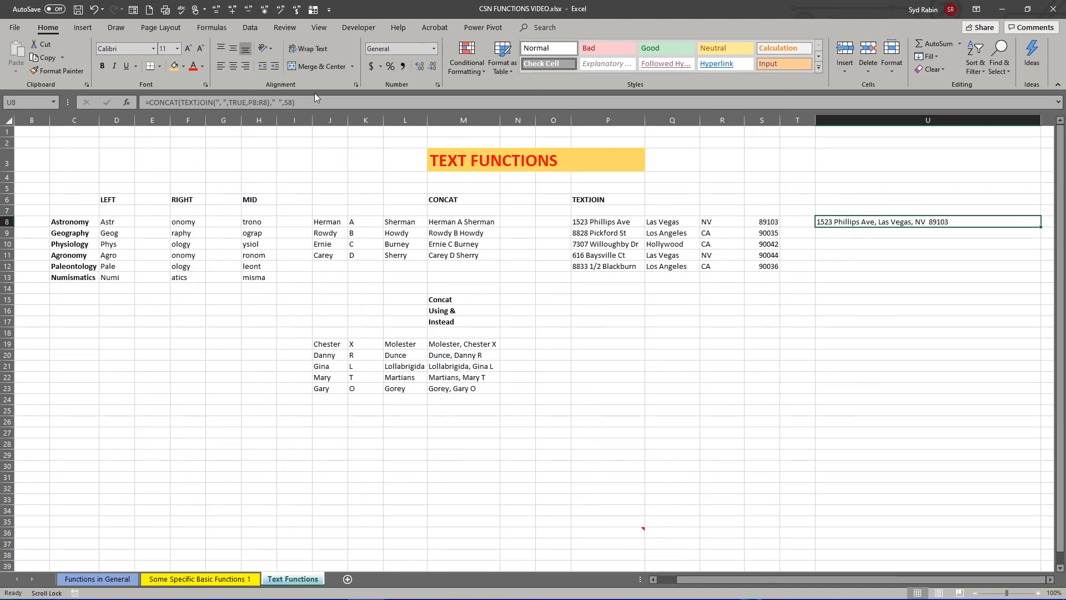
pyautogui.moveTo(311, 102); pyautogui.dragTo(143, 102)
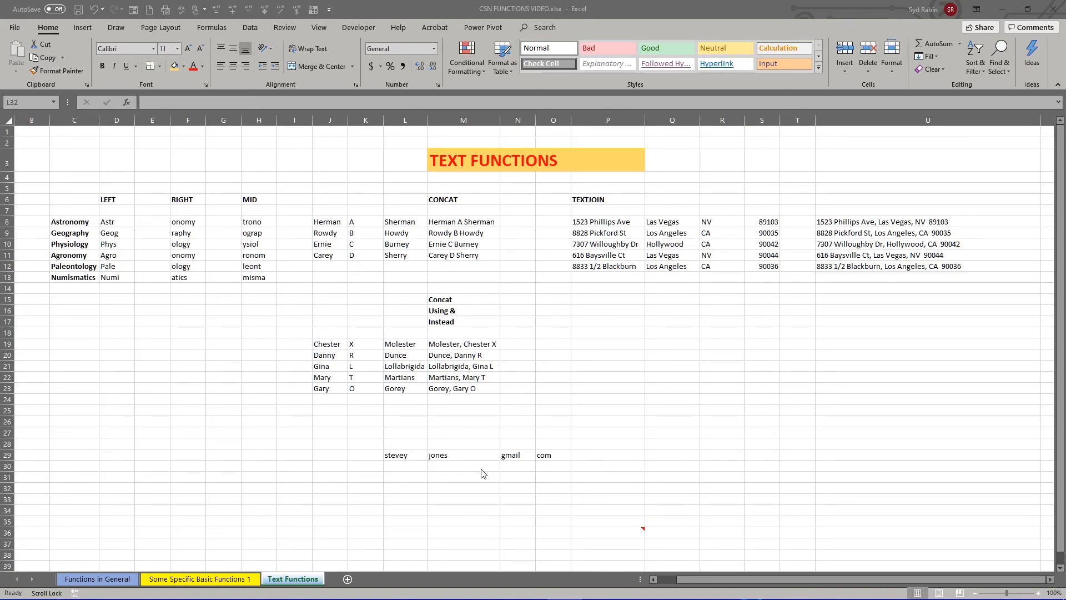
# - Review the separate email parts held in cells L29, M29, N29 and O29
pyautogui.click(399, 455)
pyautogui.click(399, 455)
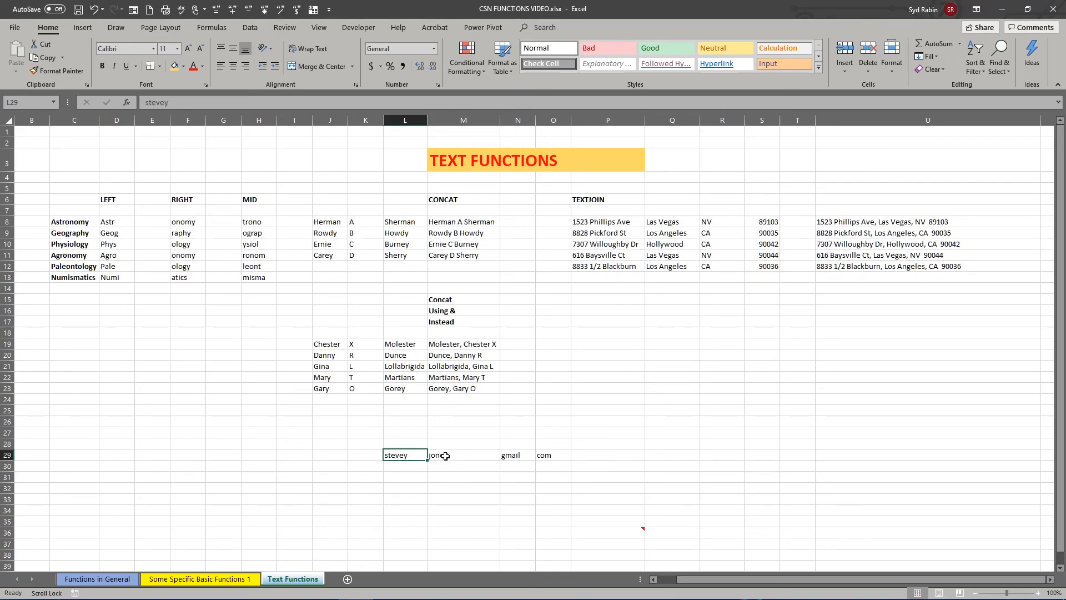
pyautogui.click(444, 455)
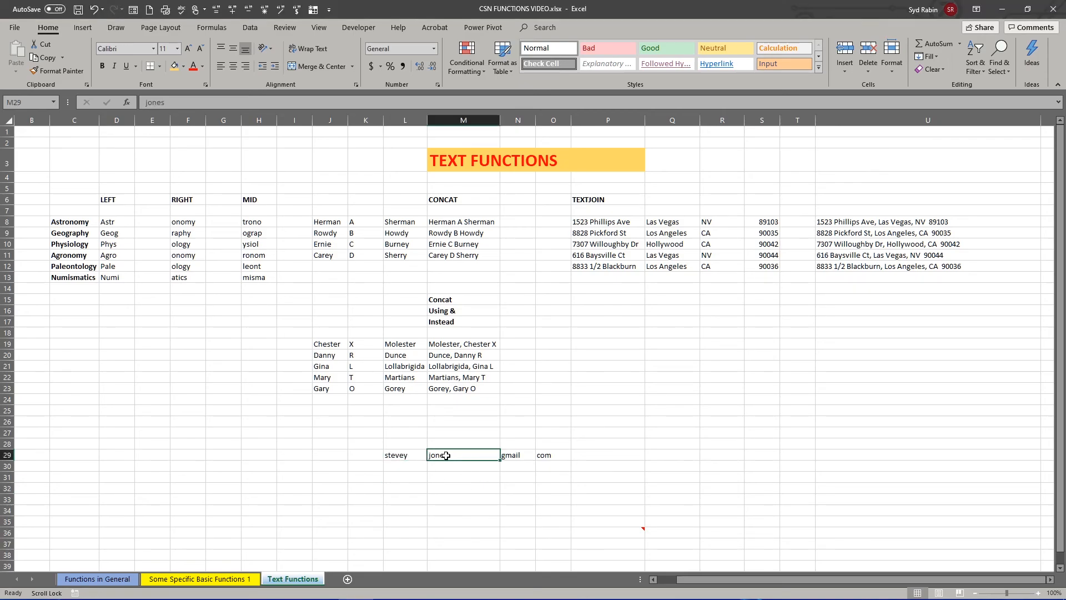
pyautogui.click(518, 457)
pyautogui.click(551, 457)
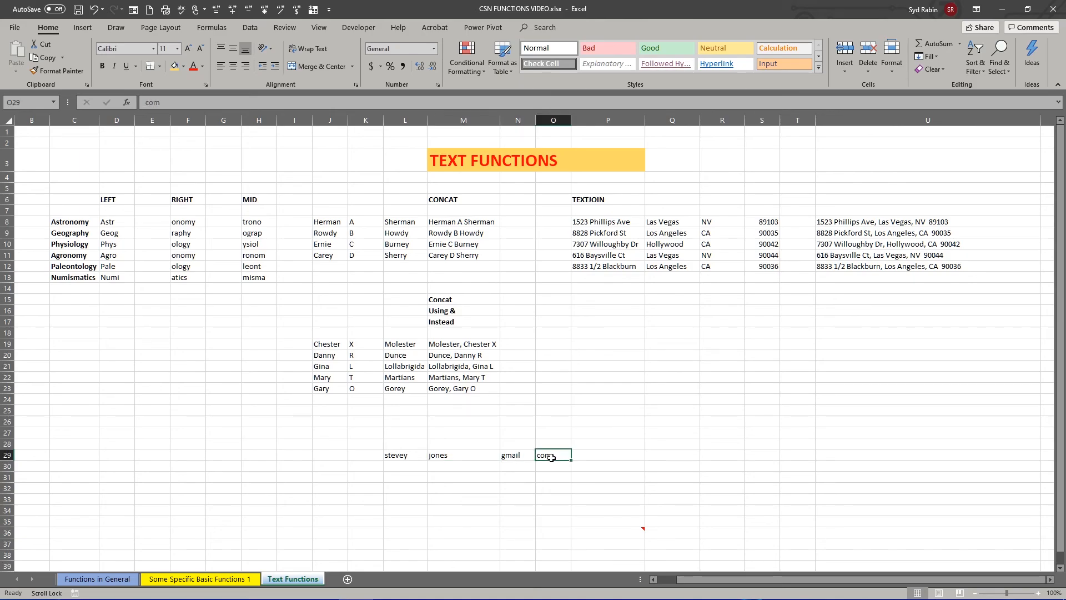
# - Begin a CONCAT formula in P29 with the range L29:M29 followed by the literal text "@"
pyautogui.click(600, 457)
pyautogui.write('=')
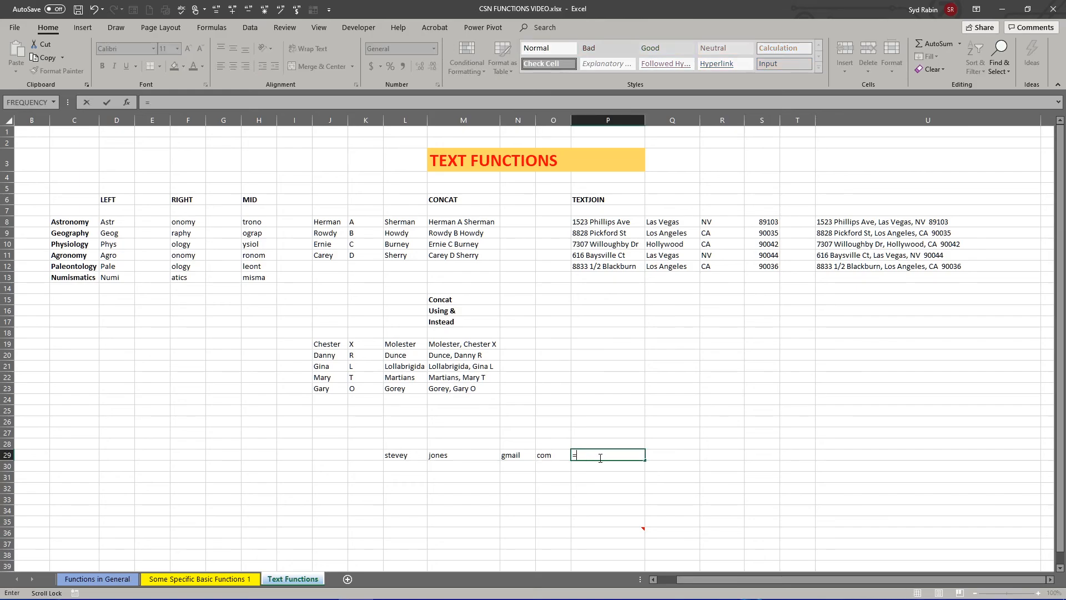
pyautogui.write('concat')
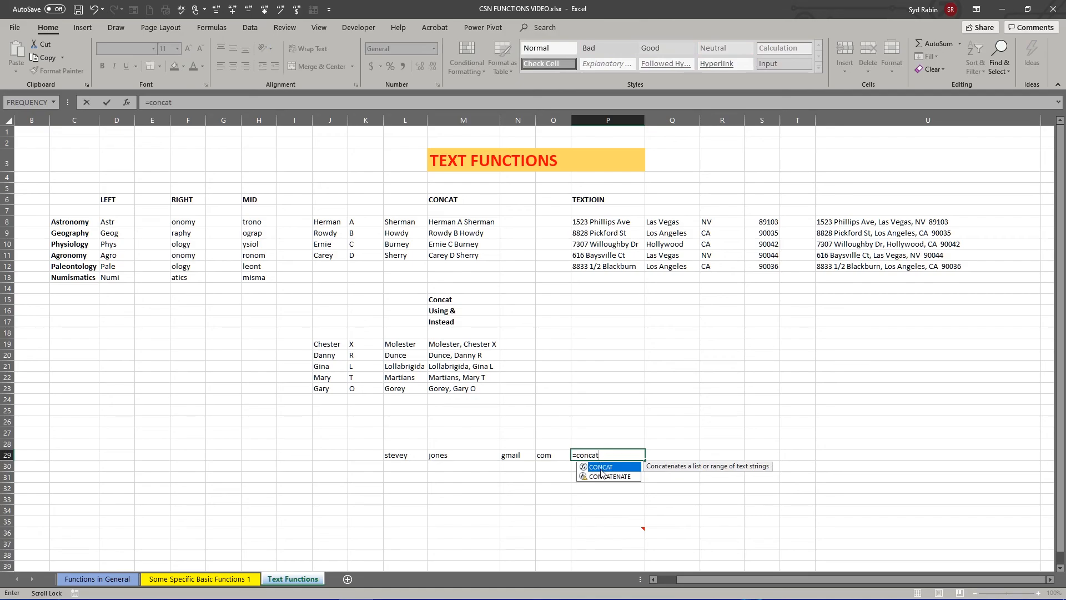
pyautogui.doubleClick(603, 468)
pyautogui.moveTo(395, 454); pyautogui.dragTo(447, 455)
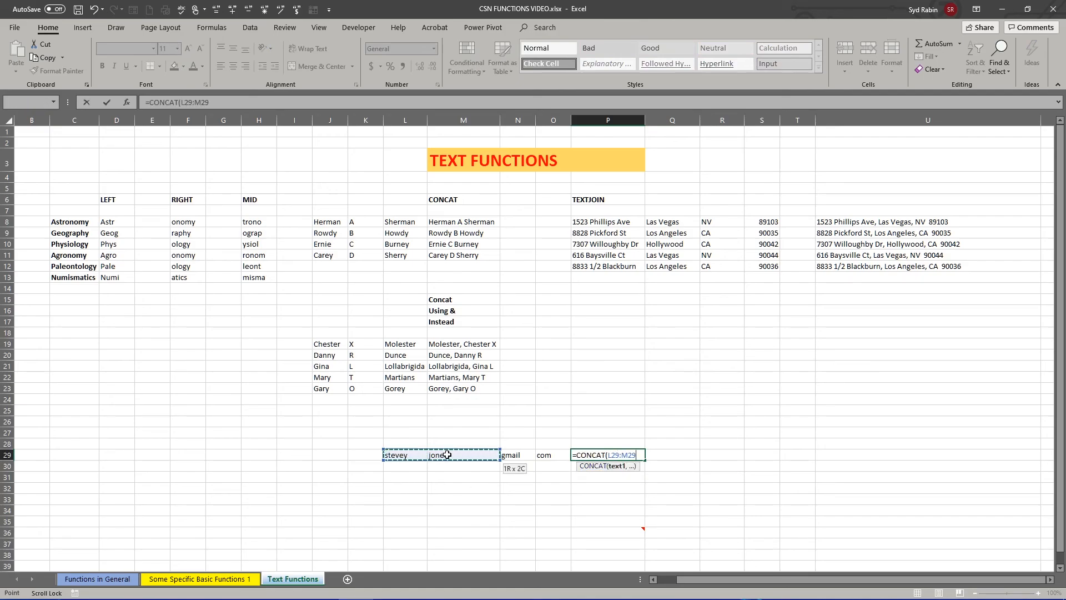
pyautogui.write(',')
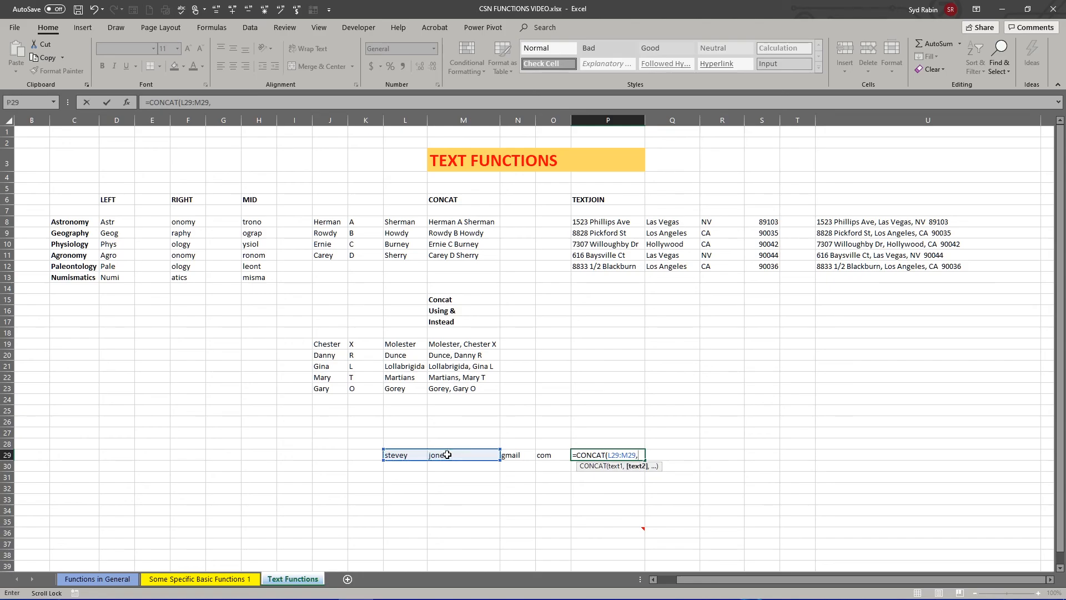
pyautogui.write('"@",')
# - Complete the CONCAT formula in P29 with N29, the literal text "." and O29, and enter it
pyautogui.click(516, 457)
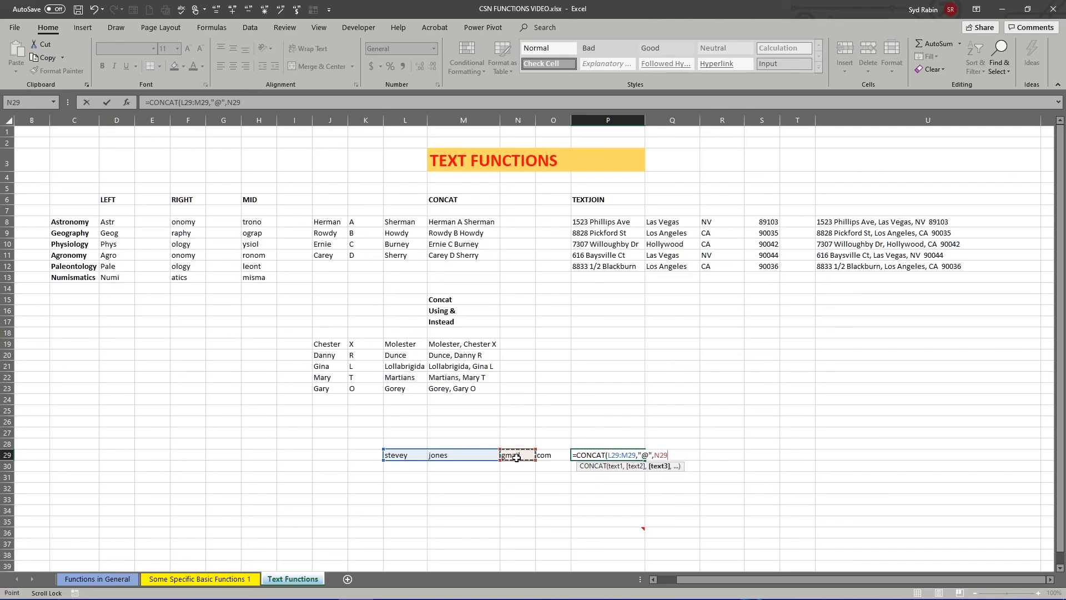
pyautogui.write(',".",')
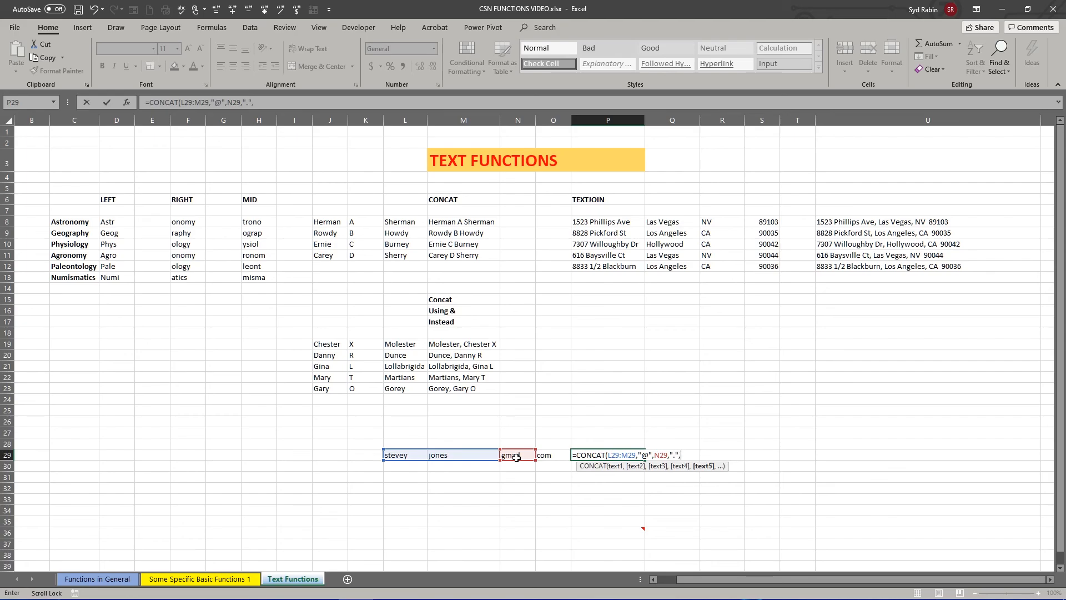
pyautogui.click(551, 457)
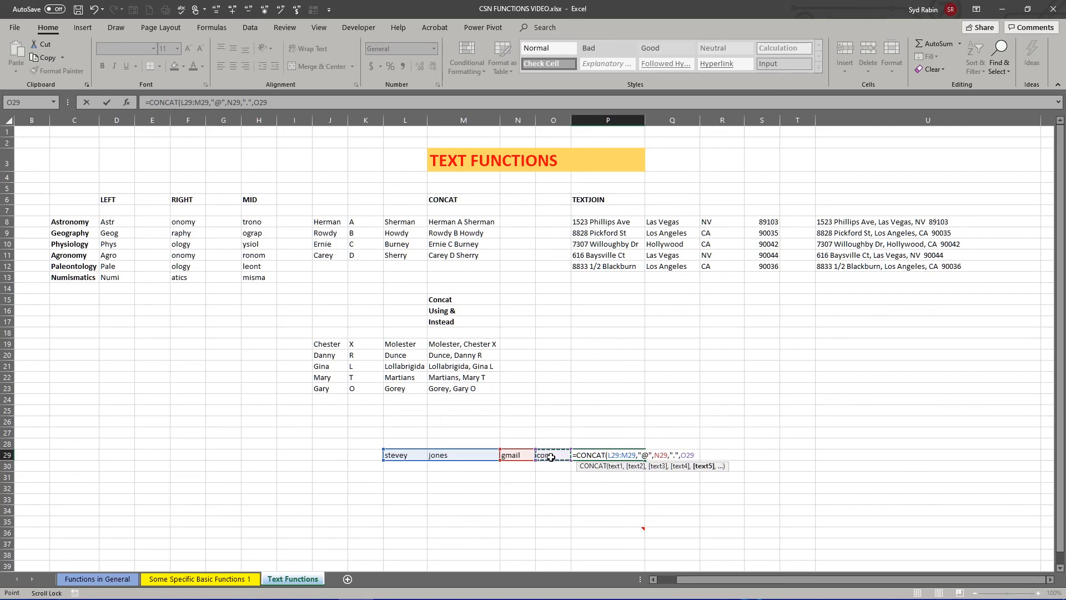
pyautogui.write(')')
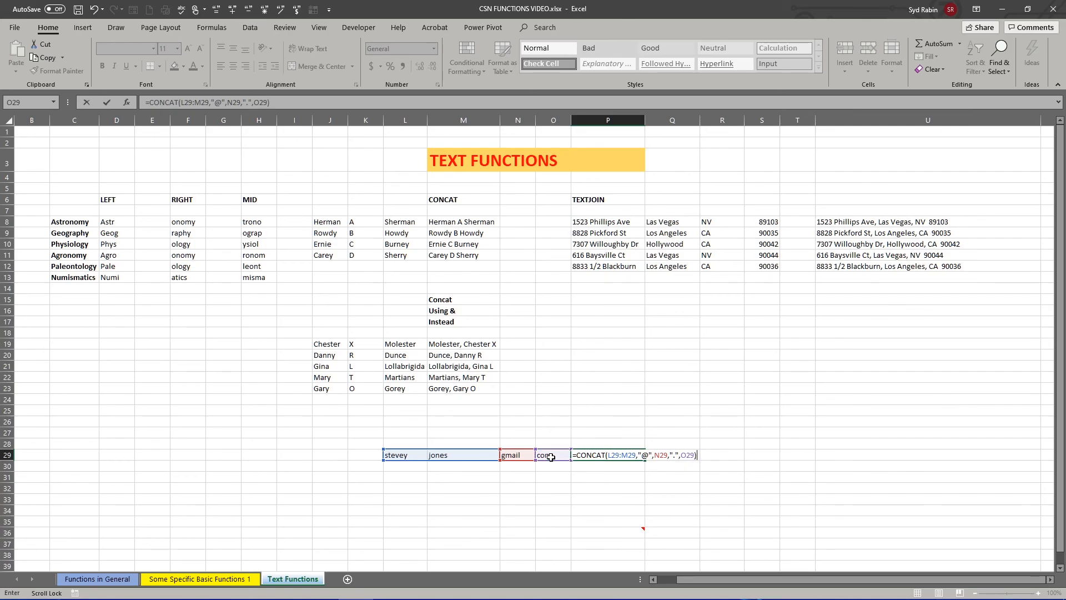
pyautogui.press('Return')
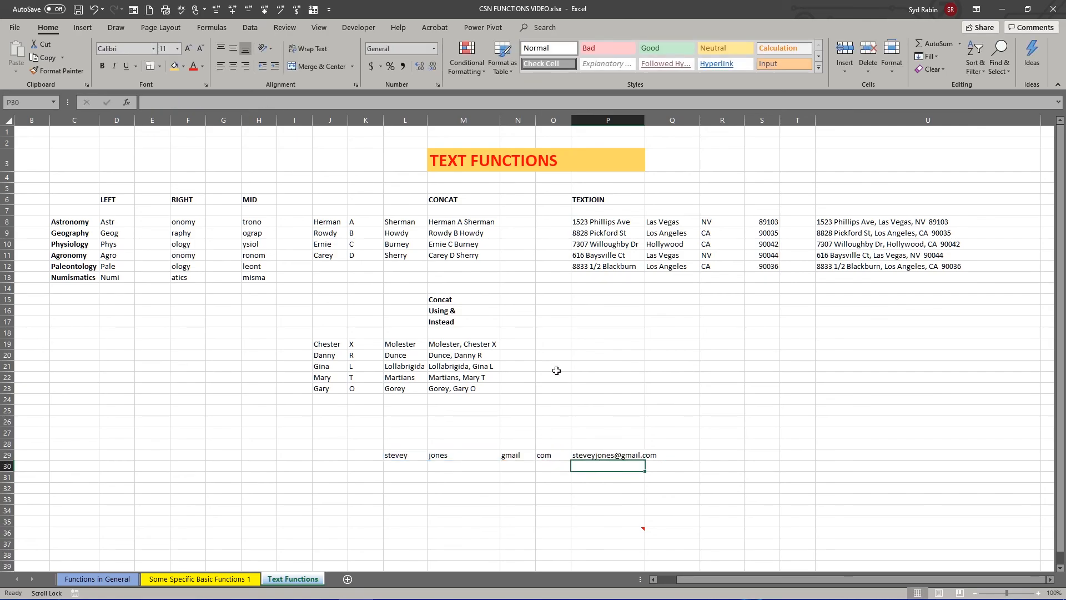
# - Widen column P to fit the joined email address, and review the CONCAT formula in P29 with its referenced cells
pyautogui.moveTo(647, 121); pyautogui.dragTo(662, 120)
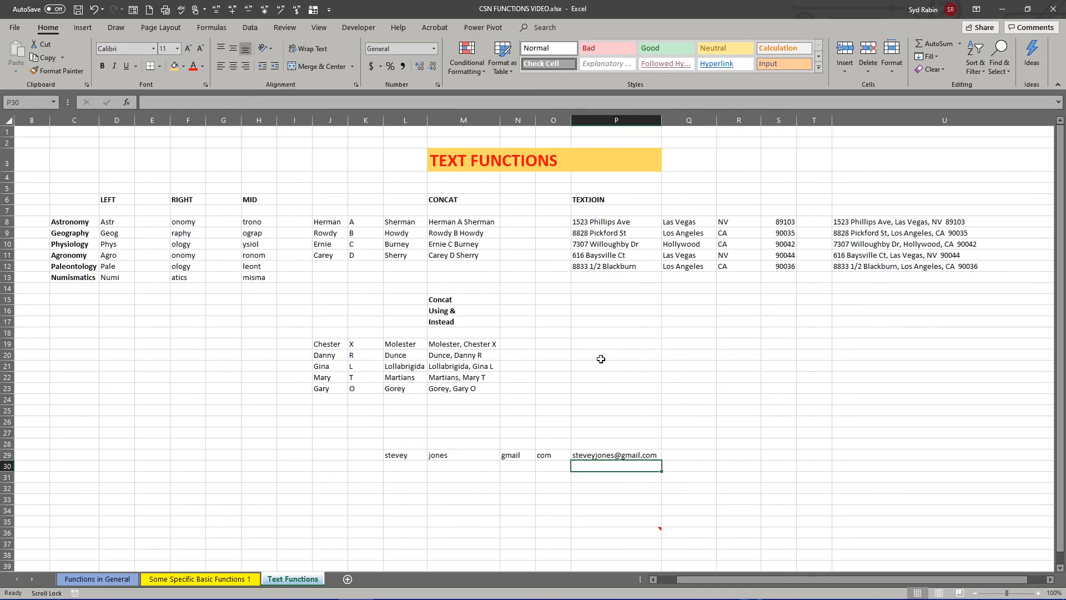
pyautogui.click(603, 456)
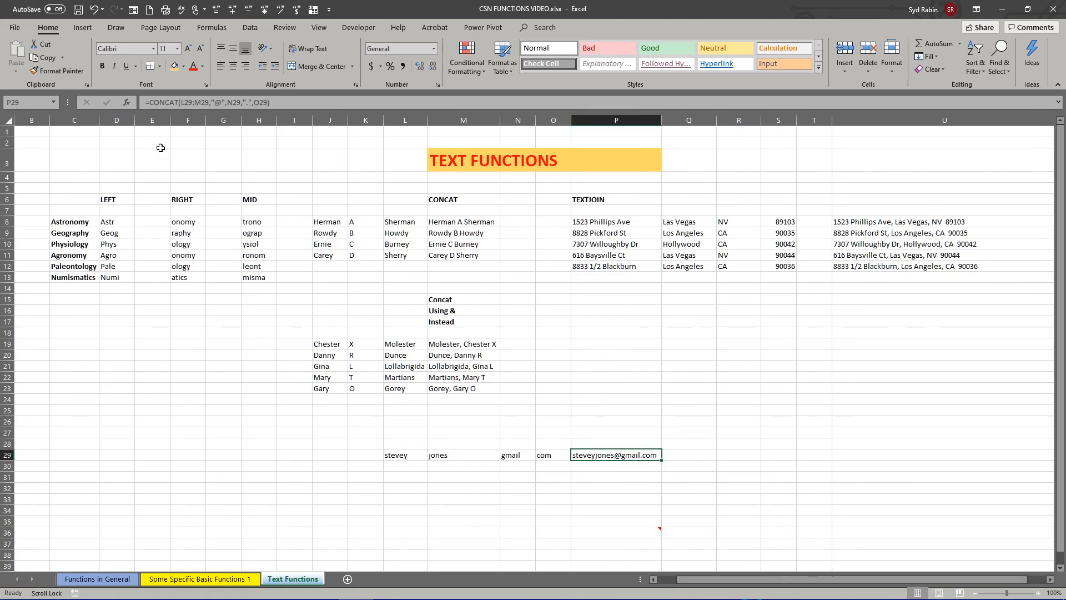
pyautogui.click(299, 103)
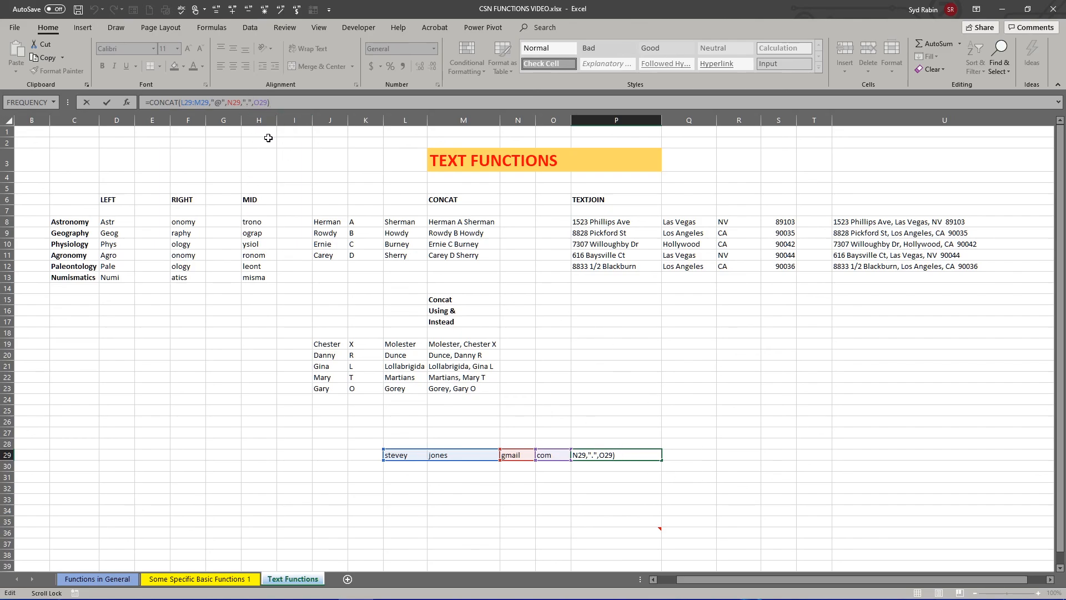
pyautogui.press('Return')
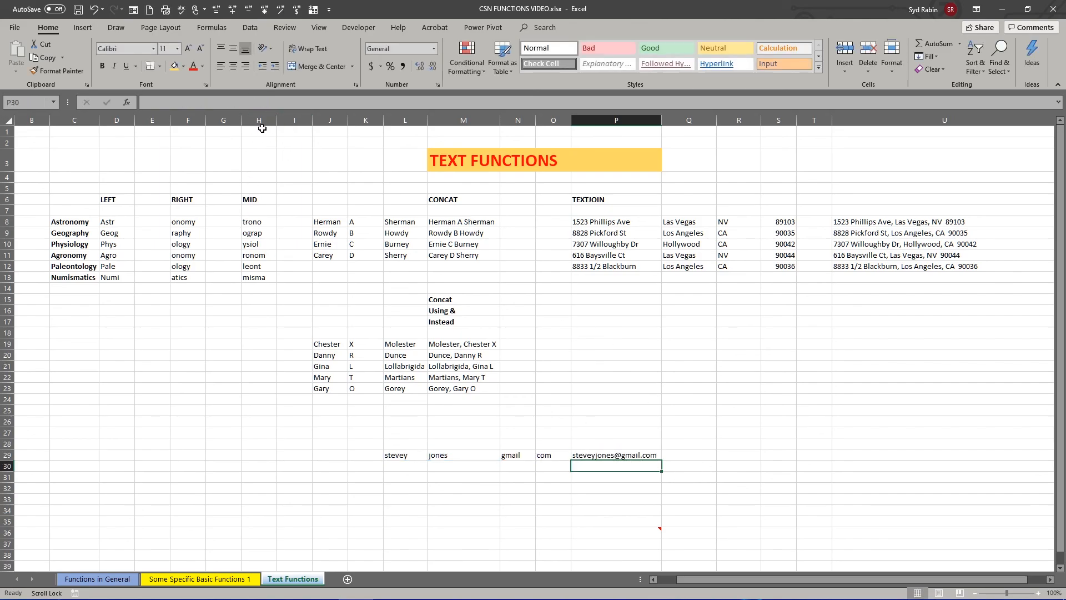
pyautogui.click(607, 454)
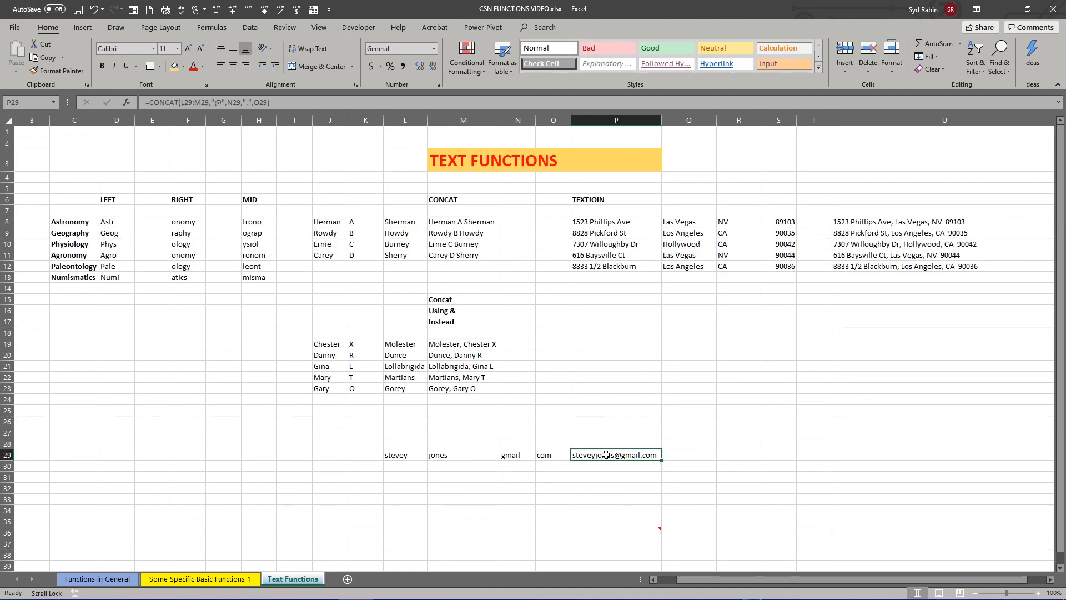